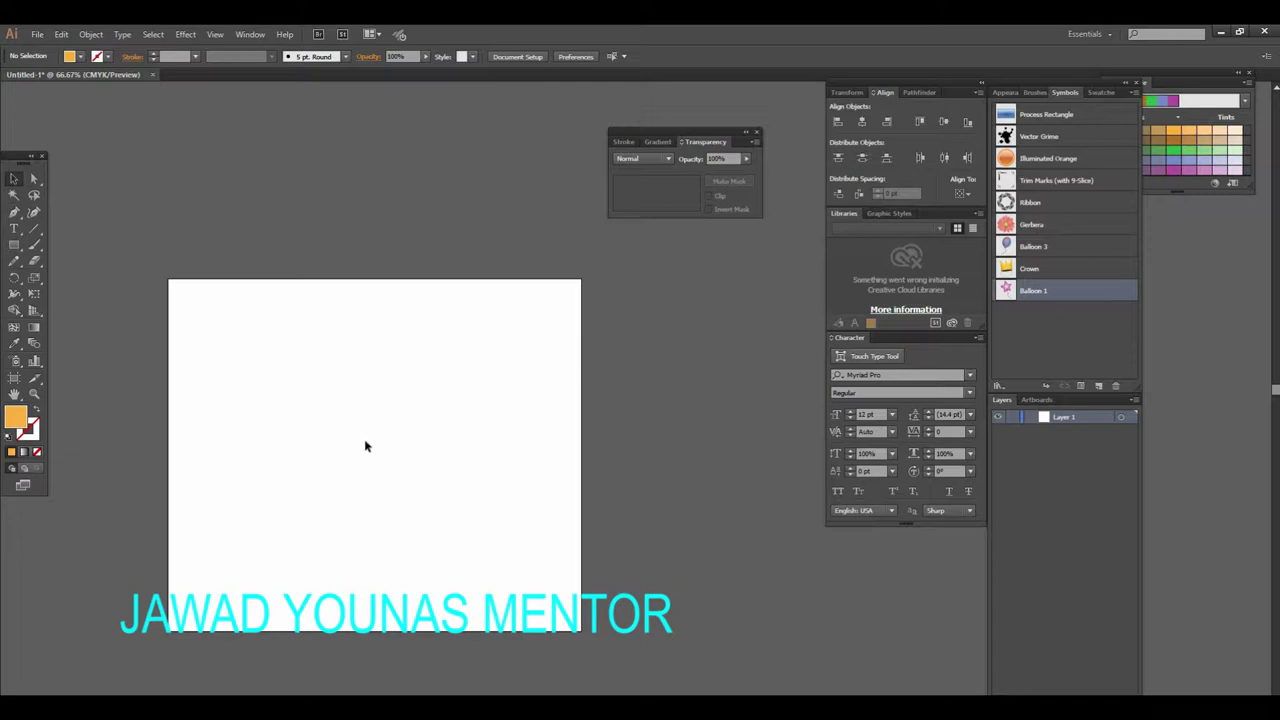
Tear off the Symbol Sprayer flyout into a floating symbol tools panel and move it up.
click(18, 367)
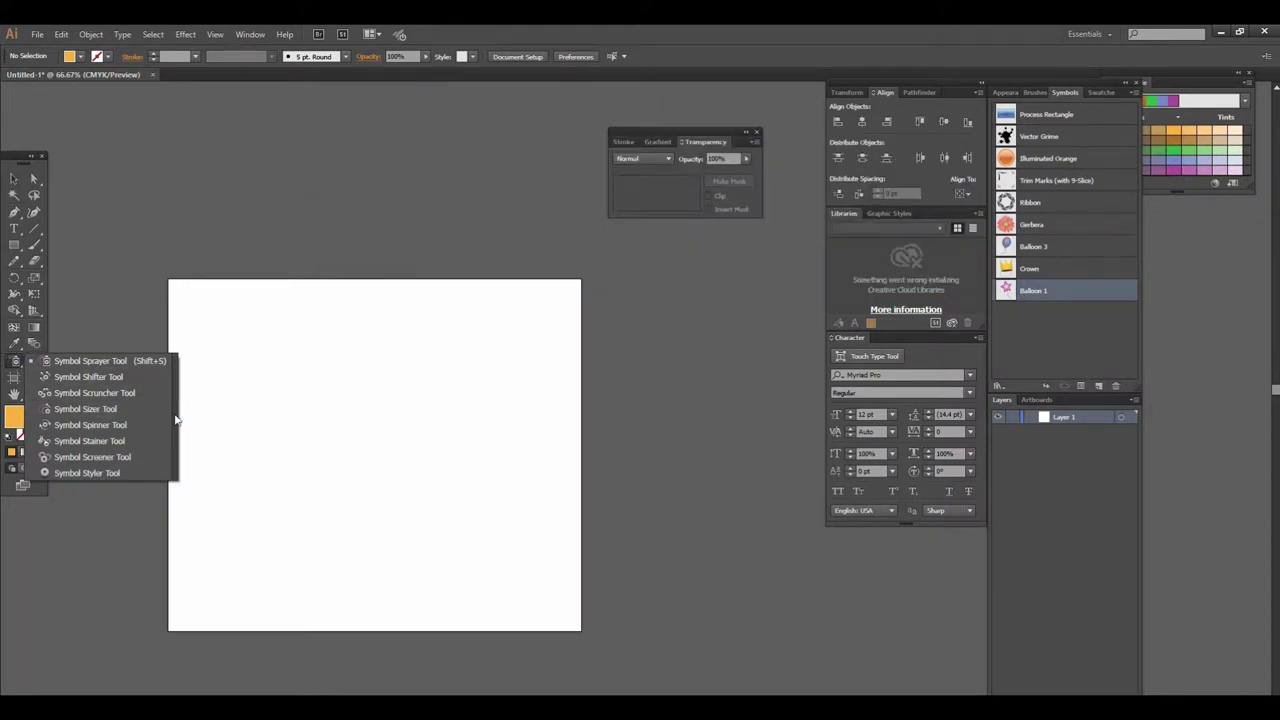
click(175, 420)
mouse_move(129, 366)
mouse_down()
mouse_move(320, 285)
mouse_move(397, 195)
mouse_up()
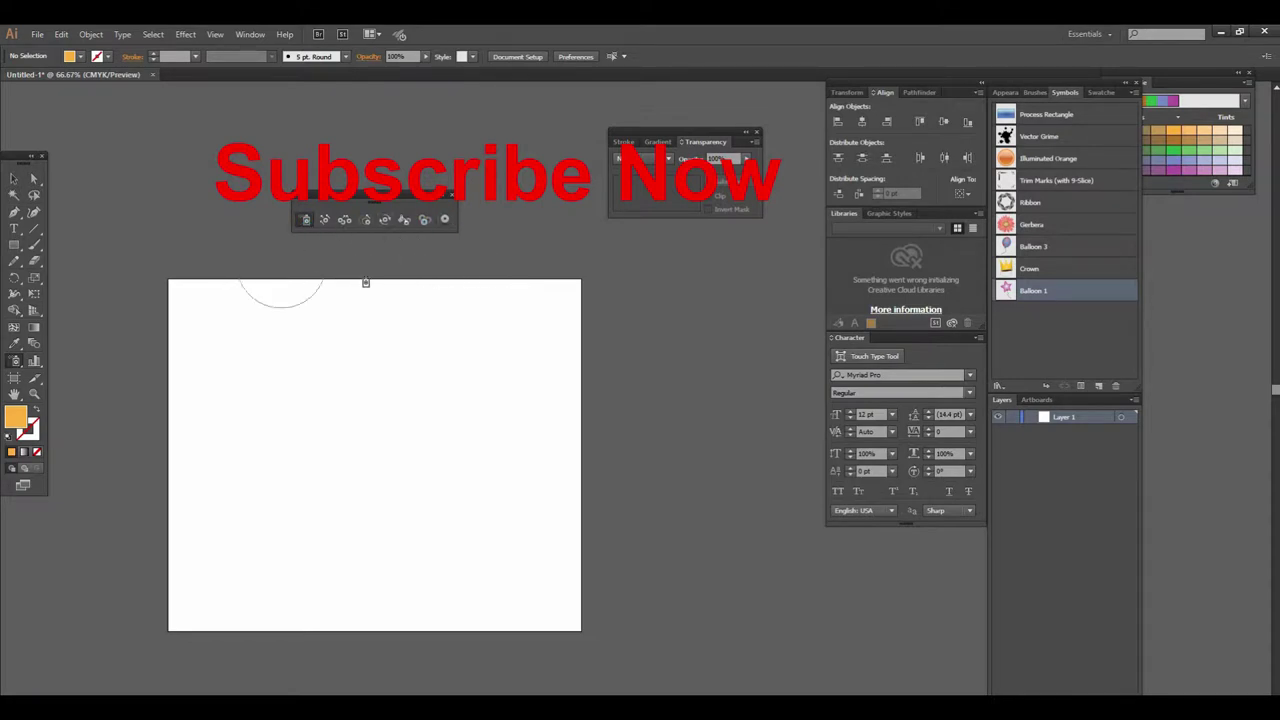
Switch to the Selection tool and zoom in and out on the blank artboard.
click(14, 178)
click(503, 334)
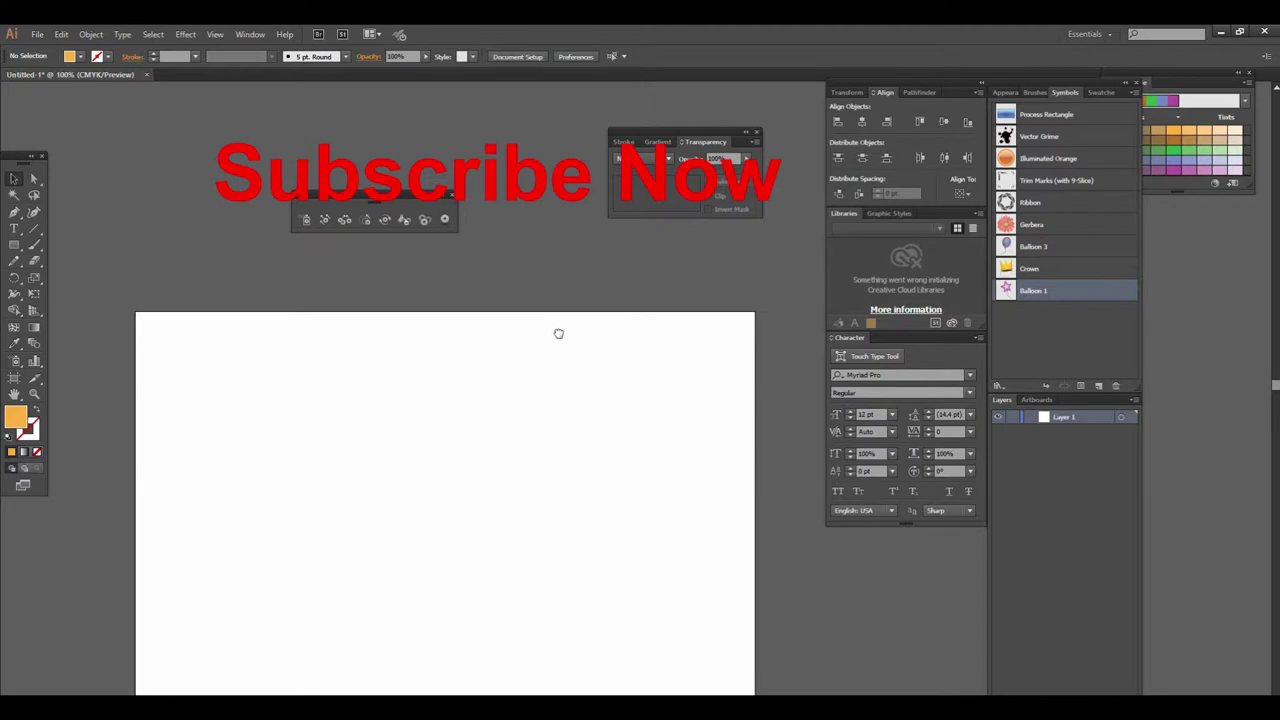
drag(551, 349, 549, 300)
key(ctrl+minus)
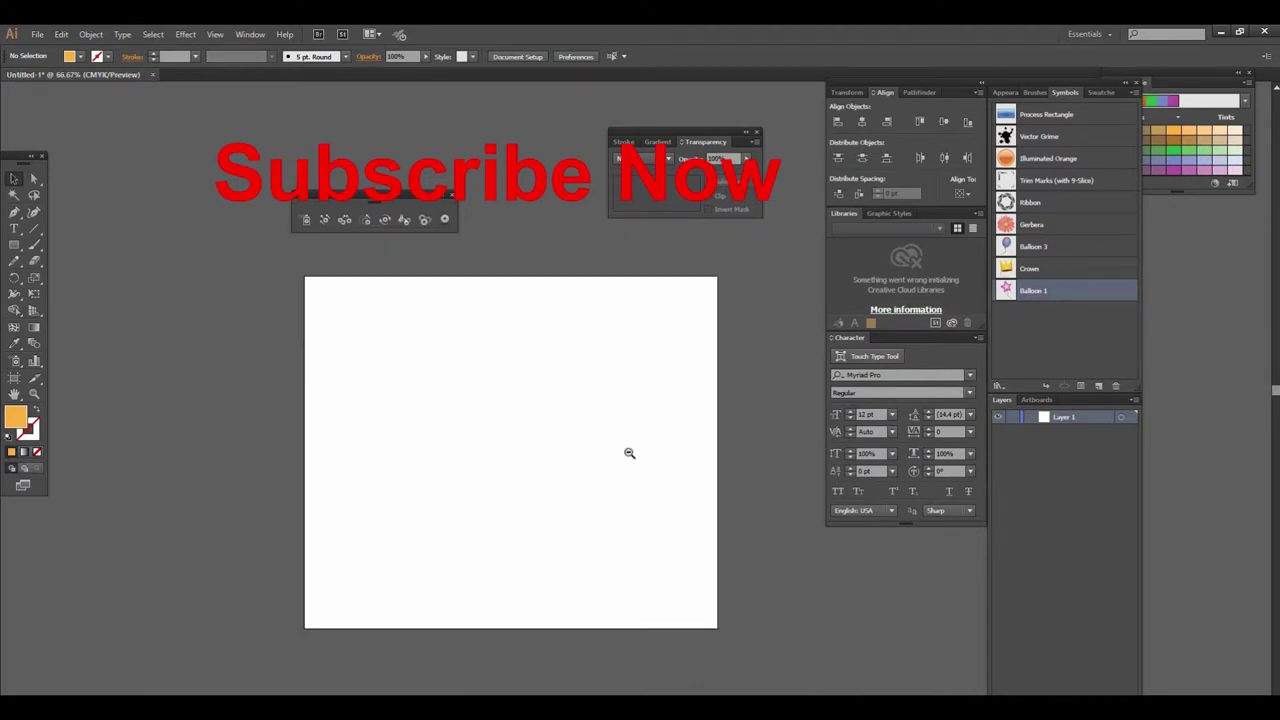
drag(617, 514, 605, 532)
click(596, 471)
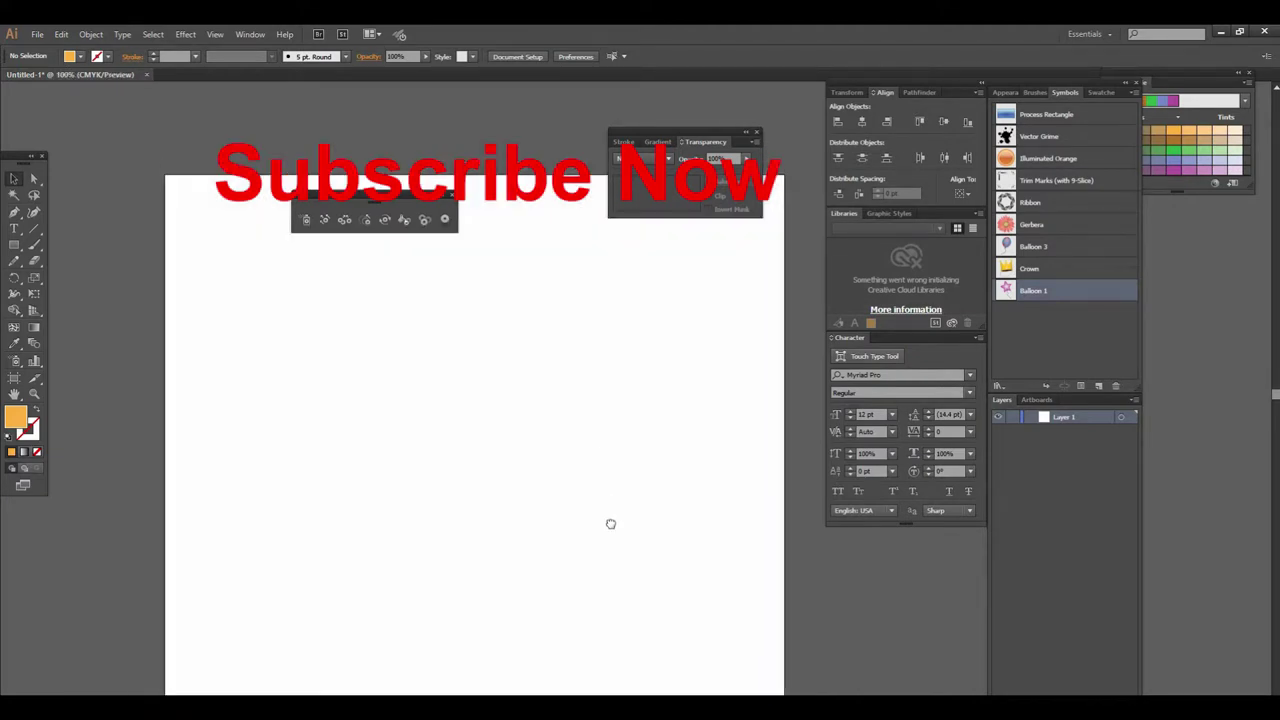
alt+click(605, 449)
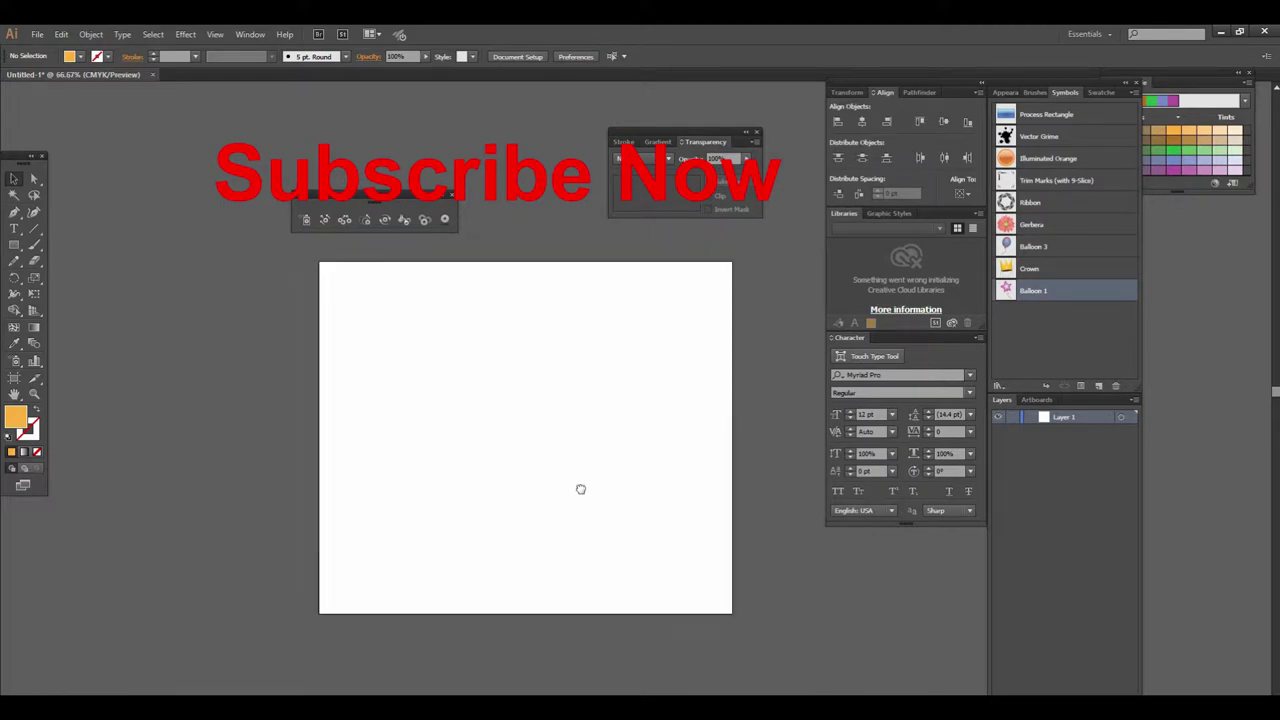
Zoom and pan until the blank artboard fills most of the canvas, then open the Window menu.
click(578, 420)
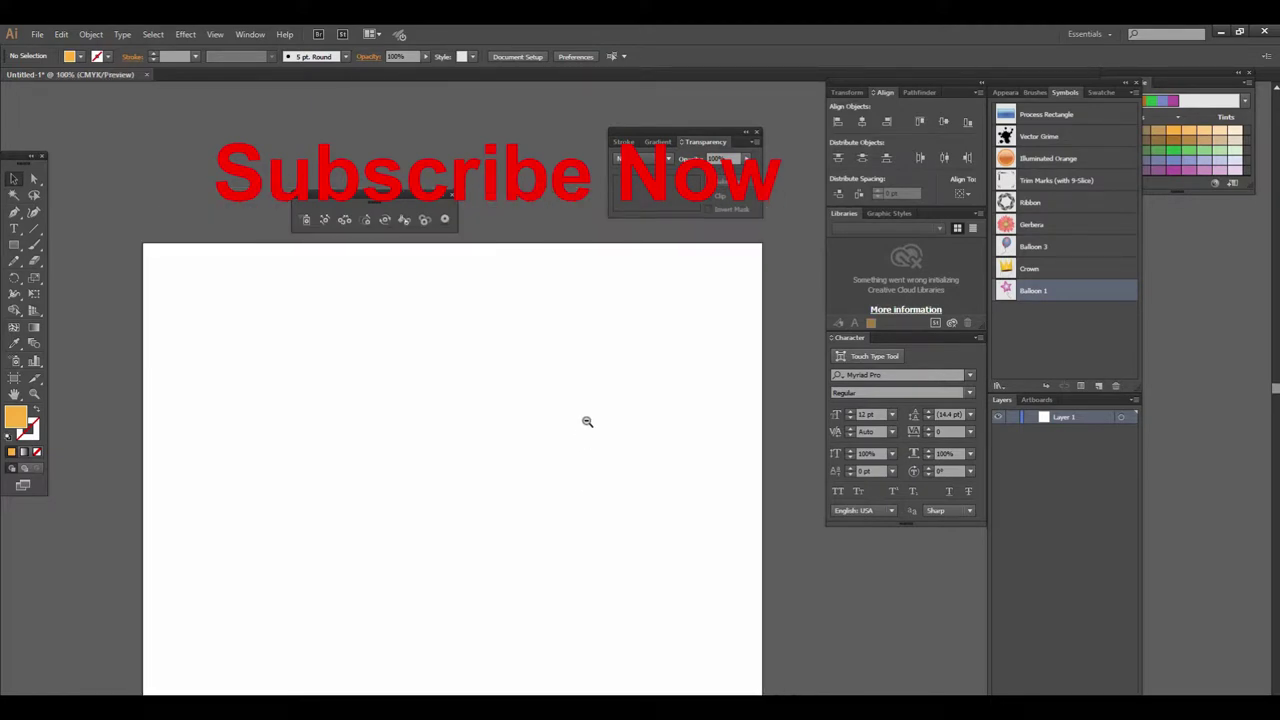
alt+click(586, 420)
drag(586, 420, 569, 480)
click(574, 440)
drag(569, 428, 435, 442)
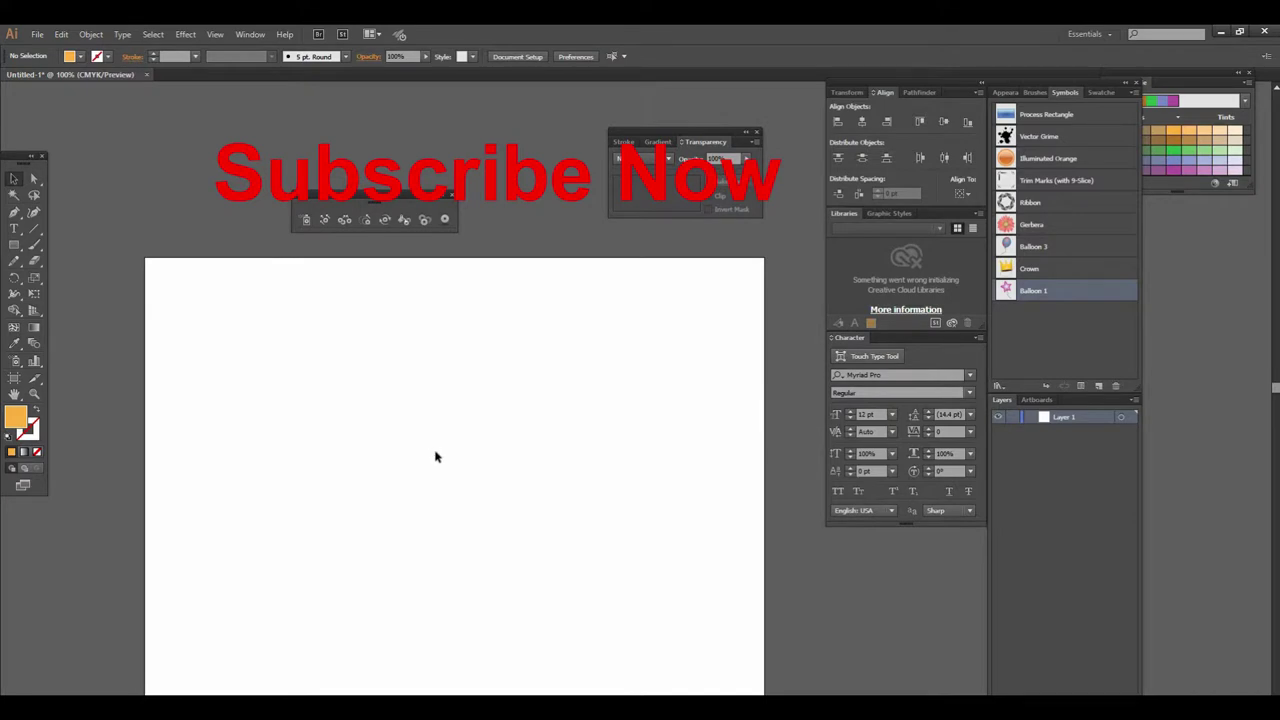
drag(505, 415, 480, 358)
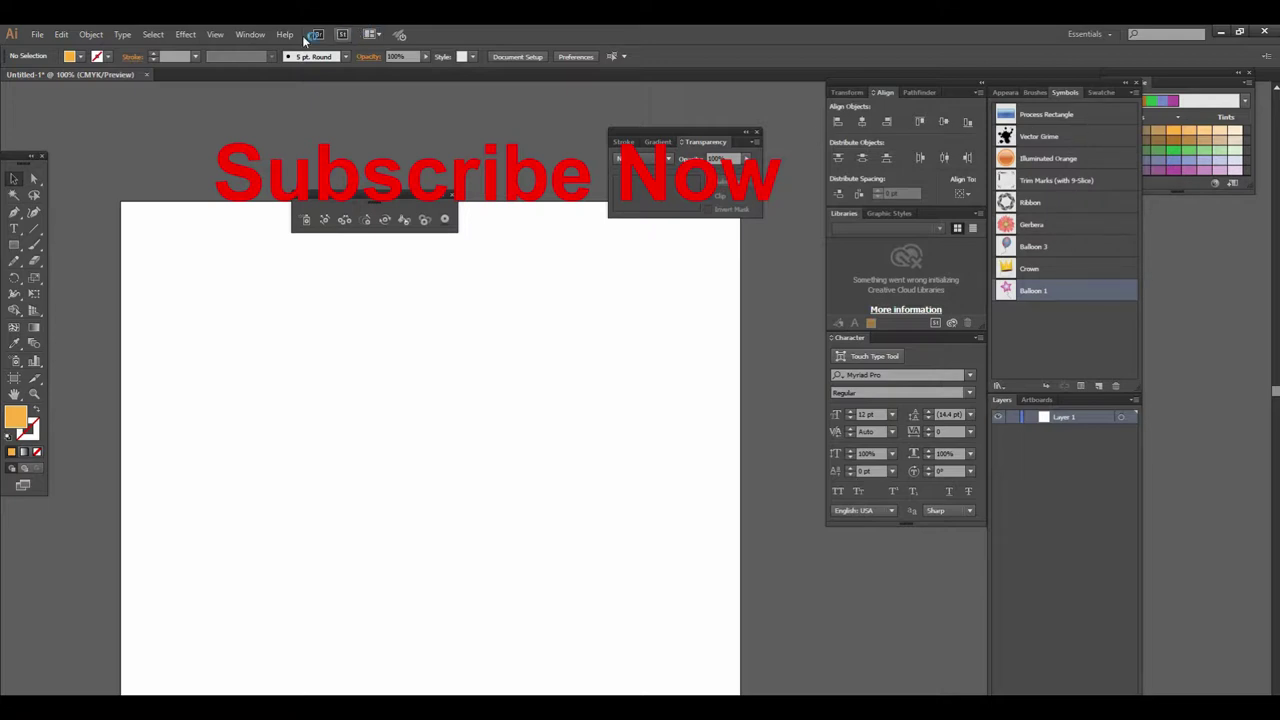
click(250, 35)
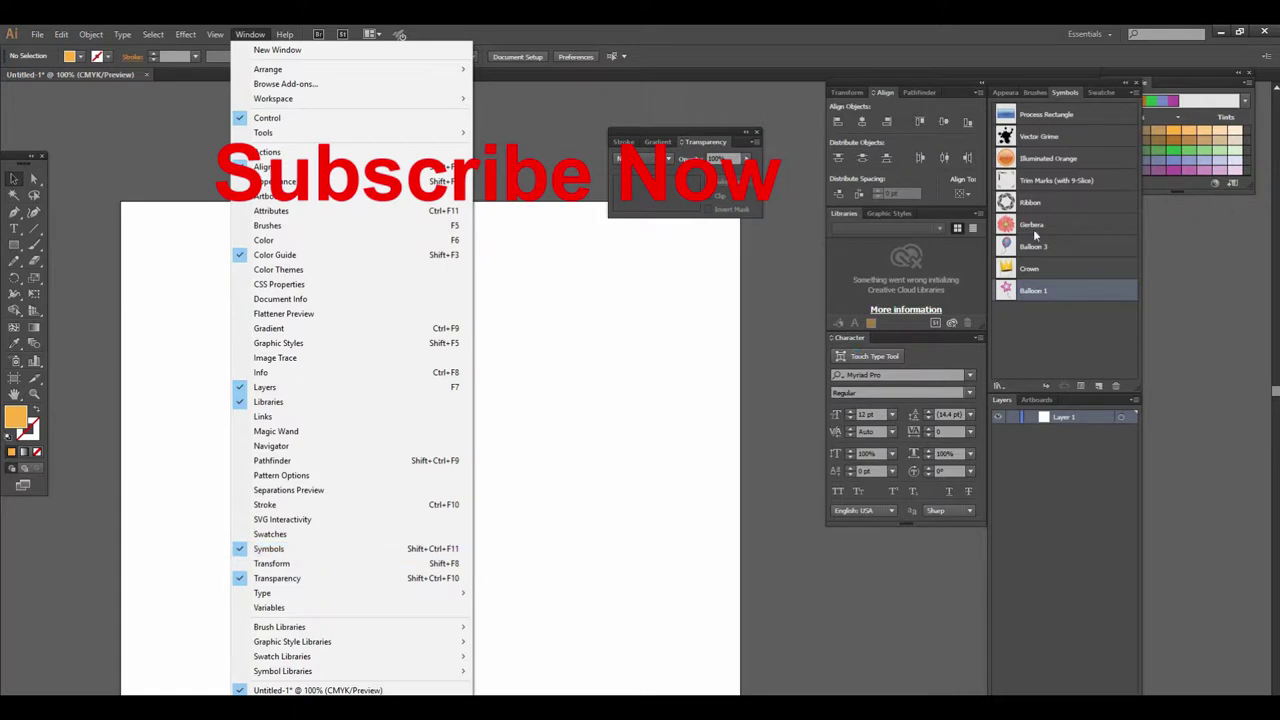
Load the 3D Symbols library from Symbol Libraries into a floating panel and widen it.
click(1066, 321)
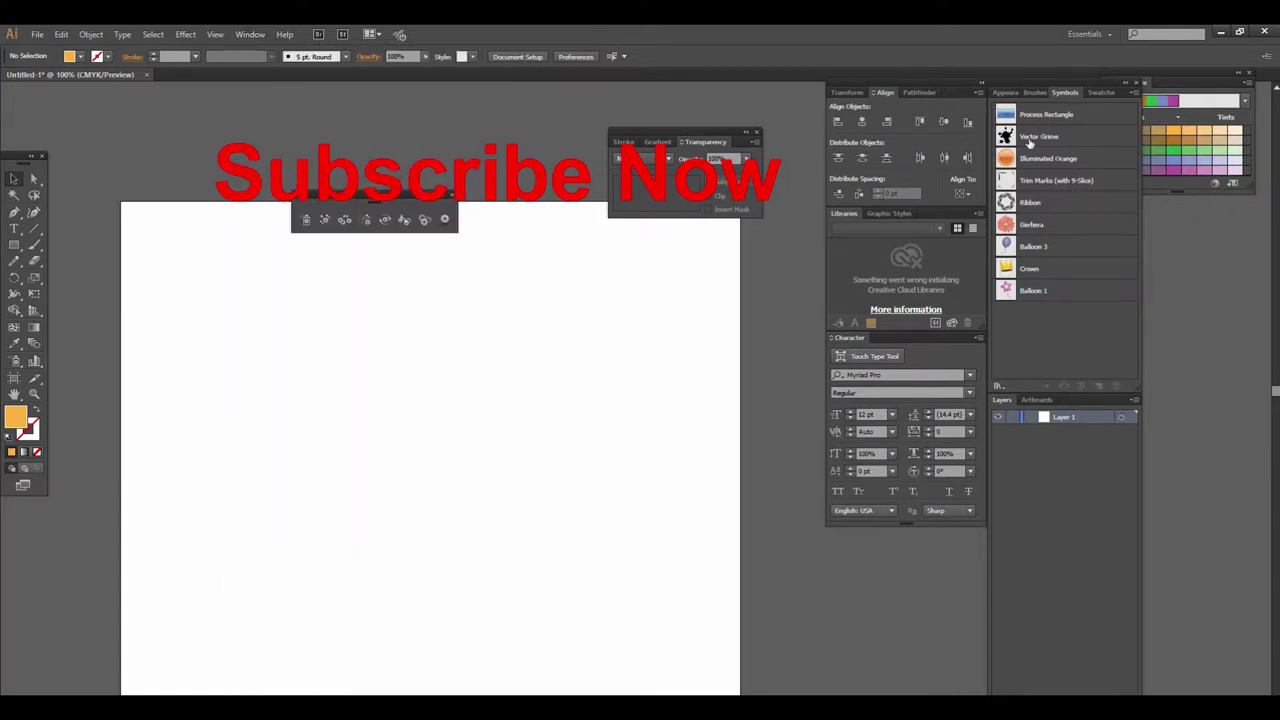
click(1000, 387)
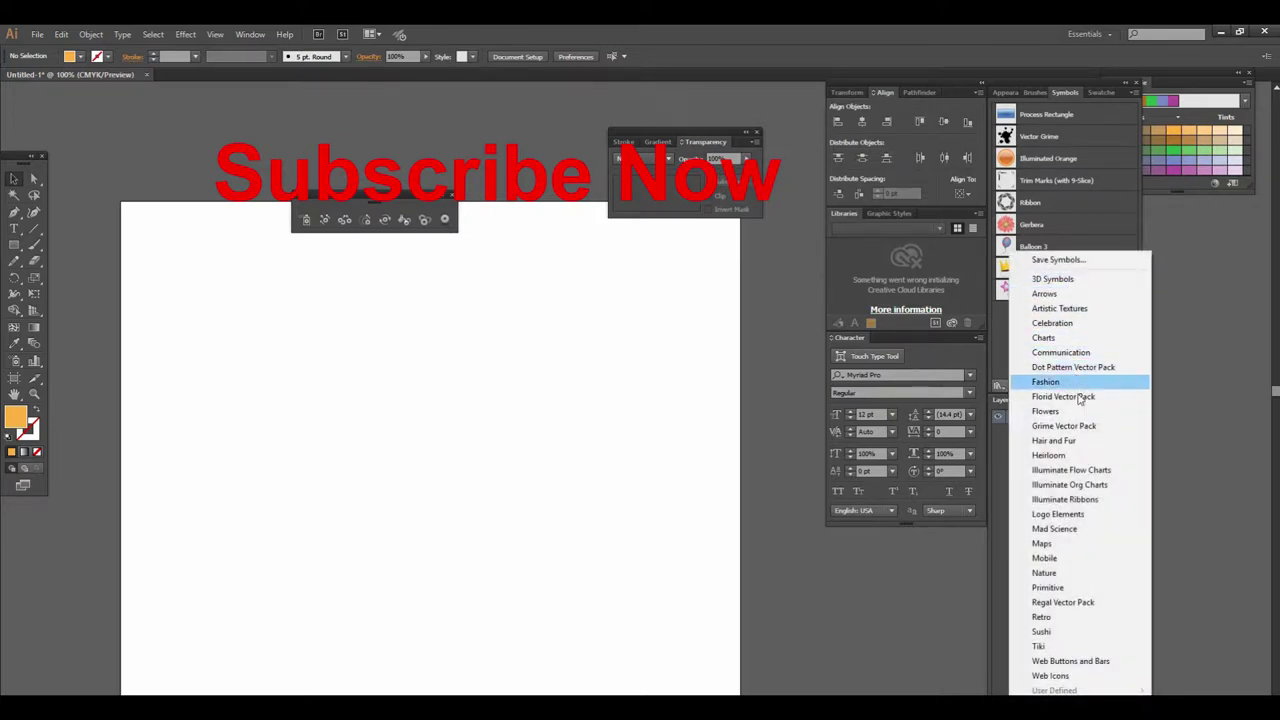
click(1078, 280)
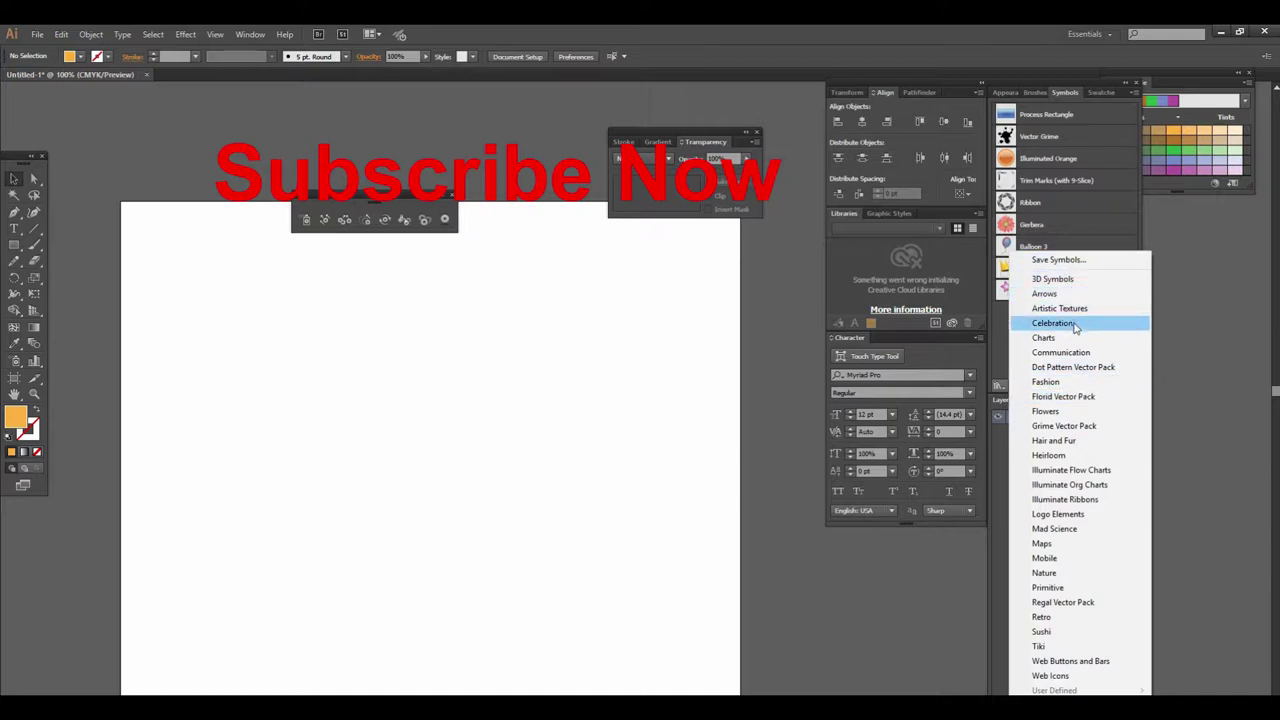
click(1064, 284)
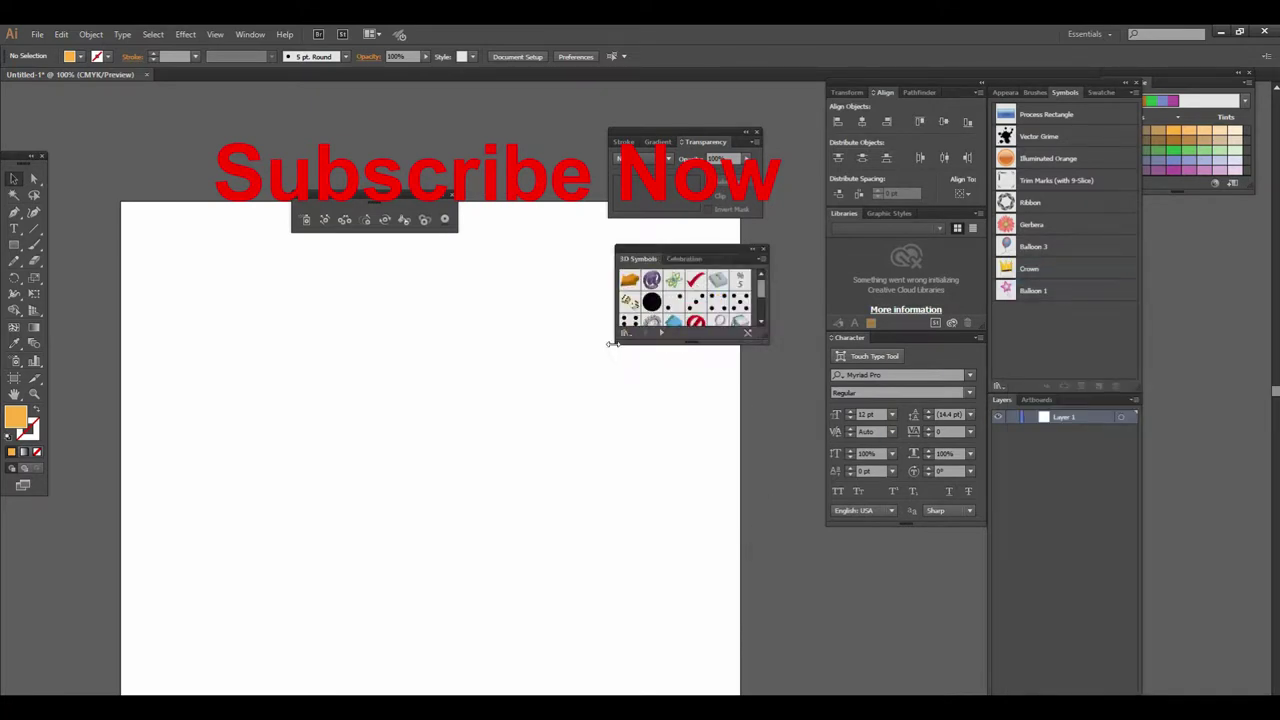
drag(612, 343, 397, 358)
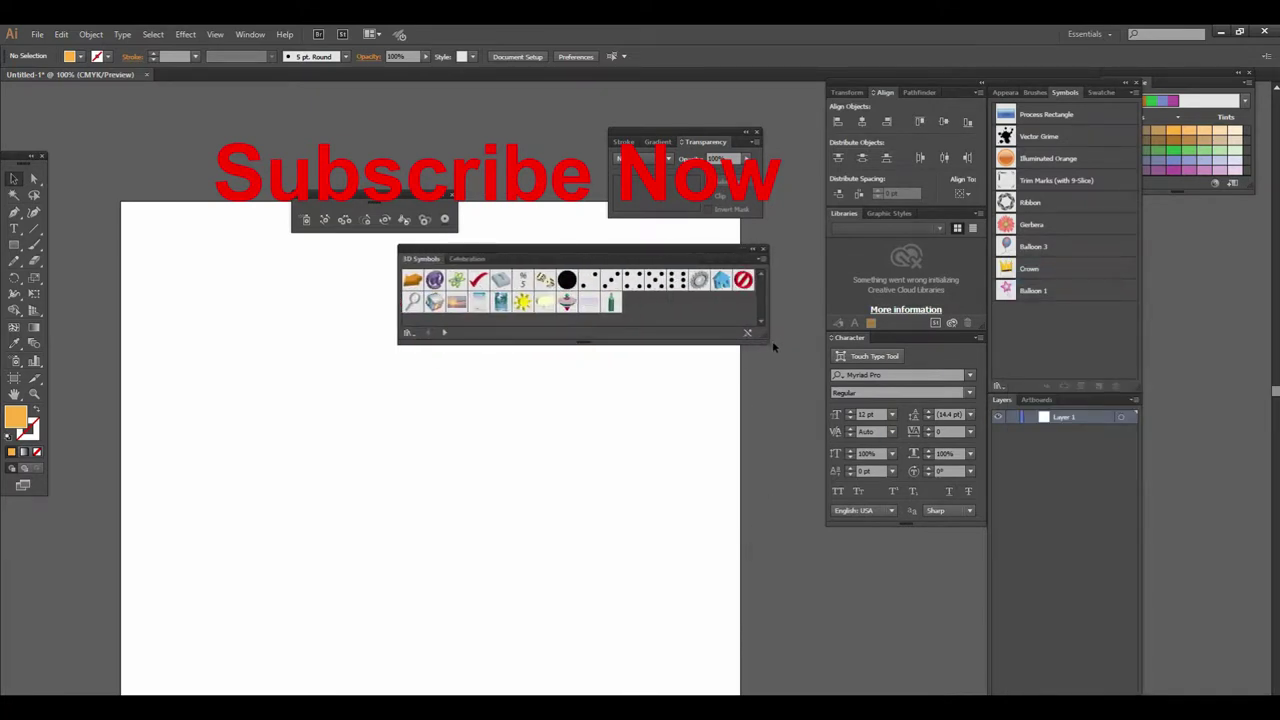
Enlarge the library panel and step through libraries from Arrows to Illuminate Flow Charts.
mouse_move(767, 342)
mouse_down()
mouse_move(818, 528)
mouse_move(797, 560)
mouse_up()
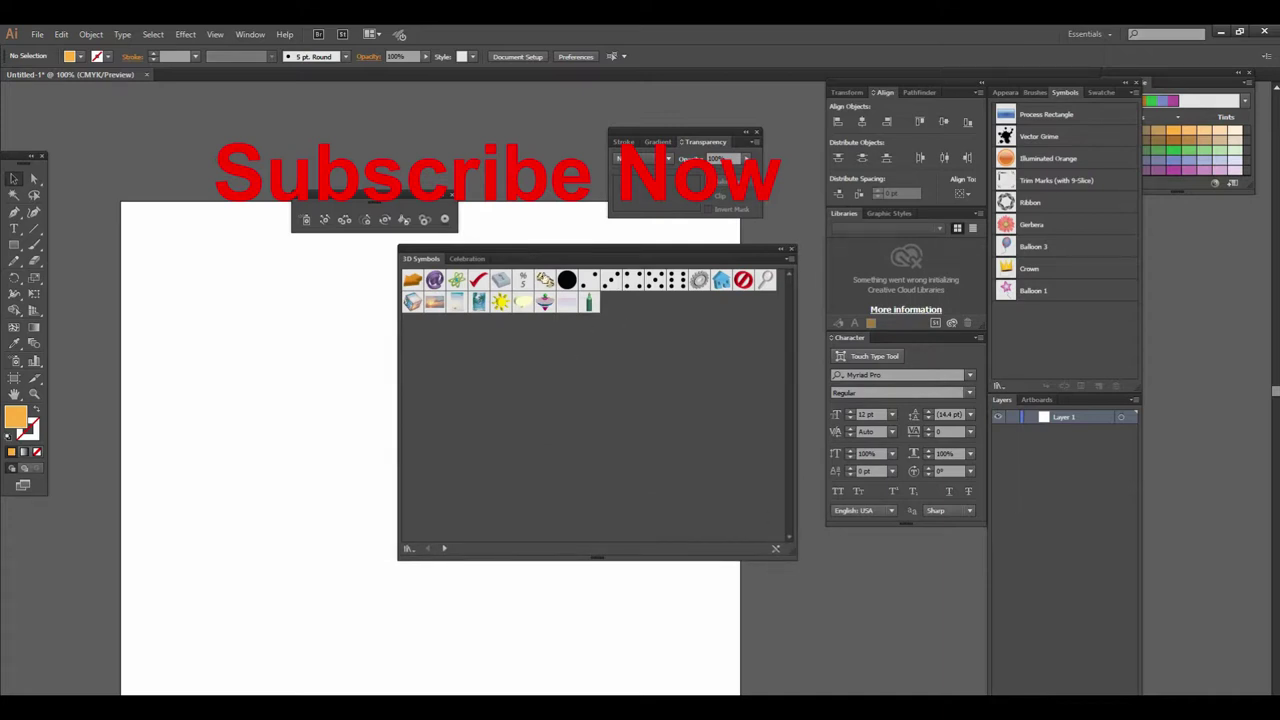
click(445, 549)
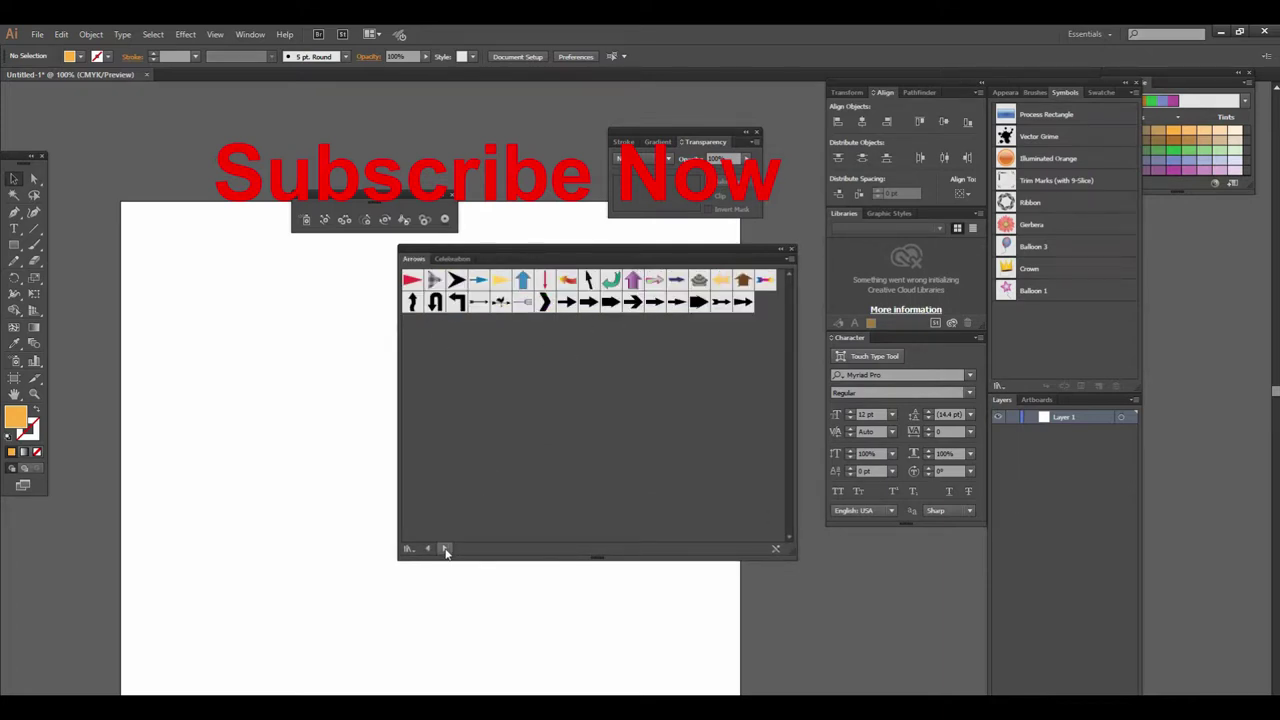
click(446, 549)
click(446, 549)
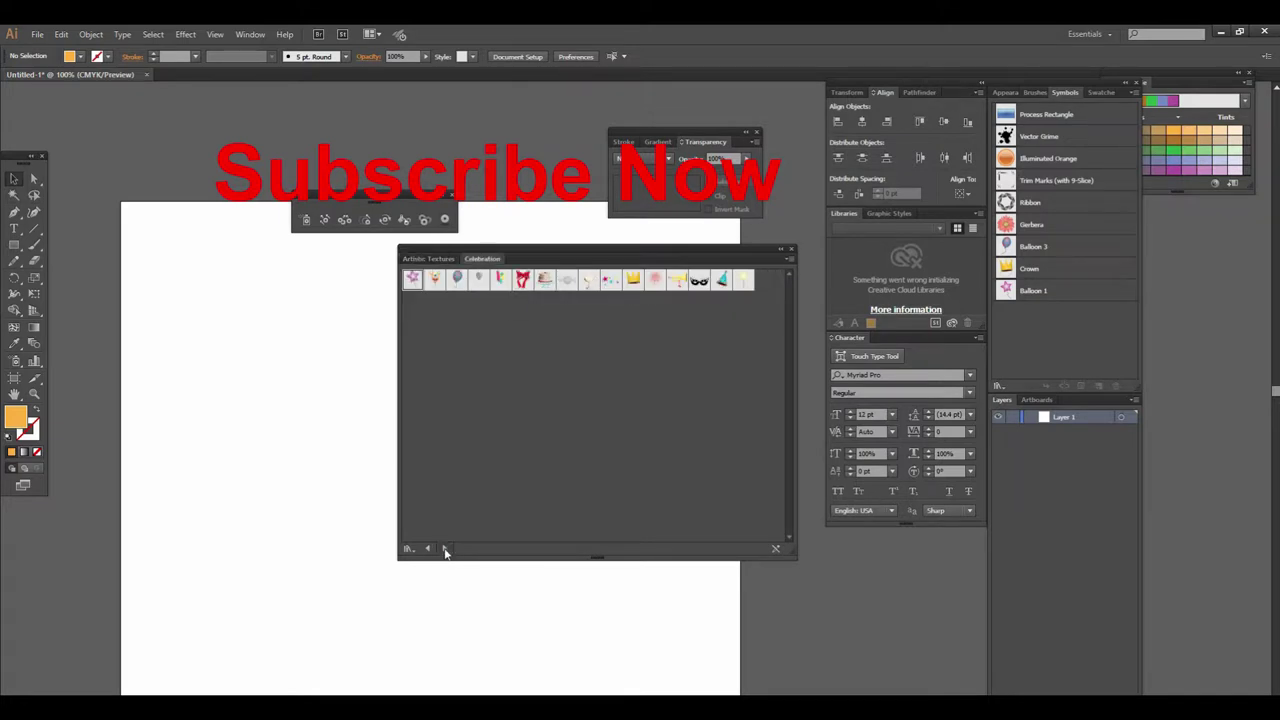
click(446, 549)
click(446, 549)
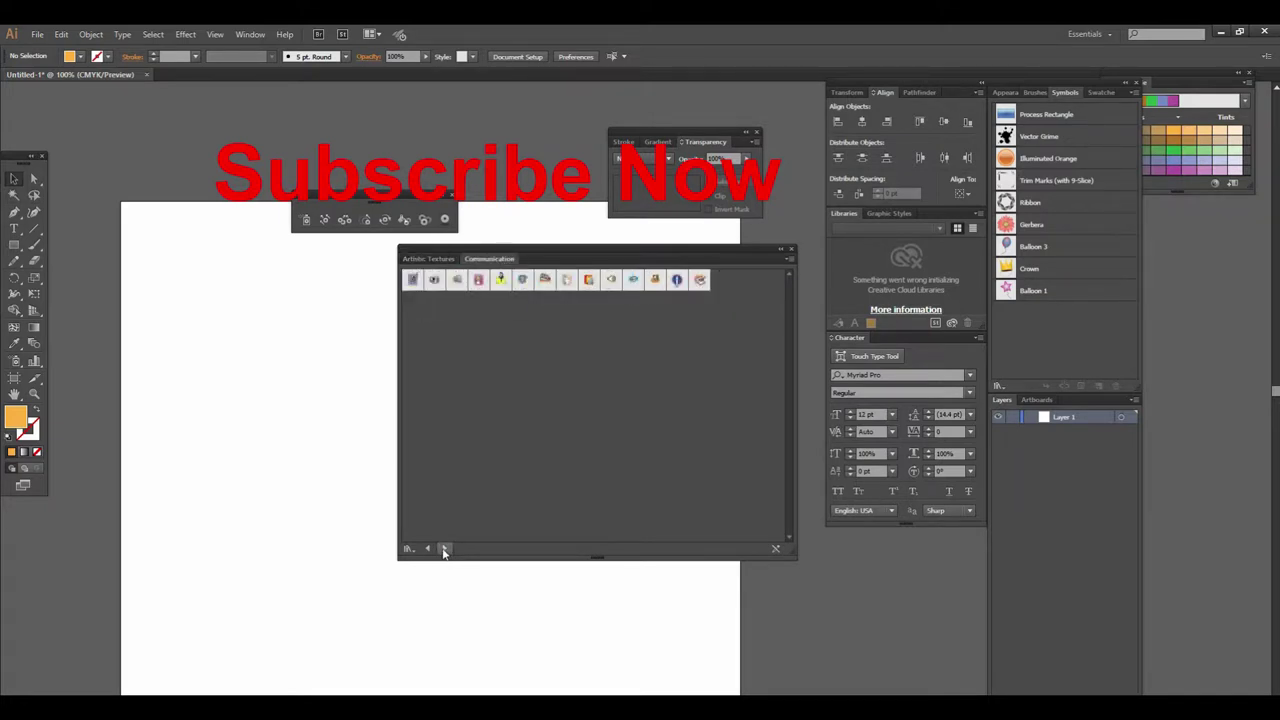
click(446, 549)
click(446, 549)
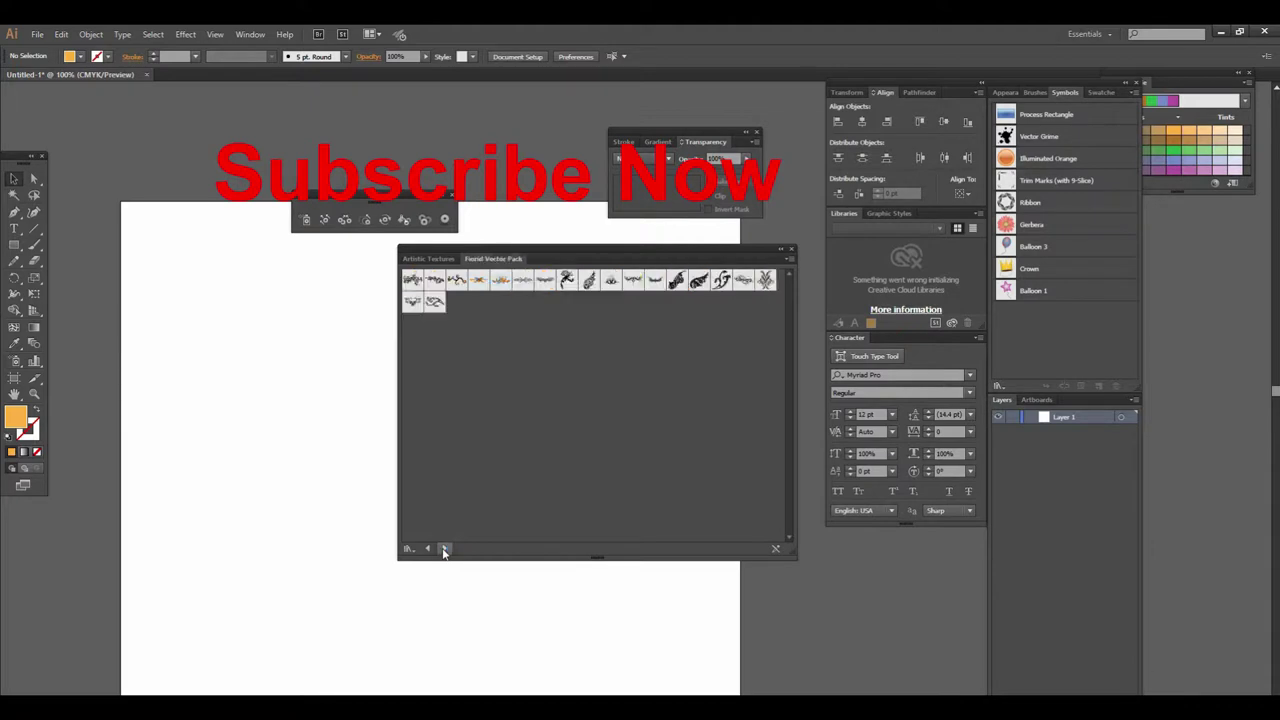
click(446, 549)
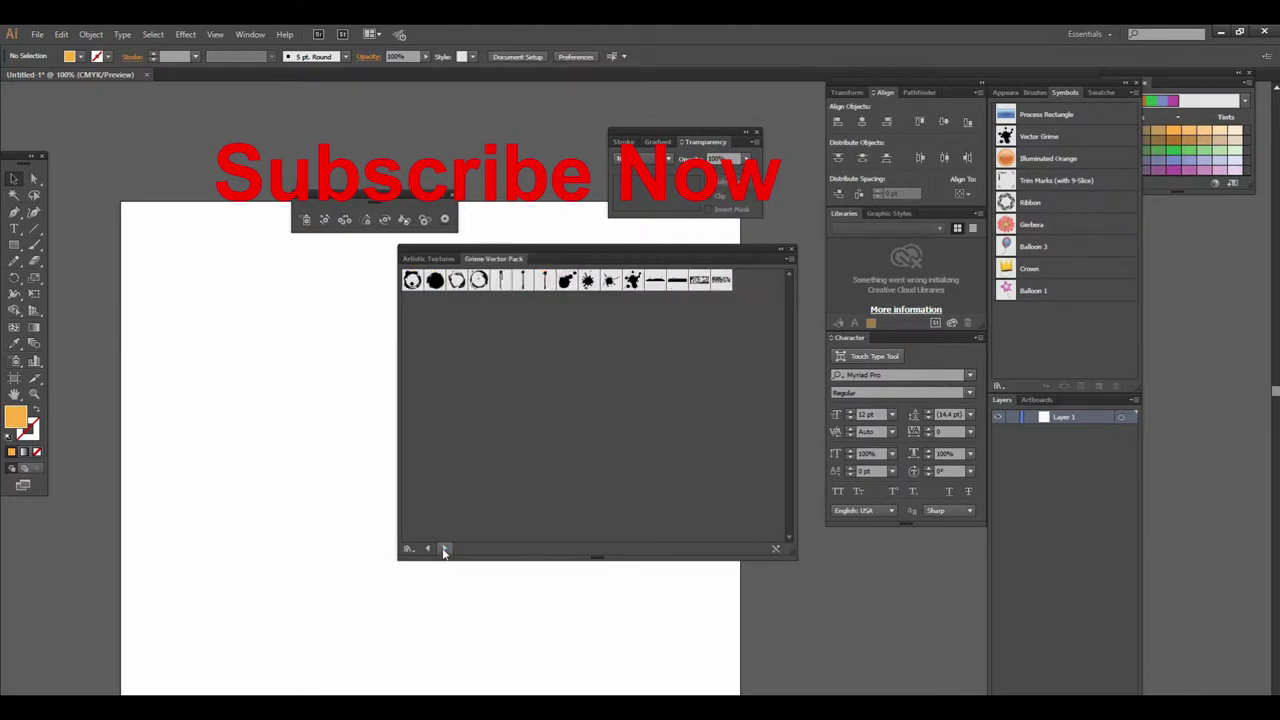
click(446, 549)
click(446, 549)
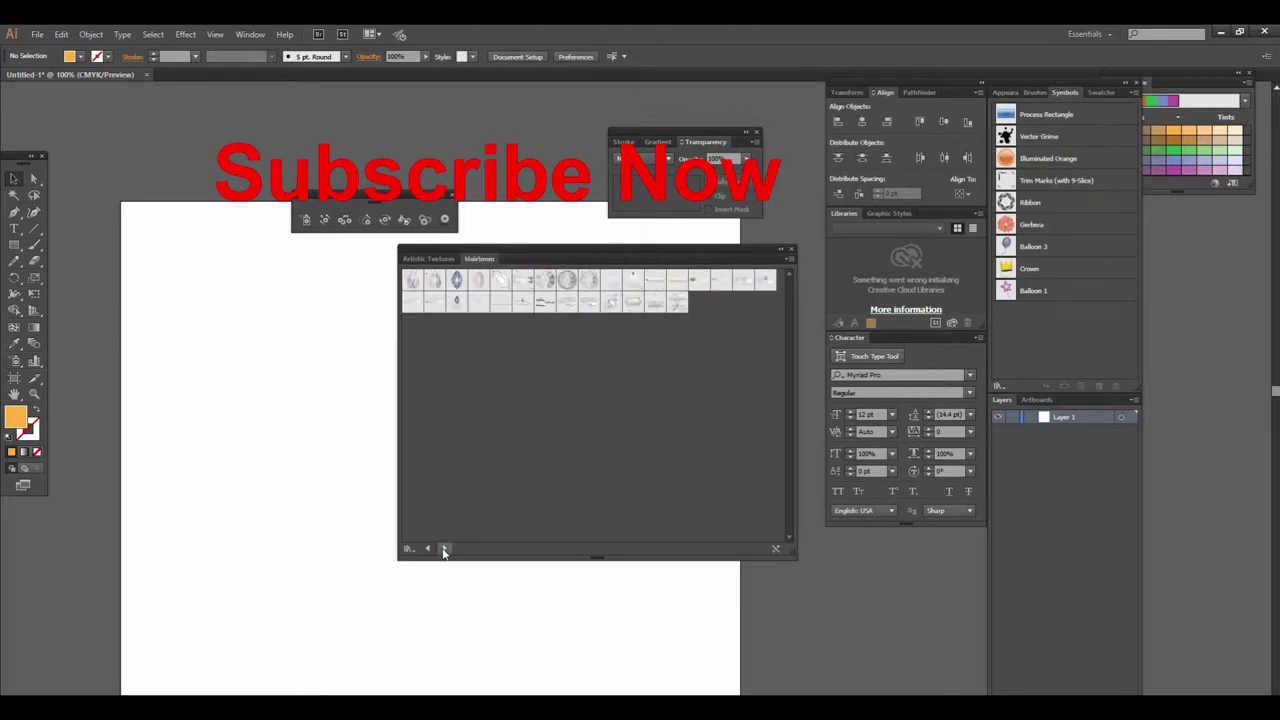
click(446, 549)
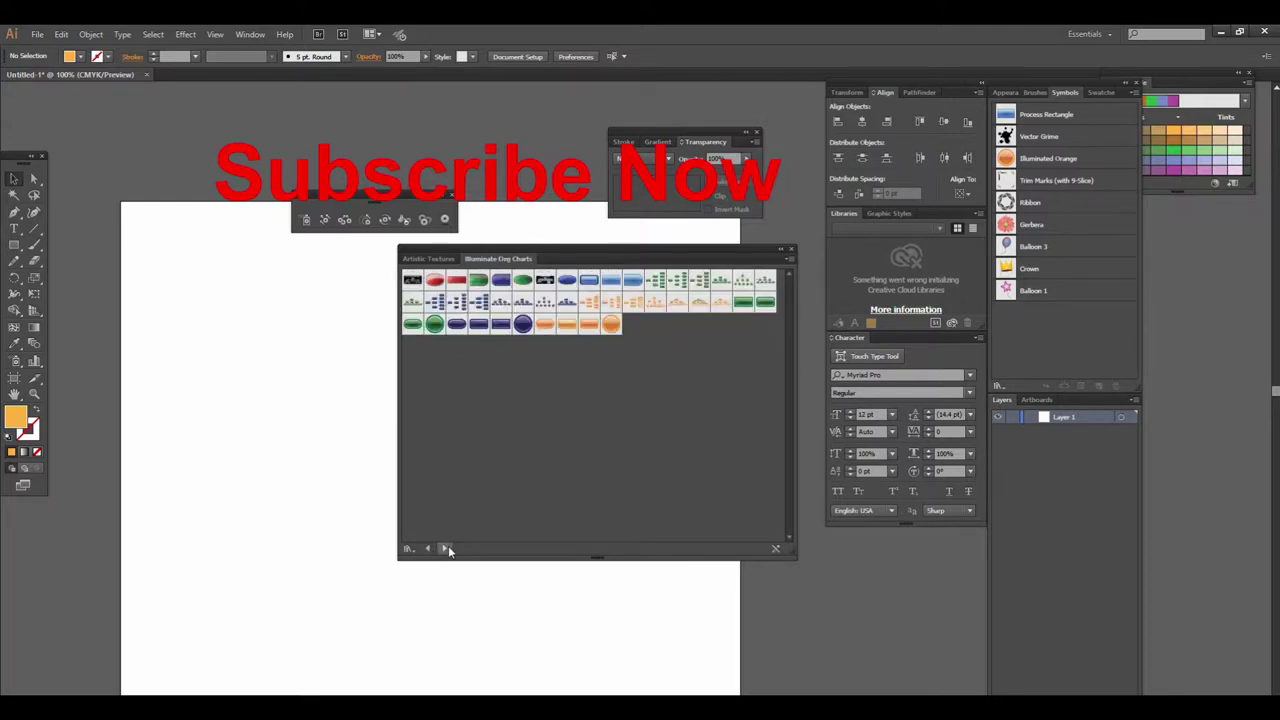
Browse on to the Nature library and add a Foliage 2 symbol to the Symbols panel.
click(447, 549)
click(447, 549)
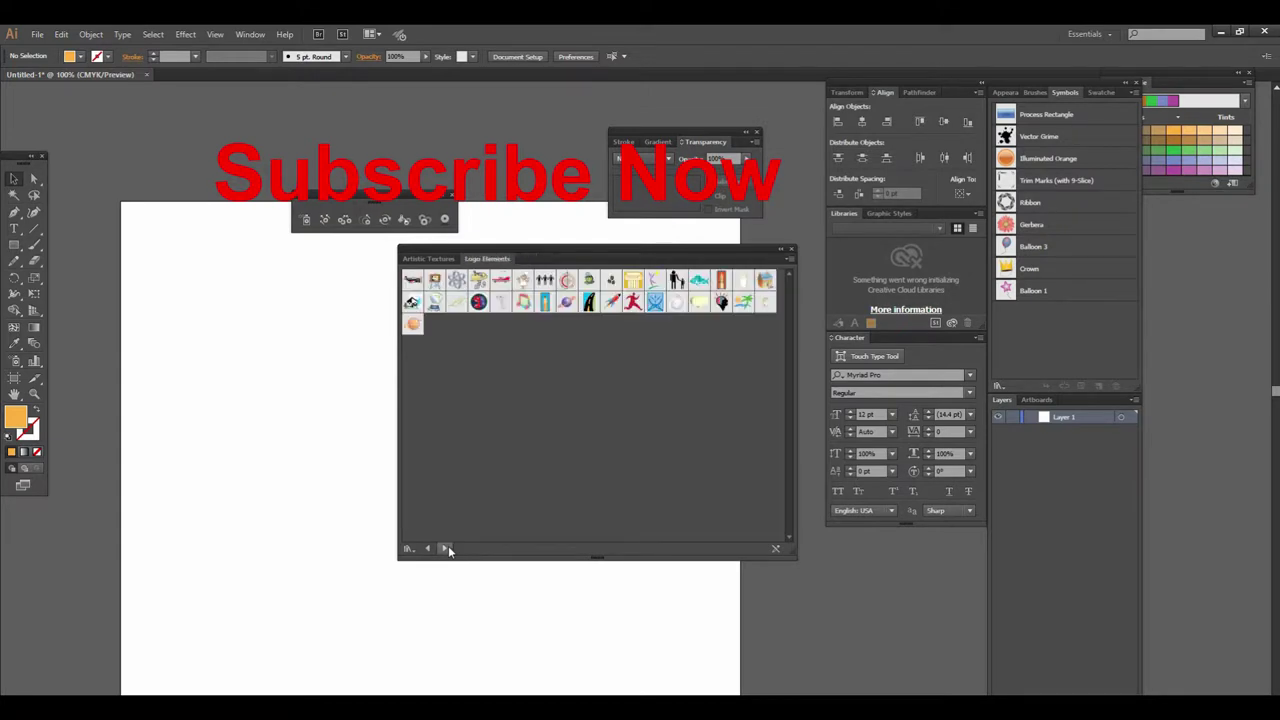
click(447, 549)
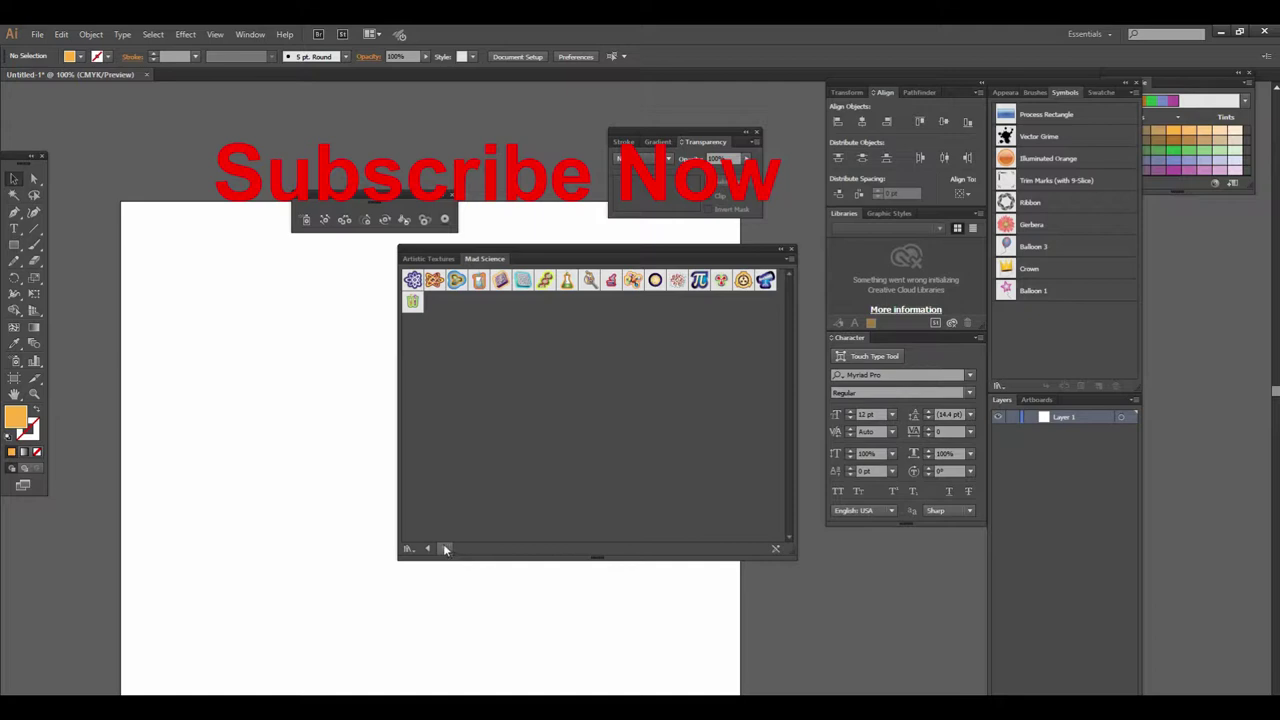
click(446, 548)
click(446, 549)
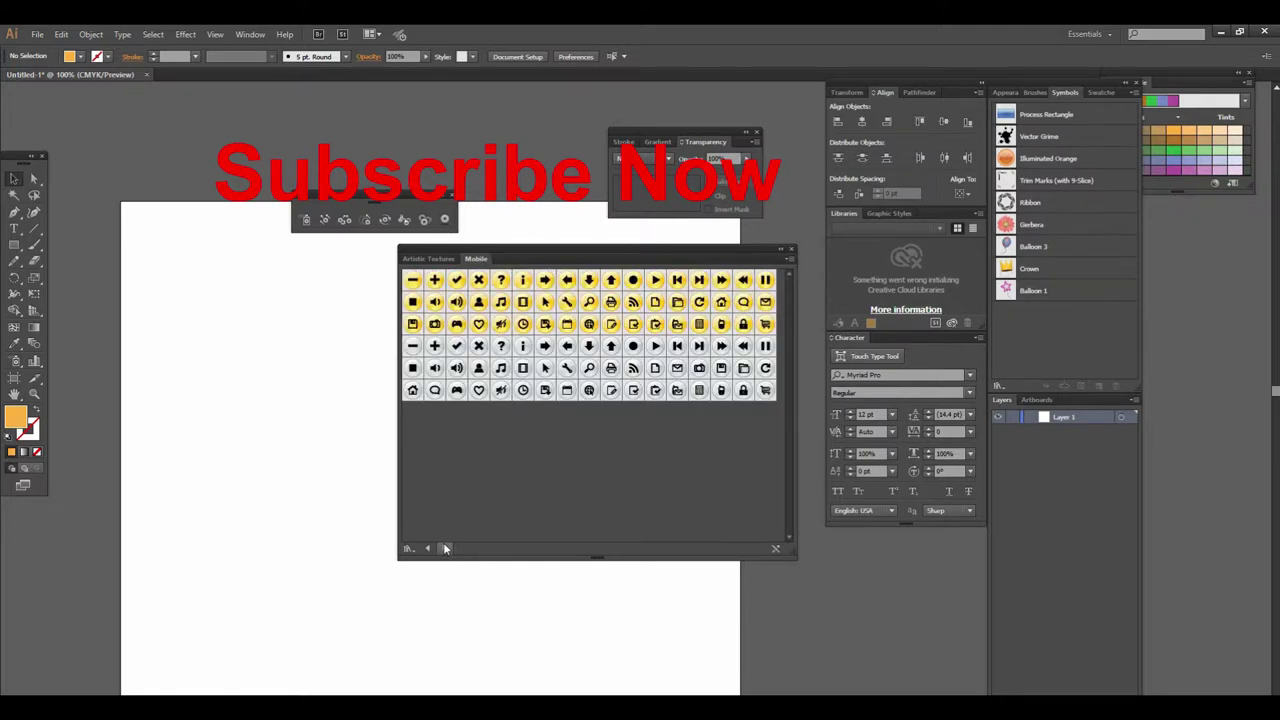
click(446, 548)
click(446, 548)
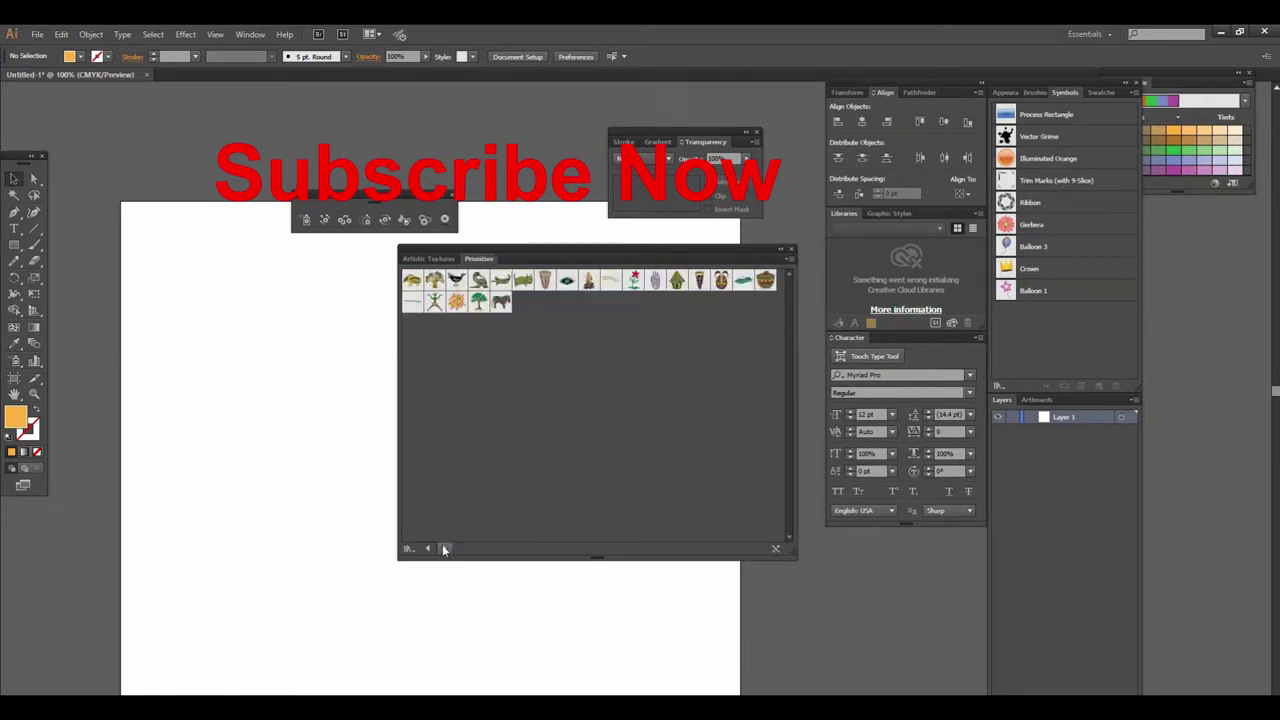
click(430, 549)
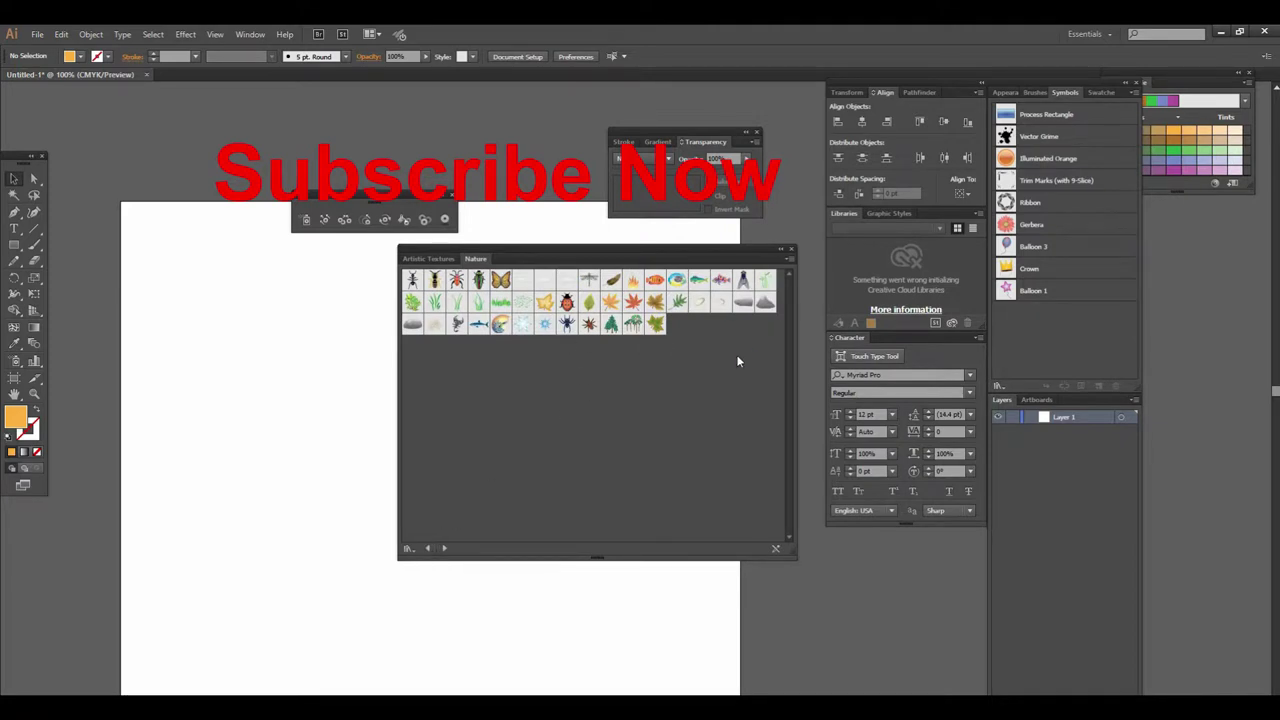
click(411, 302)
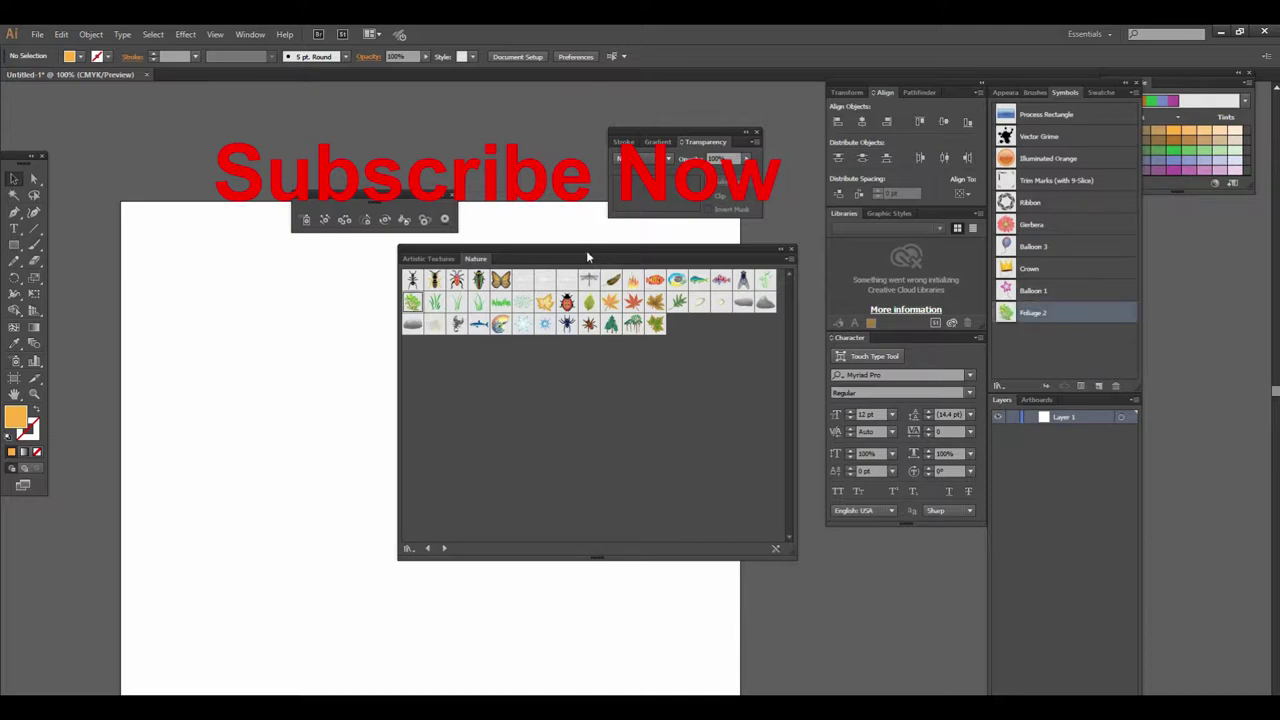
Move the Nature library aside and spray a first foliage cluster near the bottom left.
mouse_move(535, 248)
mouse_down()
mouse_move(797, 245)
mouse_move(920, 271)
mouse_up()
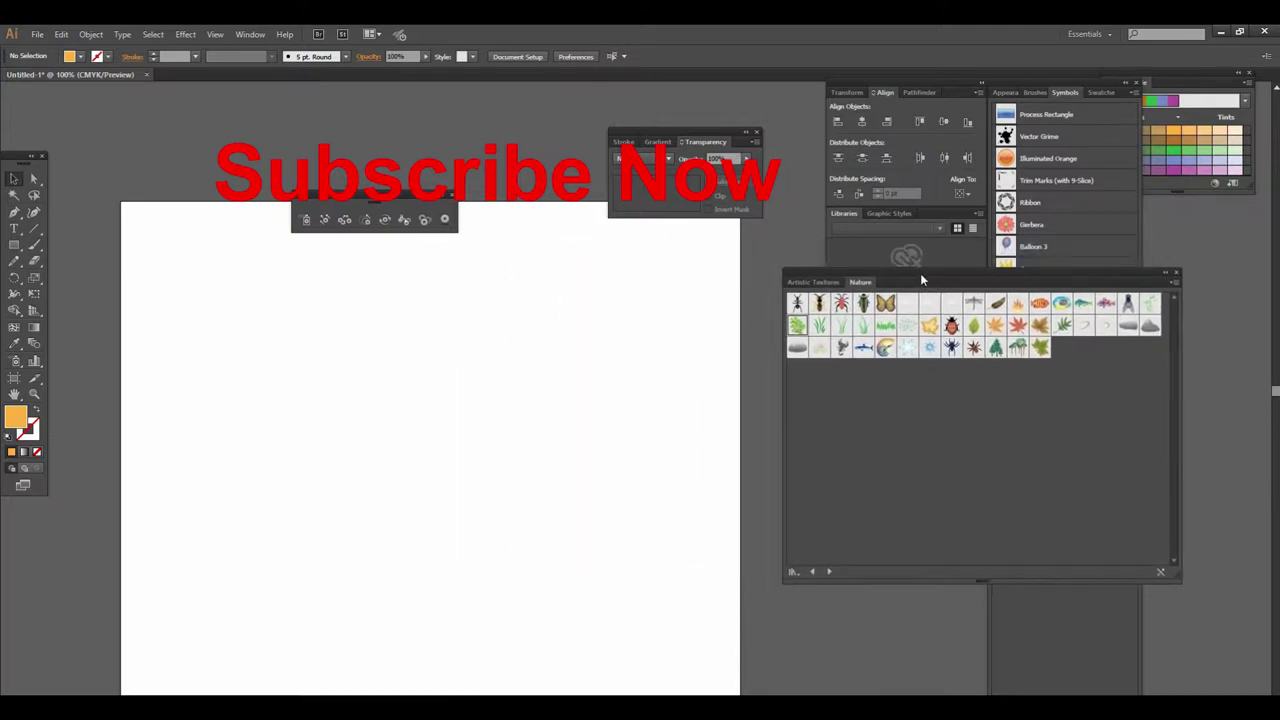
click(308, 228)
drag(442, 556, 457, 434)
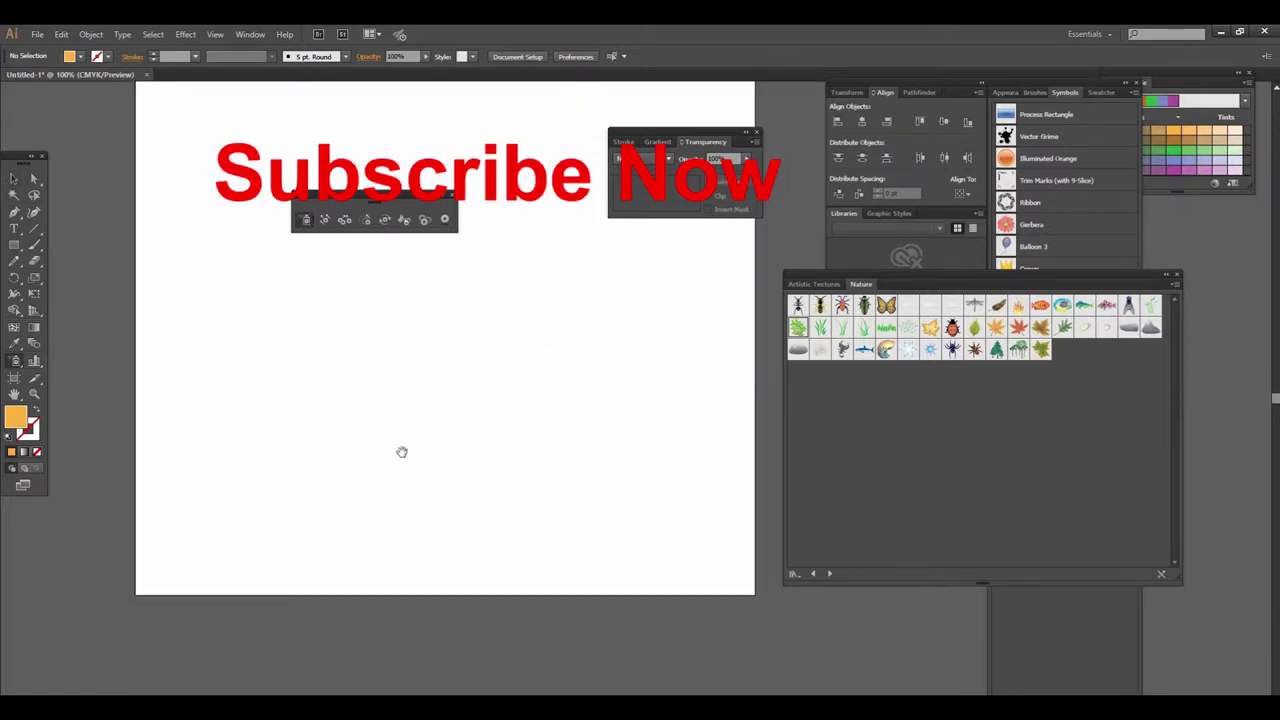
drag(343, 466, 355, 564)
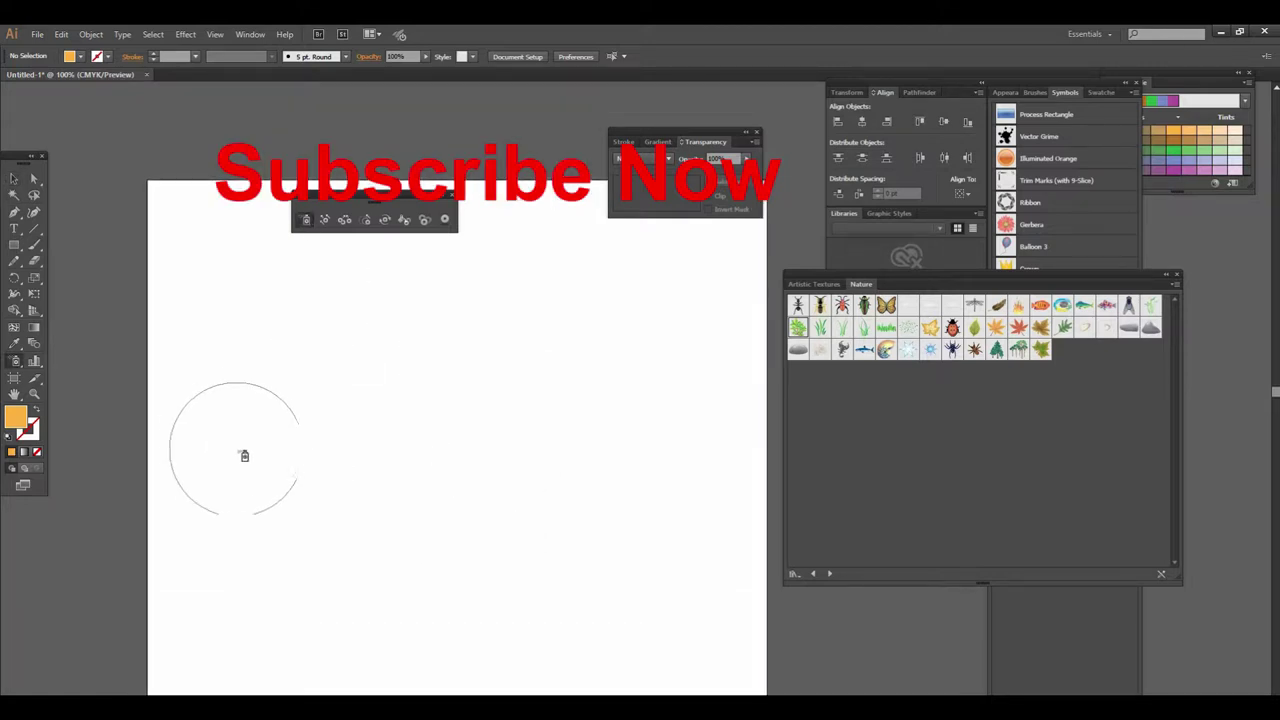
drag(249, 460, 331, 528)
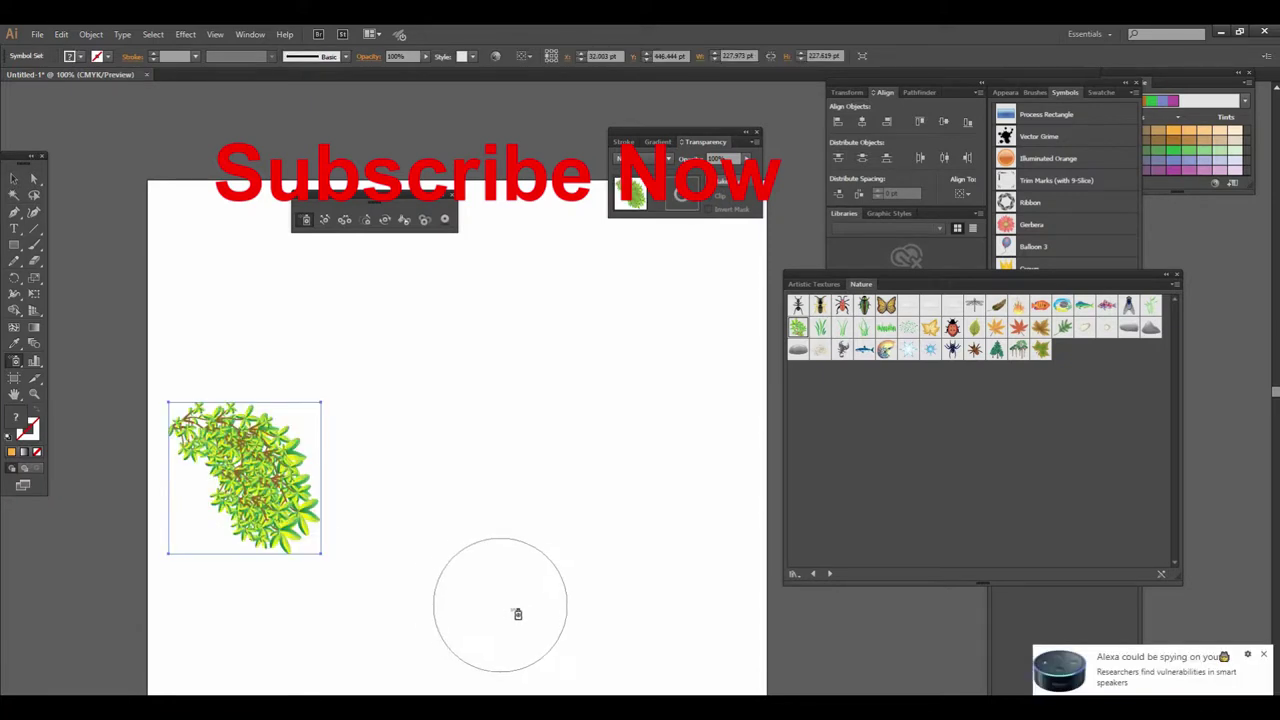
key(ctrl+z)
drag(303, 540, 330, 562)
Spray two curving foliage bands across the artboard's lower half and review the whole artboard.
drag(420, 600, 432, 606)
mouse_move(339, 566)
mouse_down()
mouse_move(582, 584)
mouse_move(640, 540)
mouse_up()
drag(569, 569, 594, 471)
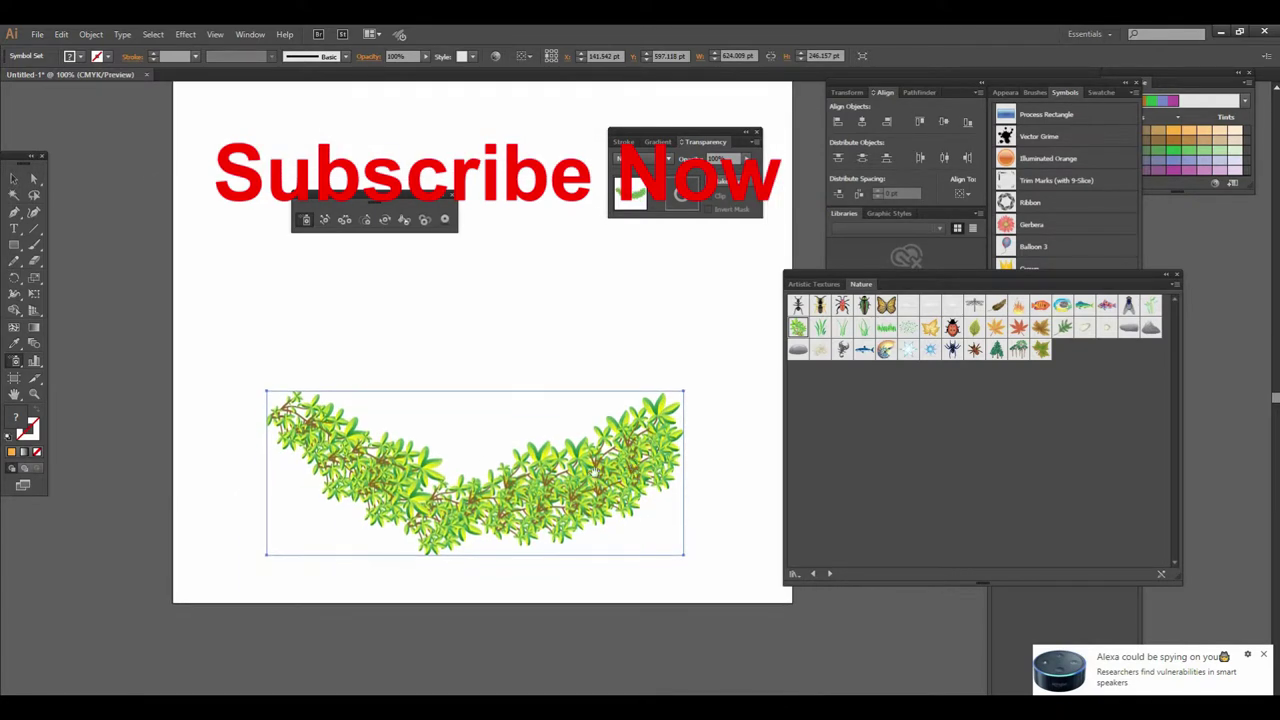
mouse_move(271, 430)
mouse_down()
mouse_move(271, 470)
mouse_move(322, 525)
mouse_move(568, 548)
mouse_move(515, 545)
mouse_up()
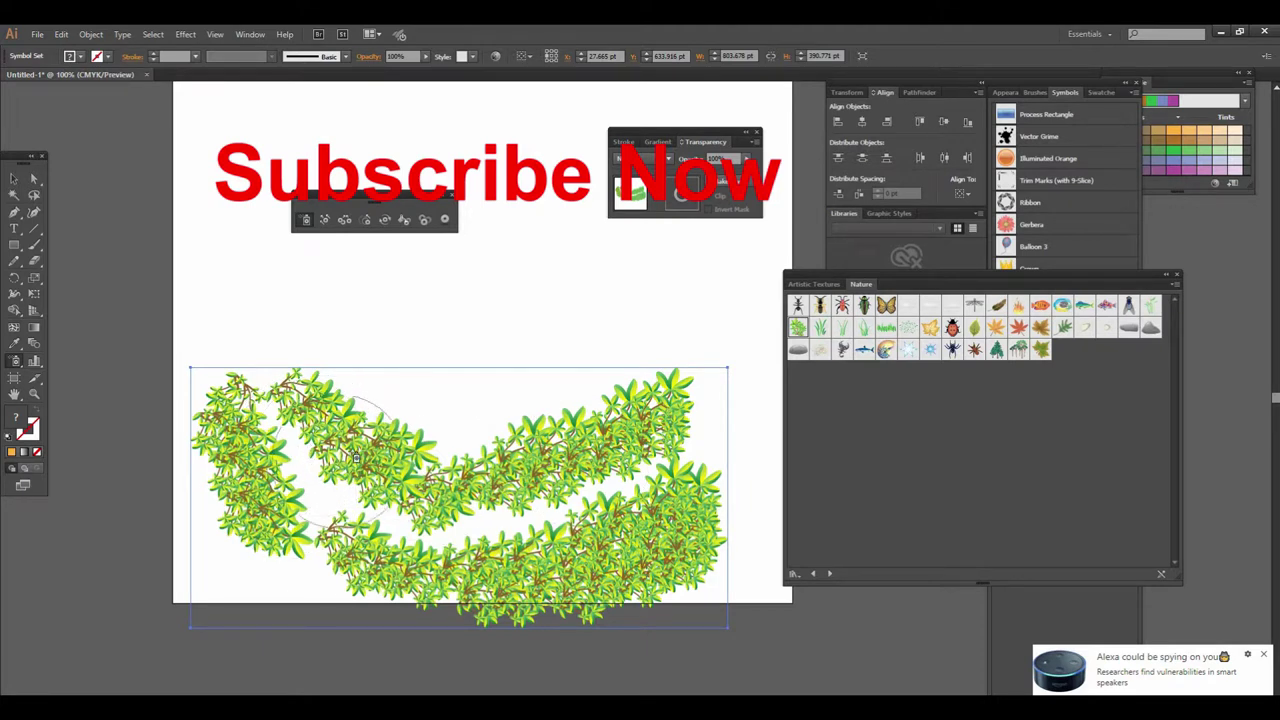
key(ctrl+plus)
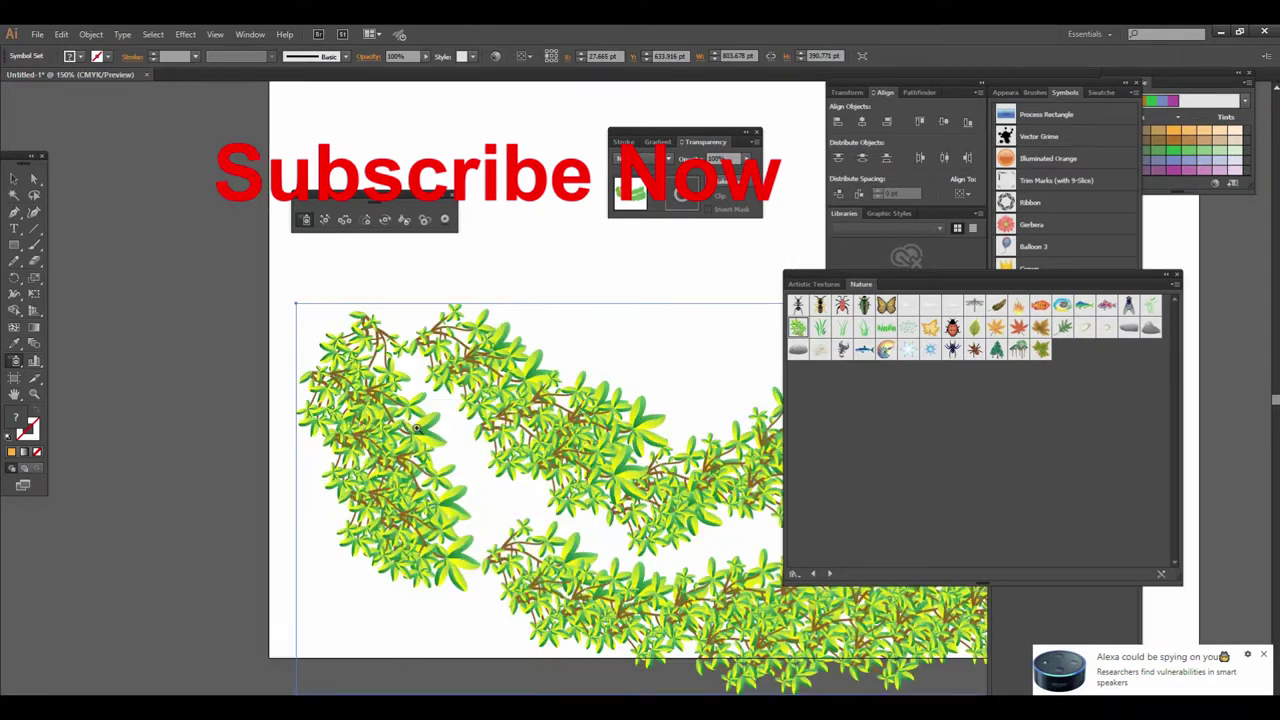
drag(418, 428, 250, 411)
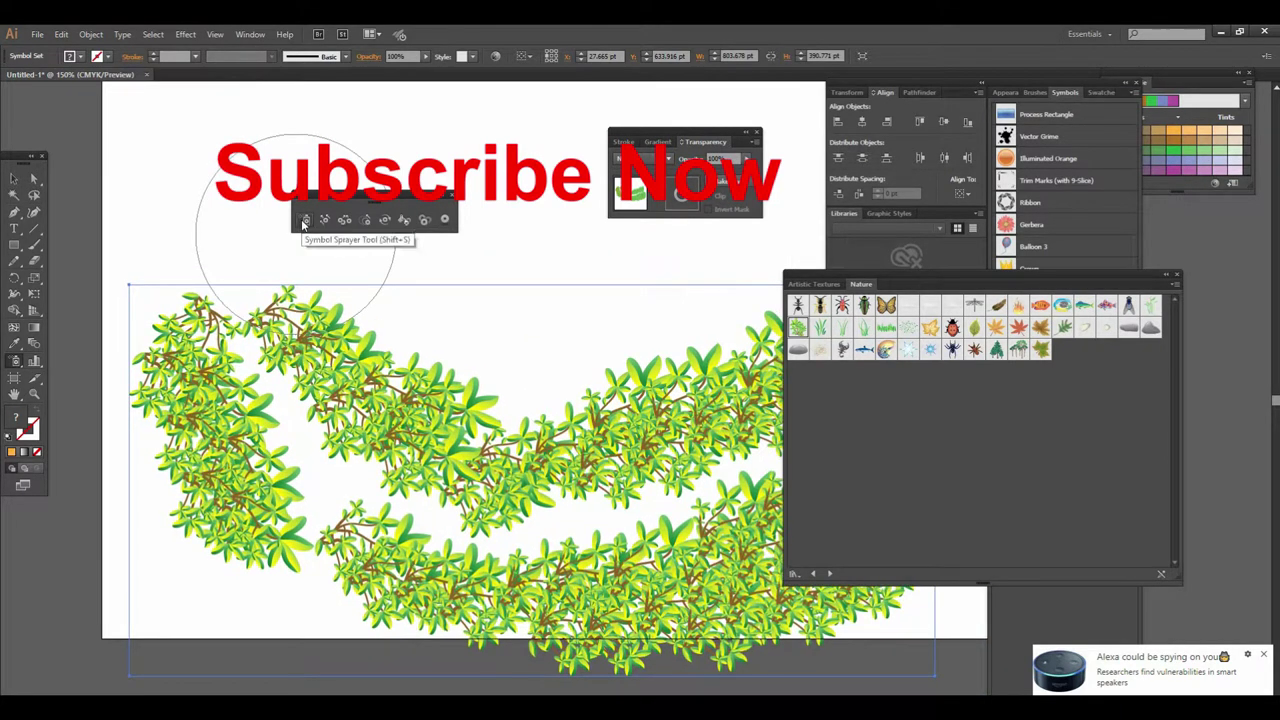
mouse_move(510, 506)
mouse_down()
mouse_move(450, 543)
mouse_move(463, 537)
mouse_up()
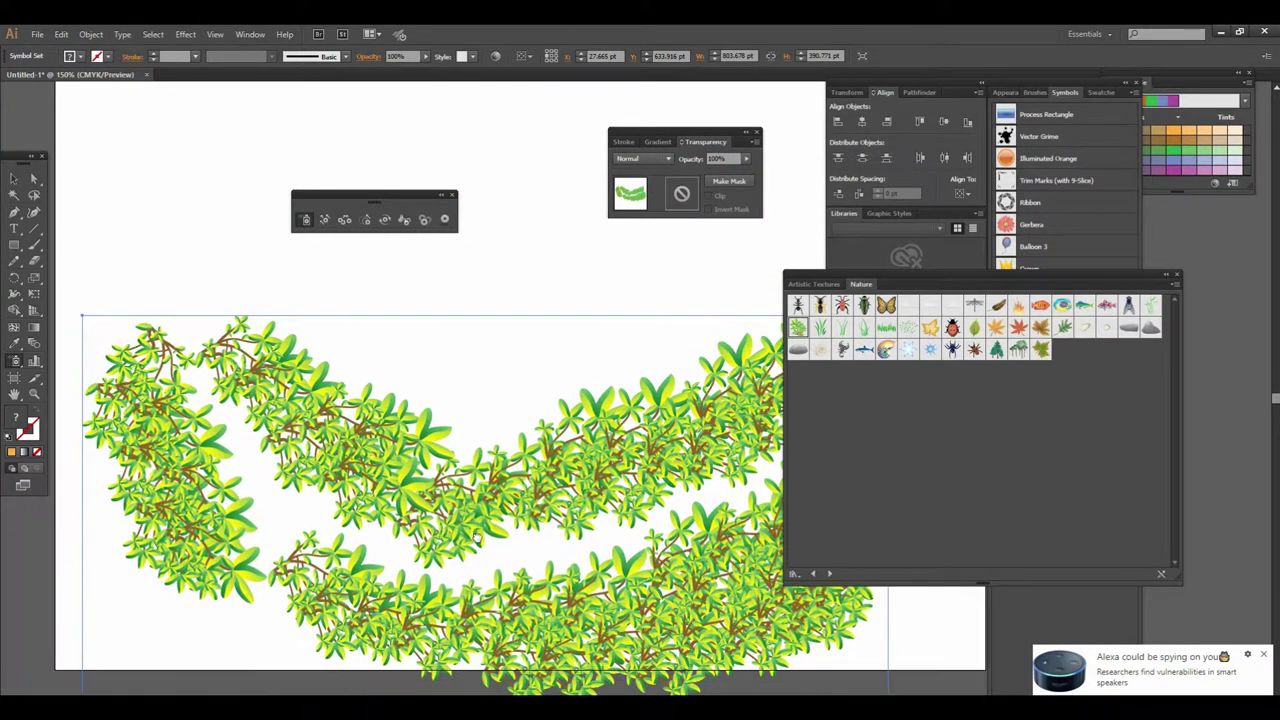
key(ctrl+minus)
key(ctrl+minus)
drag(594, 437, 314, 551)
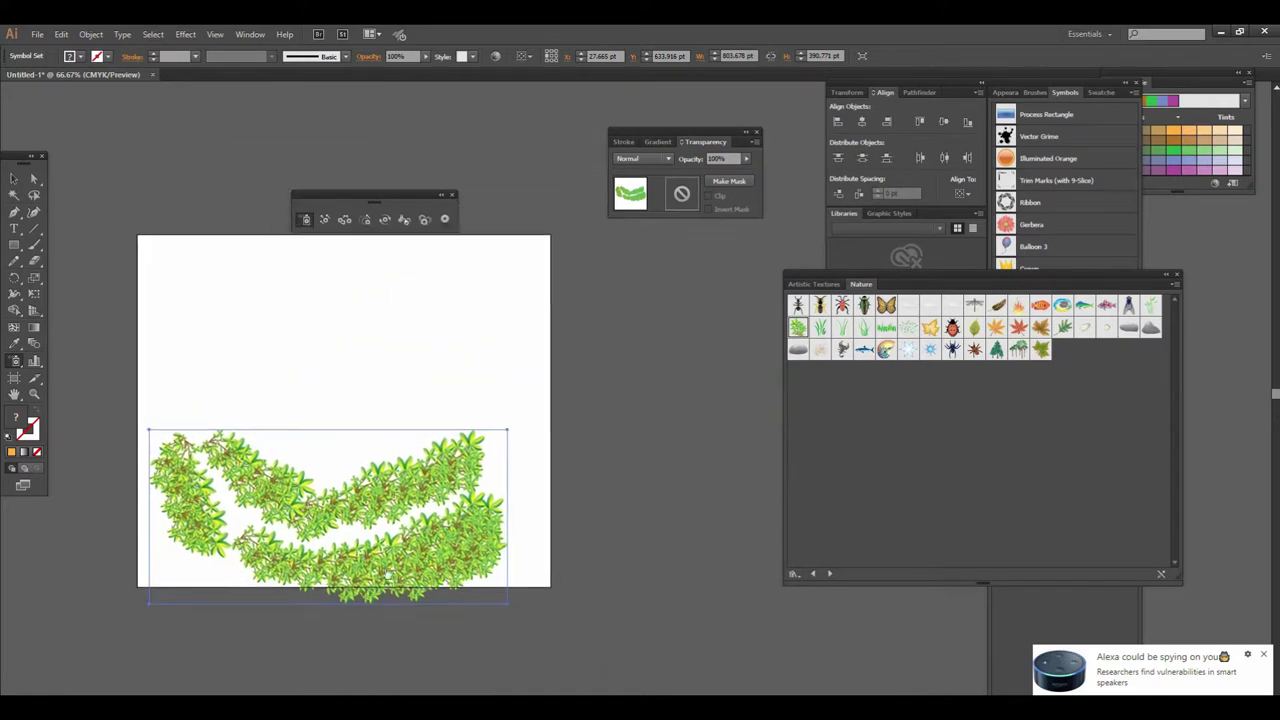
Zoom to actual size and enlarge the foliage symbols across the left side of the set.
key(ctrl+plus)
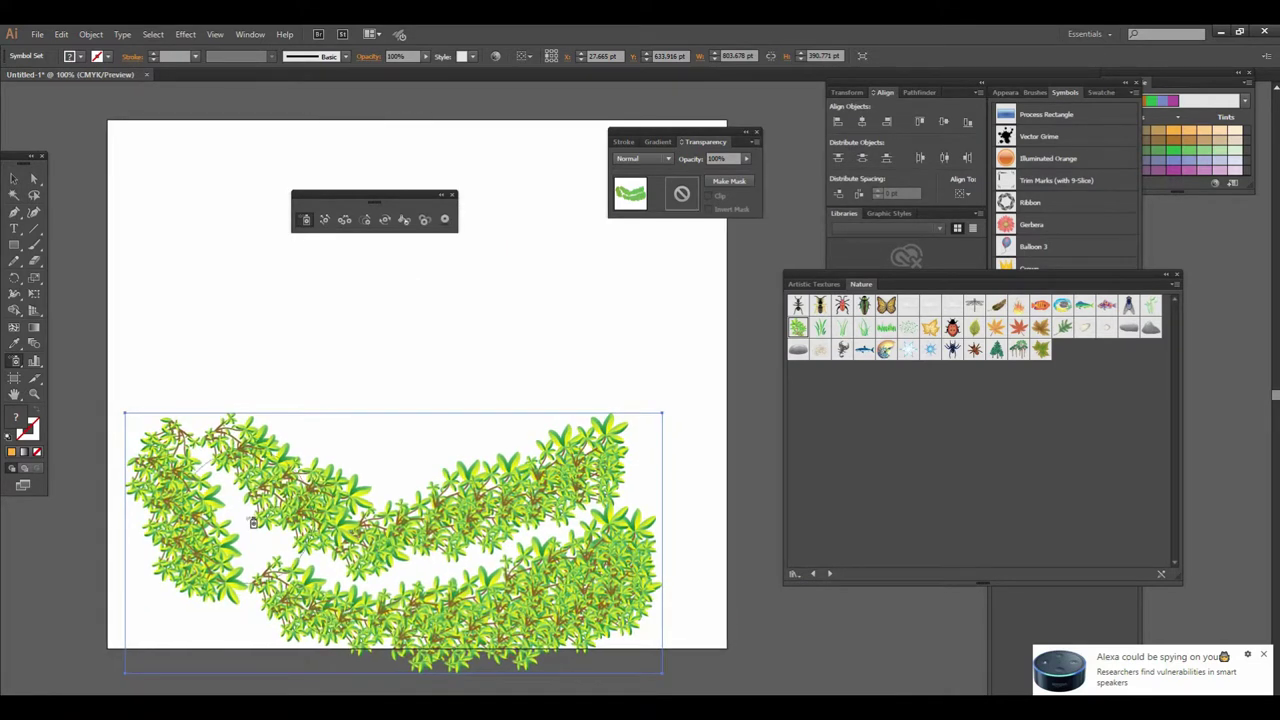
mouse_move(254, 499)
mouse_down()
mouse_move(297, 559)
mouse_move(541, 547)
mouse_move(613, 510)
mouse_up()
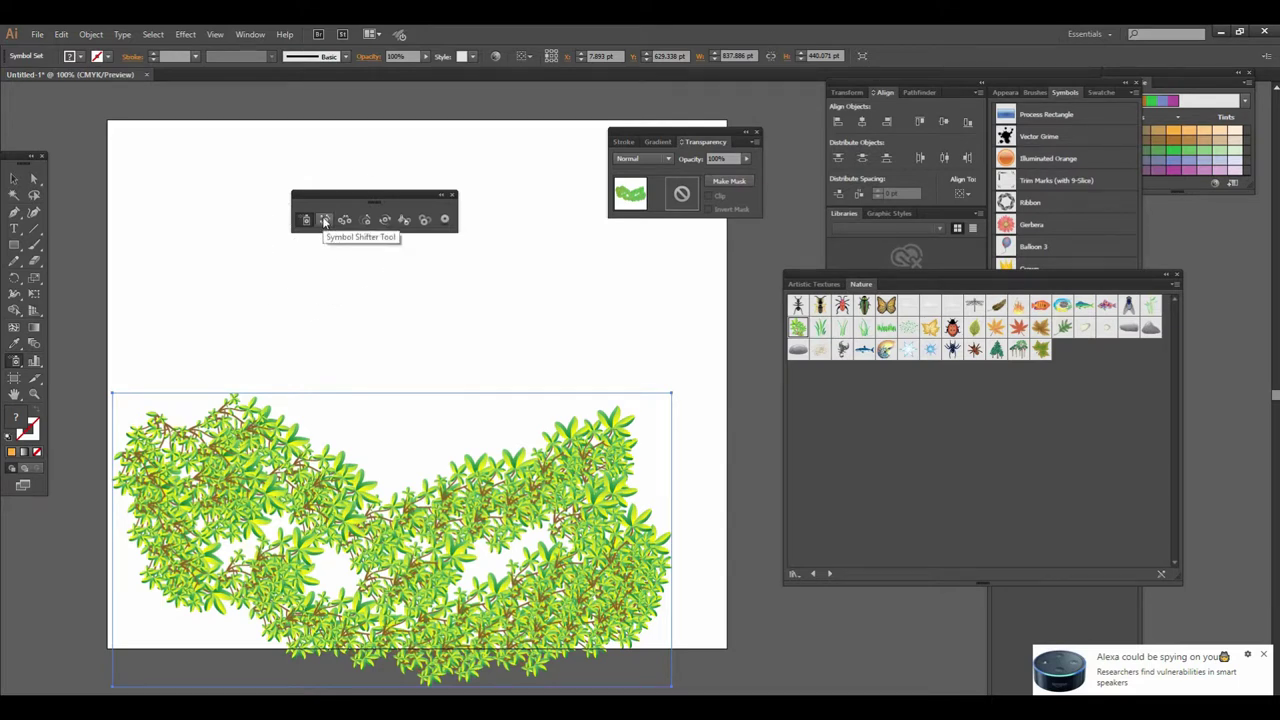
Use the Symbol Shifter to push the upper-left and middle foliage symbols into place.
click(324, 221)
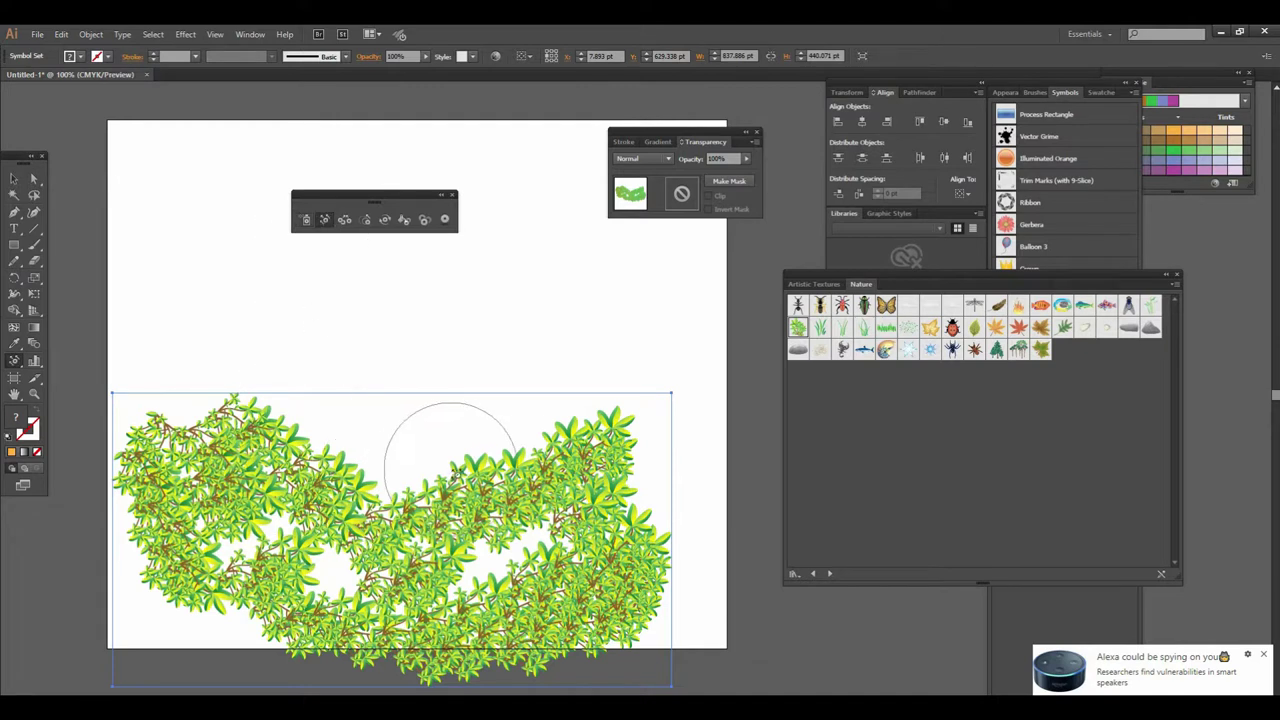
key(ctrl+equal)
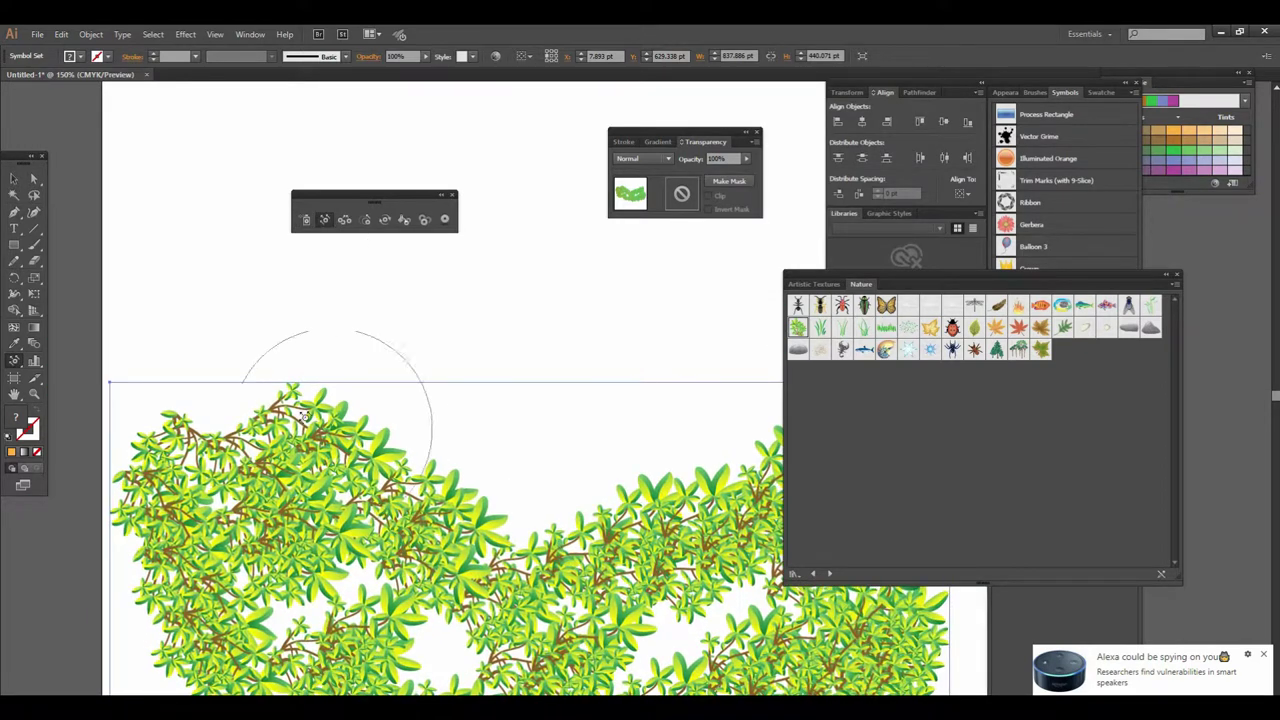
drag(282, 375, 311, 340)
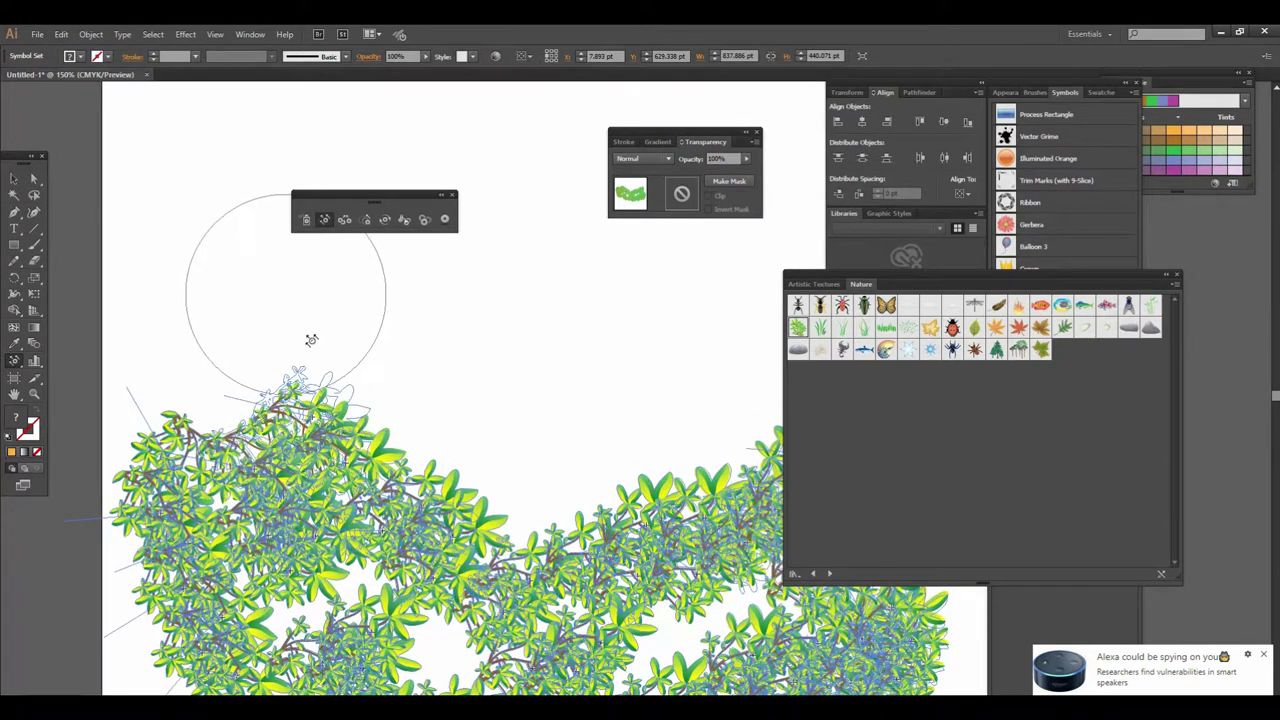
drag(285, 292, 428, 402)
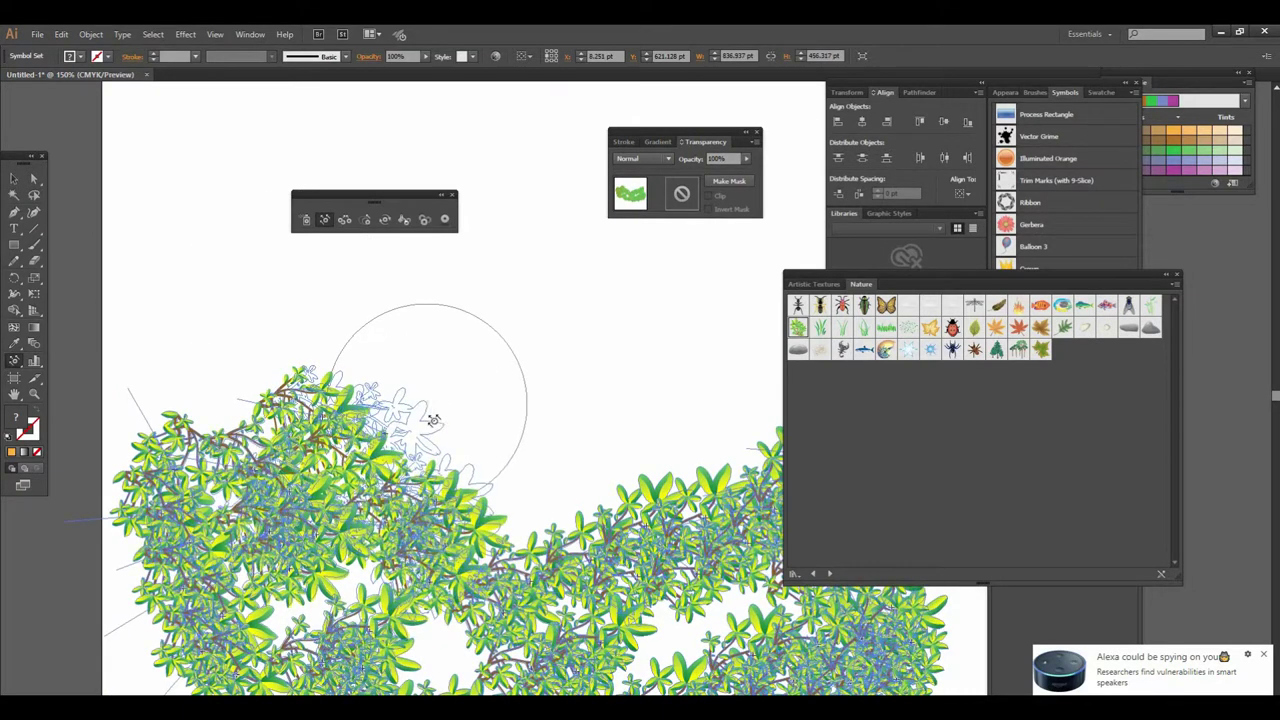
drag(454, 503, 514, 445)
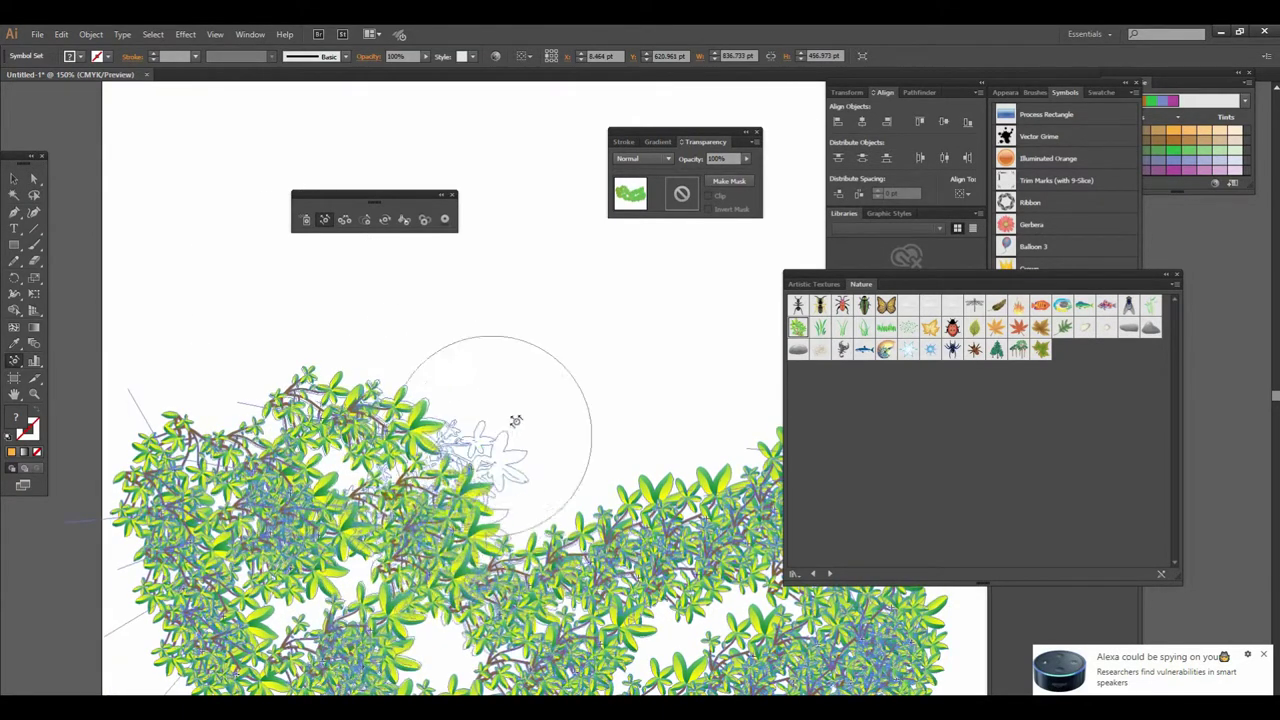
drag(518, 532, 476, 401)
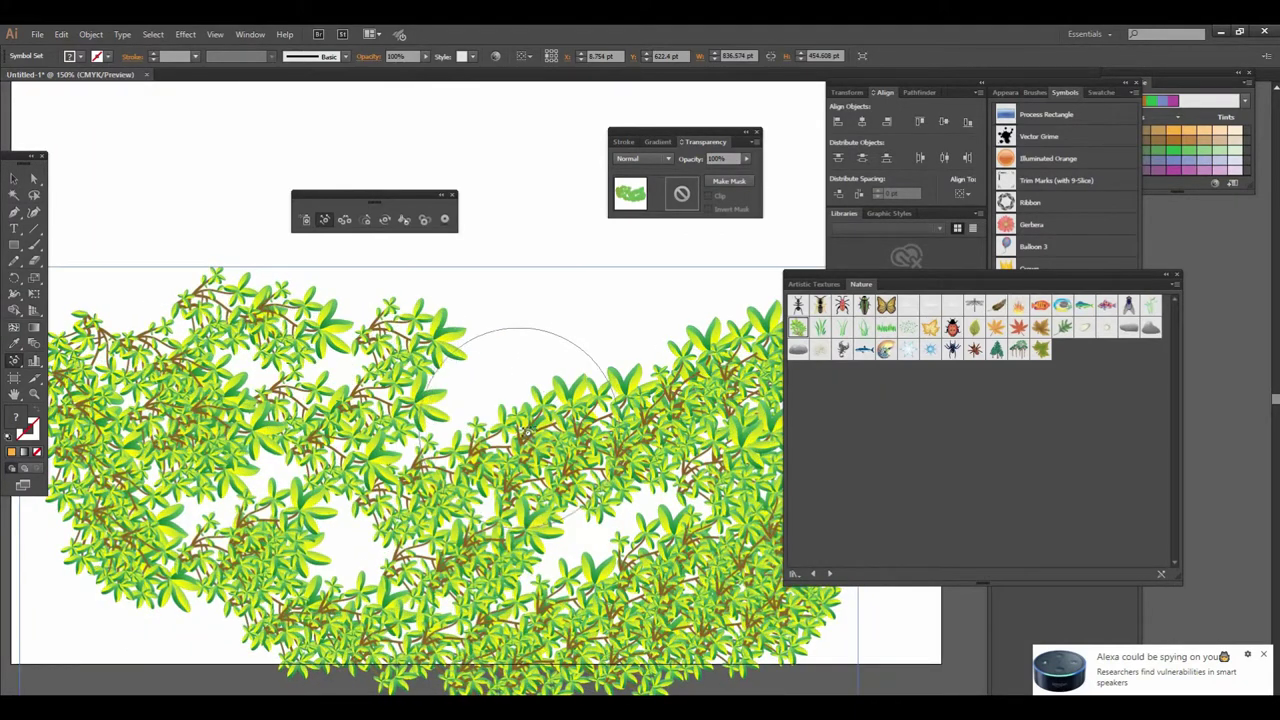
Shift the right-side and lower-right foliage symbols so the bush reaches the artboard's right edge.
drag(476, 401, 515, 380)
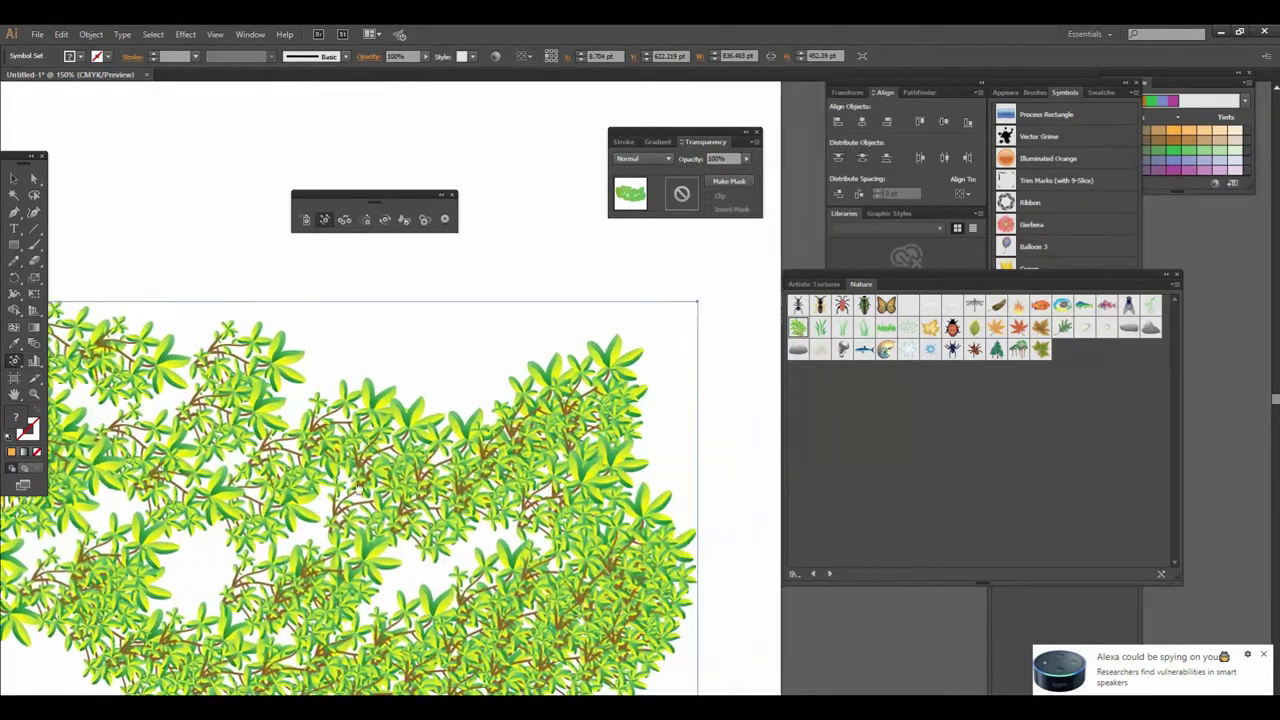
drag(430, 430, 402, 390)
scroll(480, 470, down, 3)
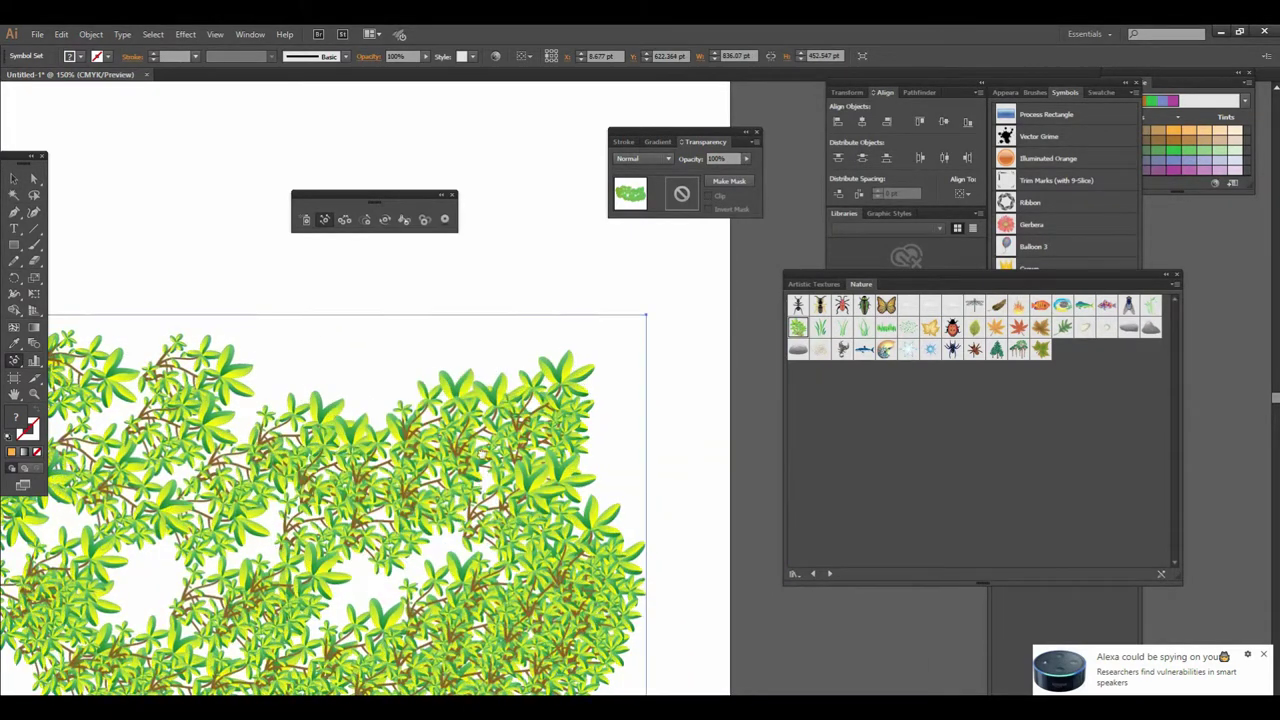
mouse_move(352, 440)
mouse_down()
mouse_move(282, 435)
mouse_move(322, 382)
mouse_up()
mouse_move(595, 442)
mouse_down()
mouse_move(635, 417)
mouse_move(615, 427)
mouse_move(695, 408)
mouse_move(598, 398)
mouse_up()
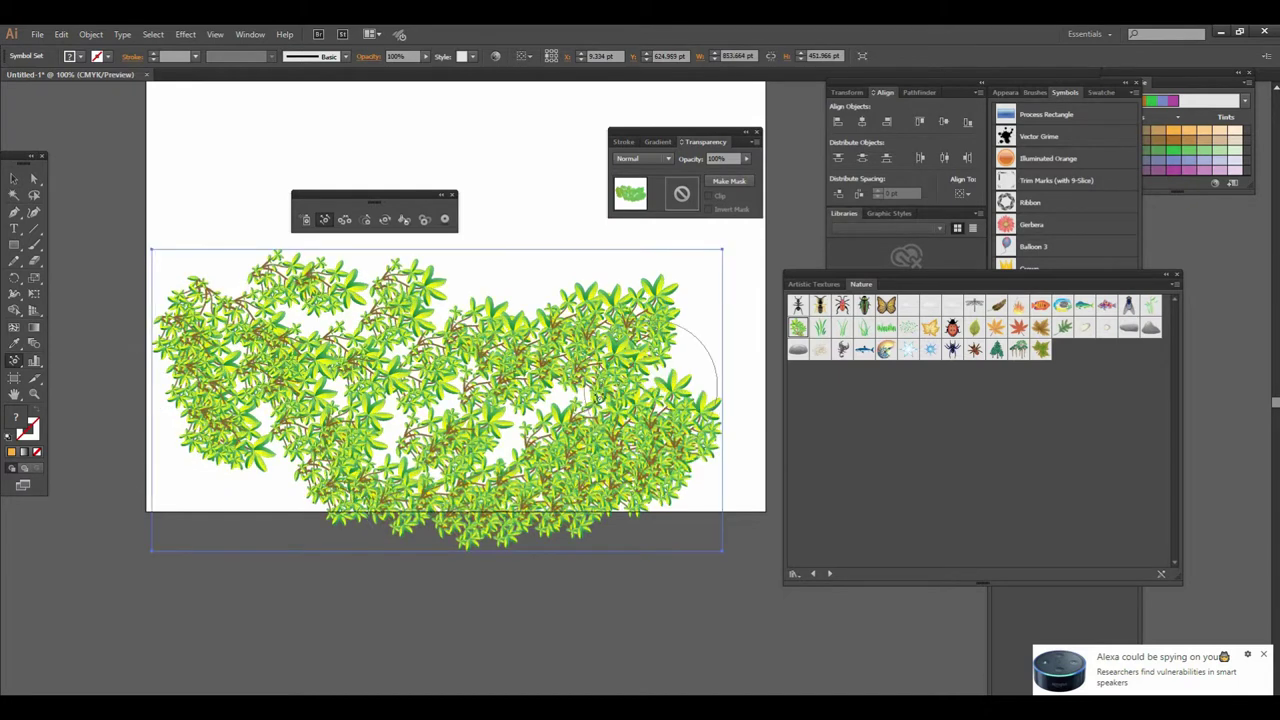
drag(630, 420, 661, 453)
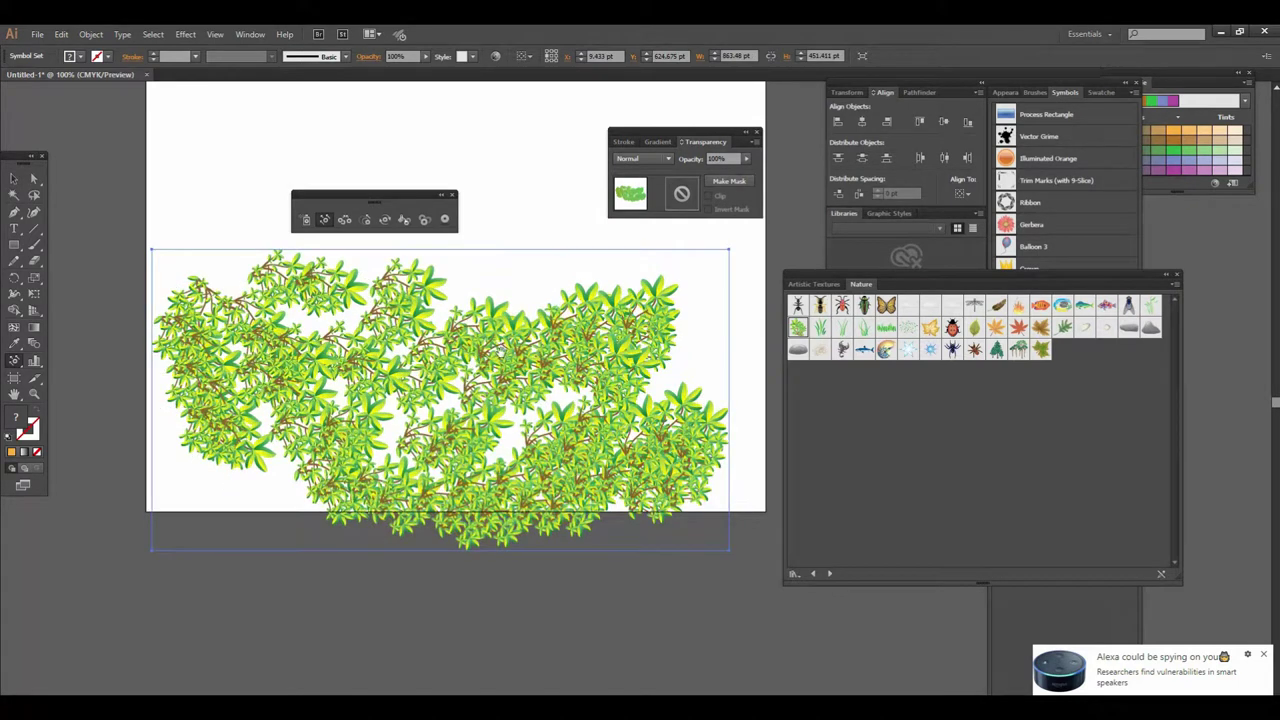
drag(500, 350, 476, 425)
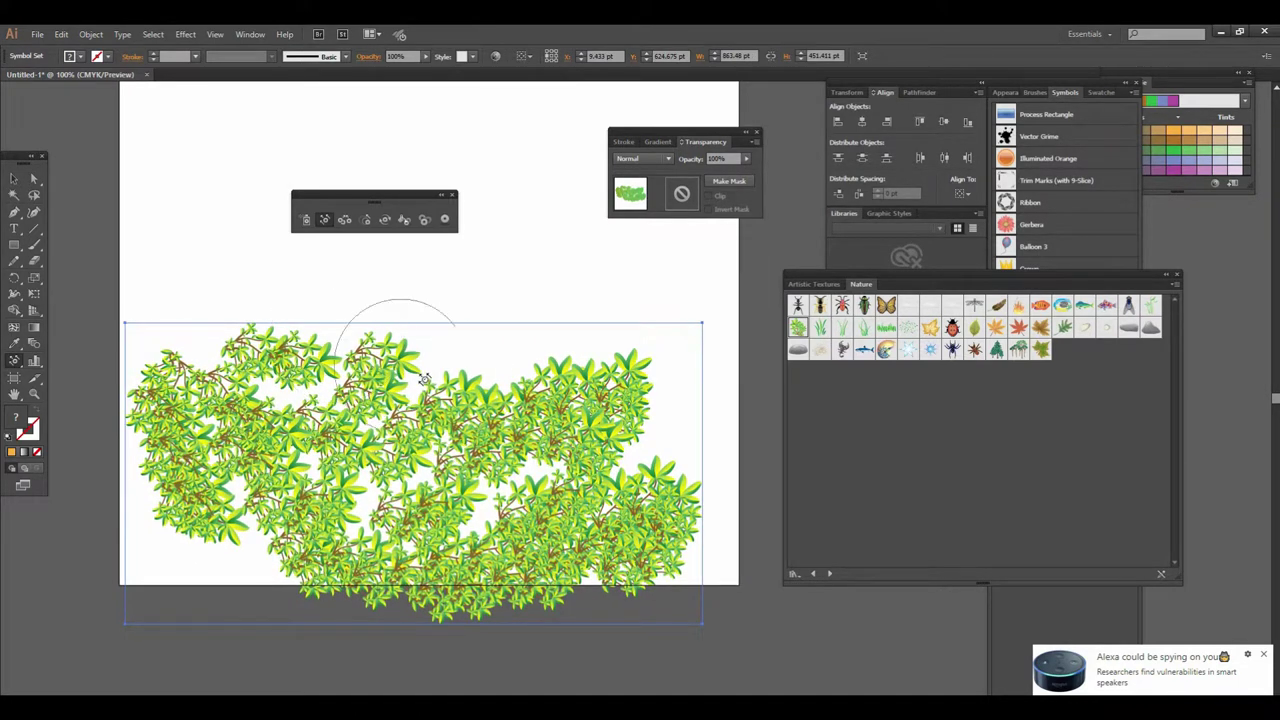
click(343, 222)
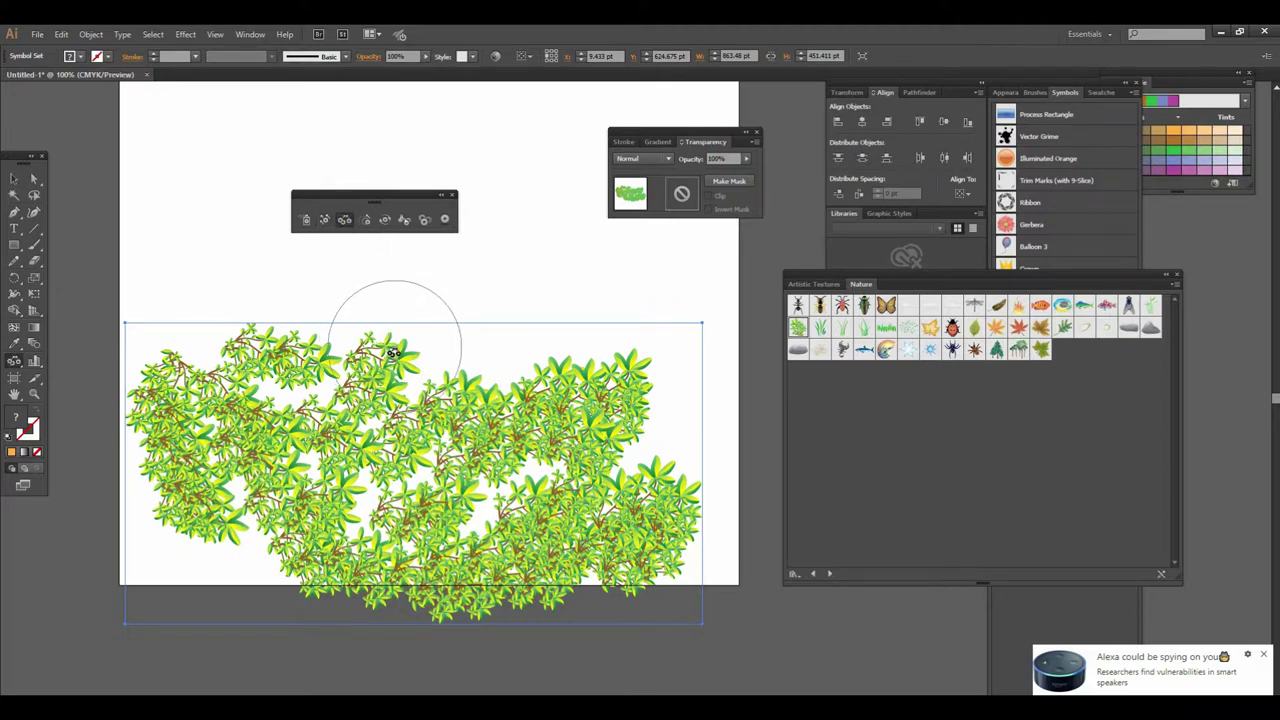
Scrunch the central, upper-left and upper-right foliage symbols into a tighter, compact bush.
drag(385, 336, 408, 348)
mouse_move(374, 290)
mouse_down()
mouse_move(378, 414)
mouse_move(395, 466)
mouse_up()
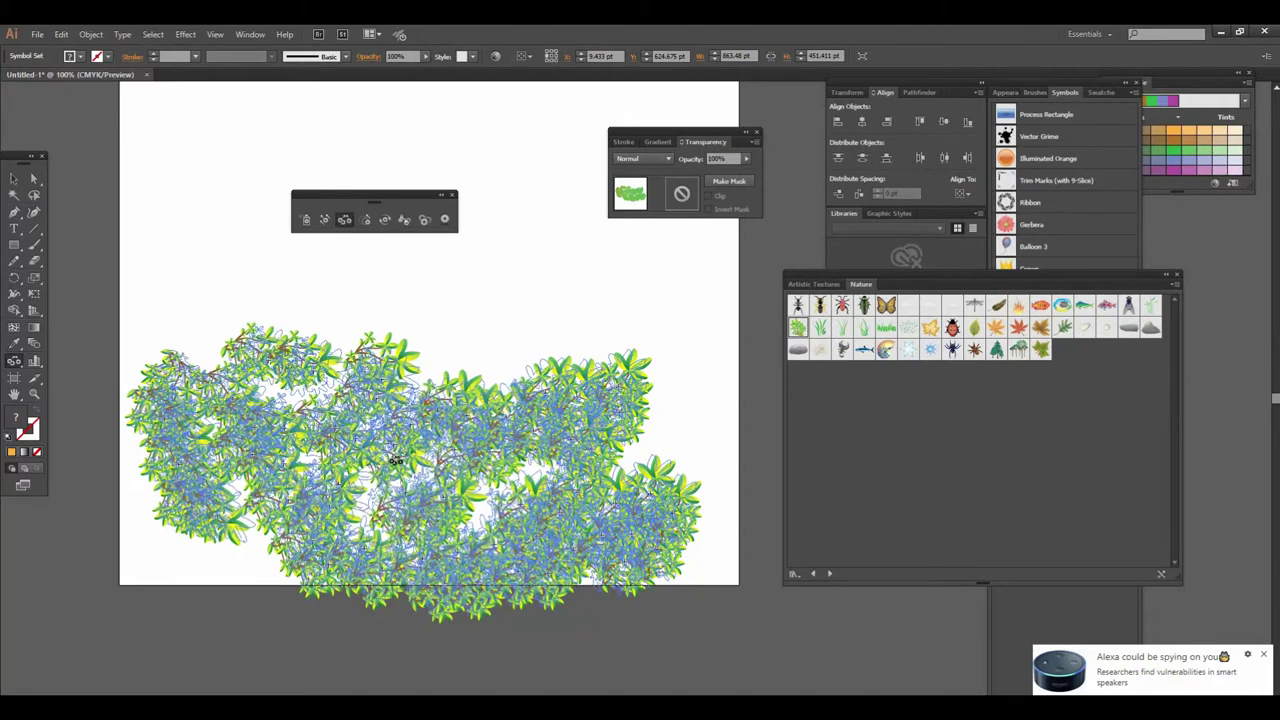
drag(395, 466, 398, 479)
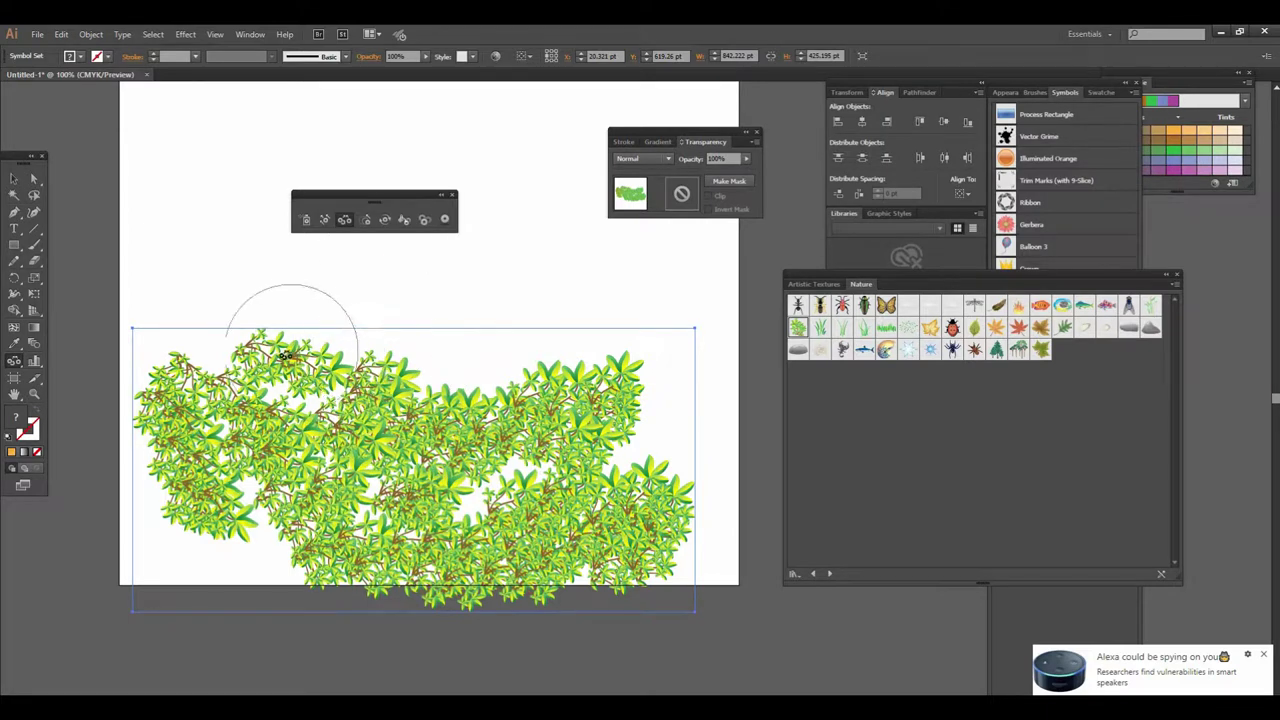
mouse_move(258, 343)
mouse_down()
mouse_move(314, 366)
mouse_move(512, 398)
mouse_up()
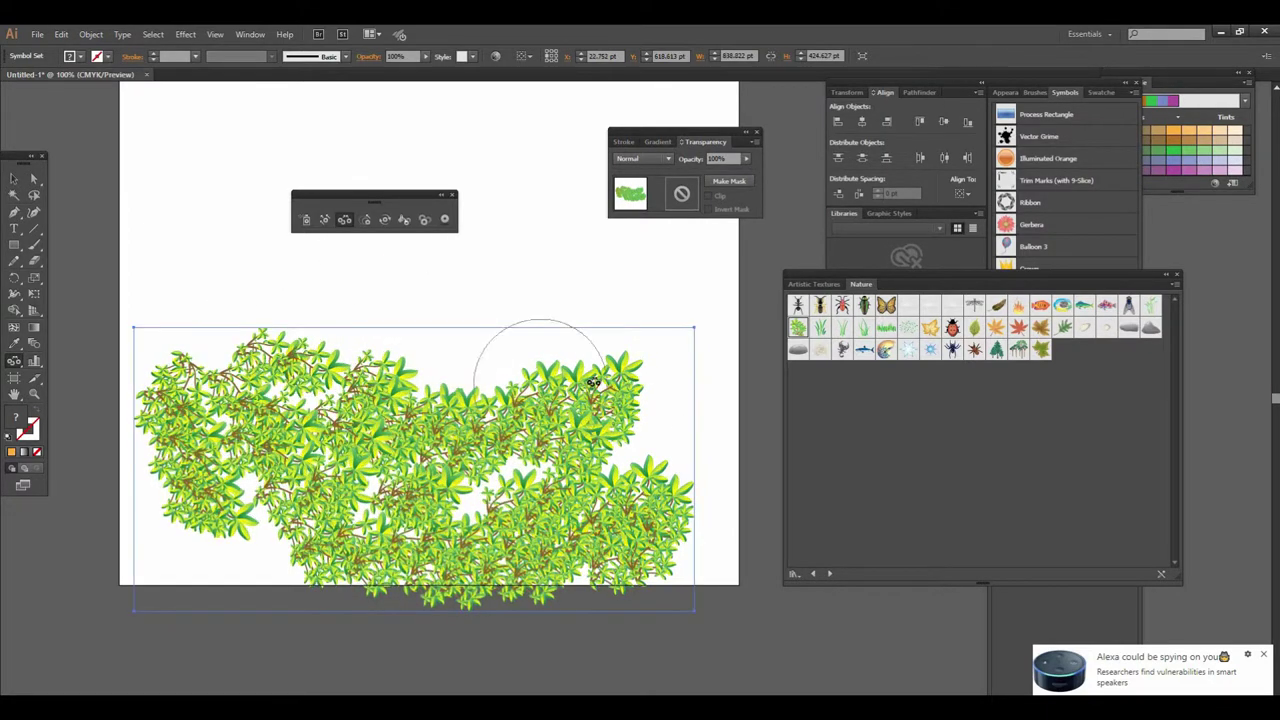
mouse_move(622, 420)
mouse_down()
mouse_move(652, 510)
mouse_move(665, 503)
mouse_up()
mouse_move(472, 503)
mouse_down()
mouse_move(462, 498)
mouse_move(525, 488)
mouse_move(470, 505)
mouse_up()
drag(371, 483, 382, 486)
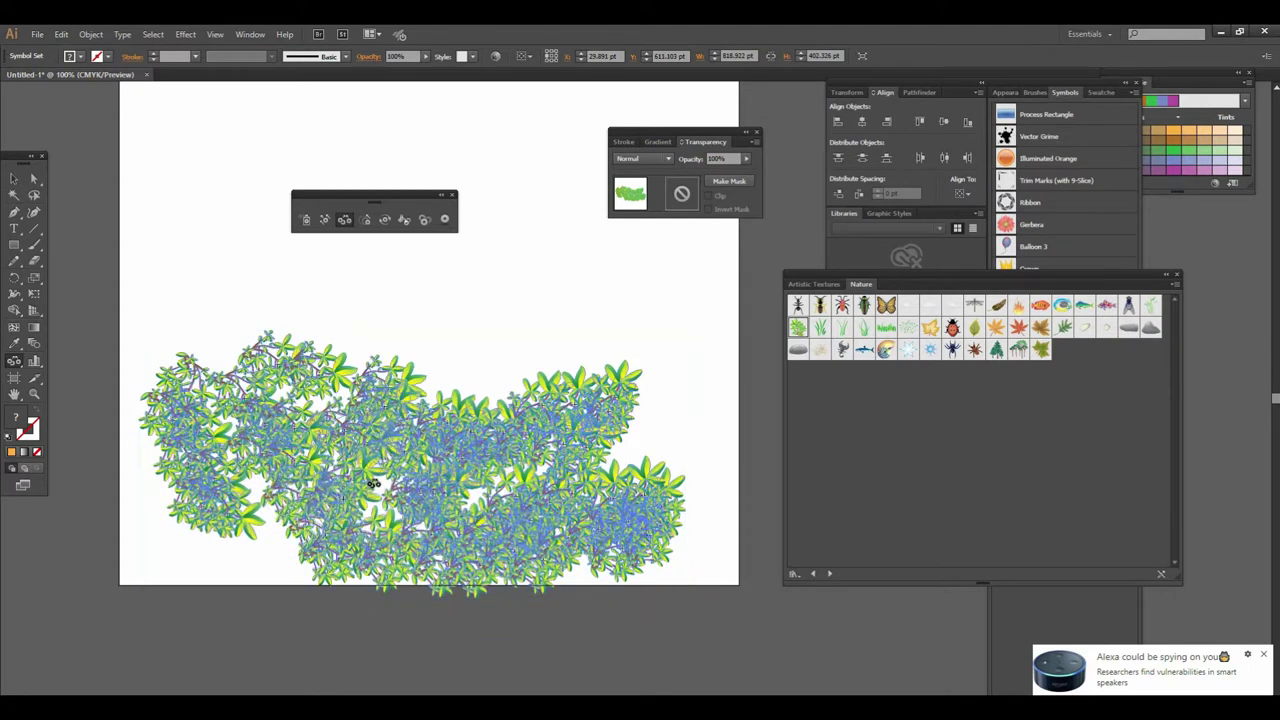
drag(410, 404, 414, 398)
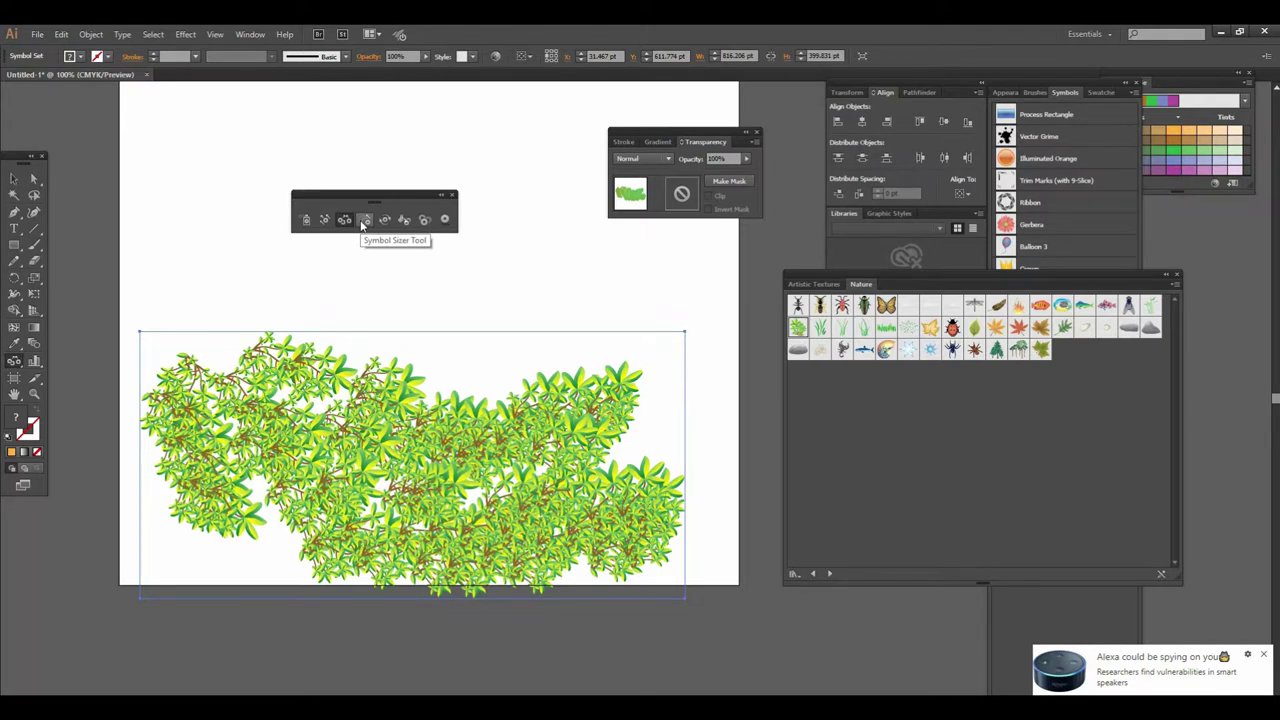
click(363, 222)
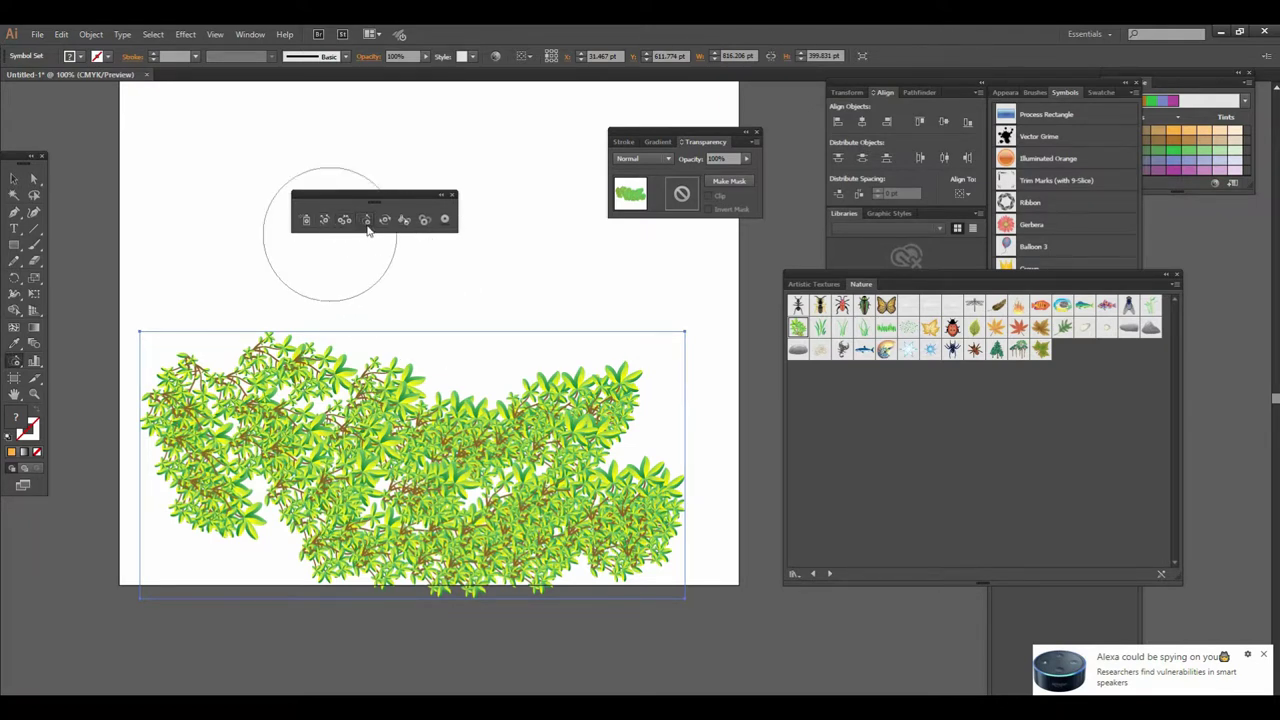
Use the Symbol Sizer to enlarge leaves on the left and resize leaves on the right.
click(367, 226)
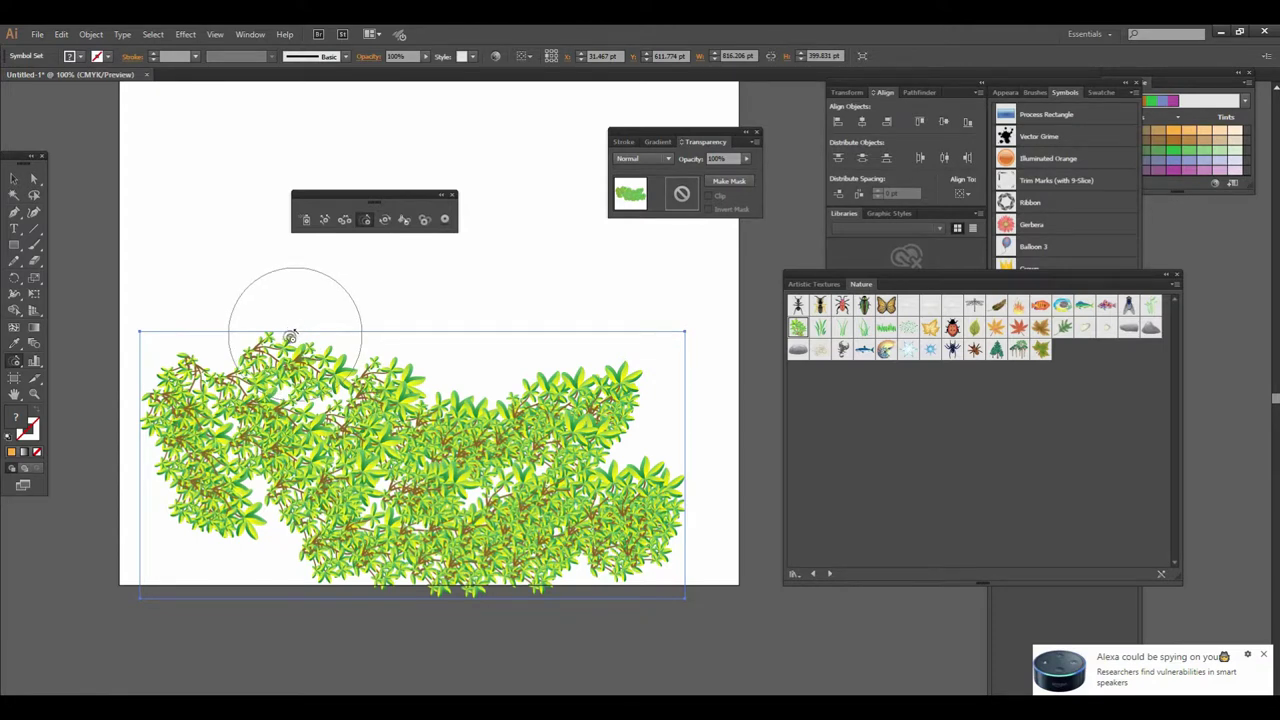
mouse_move(195, 309)
mouse_down()
mouse_move(183, 357)
mouse_move(188, 316)
mouse_up()
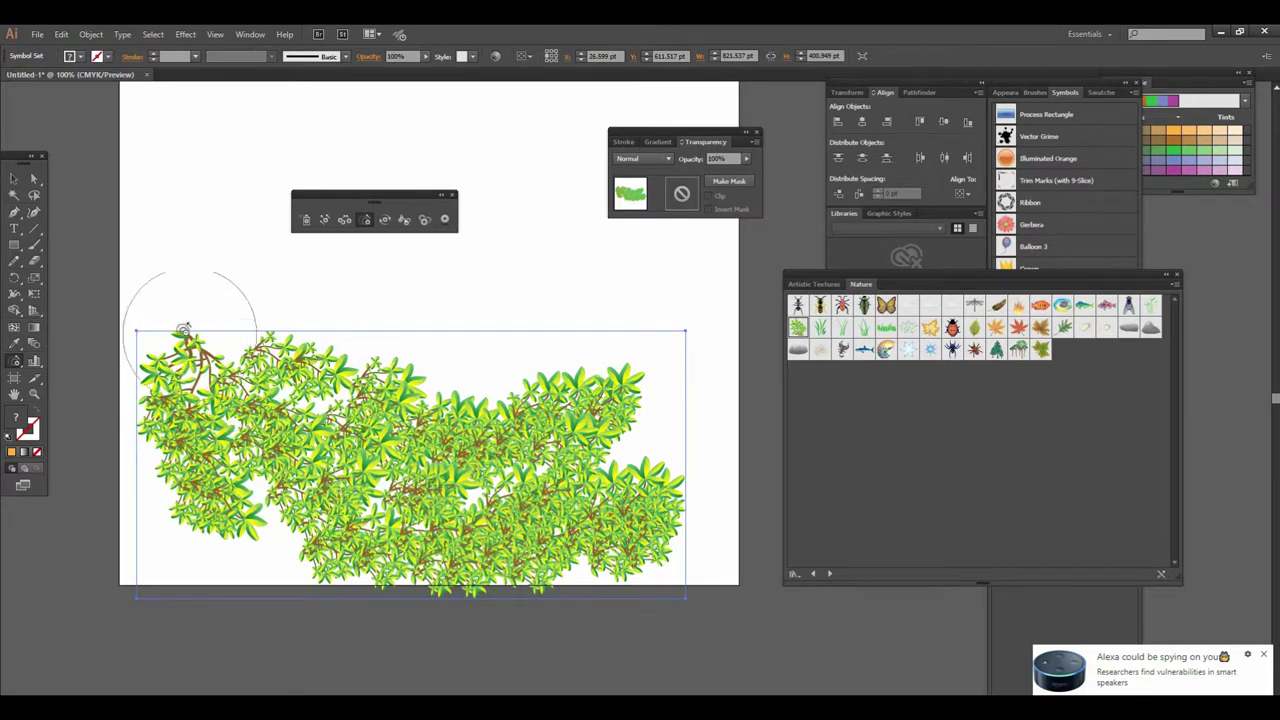
drag(612, 380, 620, 390)
drag(640, 500, 642, 508)
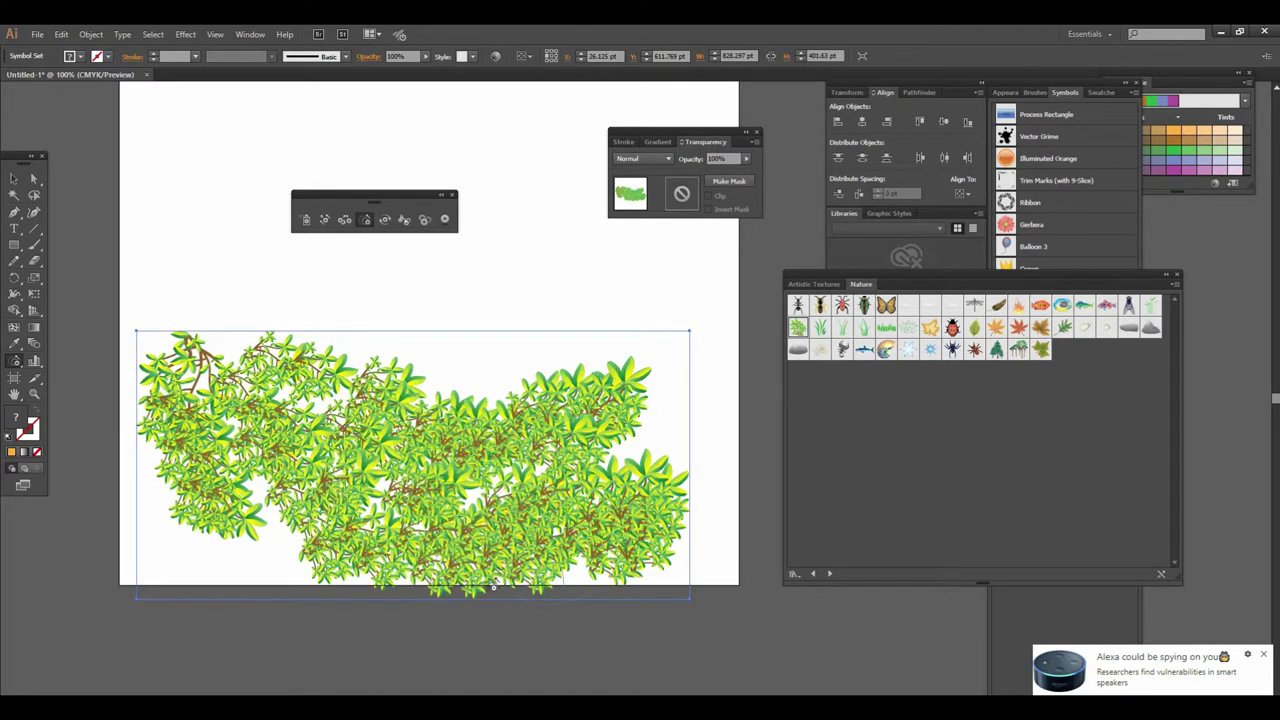
drag(285, 540, 290, 540)
drag(215, 530, 243, 524)
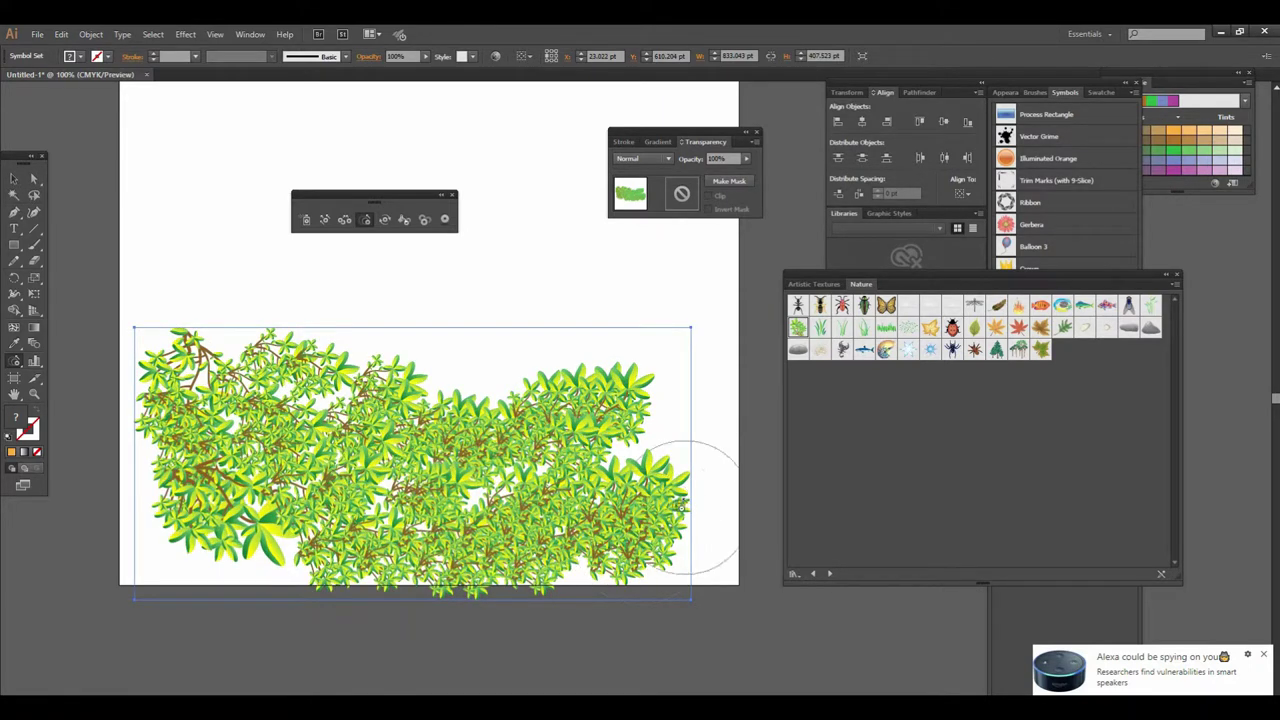
drag(652, 525, 660, 518)
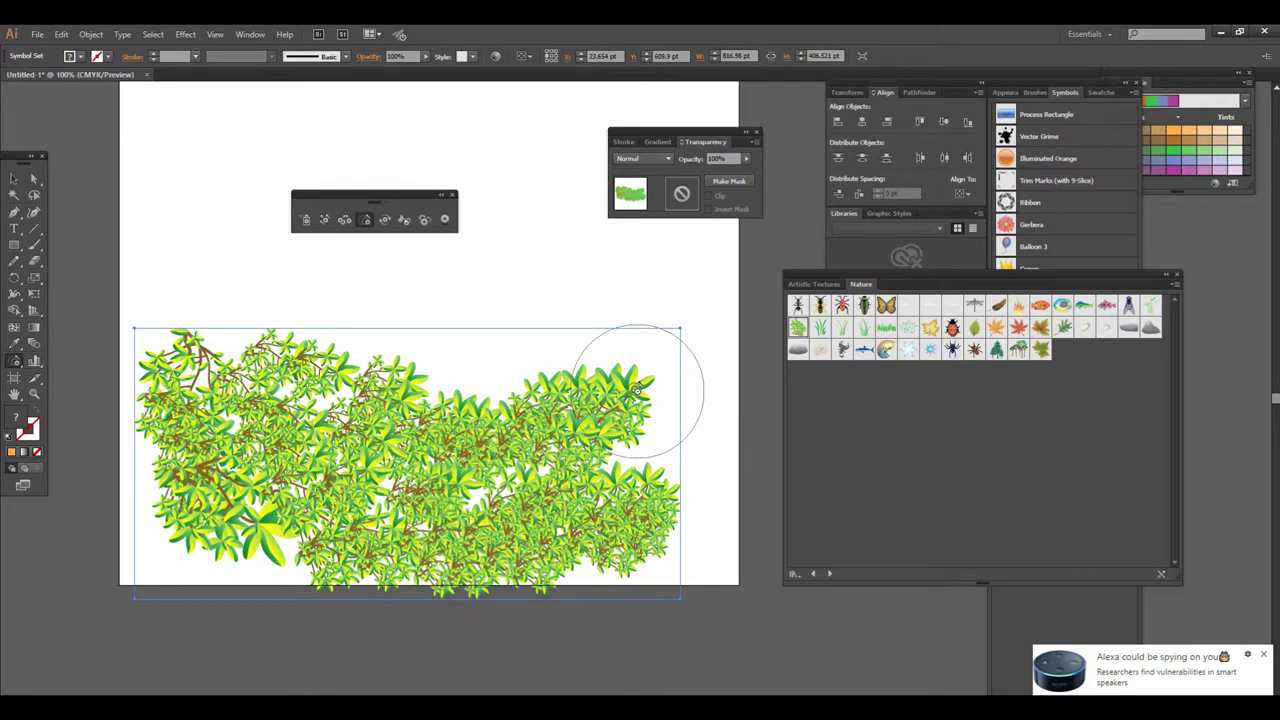
Resize the upper-right leaves and shrink the lower-right leaves using Alt.
click(636, 390)
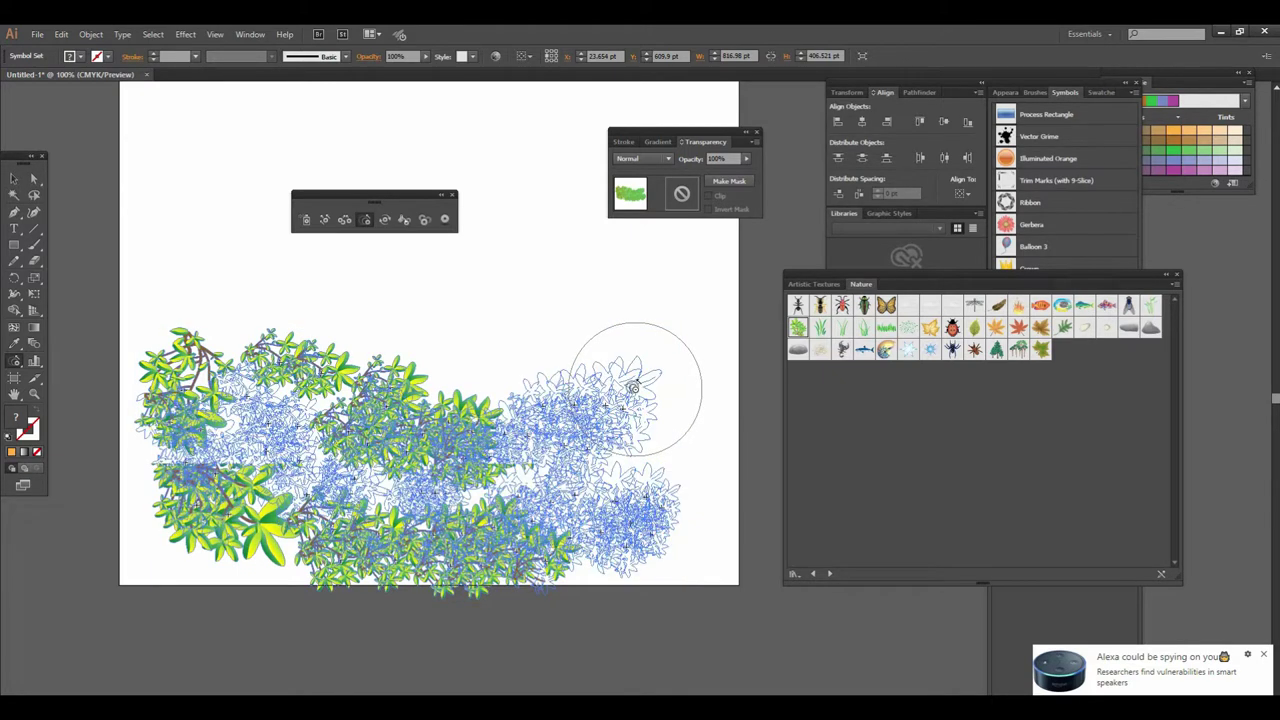
drag(636, 390, 634, 380)
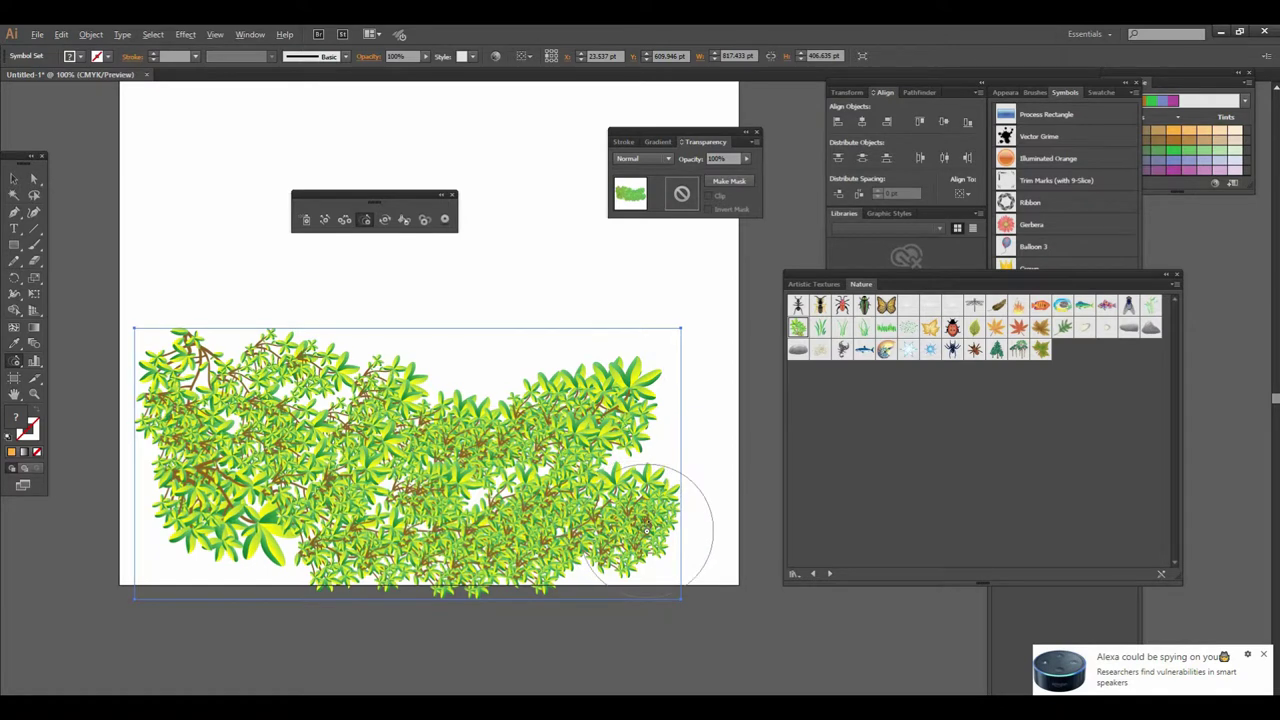
drag(647, 531, 646, 530)
key(alt)
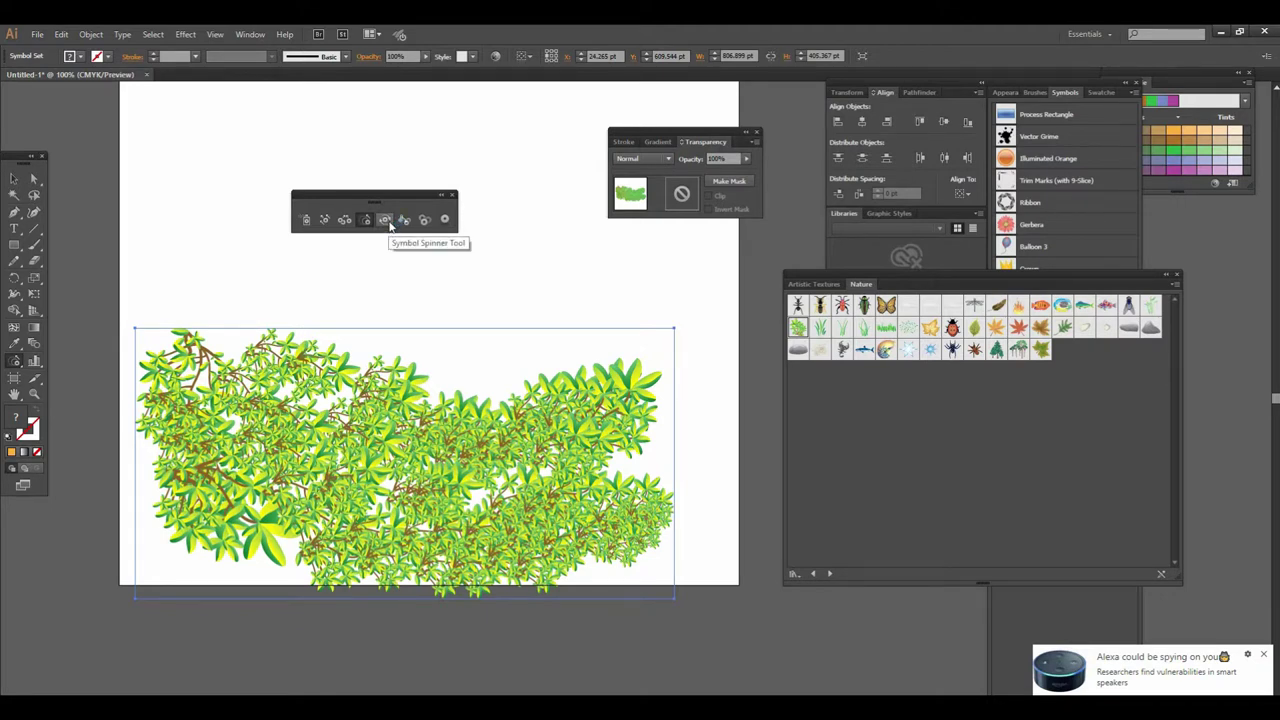
click(384, 220)
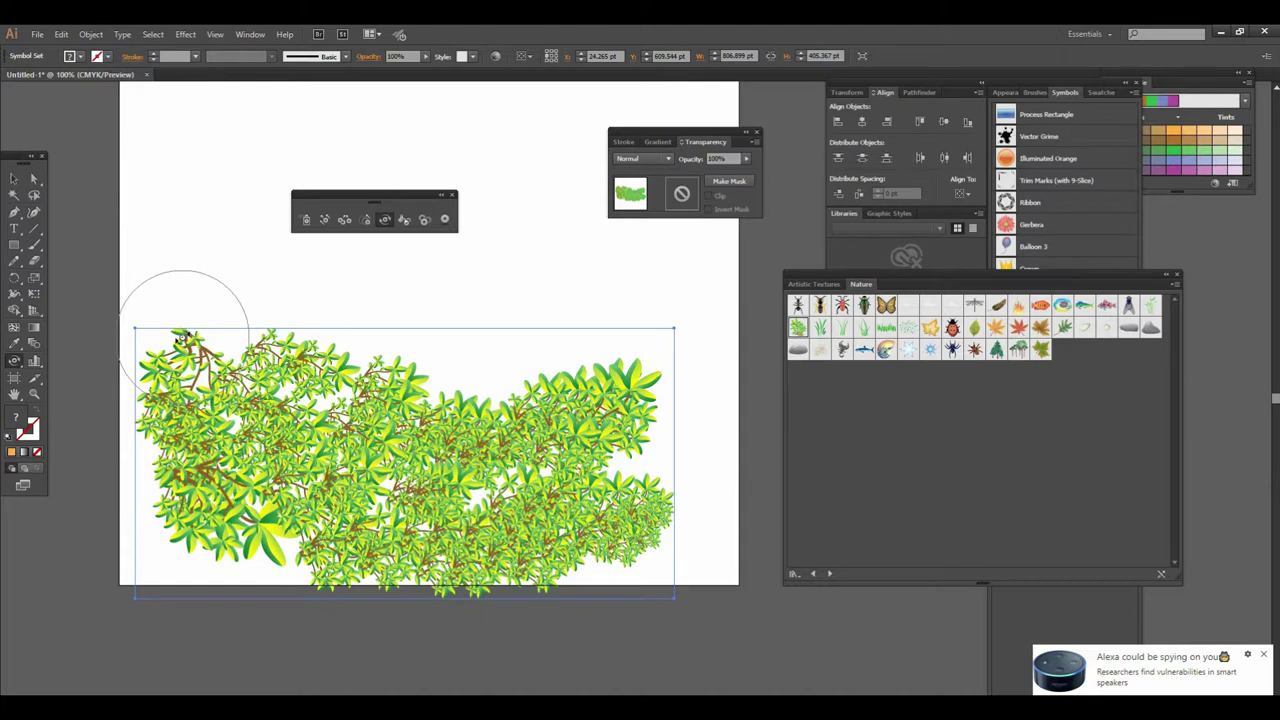
Rotate leaves at the upper left, right cluster, lower right and lower middle with the Symbol Spinner.
mouse_move(180, 334)
mouse_down()
mouse_move(205, 366)
mouse_move(203, 395)
mouse_up()
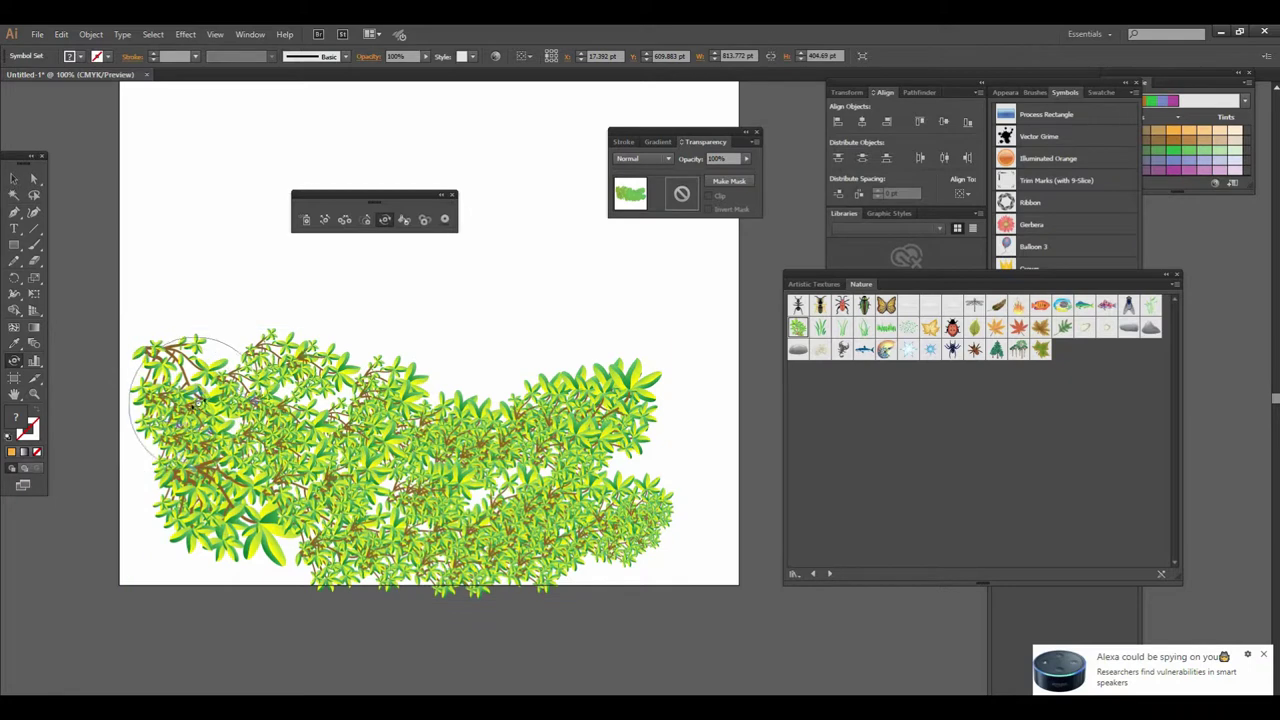
drag(608, 376, 618, 397)
drag(628, 470, 660, 505)
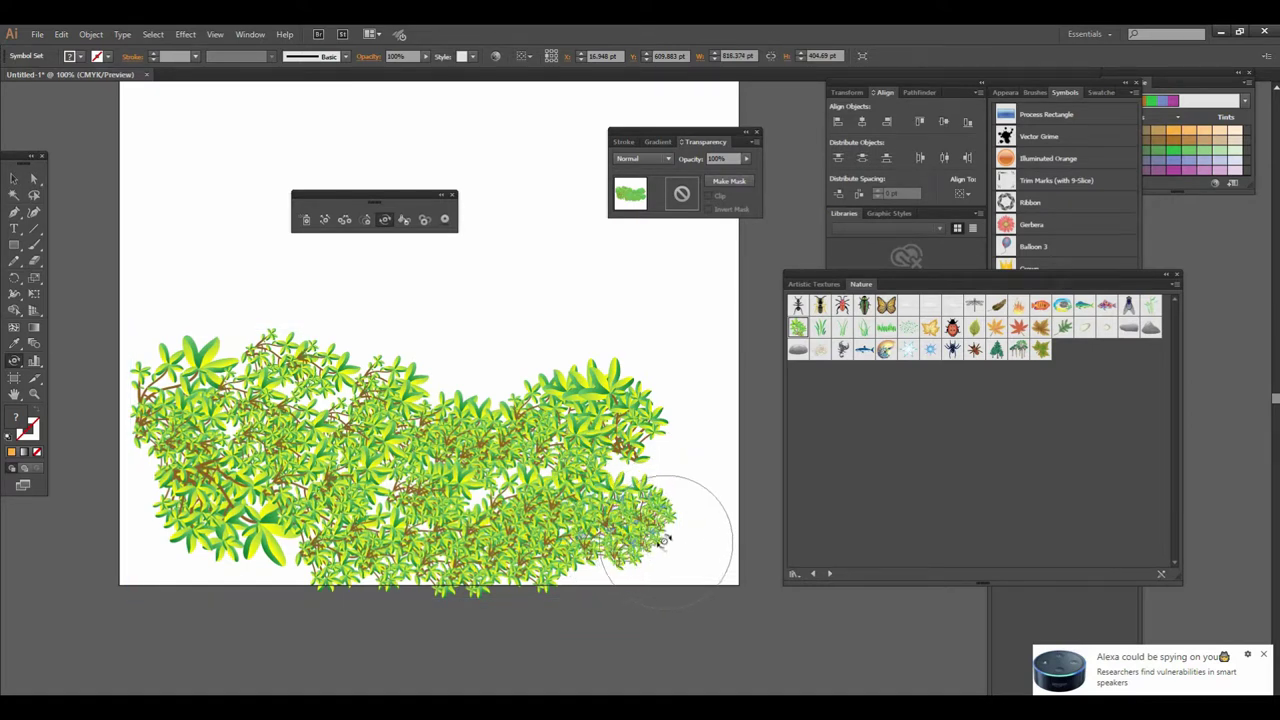
drag(556, 560, 555, 588)
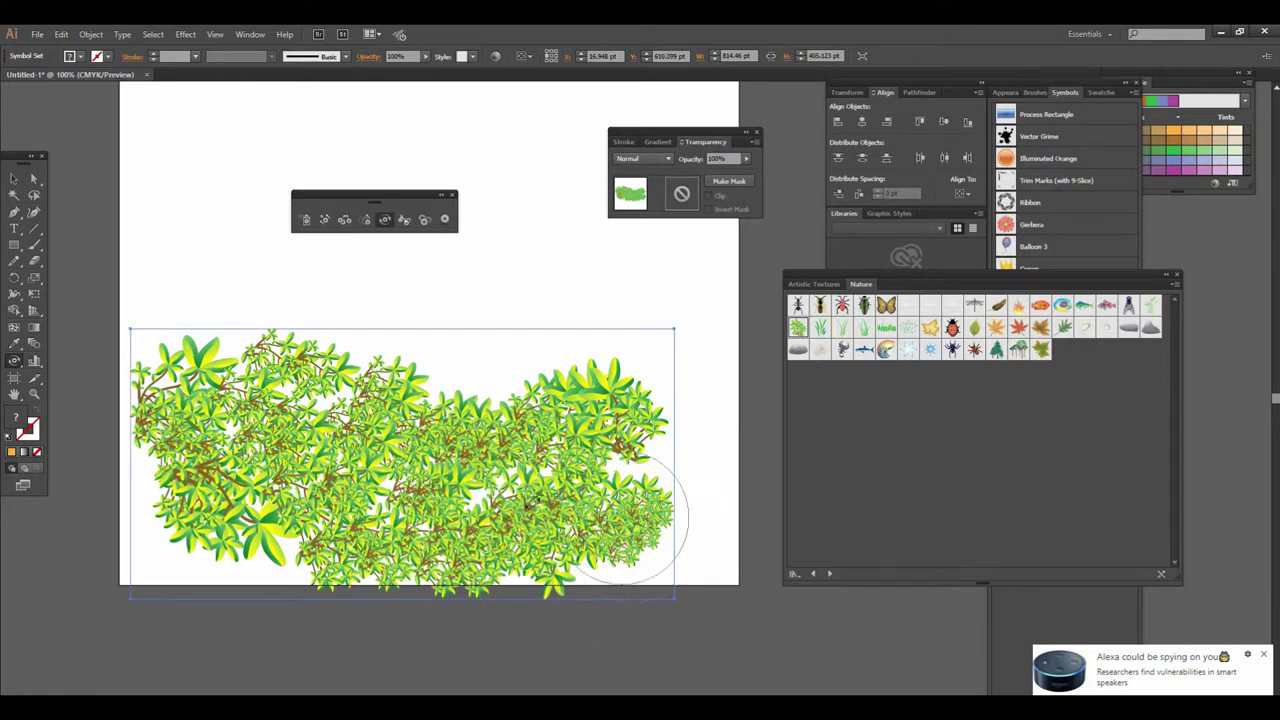
drag(476, 559, 458, 573)
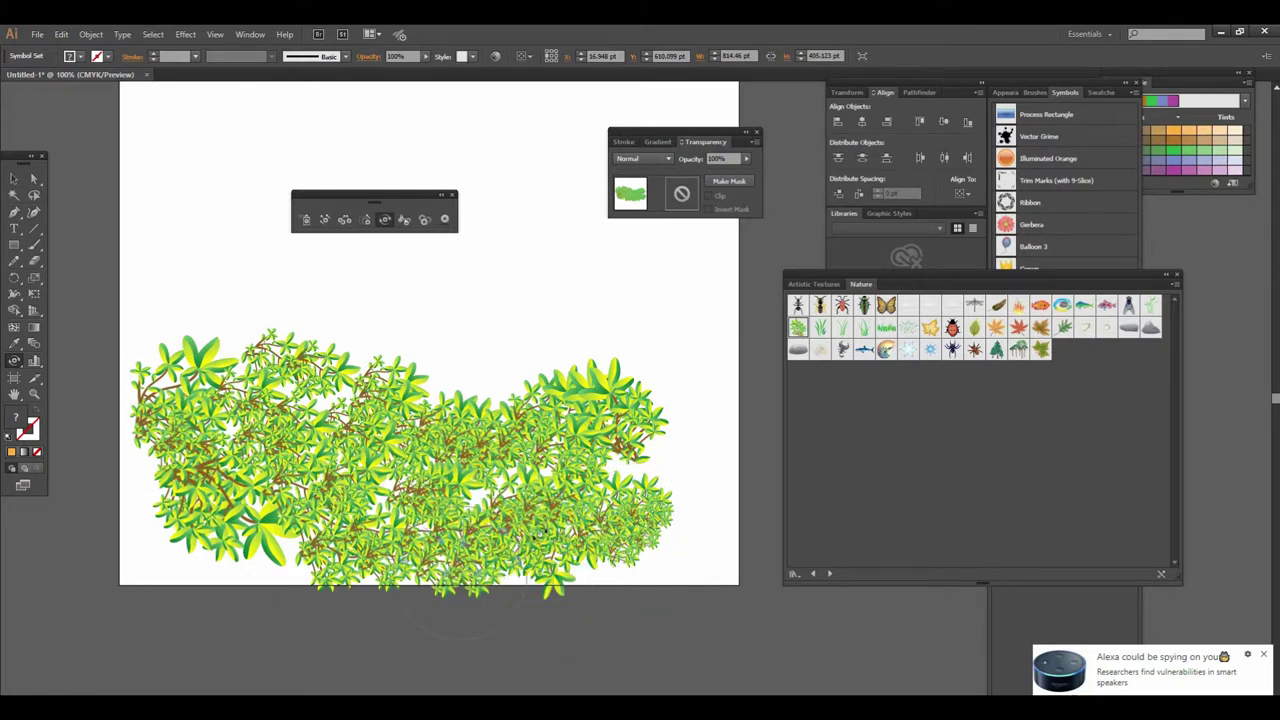
drag(523, 536, 519, 592)
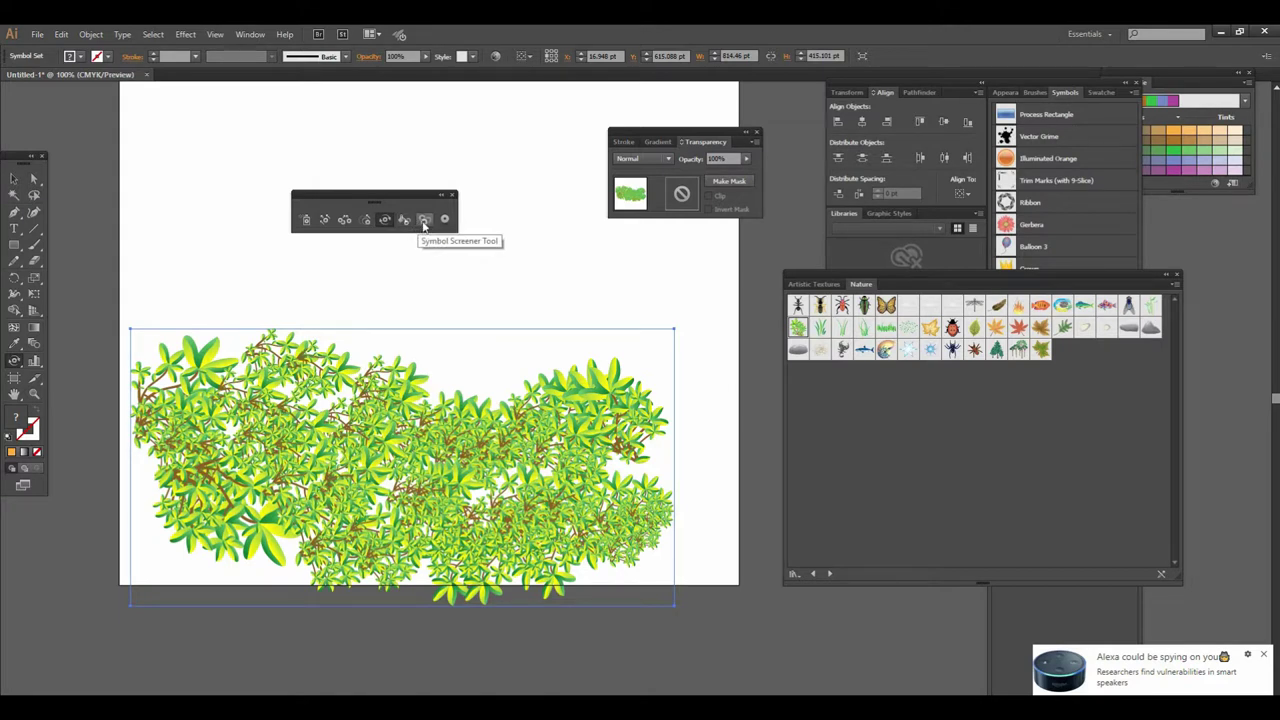
click(424, 221)
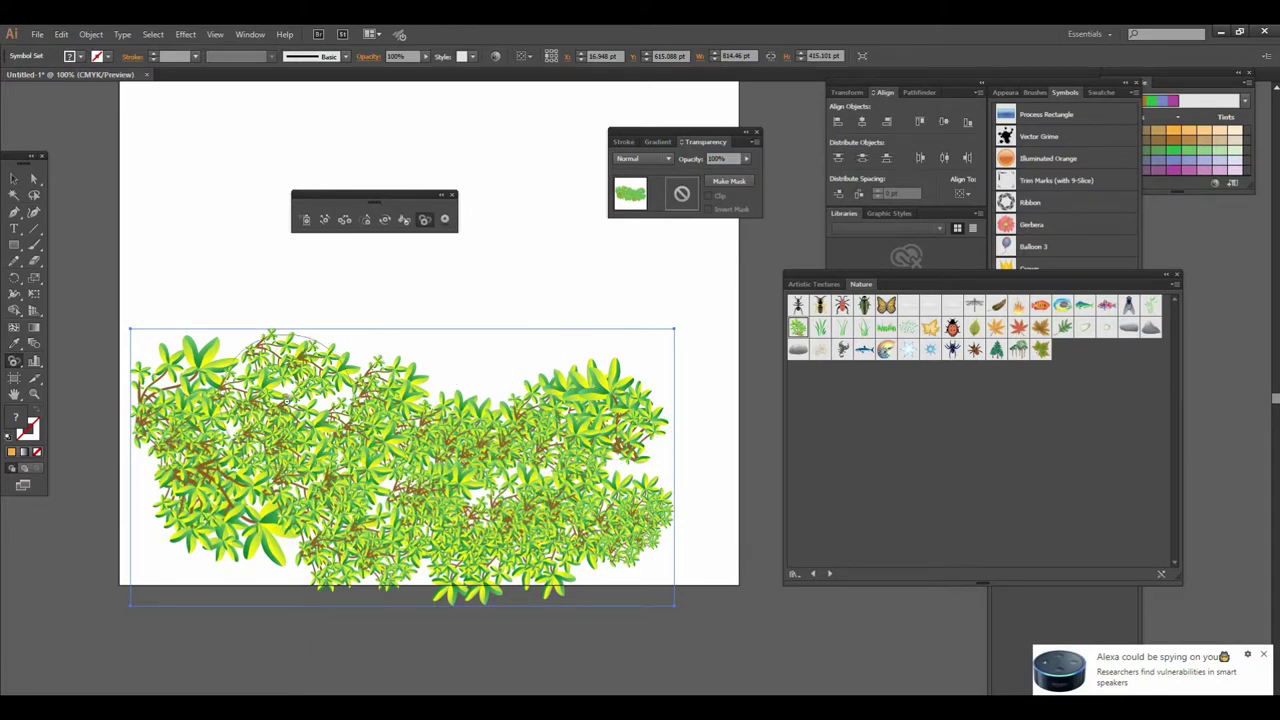
Fade the foliage at its upper right, lower left and lower right with the Symbol Screener.
click(615, 395)
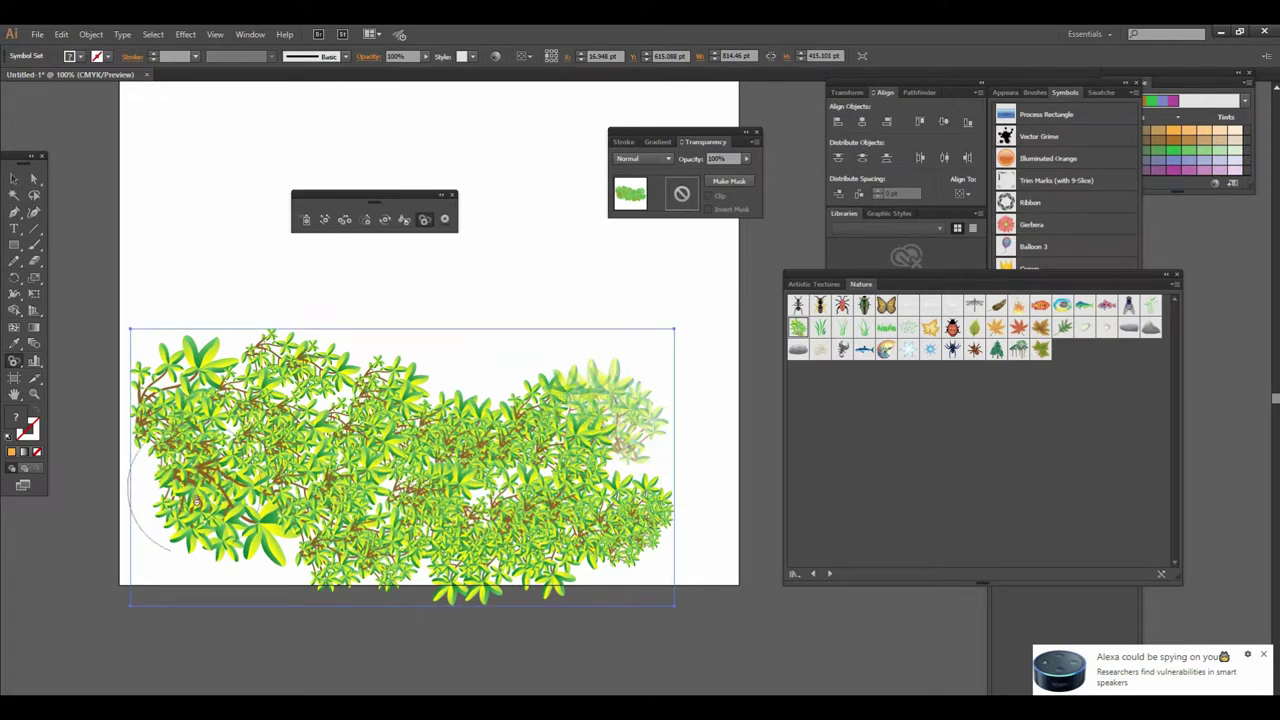
click(220, 518)
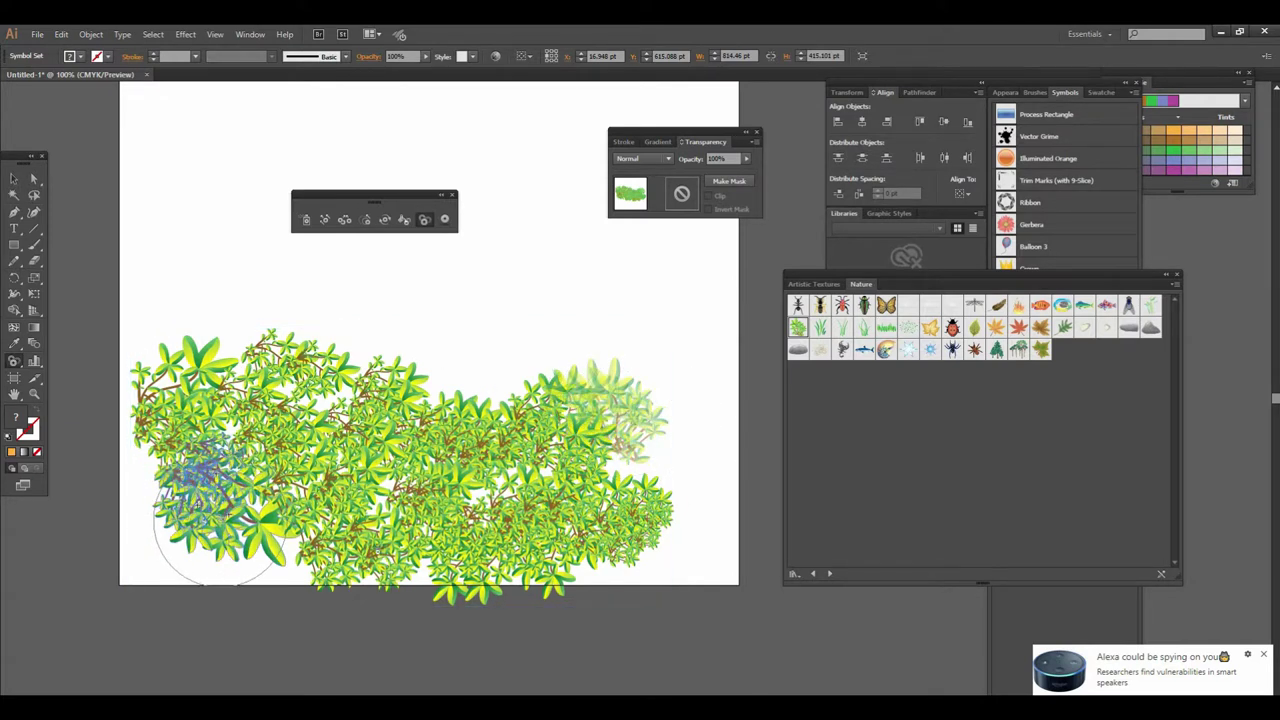
click(627, 535)
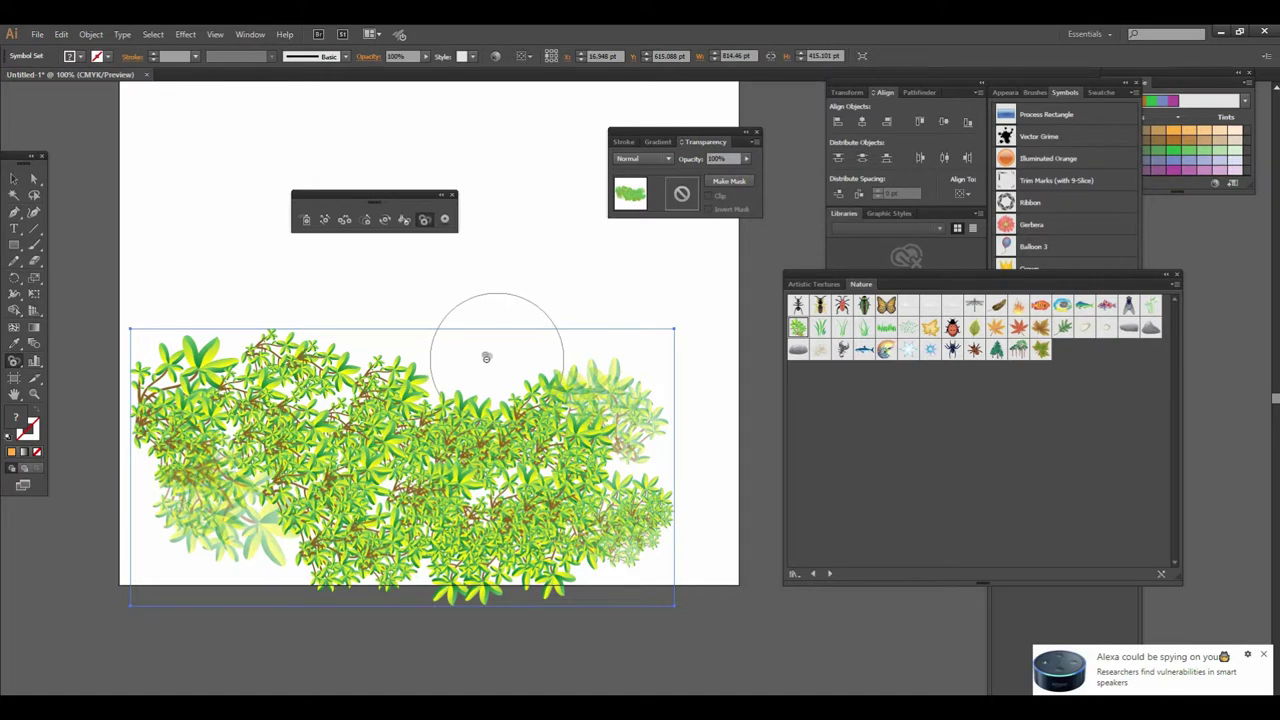
click(405, 220)
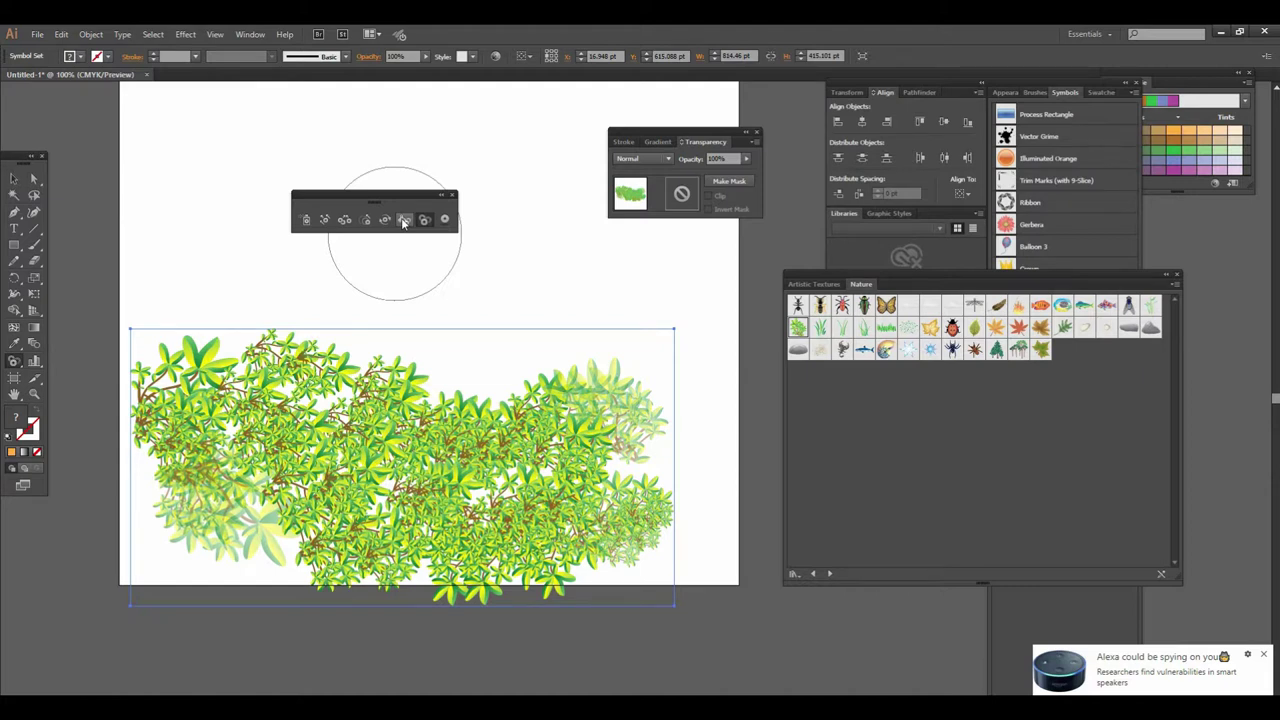
click(404, 220)
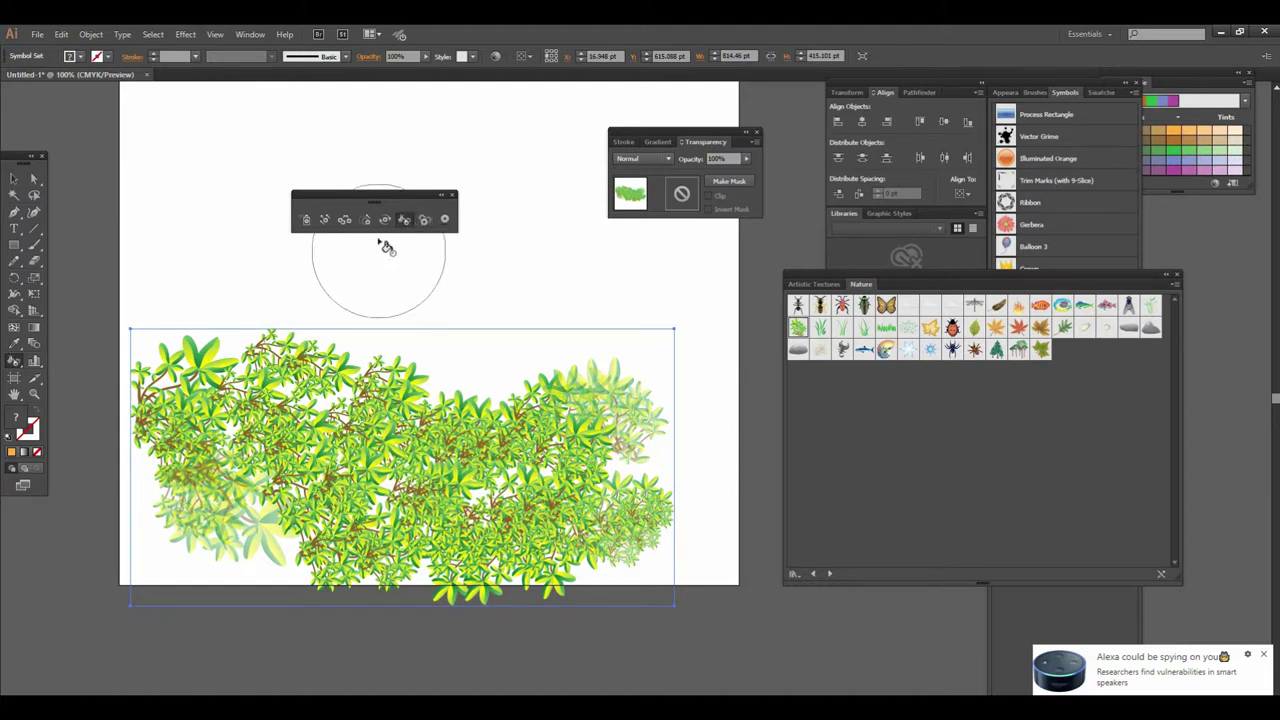
Set the fill colour to the crimson red C=15 M=100 swatch.
drag(972, 271, 992, 466)
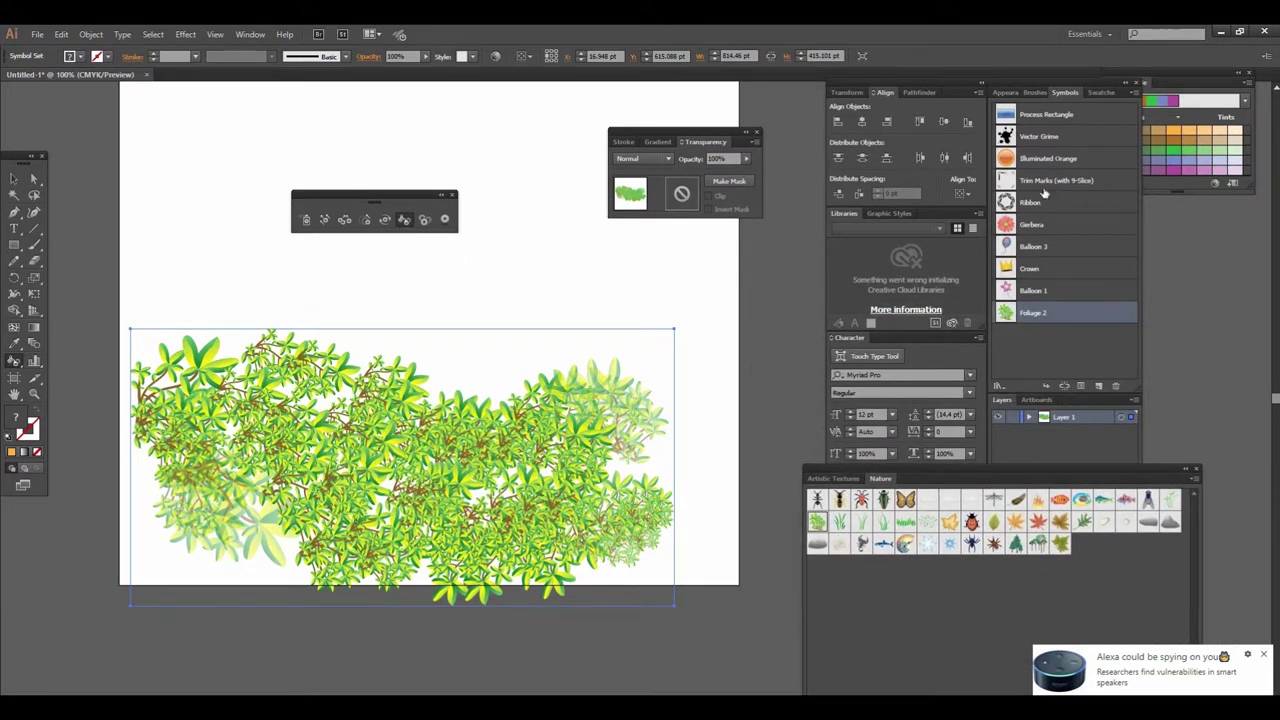
click(1096, 93)
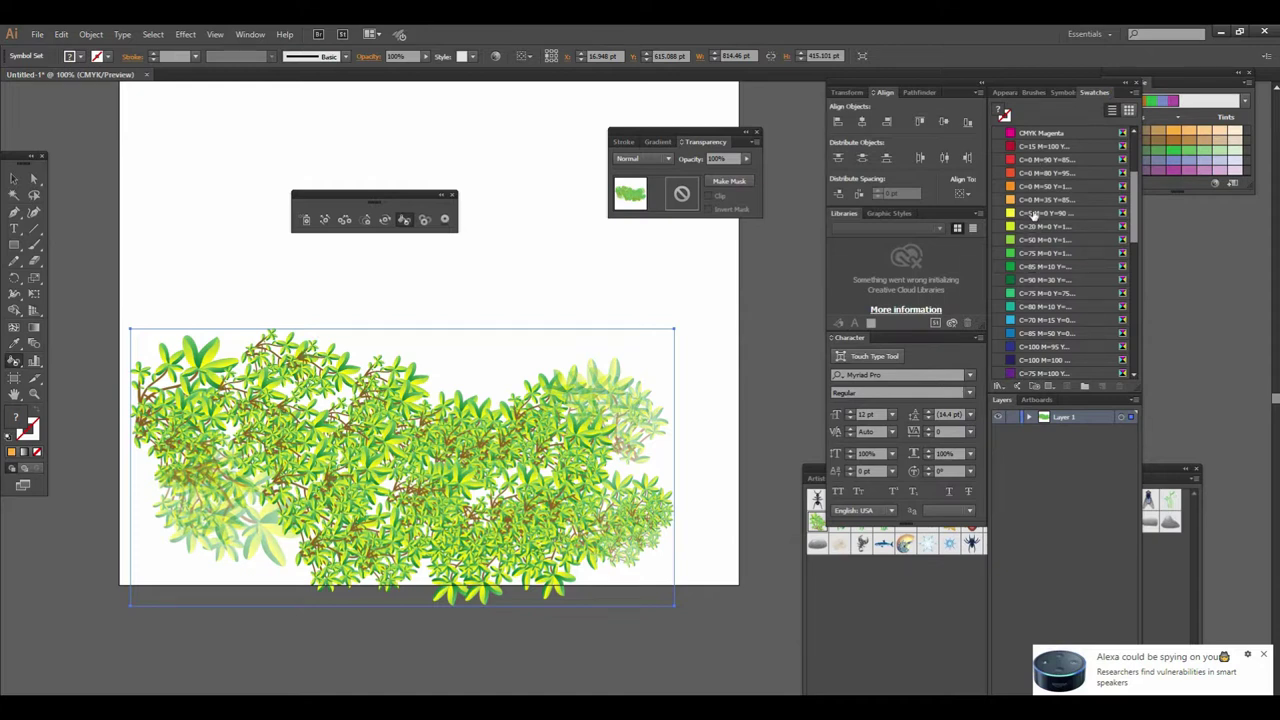
click(1033, 213)
click(1030, 253)
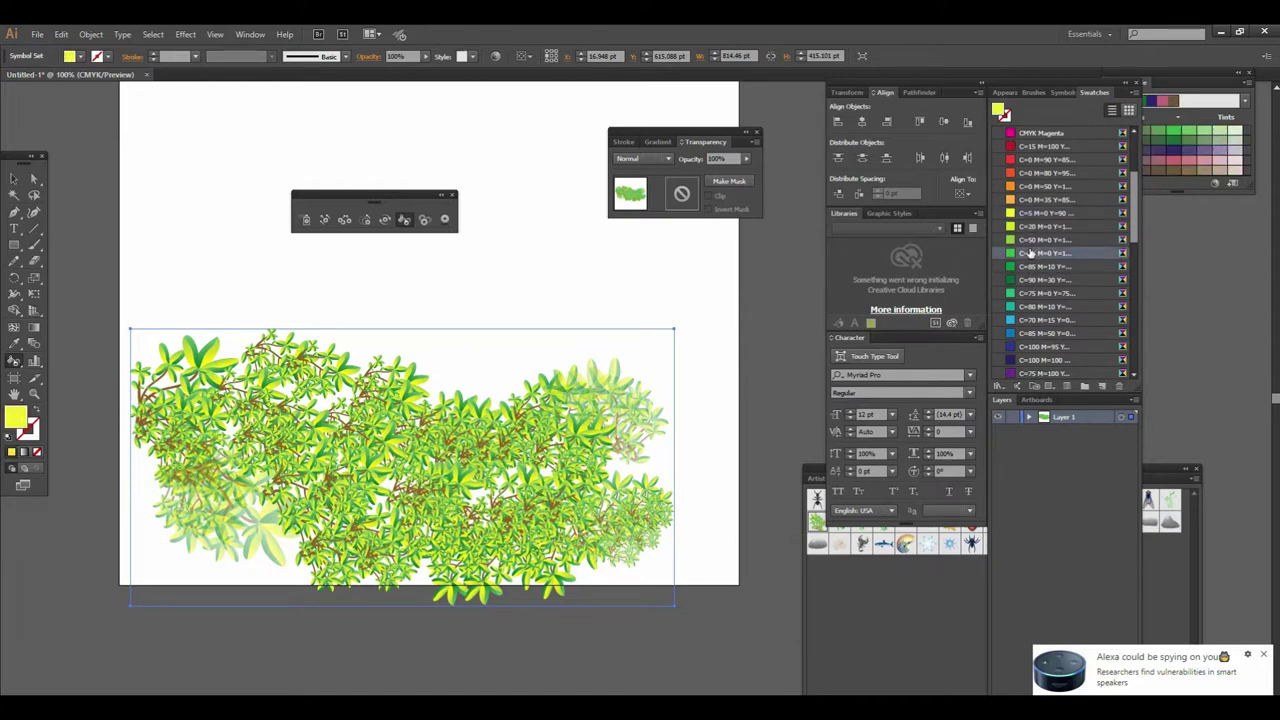
click(1033, 147)
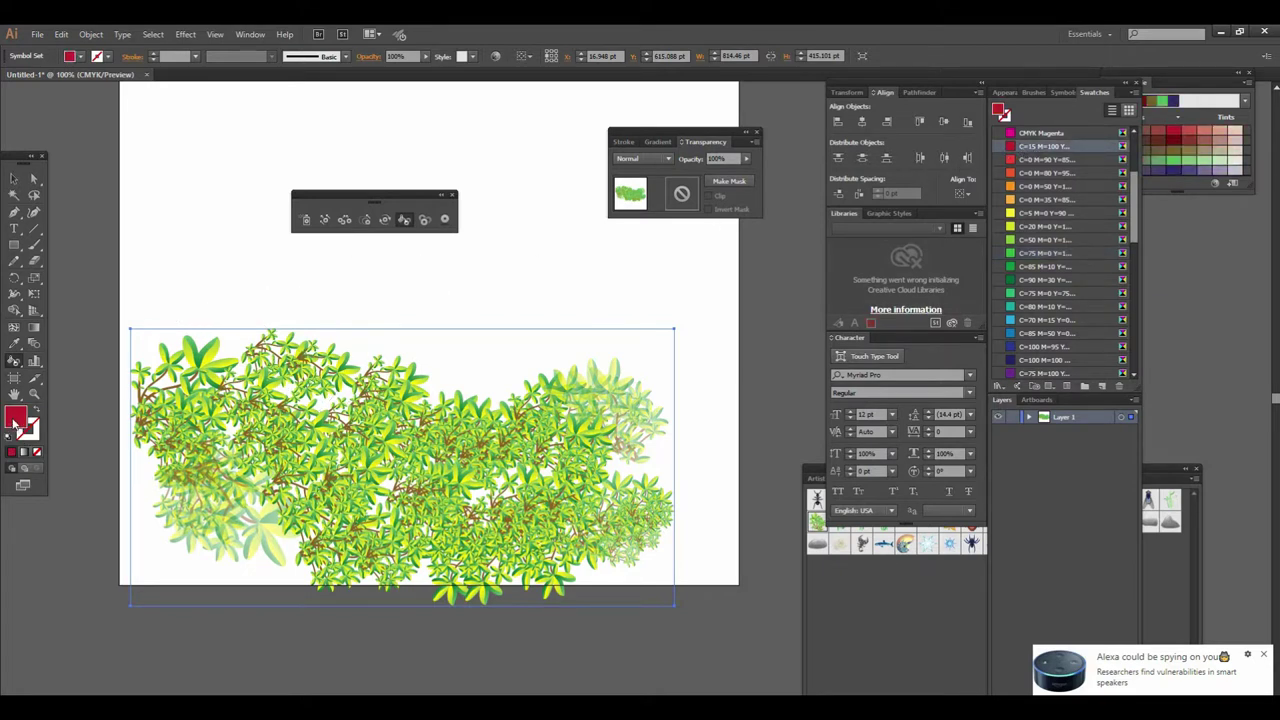
Stain the upper-left and lower-right leaves with the red fill using the Symbol Stainer.
drag(183, 335, 205, 368)
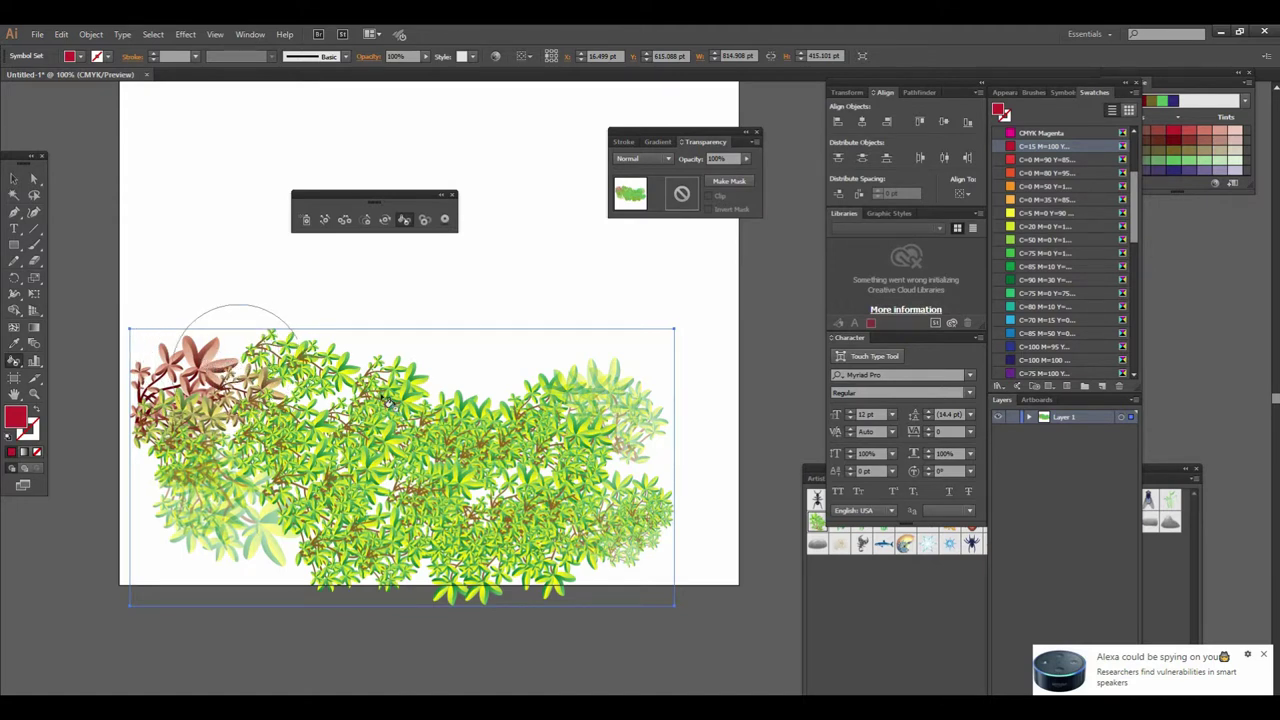
drag(652, 515, 655, 495)
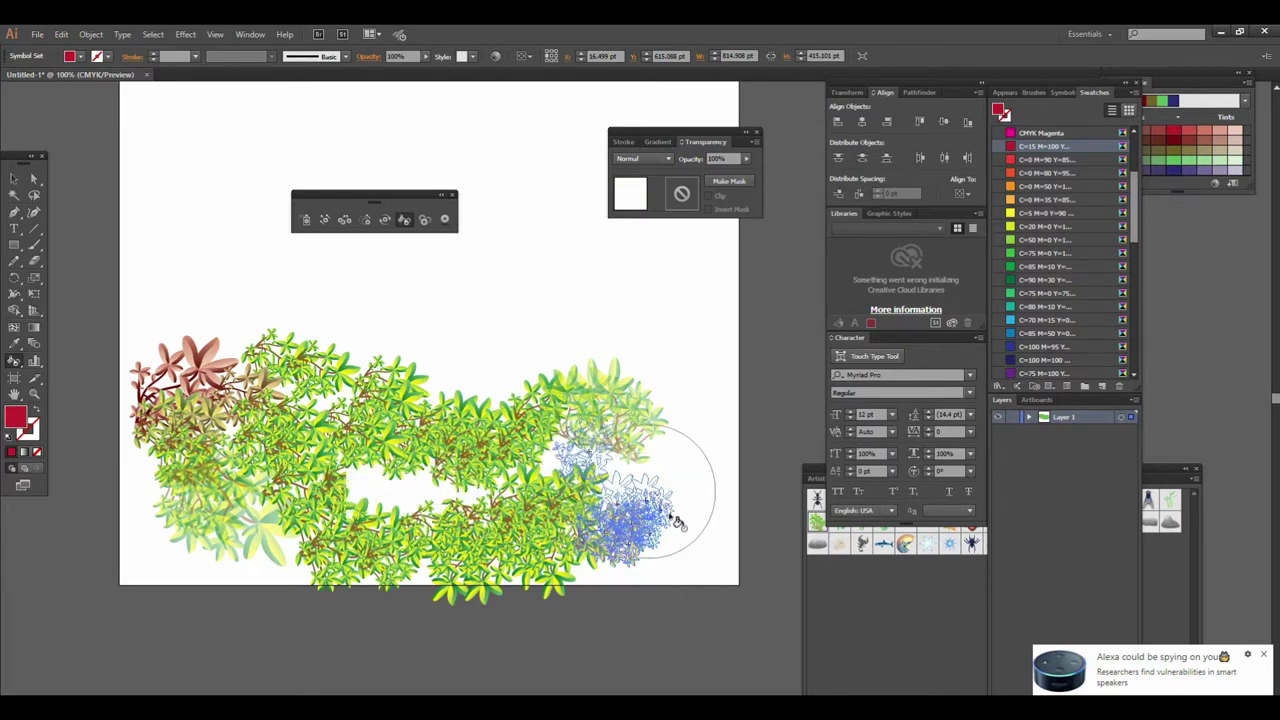
drag(655, 495, 650, 505)
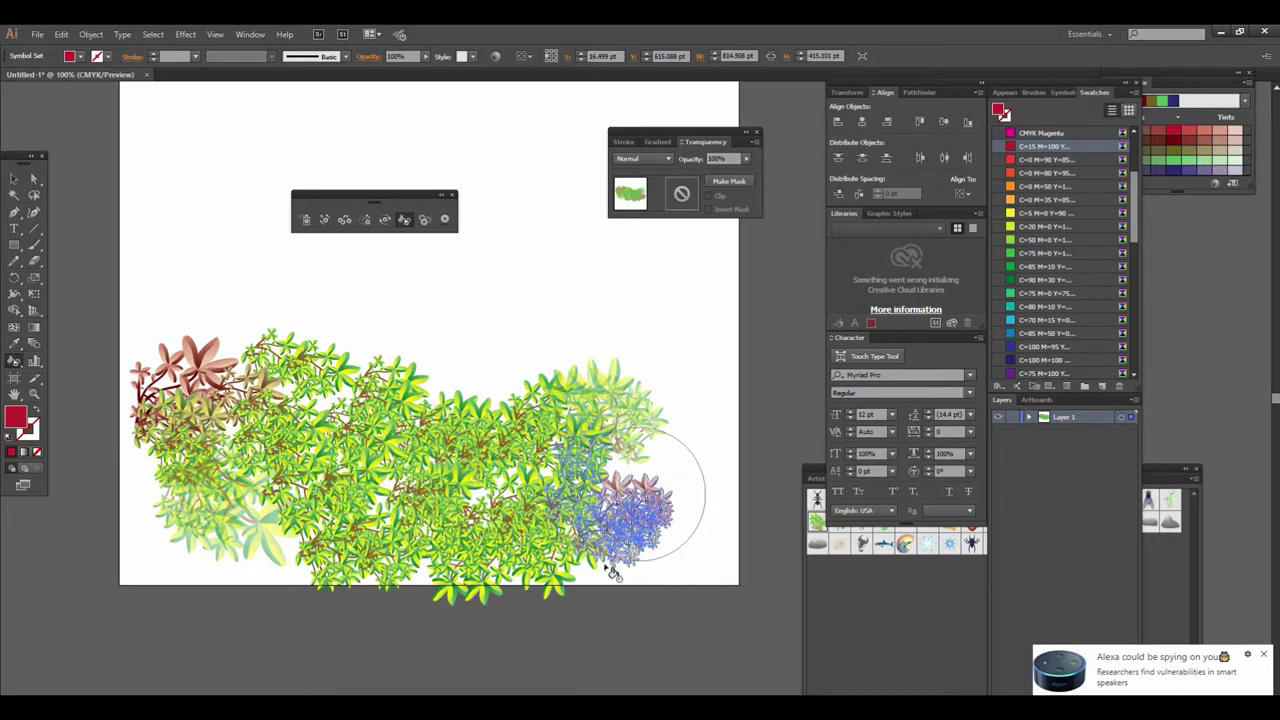
key(ctrl+z)
click(15, 178)
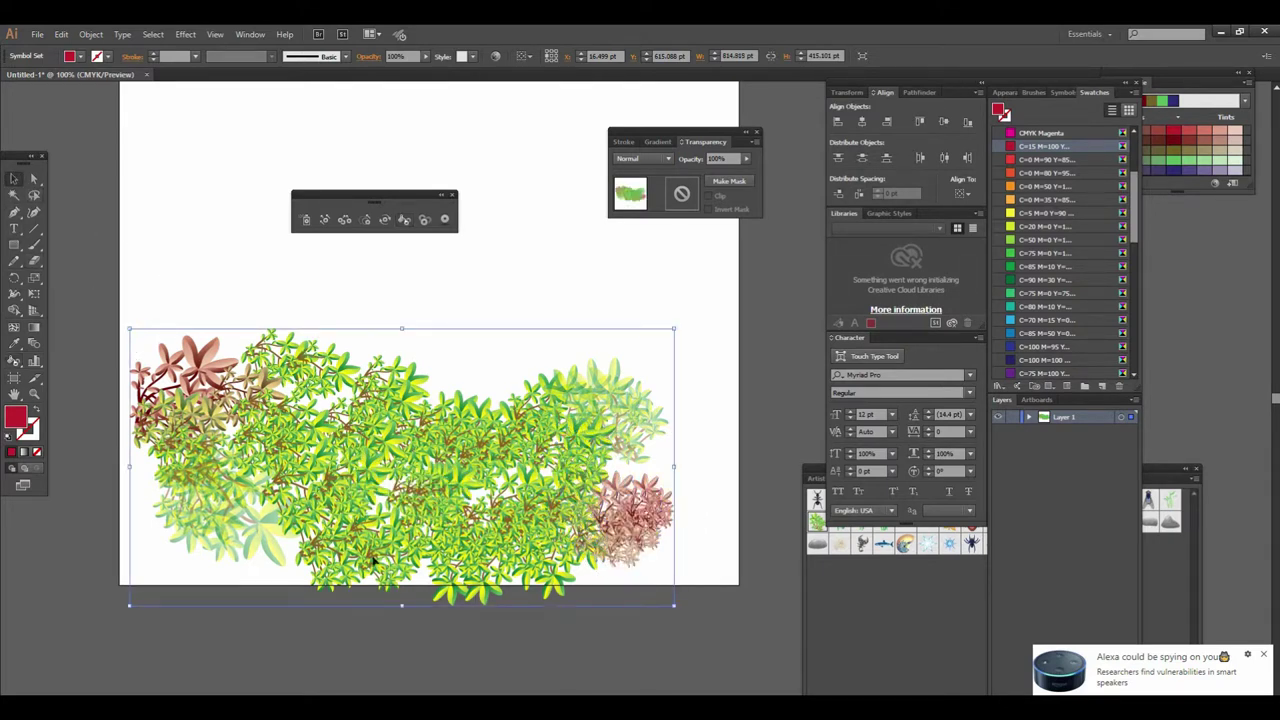
click(403, 633)
scroll(608, 457, right, 2)
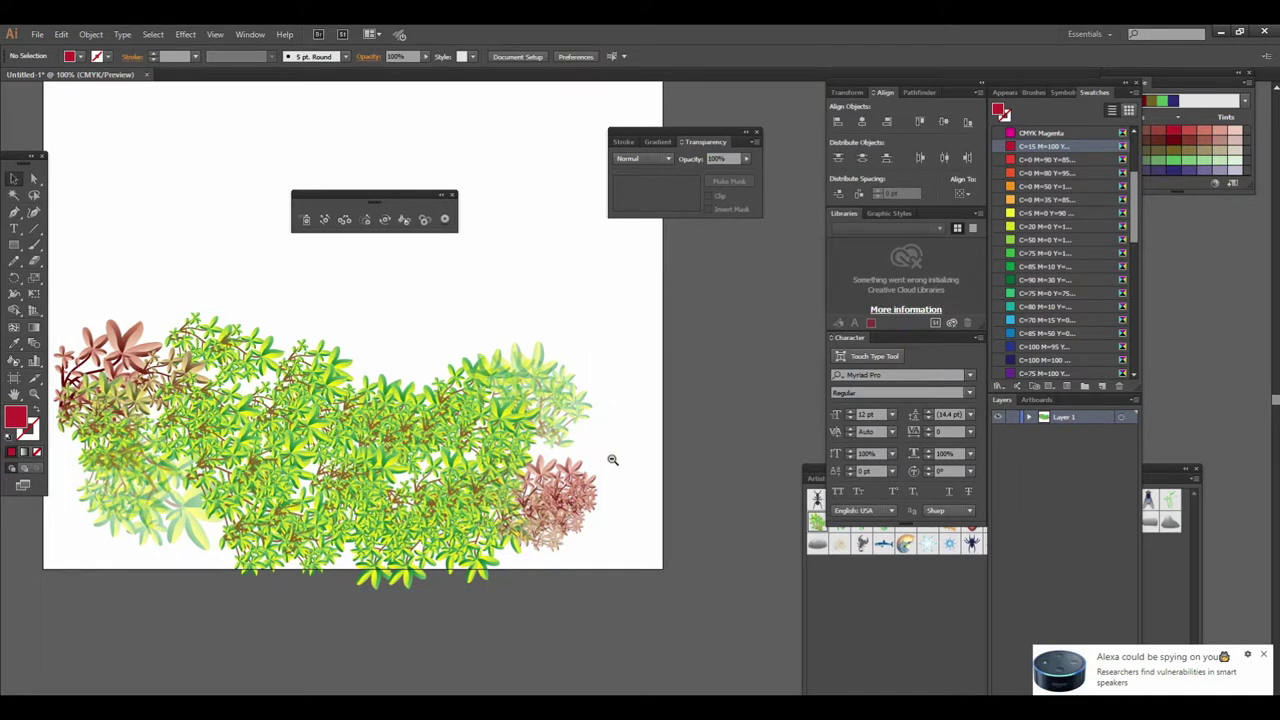
key(ctrl+minus)
scroll(545, 472, up, 2)
scroll(545, 472, right, 2)
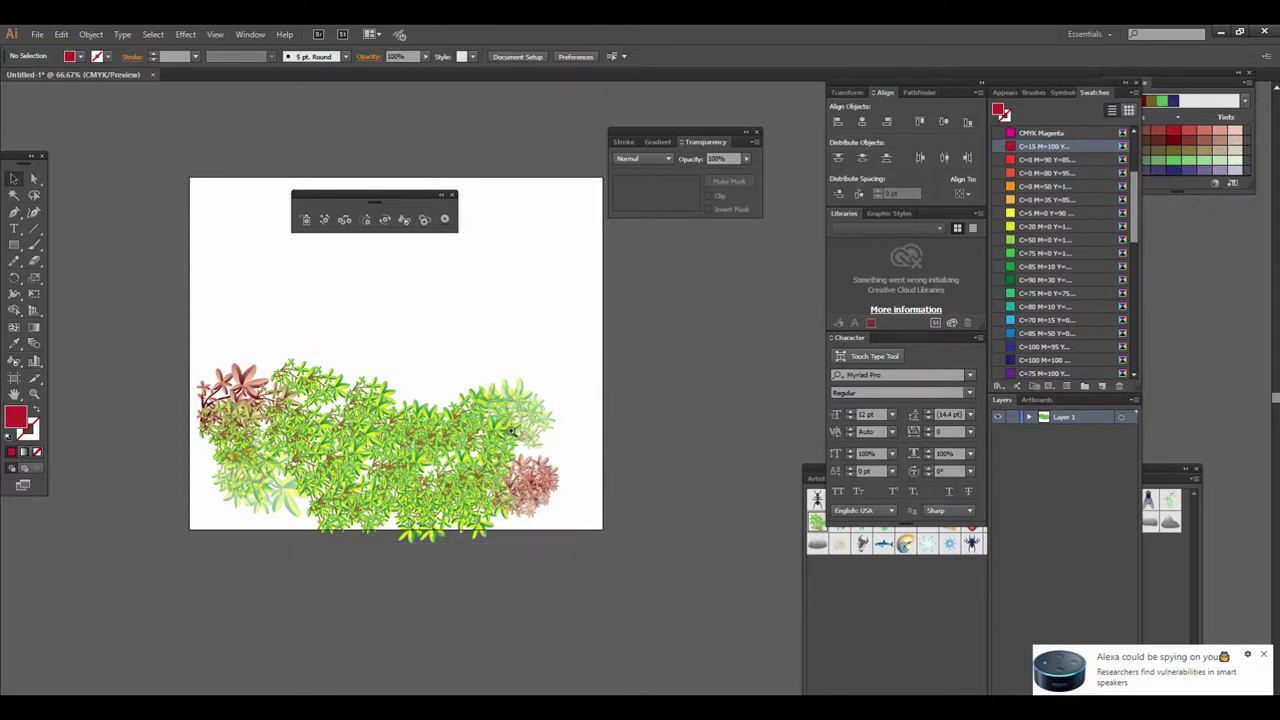
key(ctrl+plus)
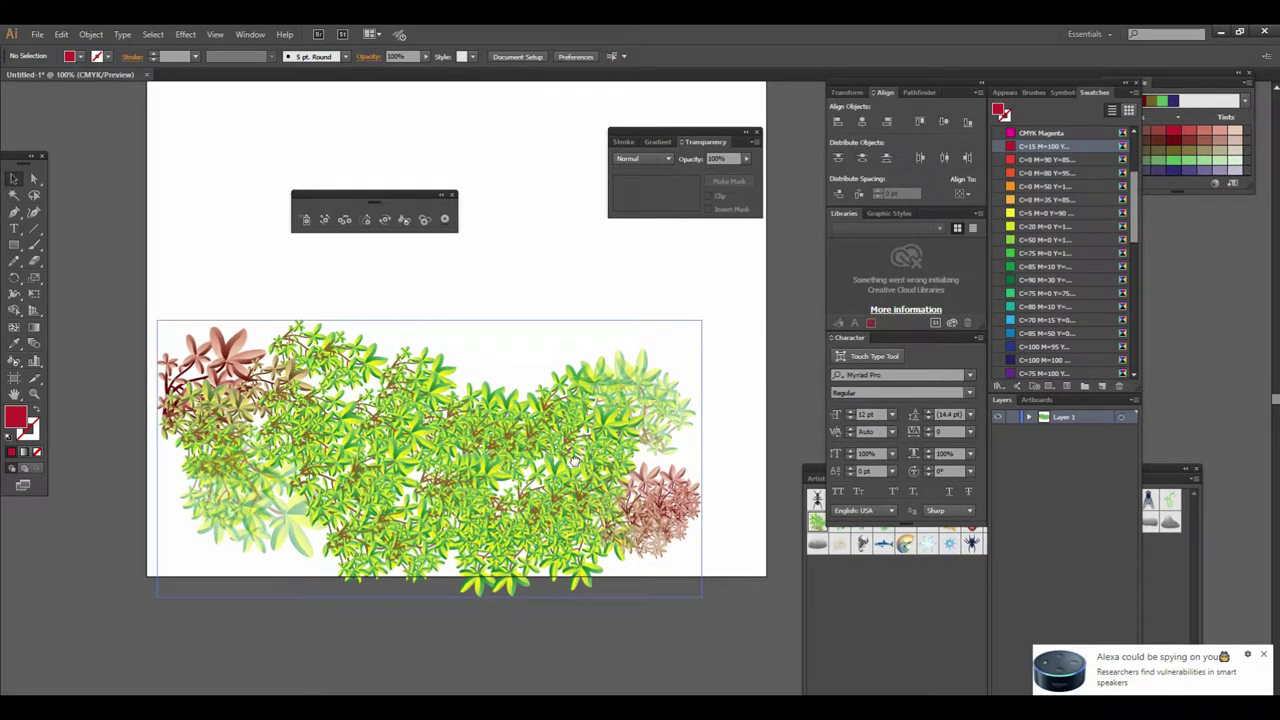
scroll(574, 462, up, 1)
scroll(574, 462, right, 1)
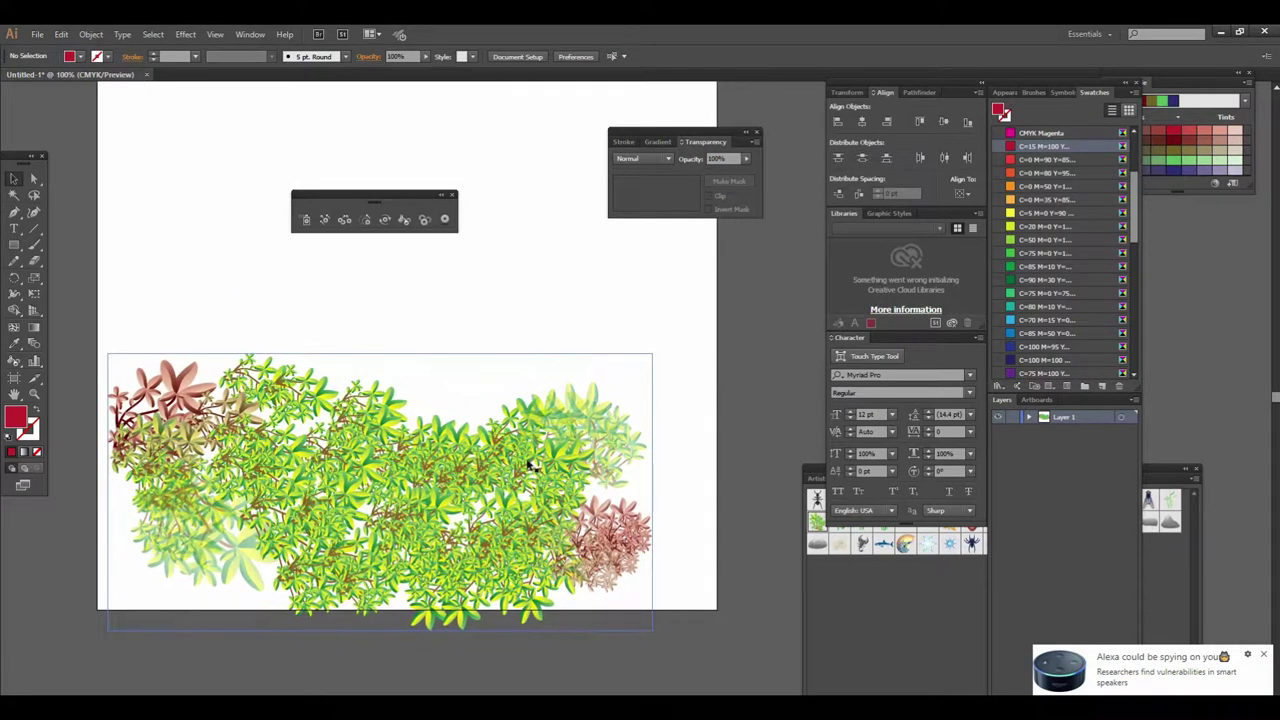
click(378, 450)
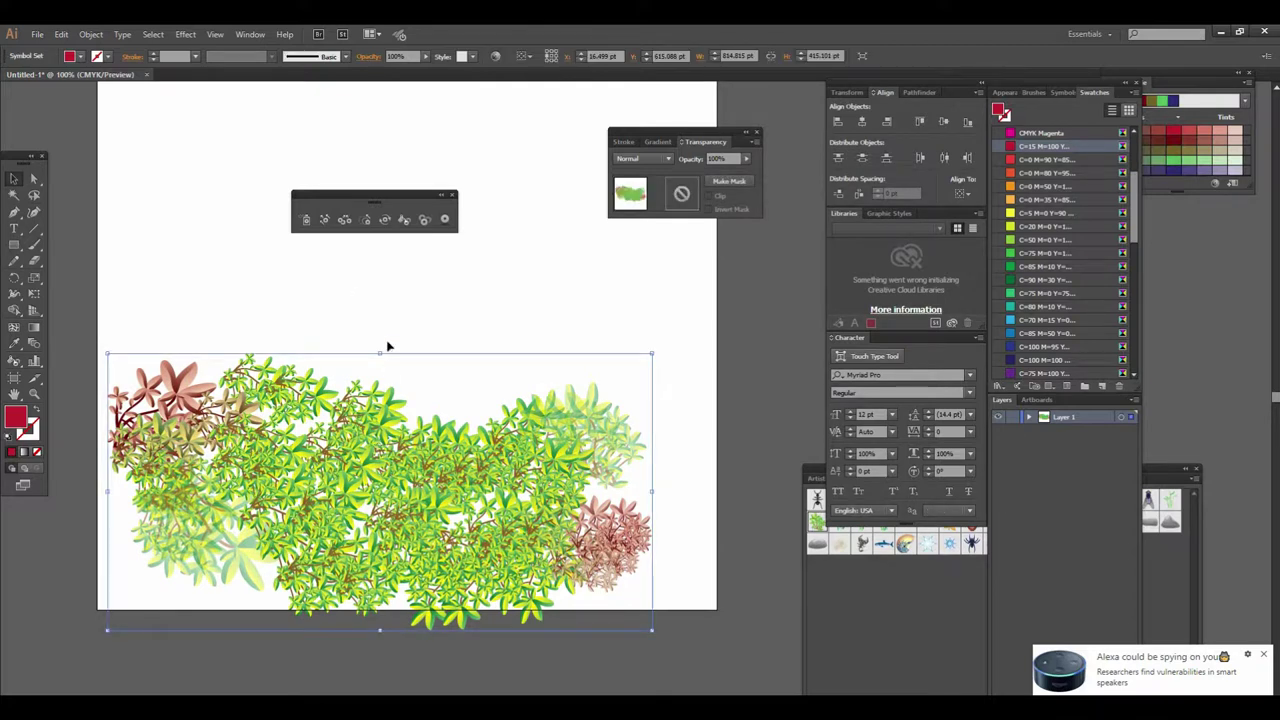
Lower the Symbol Sprayer's symbol set density so the foliage spreads more loosely.
double_click(308, 228)
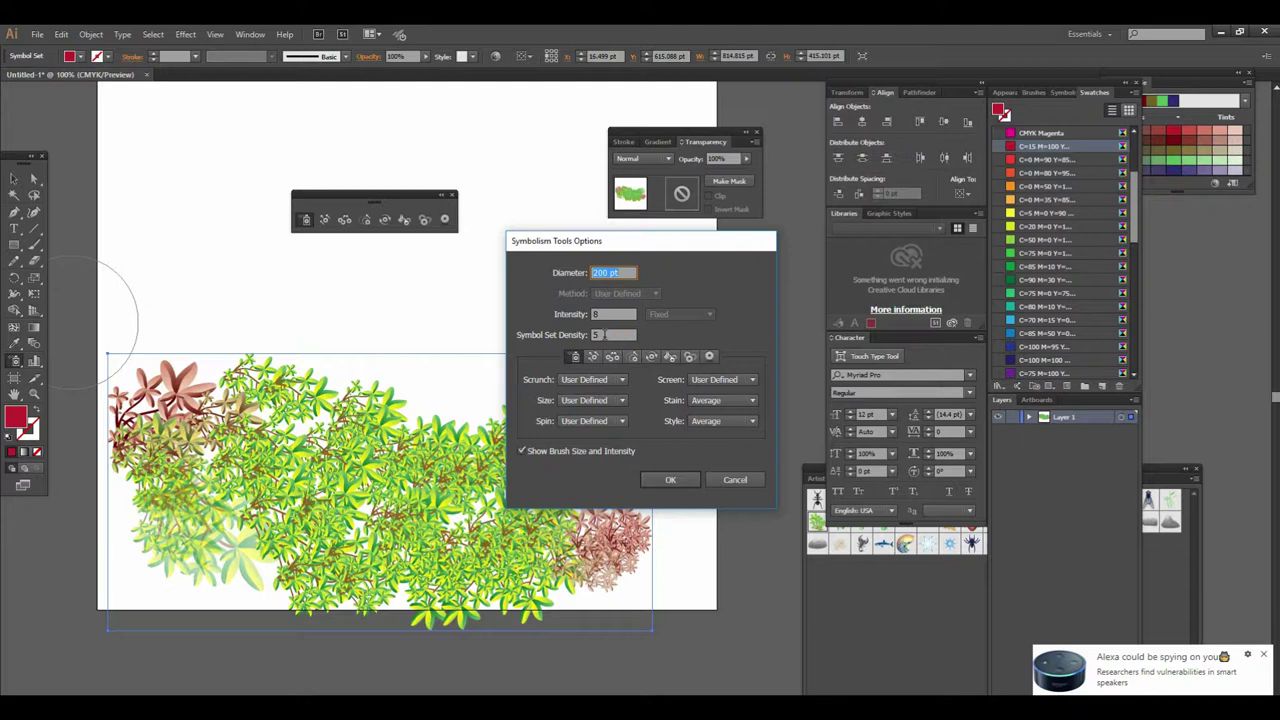
double_click(598, 335)
text(3)
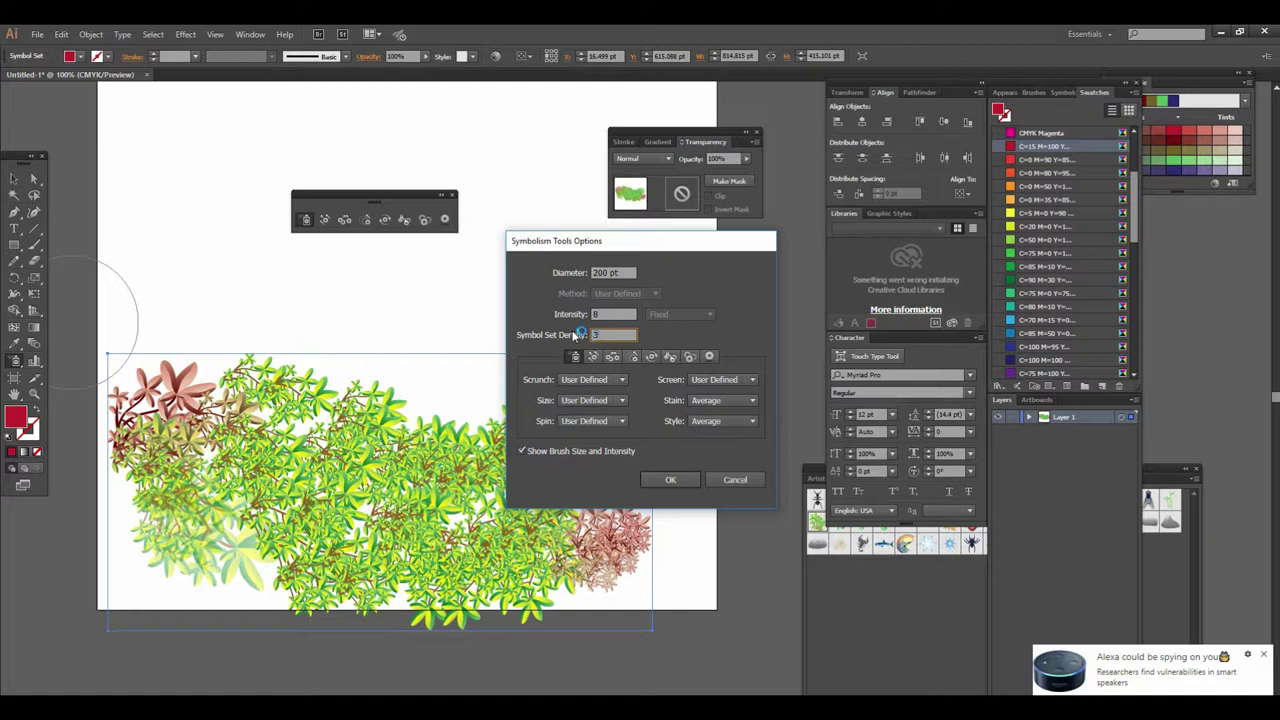
click(670, 480)
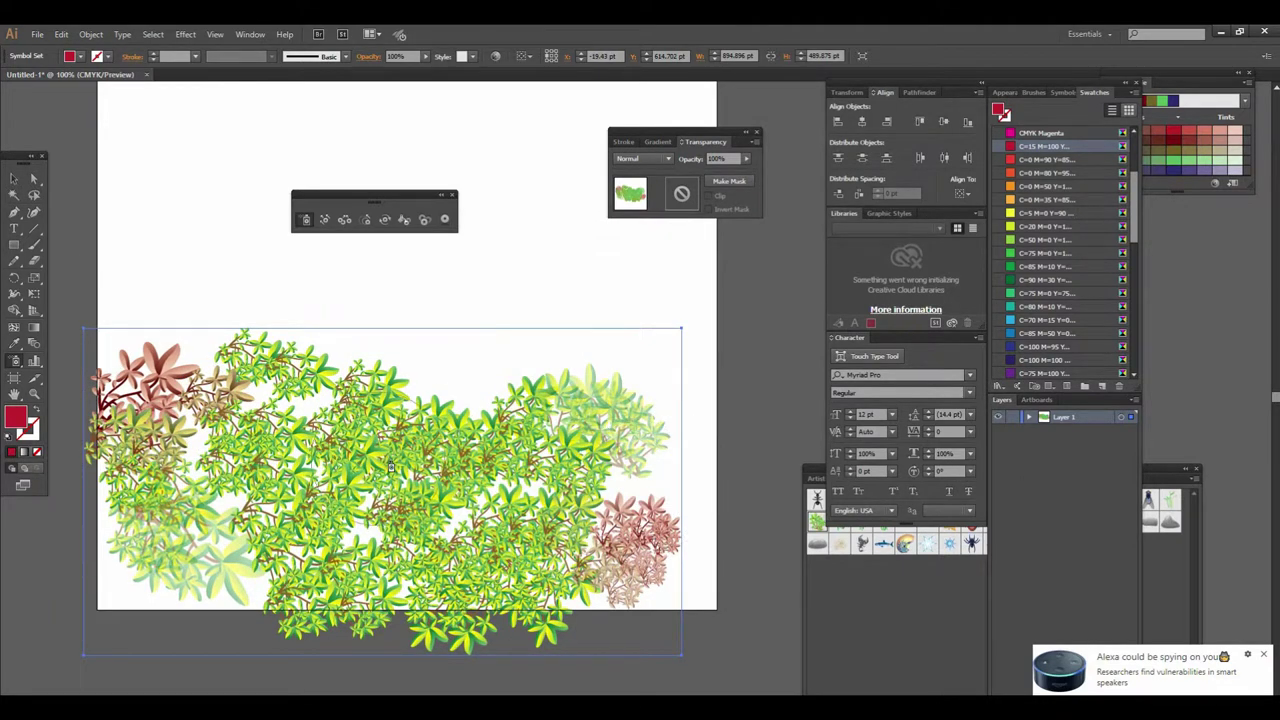
Spray two small shrub clumps into the empty area above the main foliage.
scroll(440, 400, up, 1)
scroll(326, 437, up, 5)
drag(320, 423, 383, 448)
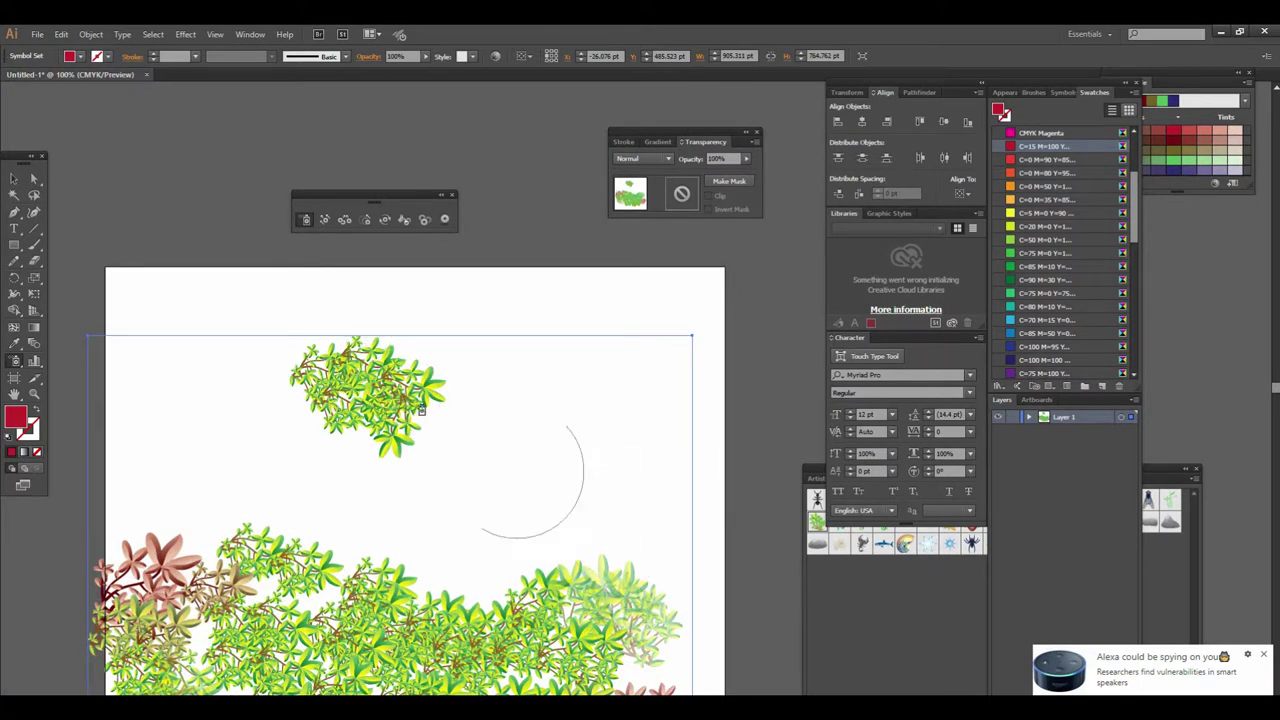
drag(529, 454, 711, 527)
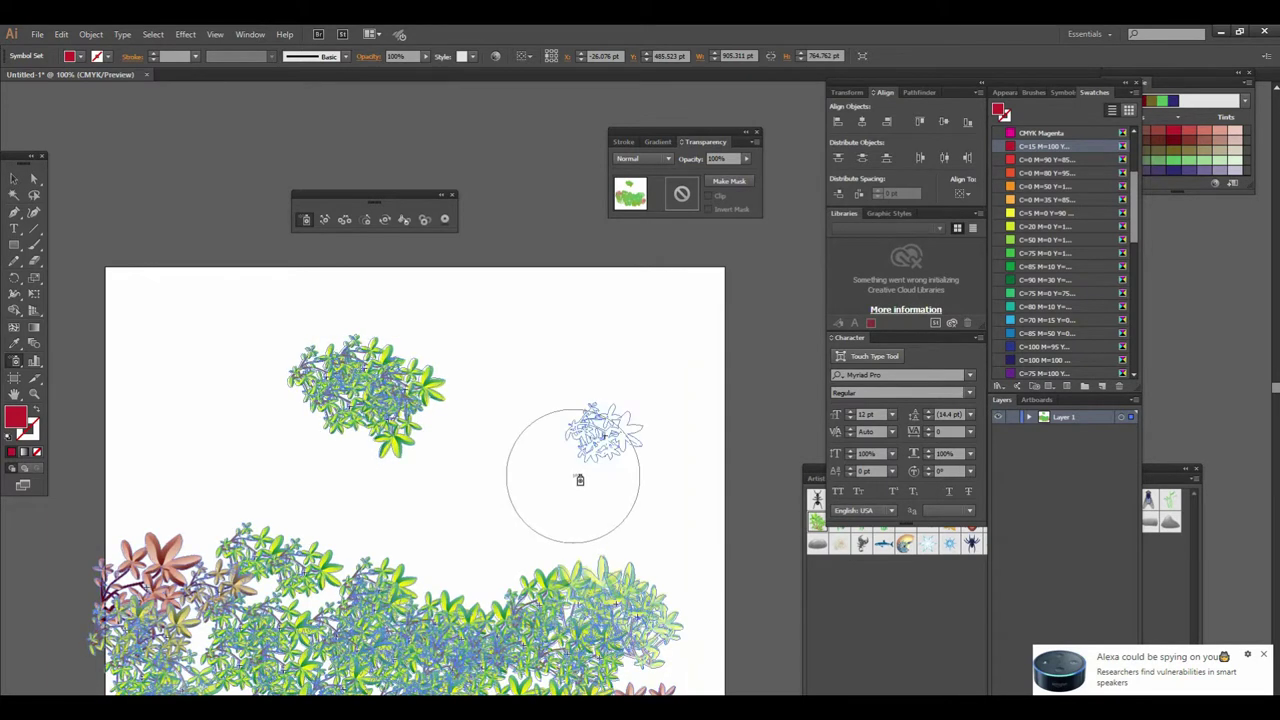
drag(650, 586, 593, 516)
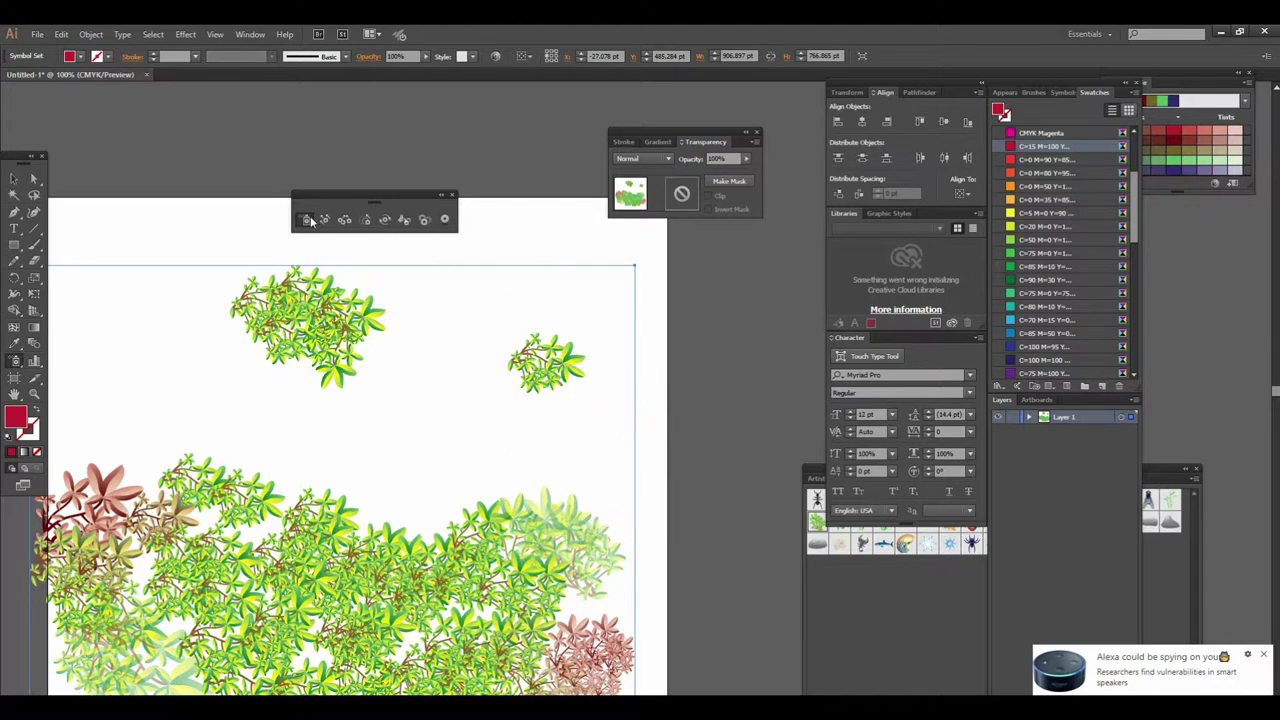
Undo the two small floating shrubs at the top of the artboard.
key(ctrl+minus)
key(ctrl+minus)
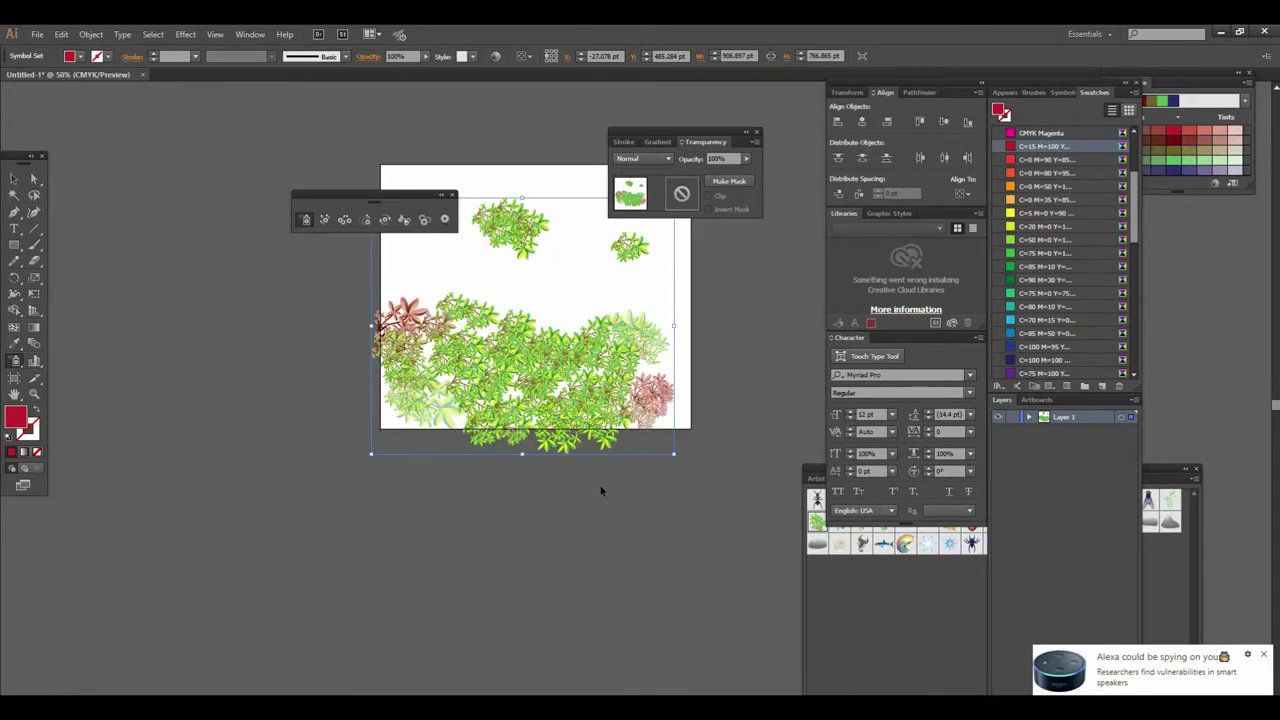
key(ctrl+z)
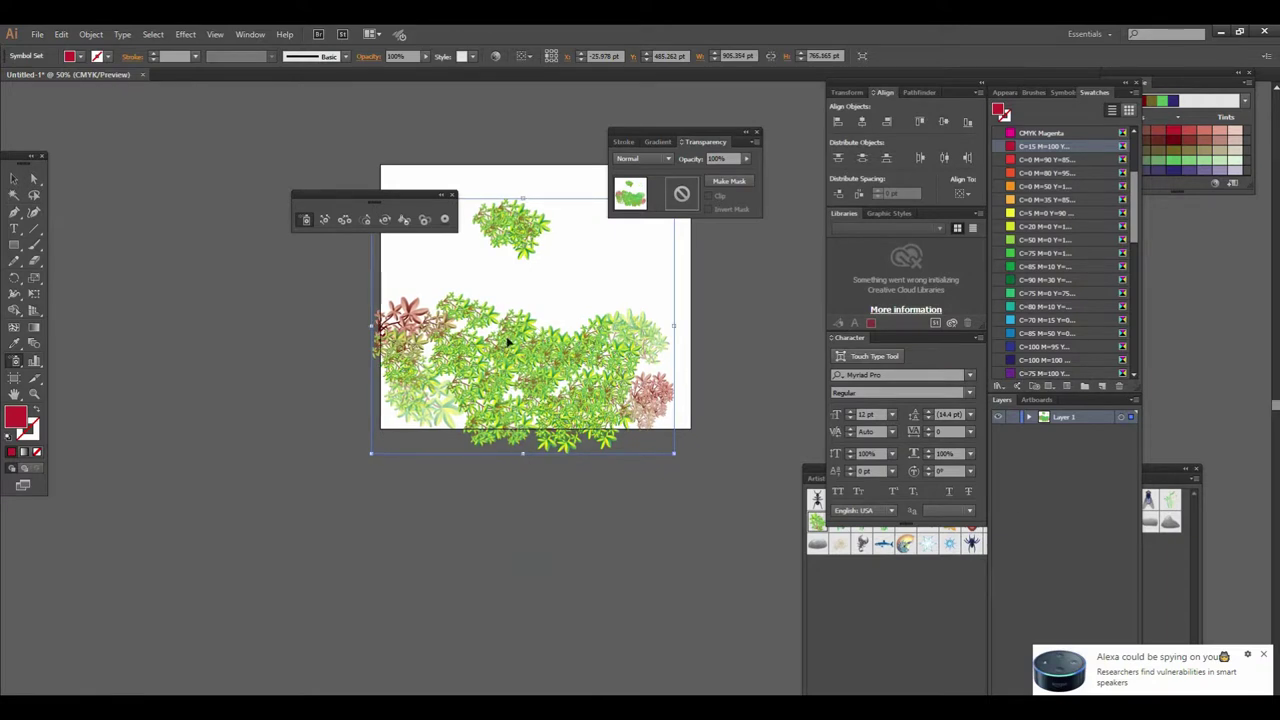
key(ctrl+z)
click(14, 178)
drag(713, 505, 592, 533)
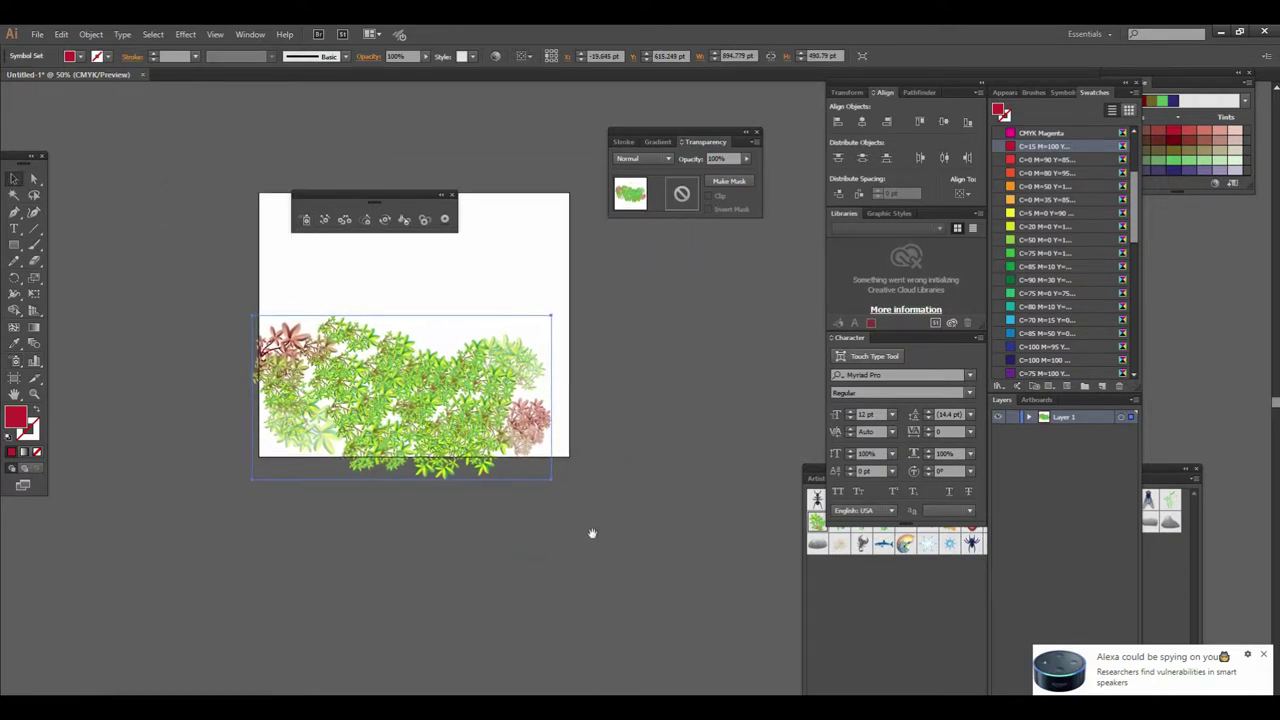
key(ctrl+plus)
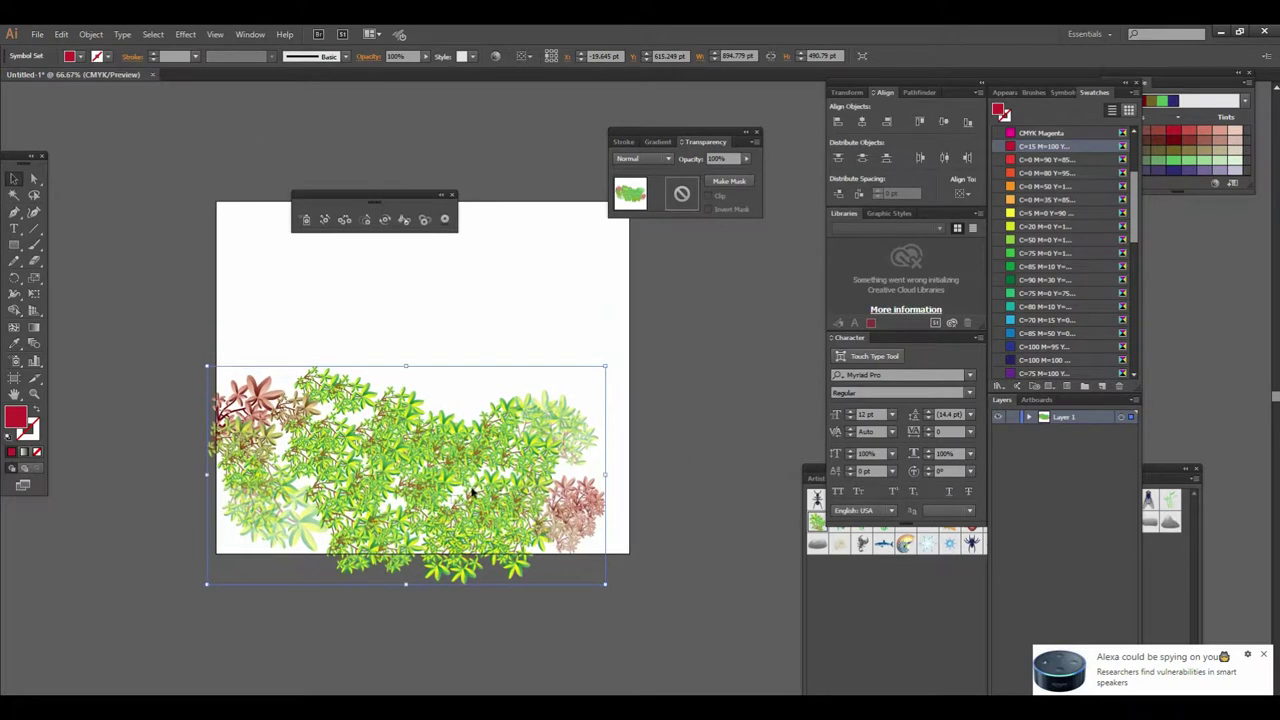
Align the foliage to the artboard's left edge and stretch it to the right edge.
mouse_move(444, 454)
mouse_down()
mouse_move(474, 442)
mouse_move(416, 453)
mouse_move(428, 452)
mouse_up()
drag(615, 550, 641, 561)
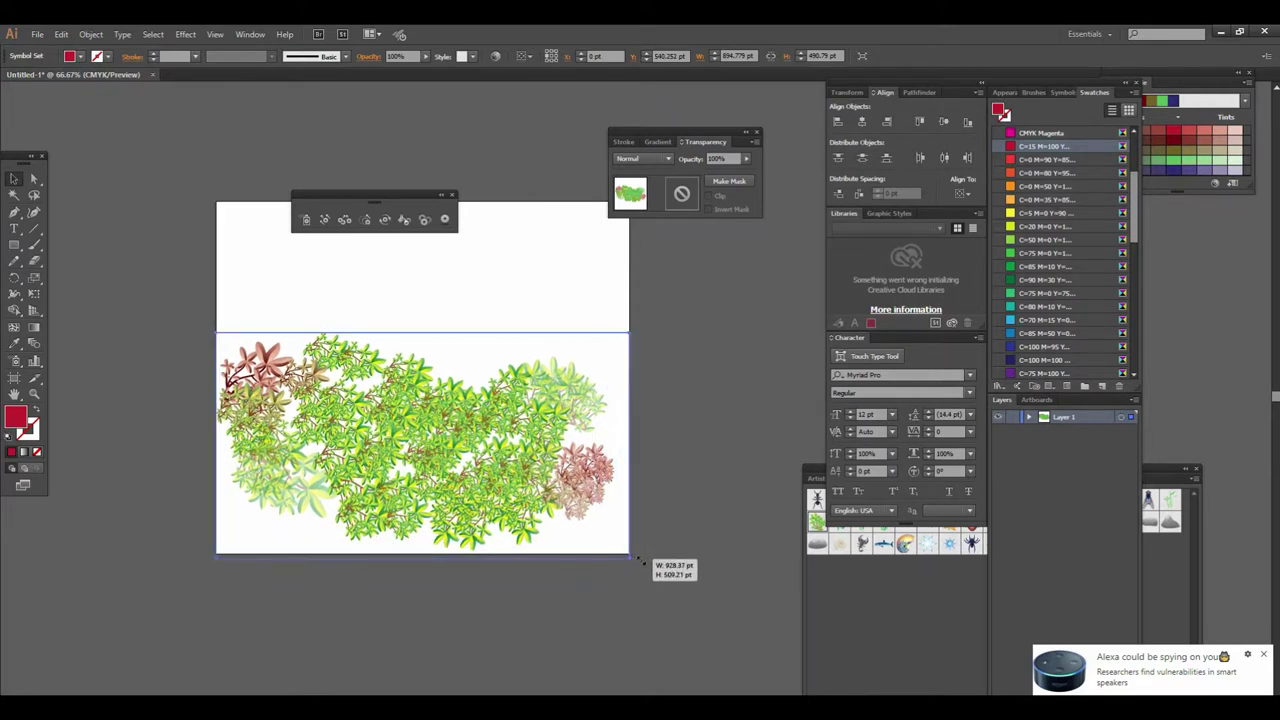
drag(641, 561, 641, 561)
click(612, 580)
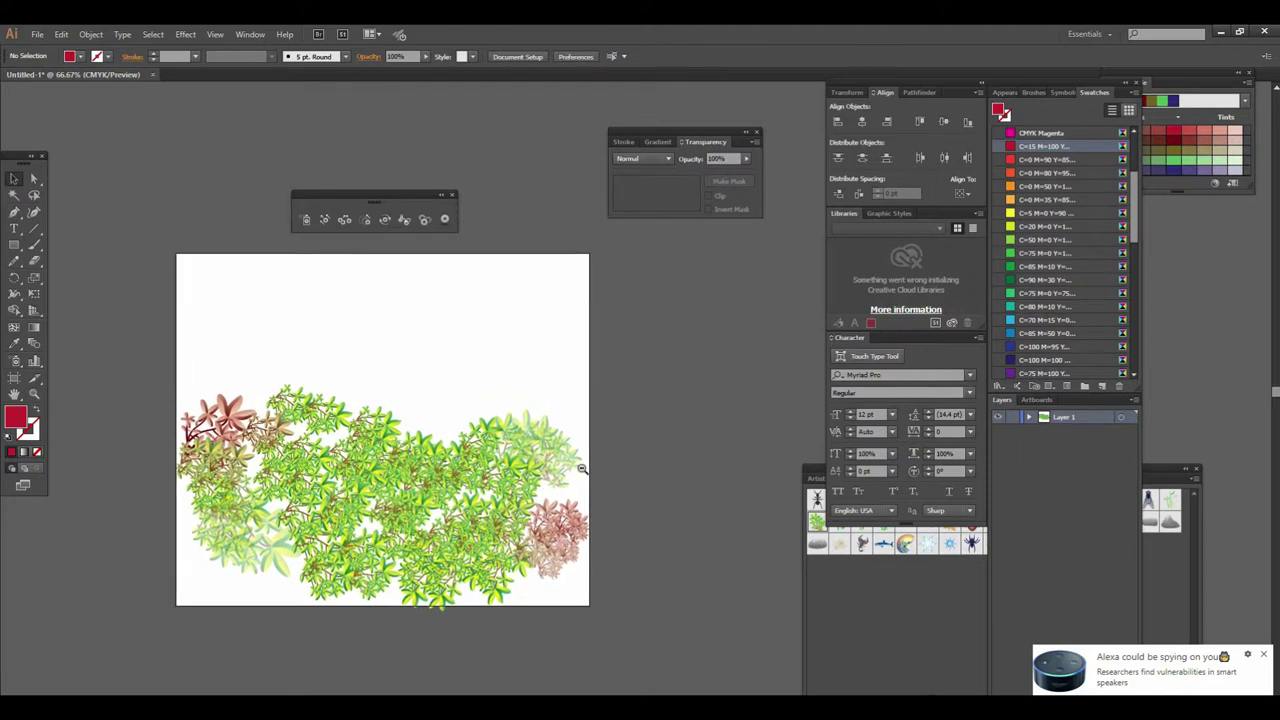
Drag a copy of the foliage off to the right of the artboard.
scroll(583, 469, down, 1)
scroll(530, 460, up, 1)
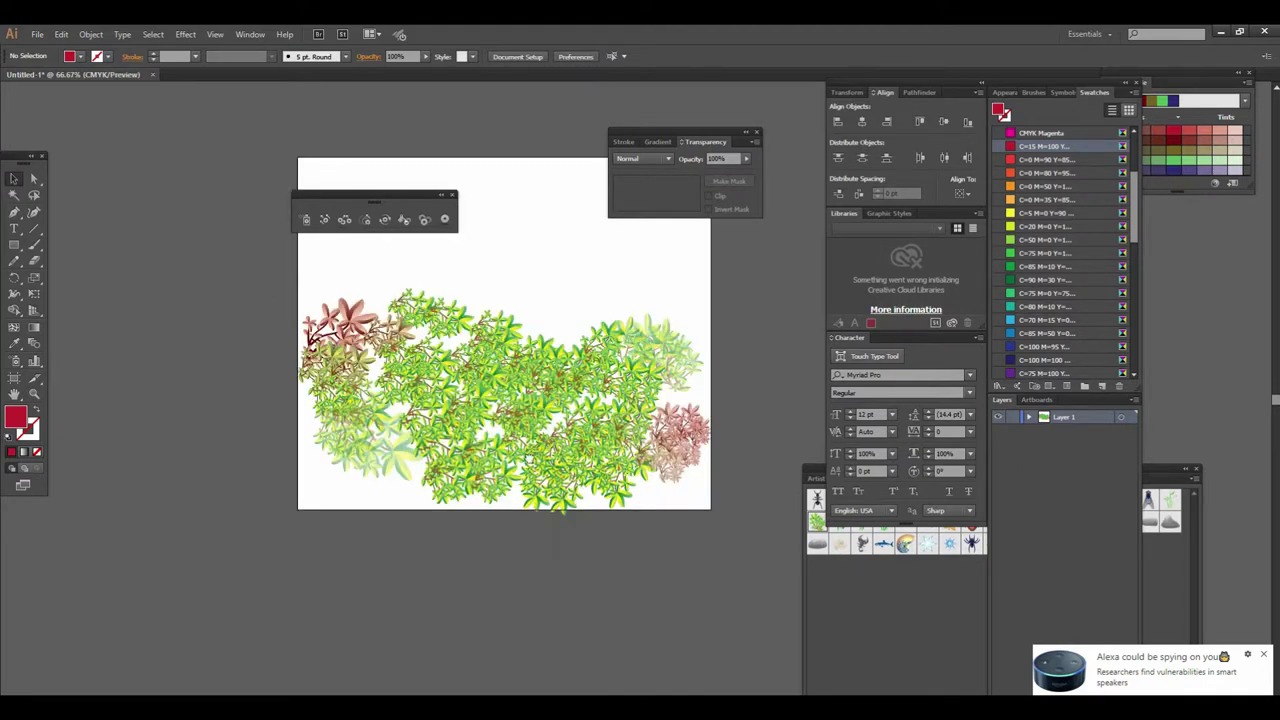
scroll(560, 435, down, 1)
scroll(565, 430, down, 1)
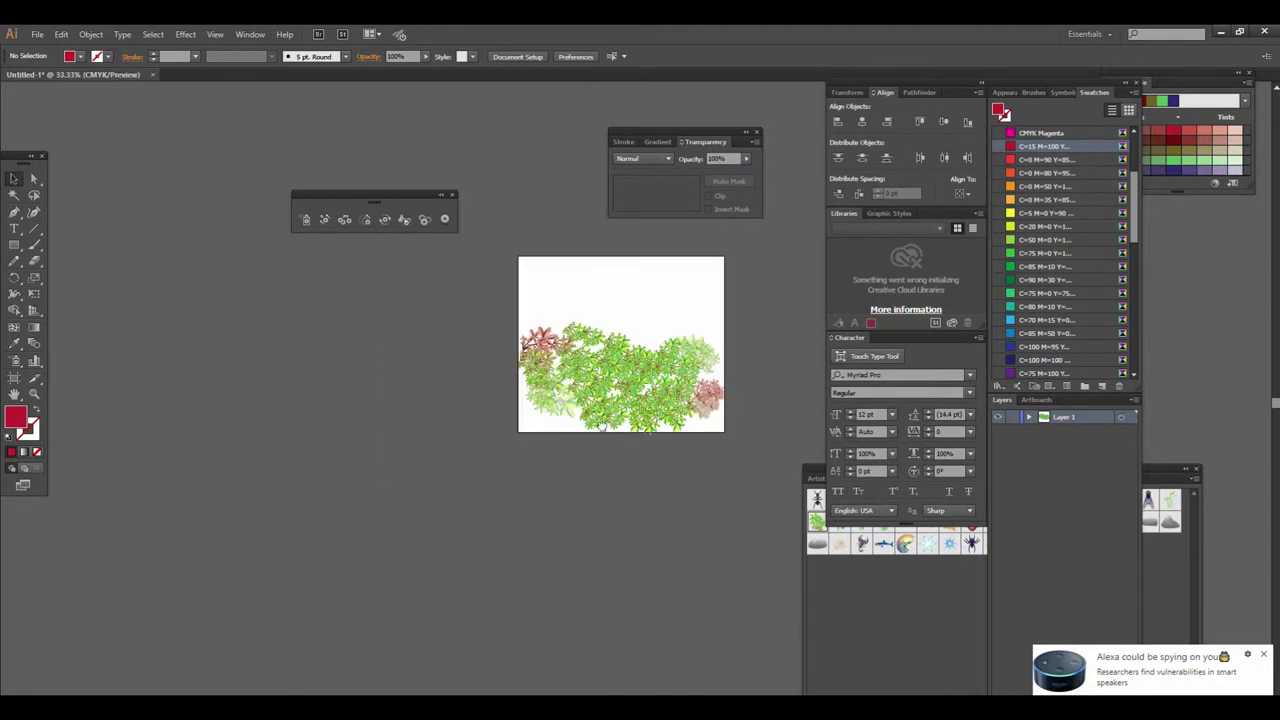
drag(565, 430, 302, 519)
scroll(460, 420, up, 1)
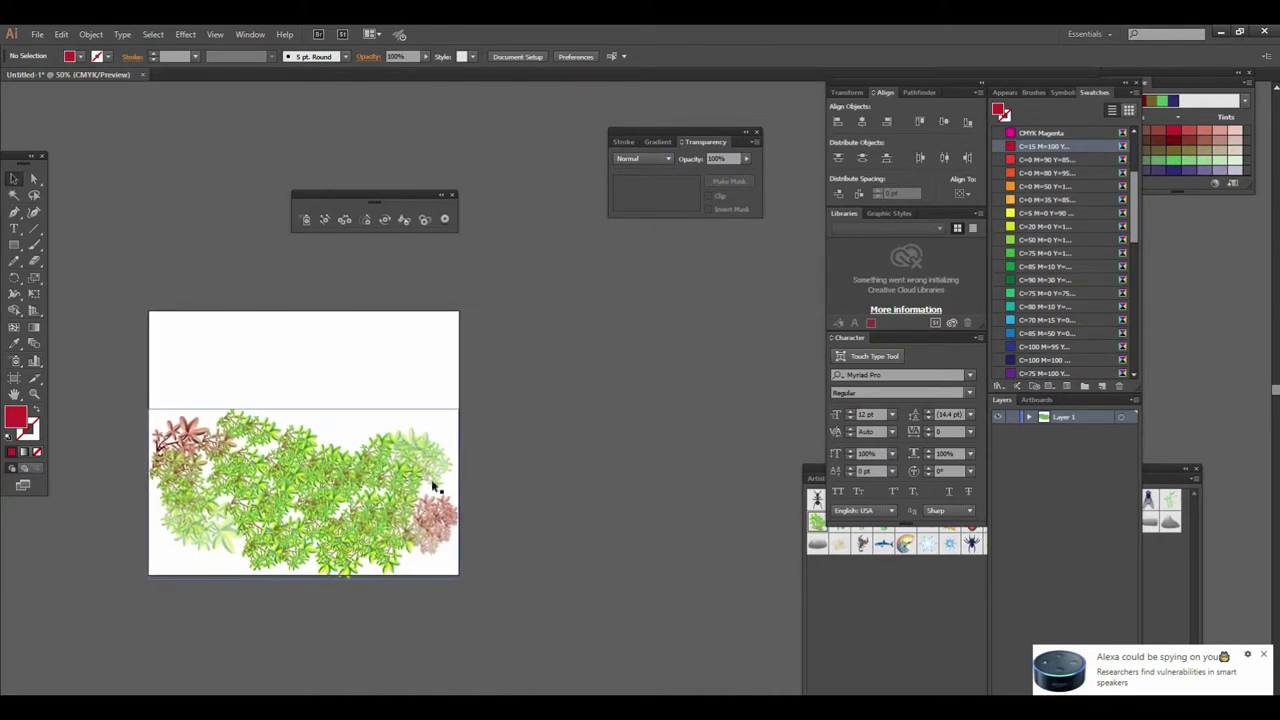
mouse_move(366, 500)
mouse_down()
mouse_move(780, 371)
mouse_move(711, 418)
mouse_up()
drag(619, 527, 577, 534)
scroll(580, 508, left, 2)
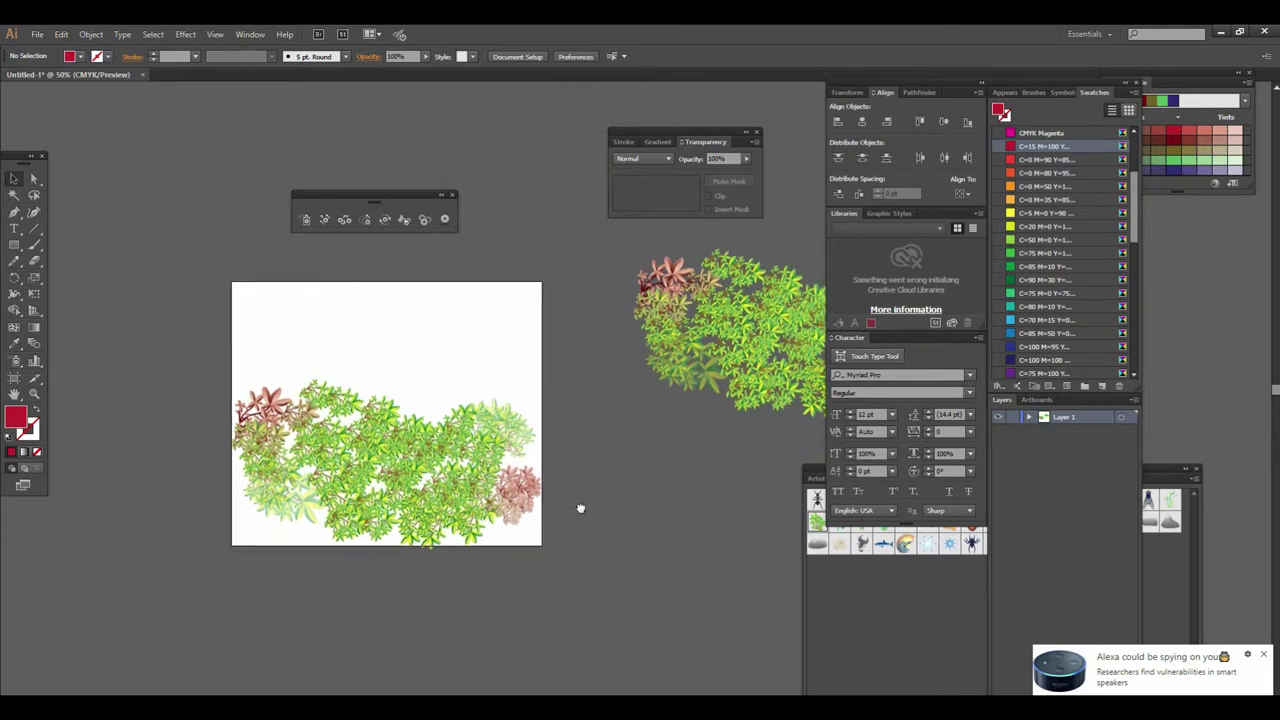
click(13, 245)
Draw a cyan rectangle covering the artboard and send it behind the plants.
mouse_move(230, 309)
mouse_down()
mouse_move(500, 491)
mouse_move(538, 575)
mouse_up()
click(13, 178)
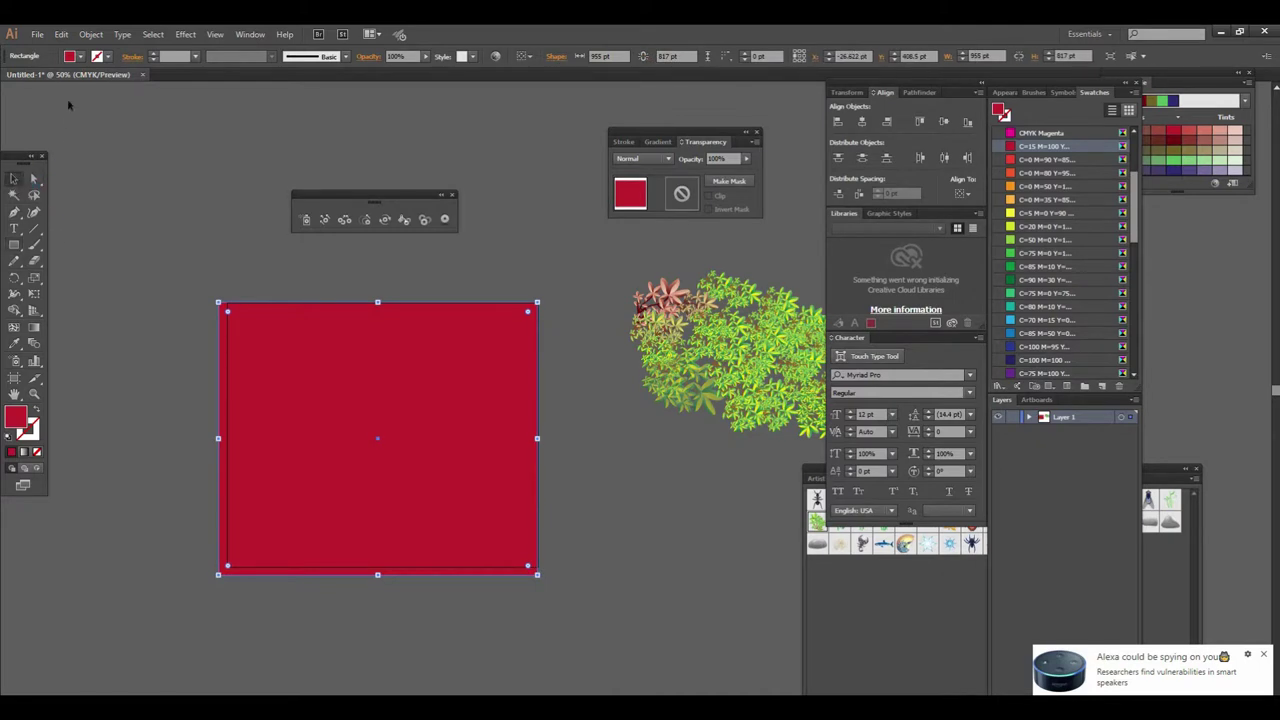
click(80, 57)
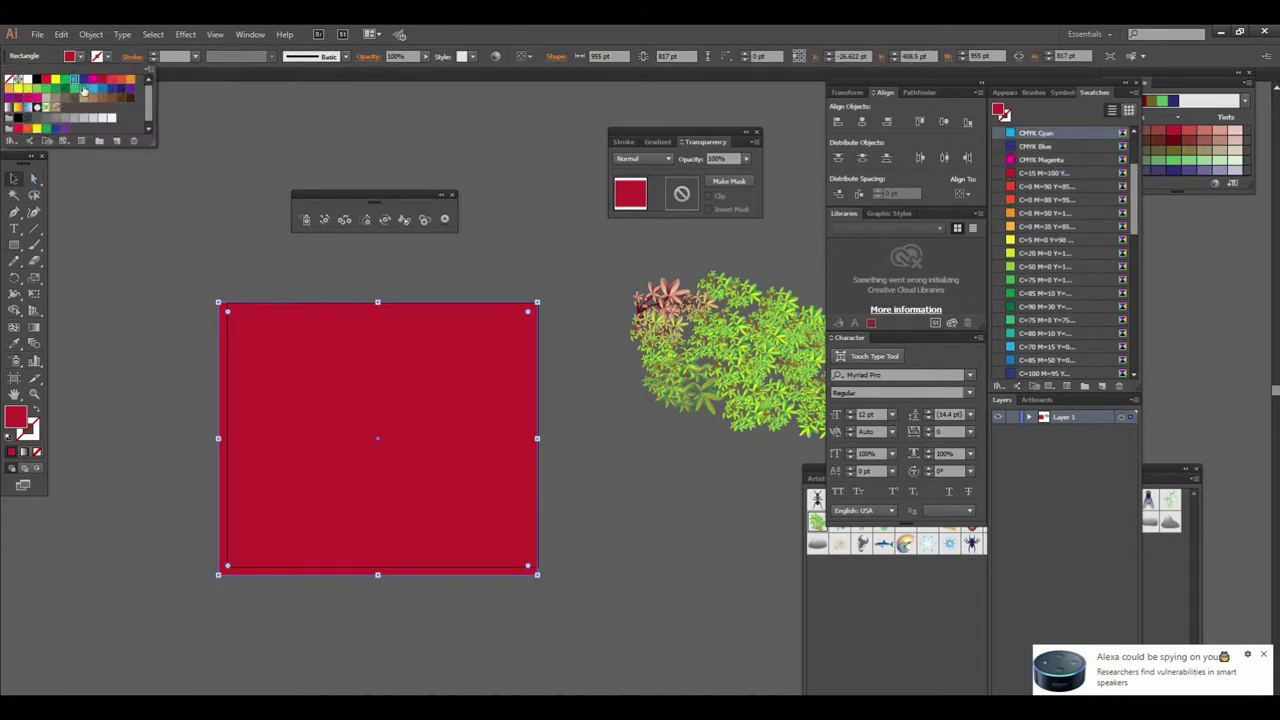
click(73, 79)
right_click(276, 338)
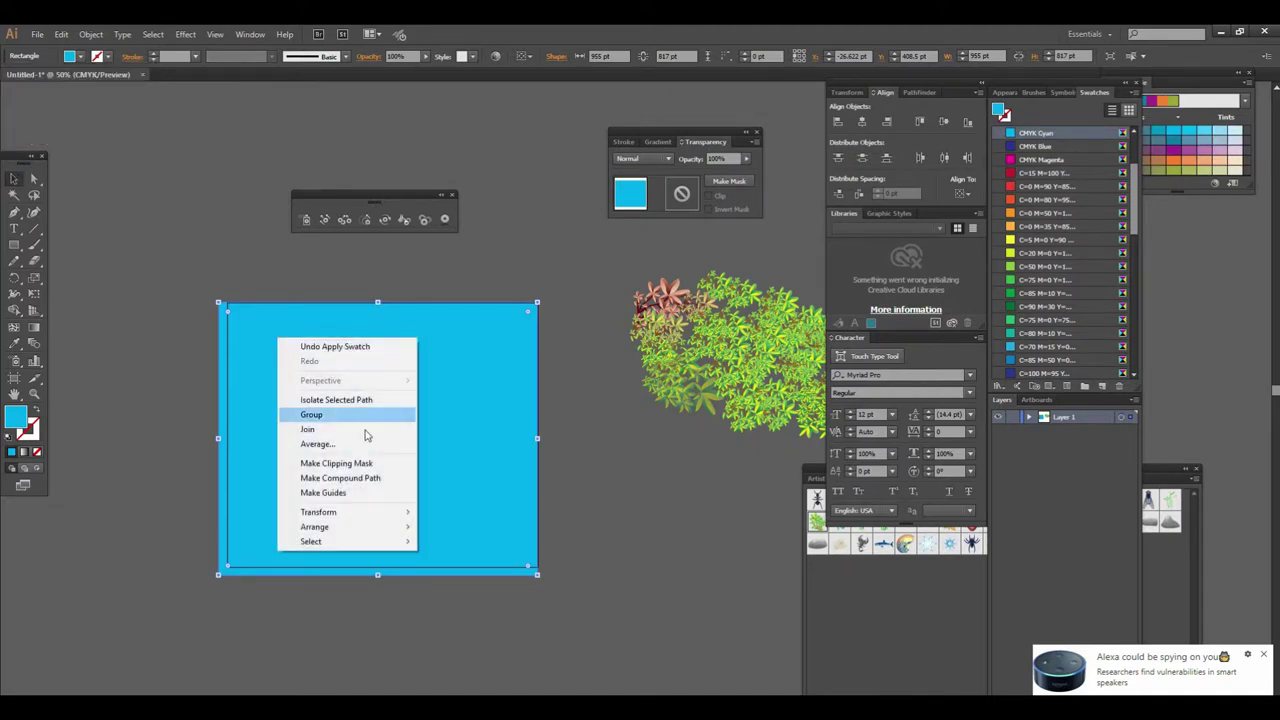
mouse_move(316, 526)
click(468, 570)
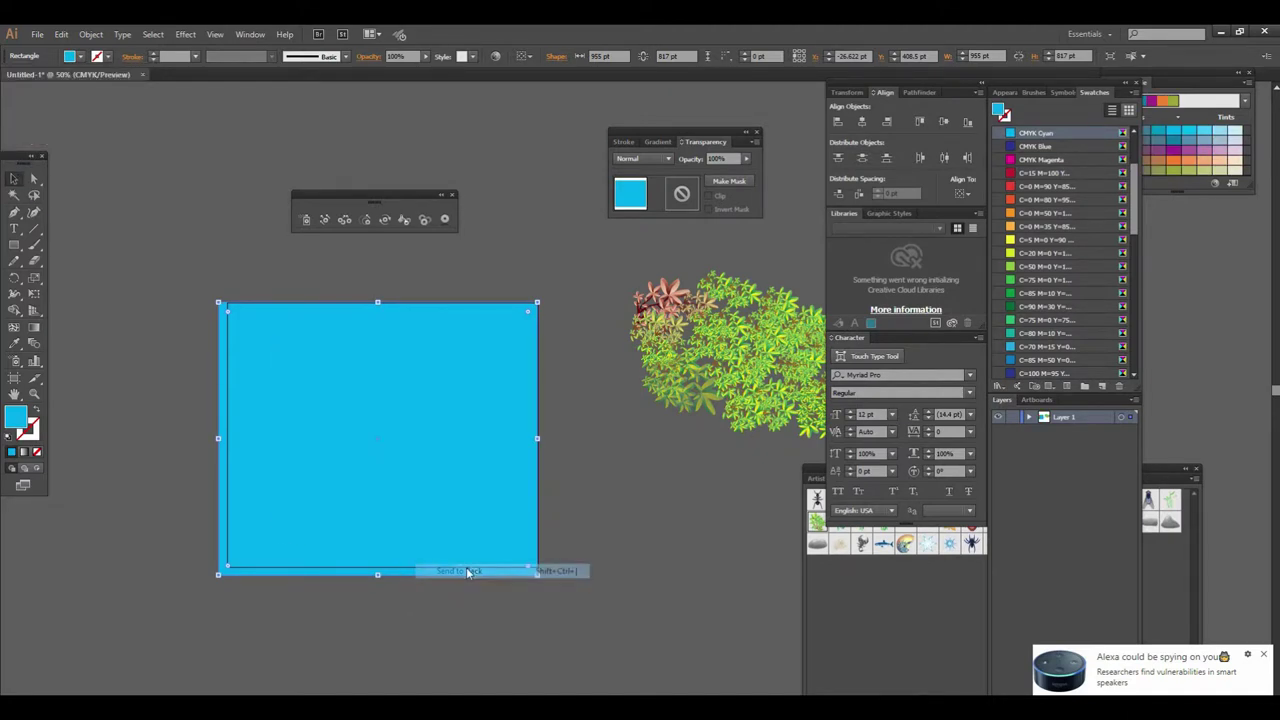
click(446, 621)
Brighten the sky rectangle's fill to fully saturated cyan #03c4ff.
key(ctrl+plus)
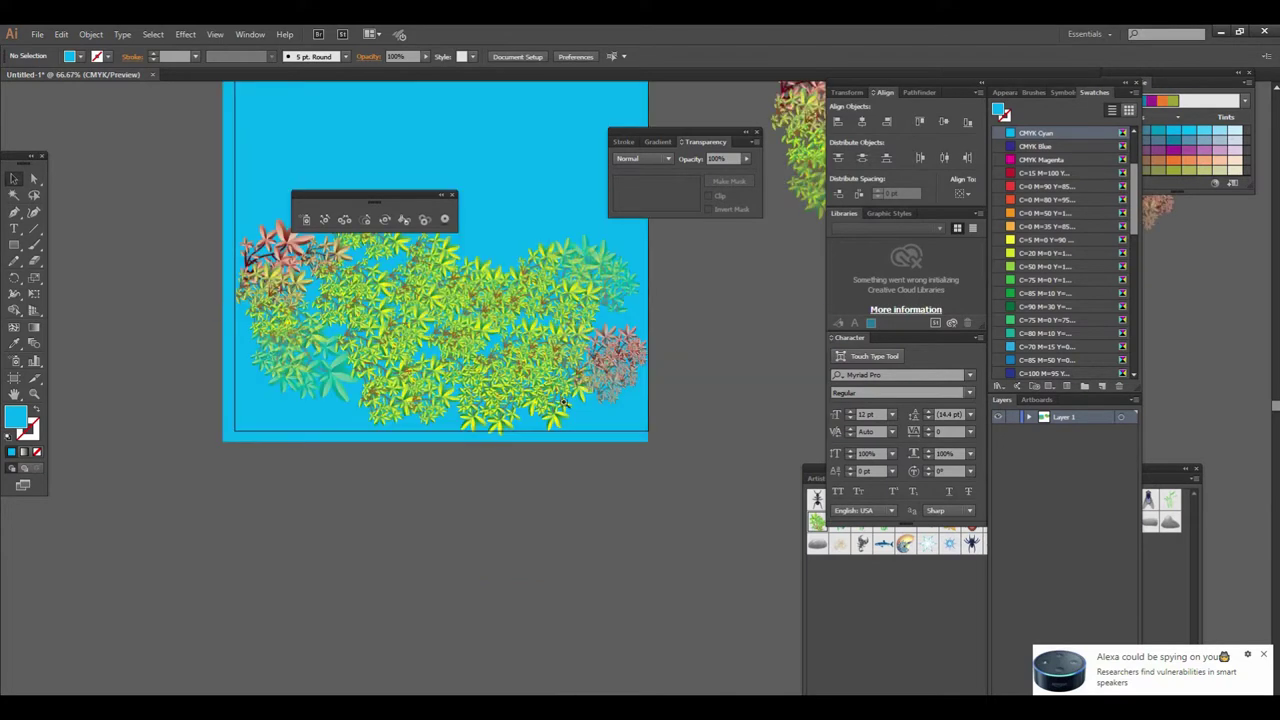
key(ctrl+plus)
scroll(500, 520, up, 4)
click(455, 395)
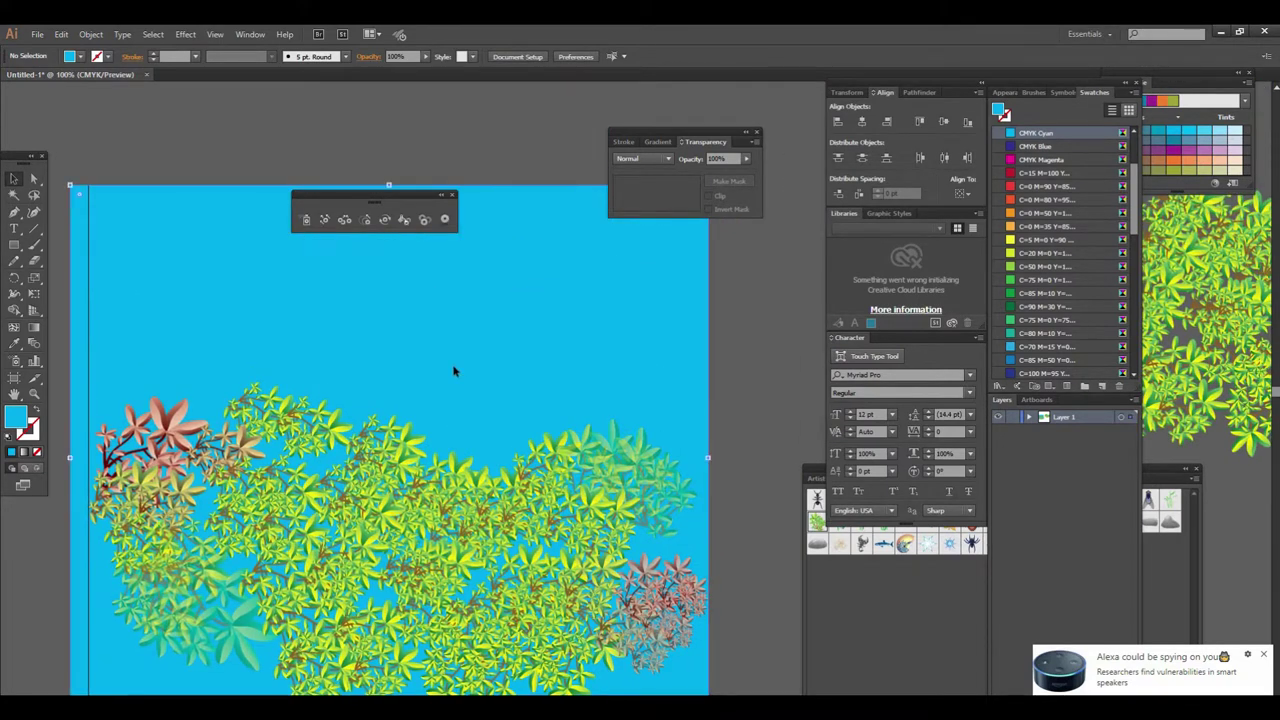
mouse_move(346, 392)
mouse_down()
mouse_move(497, 360)
mouse_move(496, 334)
mouse_up()
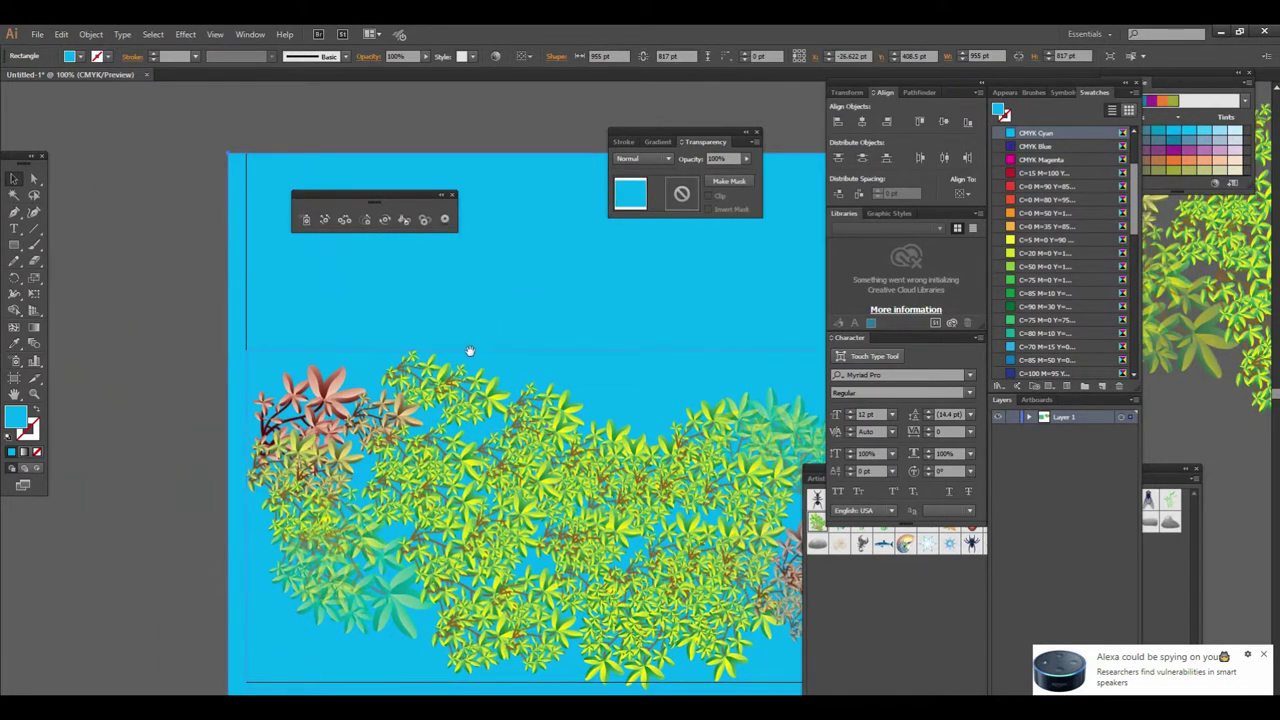
double_click(20, 420)
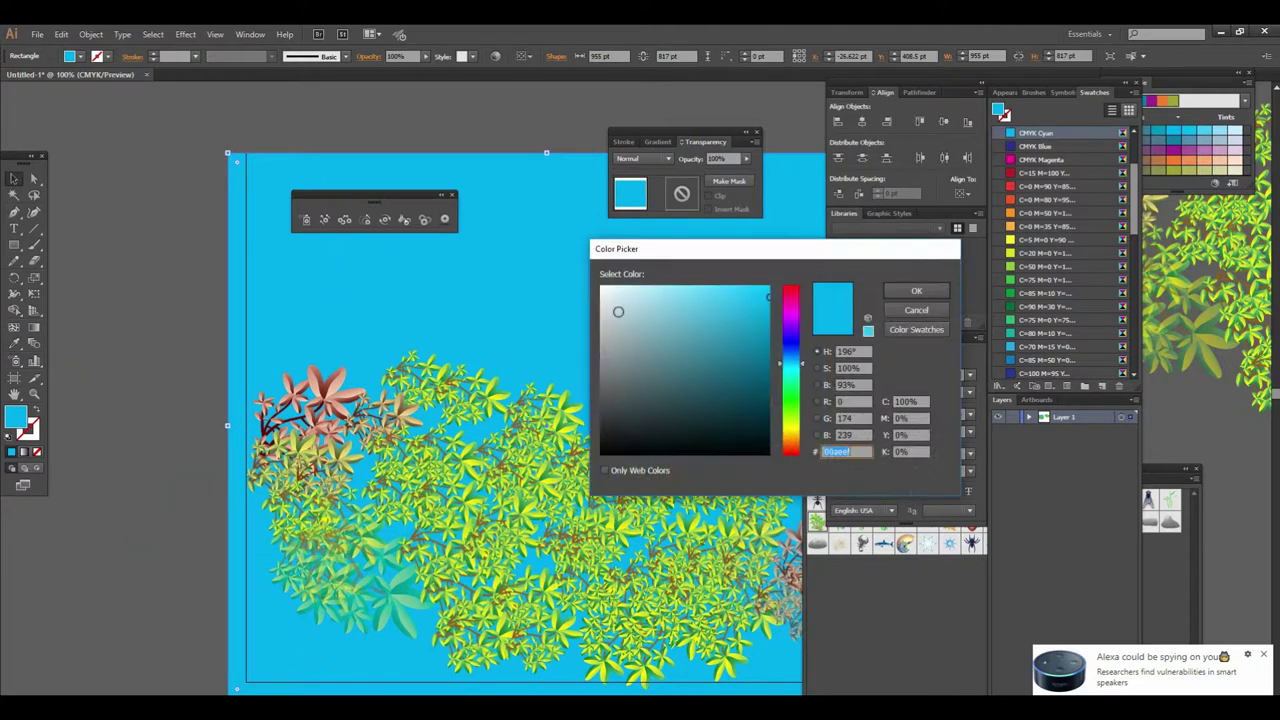
drag(768, 298, 768, 287)
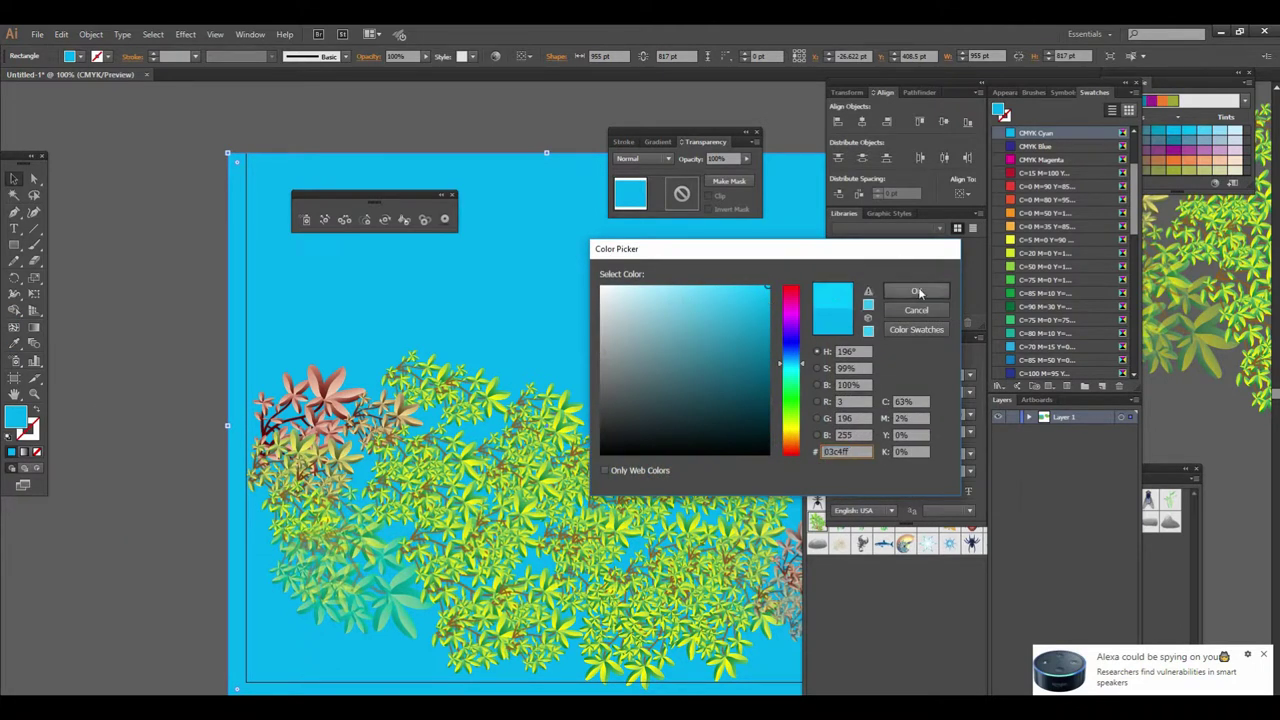
click(916, 291)
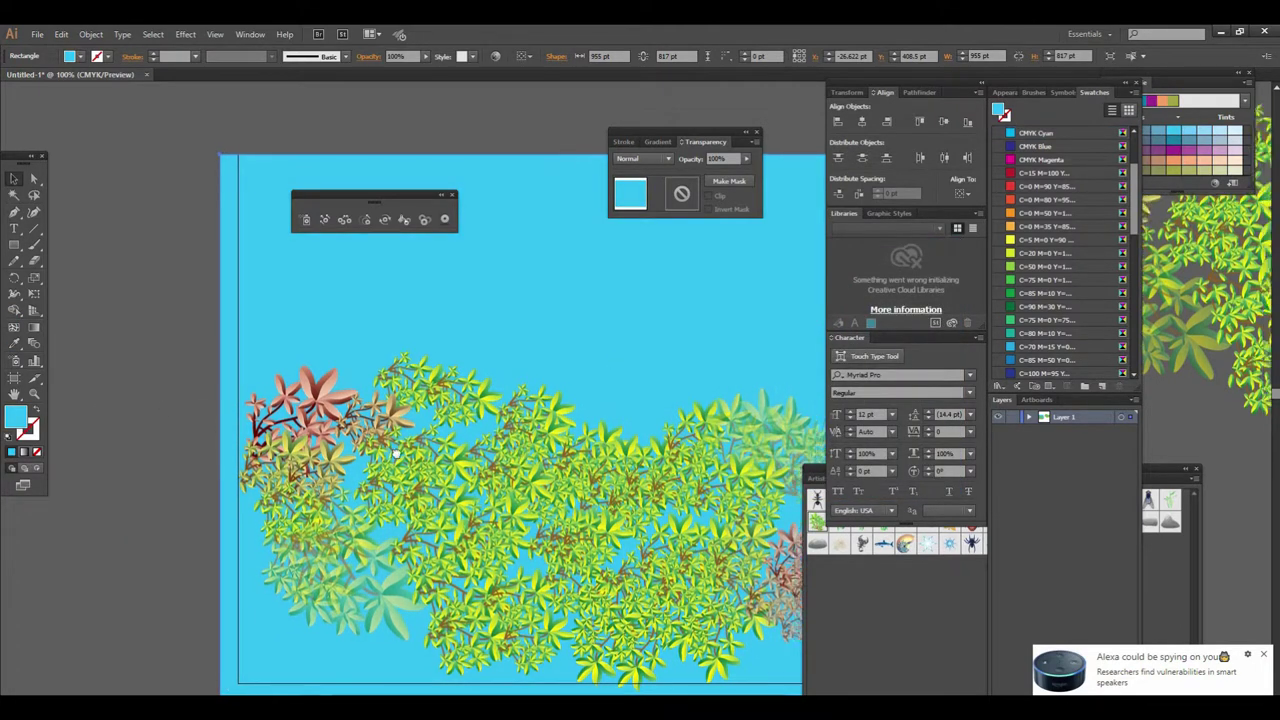
scroll(531, 455, right, 2)
key(ctrl+minus)
click(531, 460)
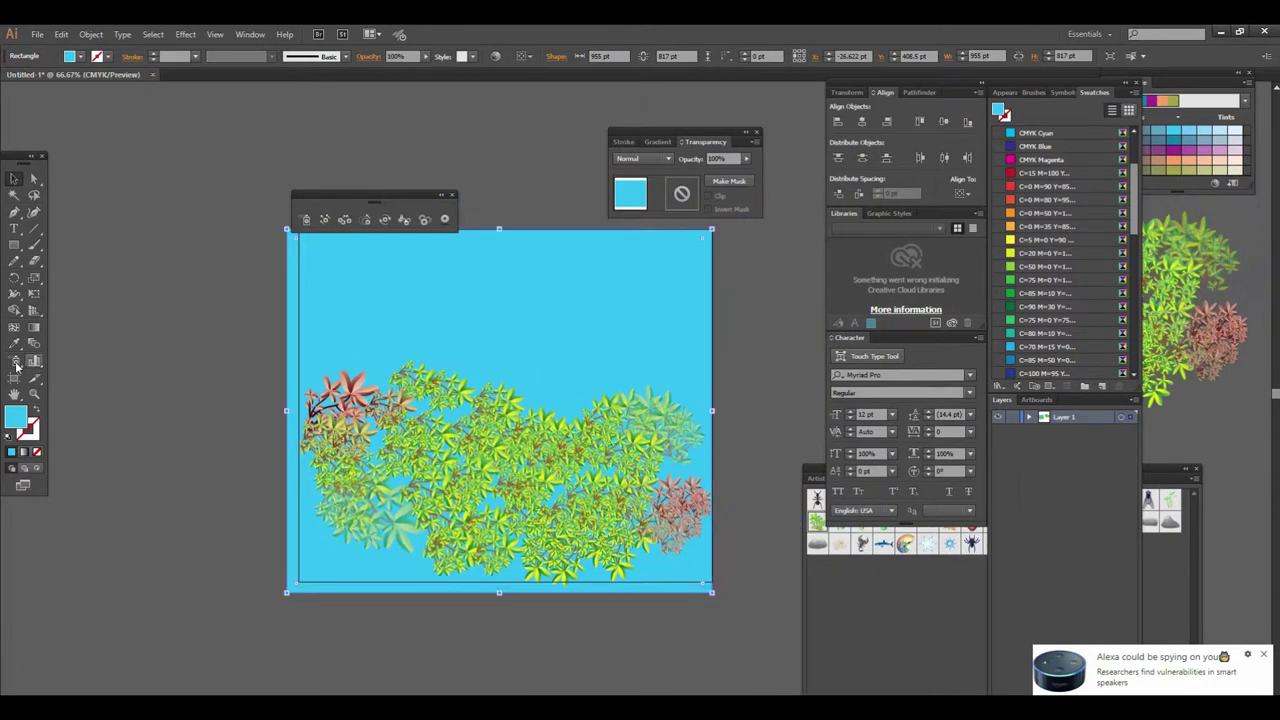
click(155, 426)
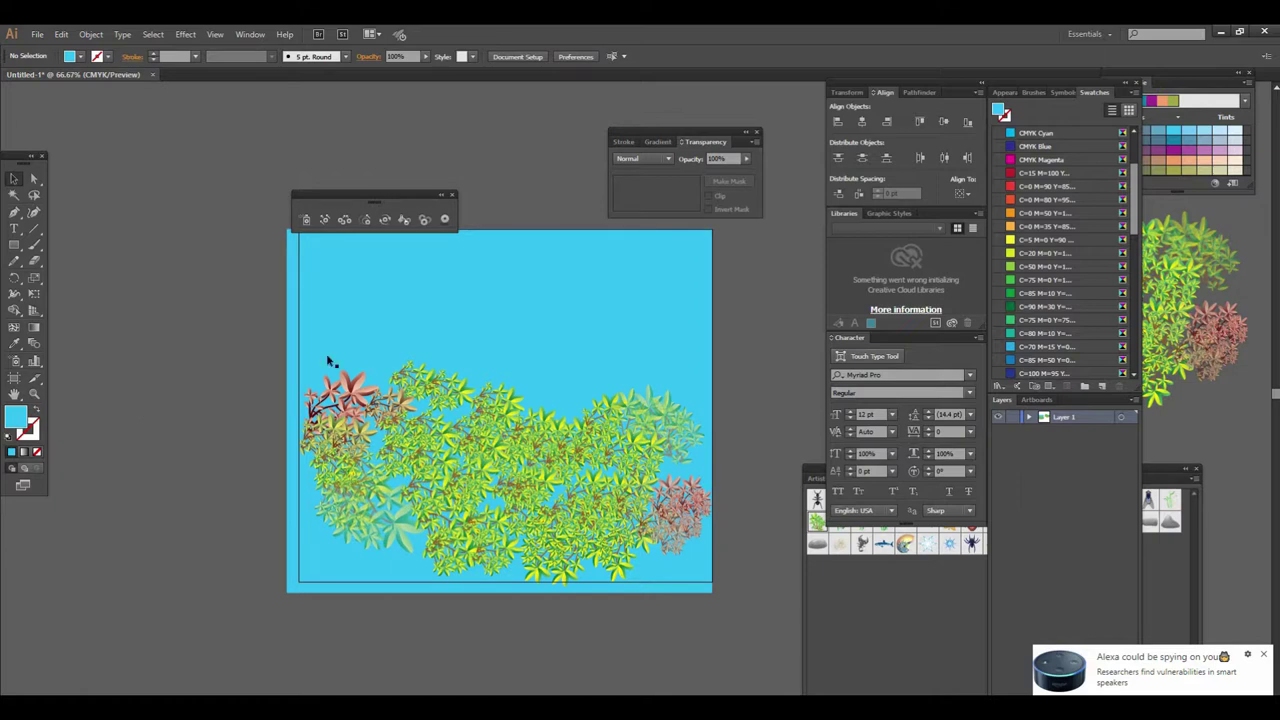
Add a dark teal gradient mesh point to the centre of the sky.
double_click(21, 422)
drag(749, 298, 694, 348)
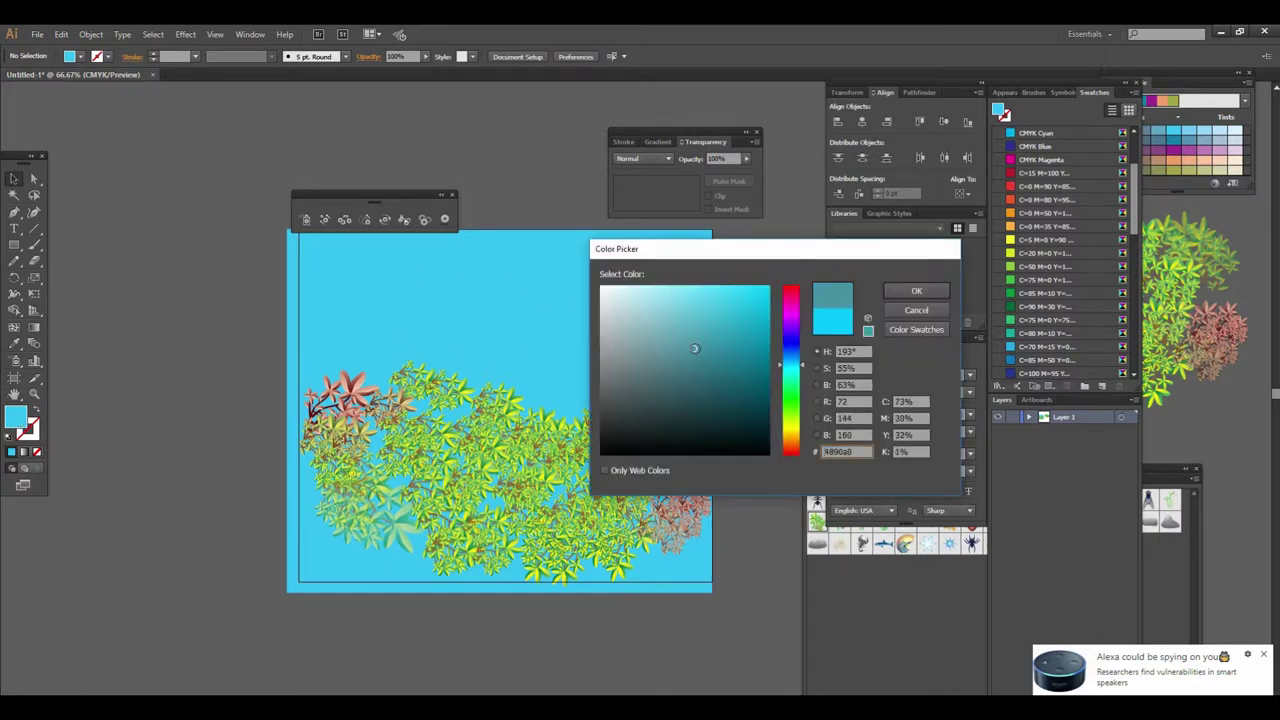
click(914, 290)
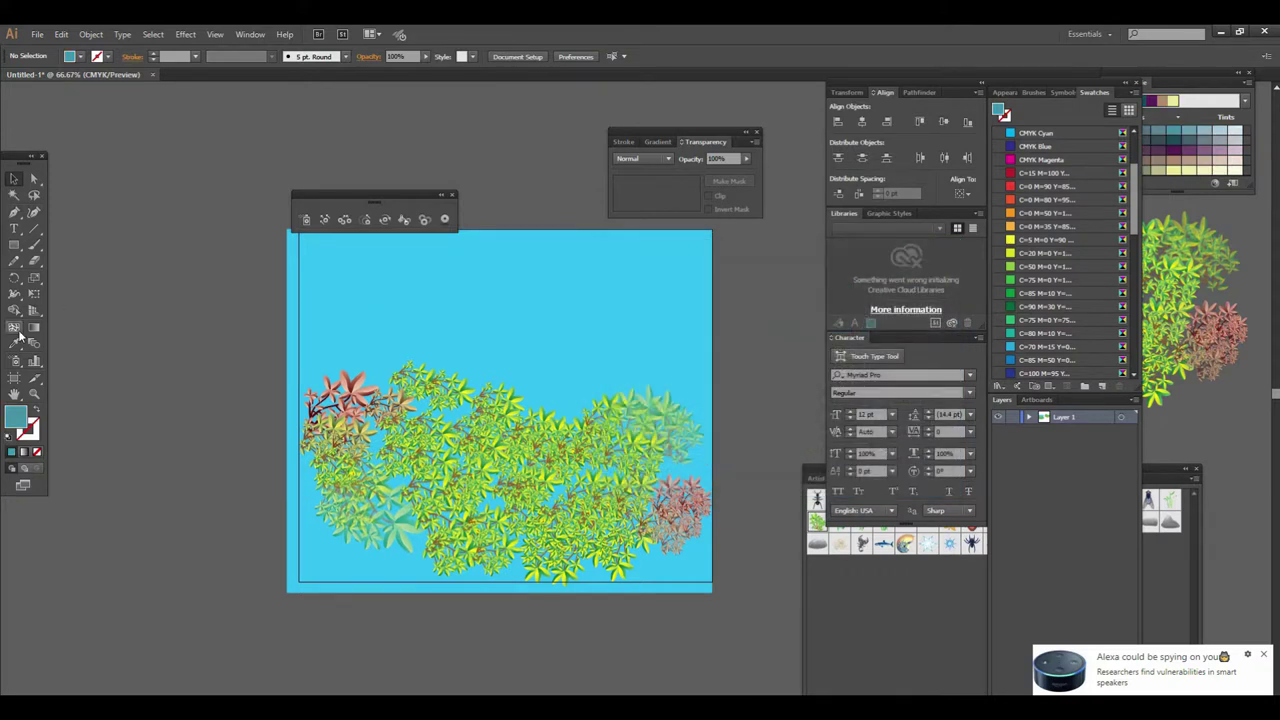
click(15, 329)
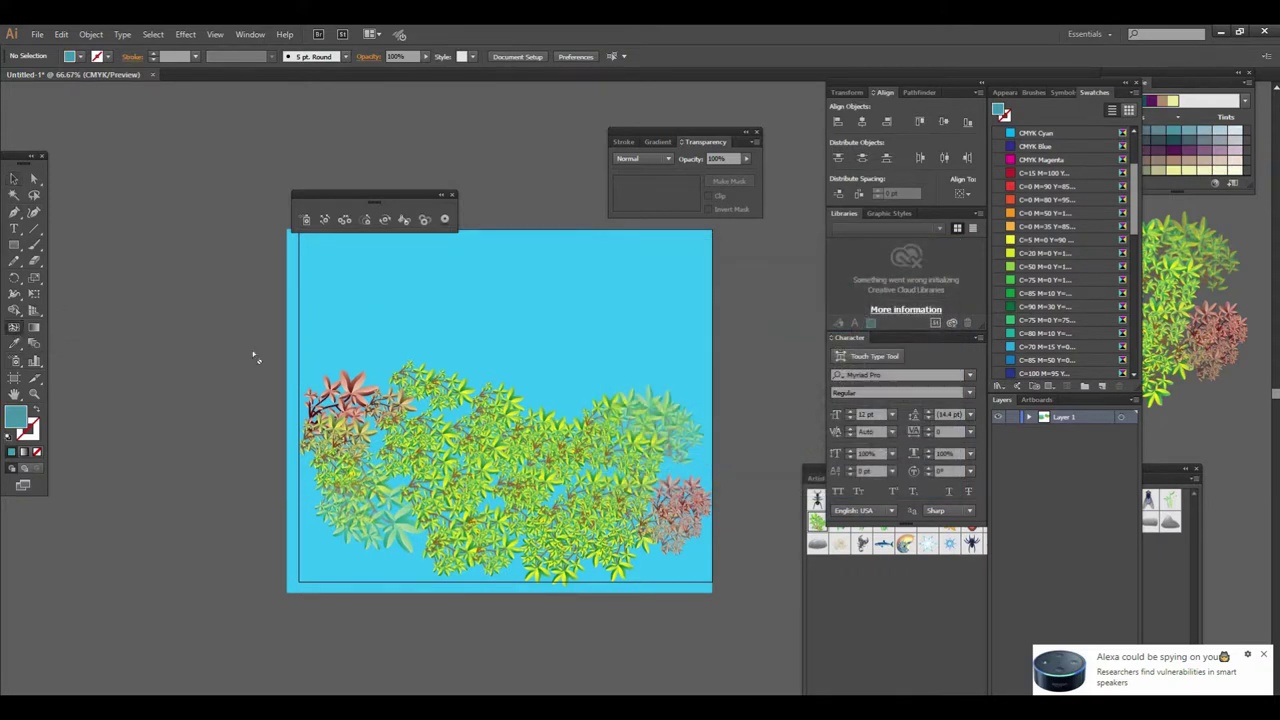
click(460, 357)
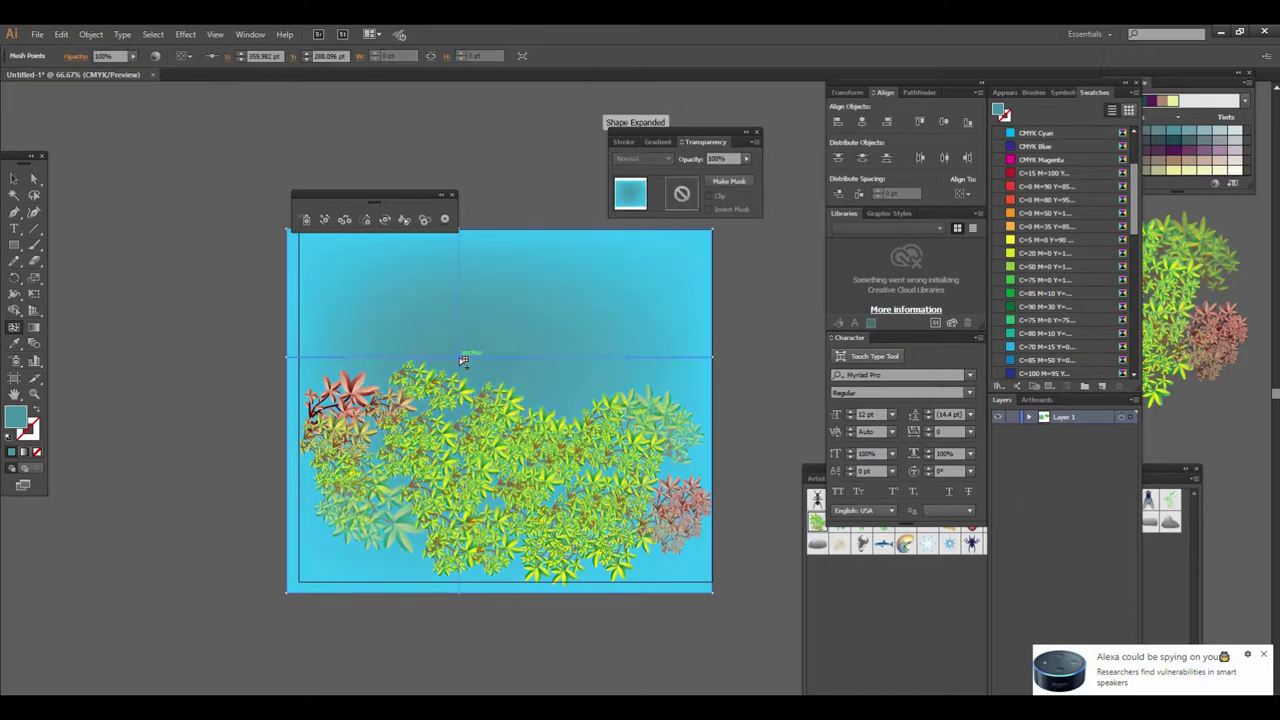
click(14, 179)
click(507, 625)
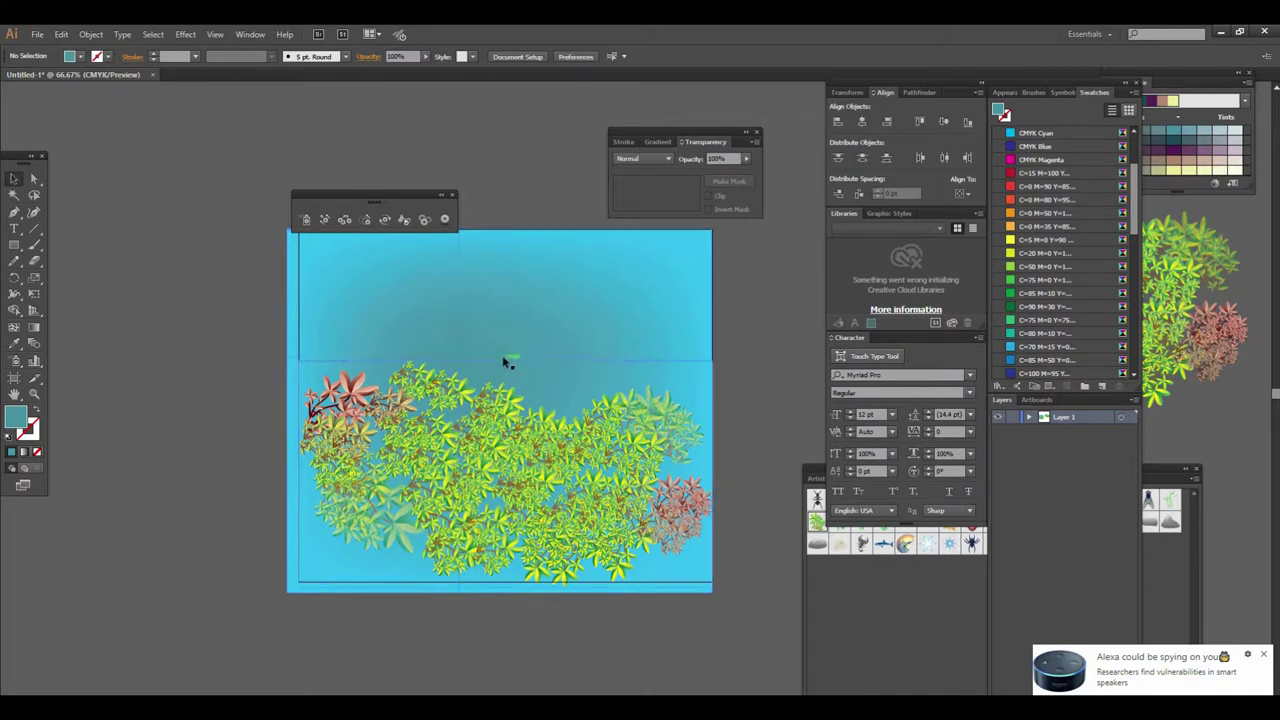
key(ctrl+1)
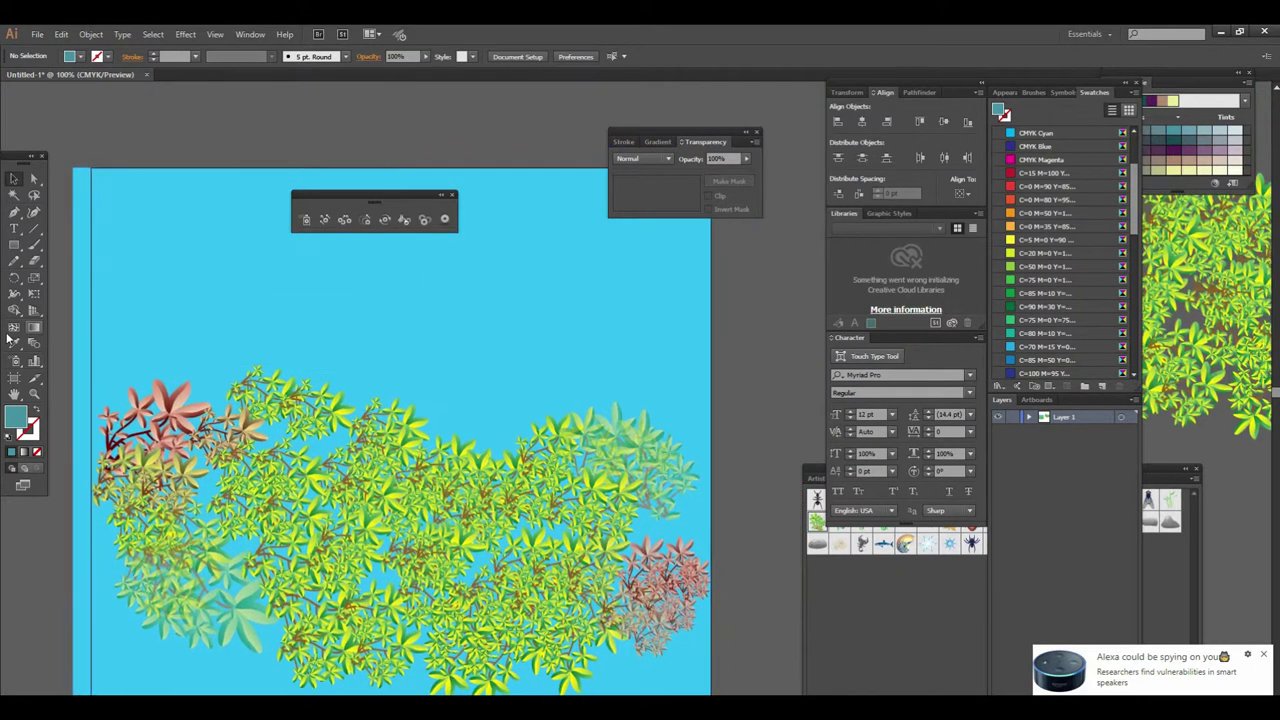
Add a pale light-blue mesh point near the sky's centre for a soft glow.
double_click(14, 417)
click(688, 341)
mouse_move(688, 341)
mouse_down()
mouse_move(694, 311)
mouse_move(640, 303)
mouse_up()
click(916, 291)
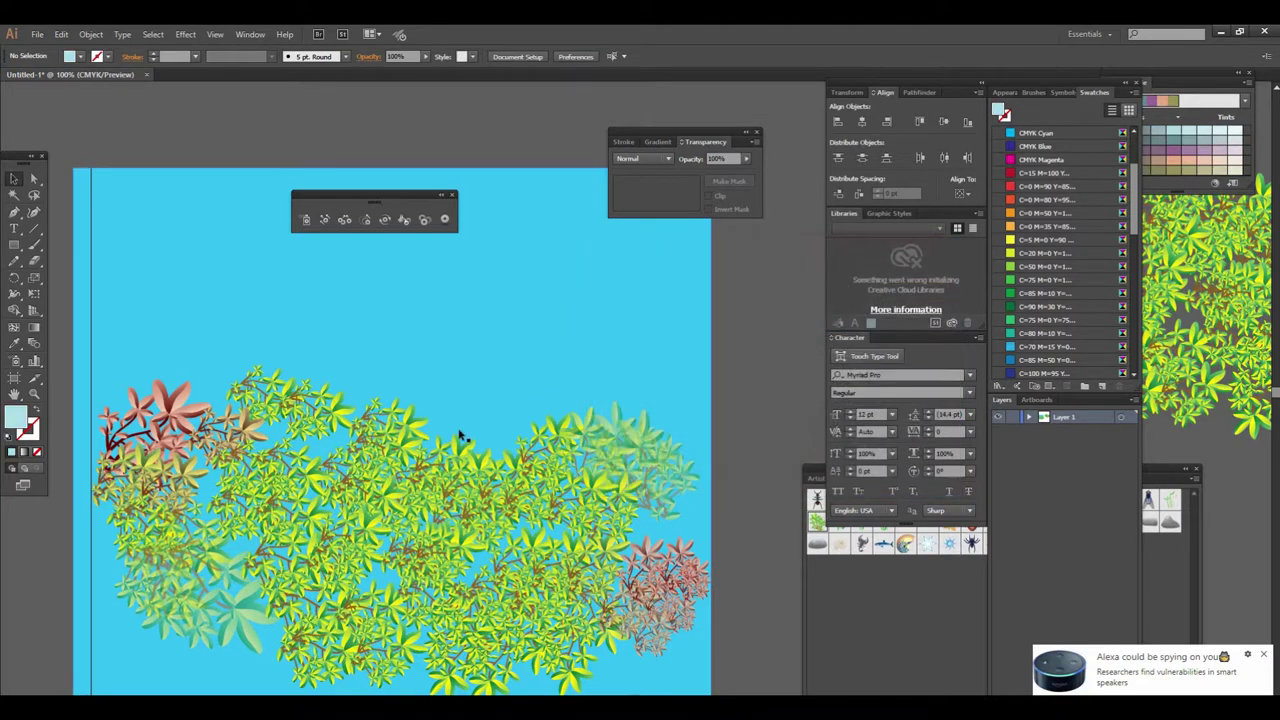
click(14, 331)
click(468, 359)
key(ctrl+minus)
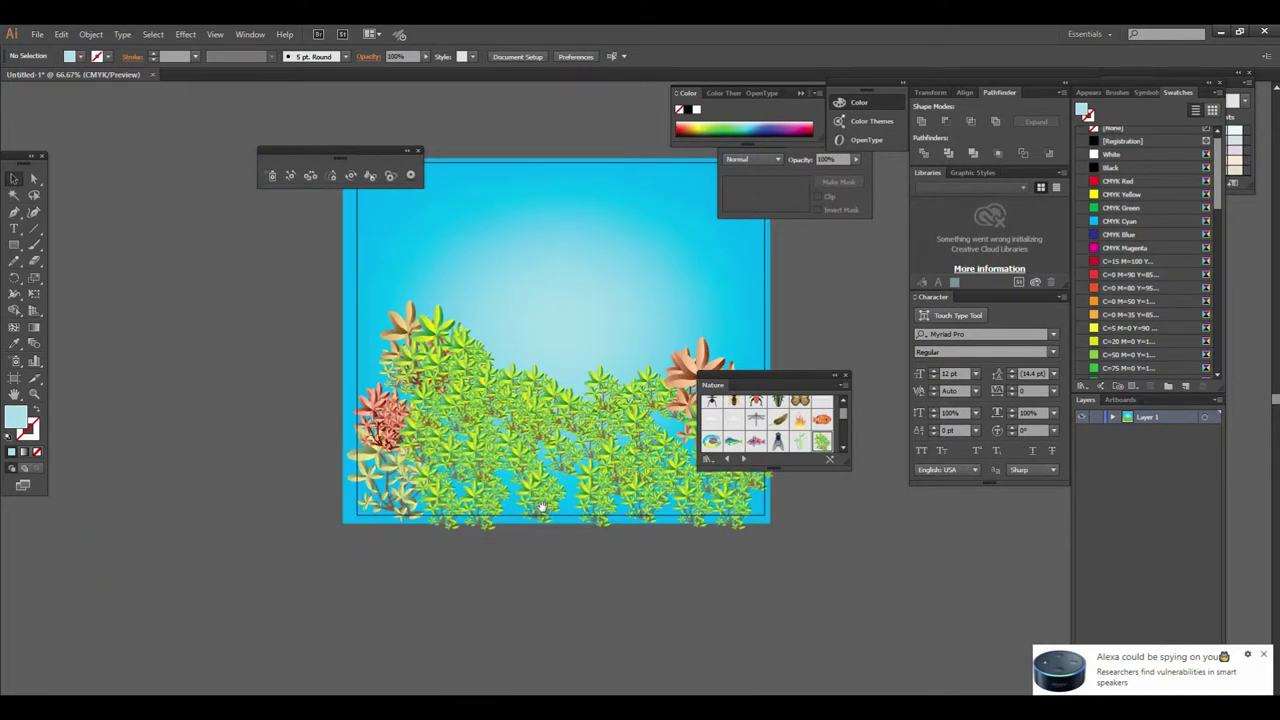
key(ctrl+minus)
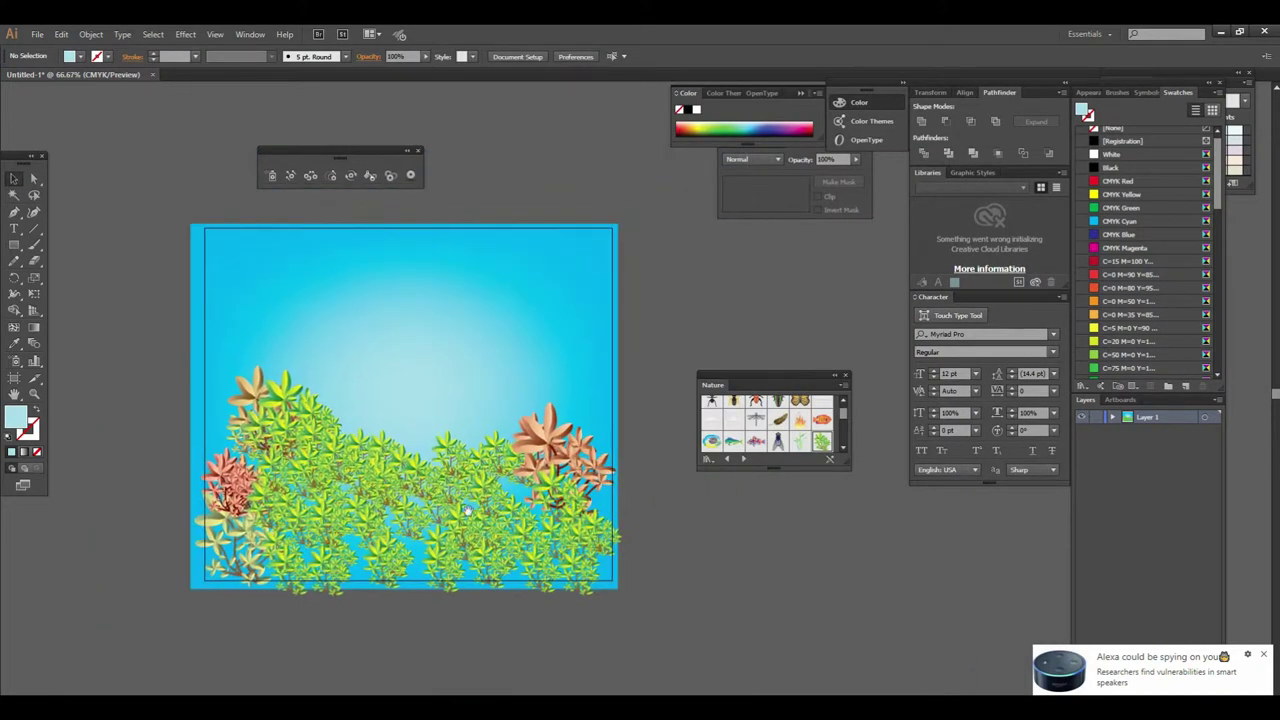
Move the plant symbol group off the artboard to the right, leaving an empty sky.
drag(429, 578, 384, 566)
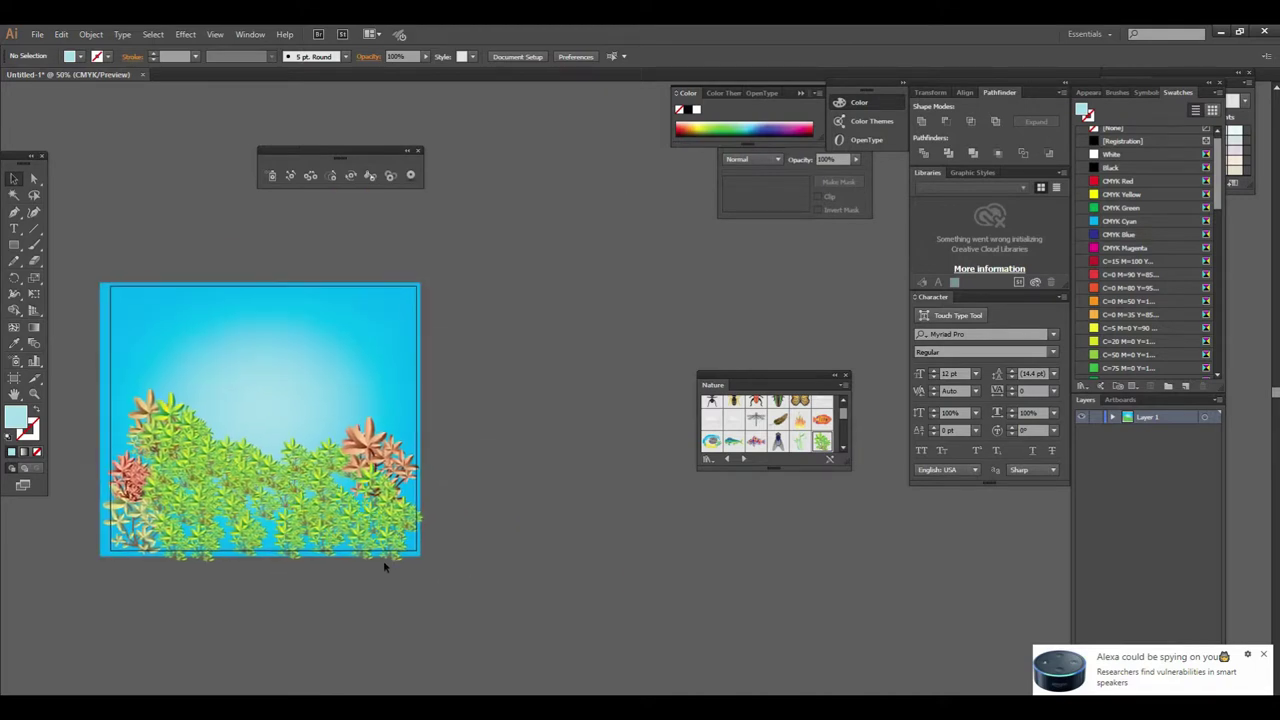
drag(308, 490, 736, 565)
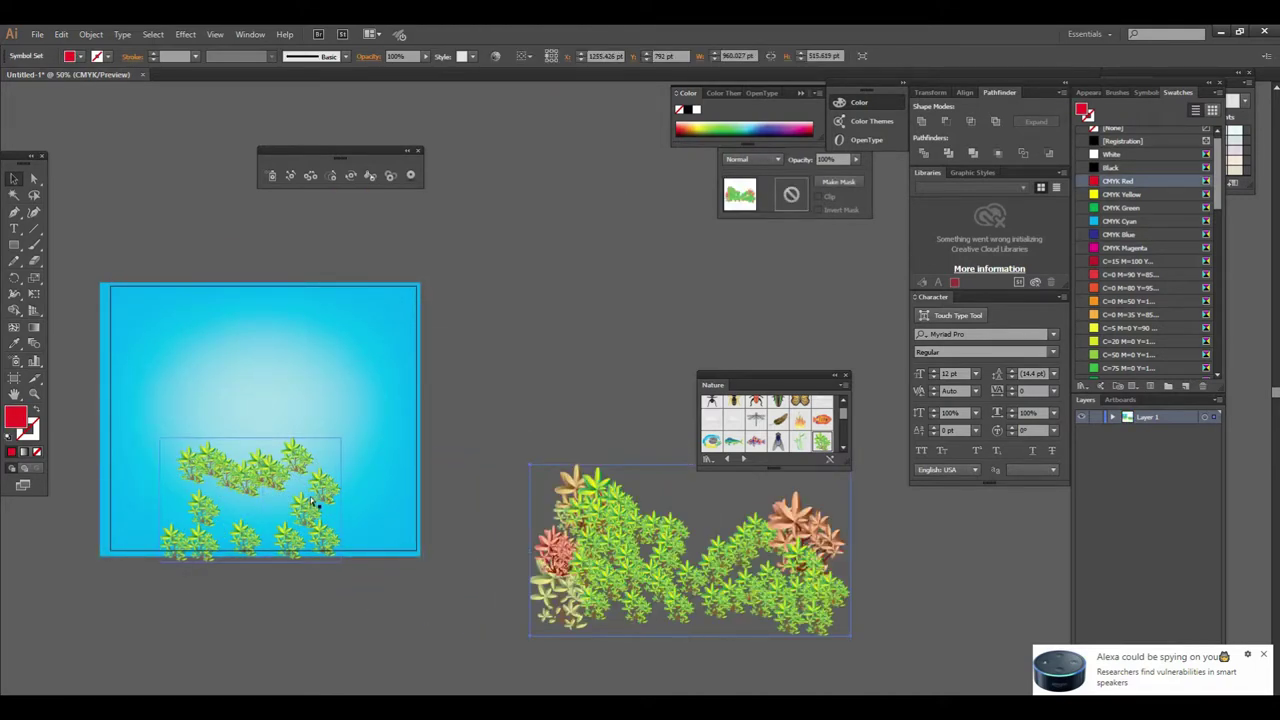
key(ctrl+z)
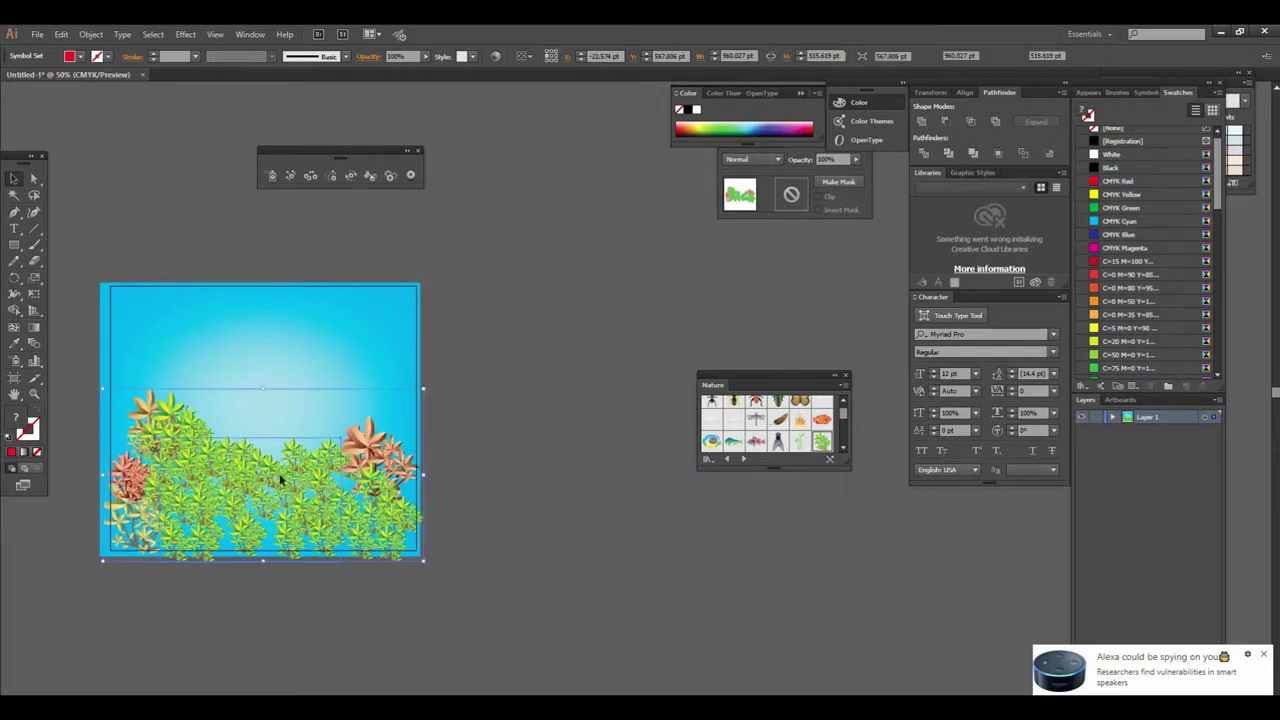
drag(281, 481, 816, 588)
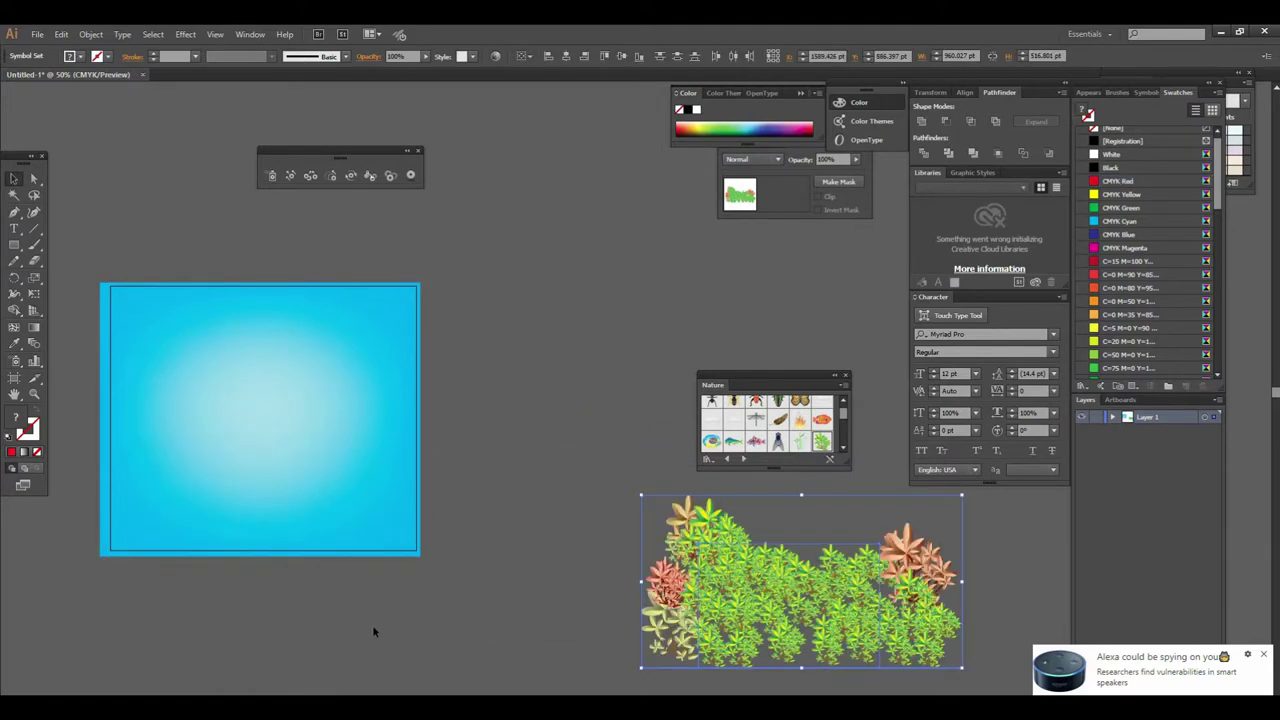
click(409, 571)
key(ctrl+plus)
scroll(508, 474, up, 2)
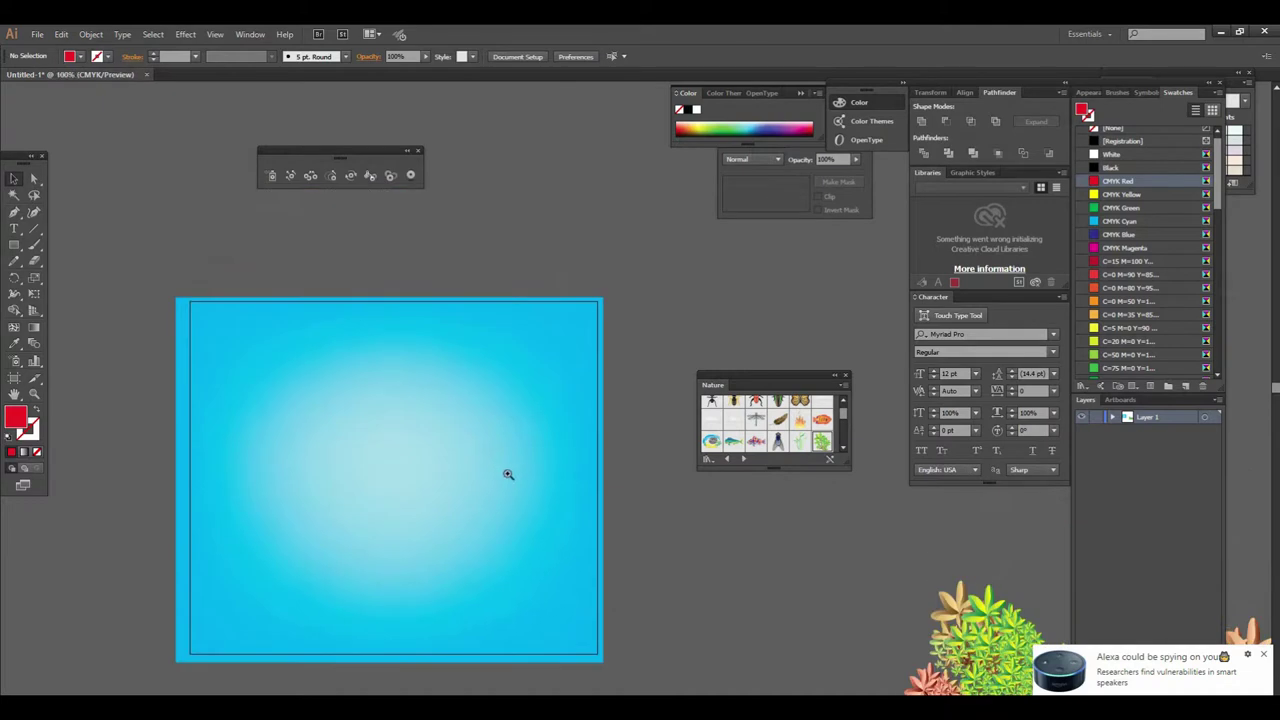
key(ctrl+plus)
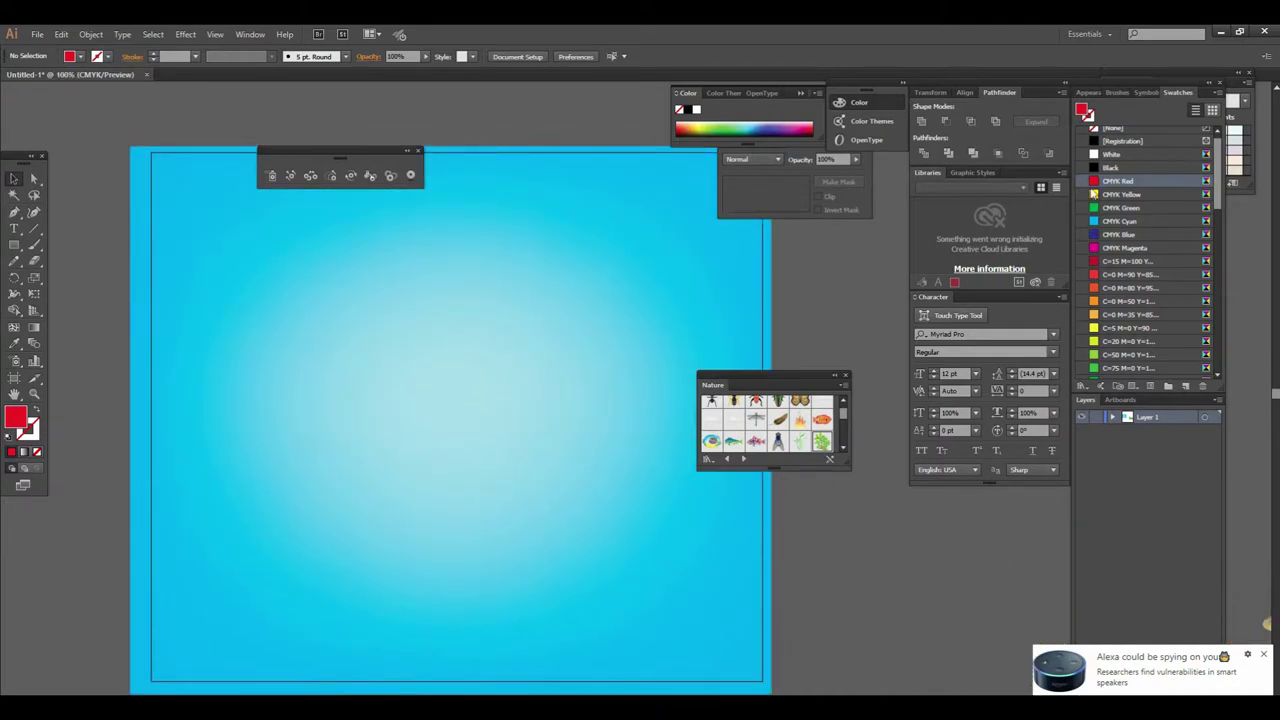
Add Trees 2 from the Nature library and spray a first tree cluster at left.
click(1148, 92)
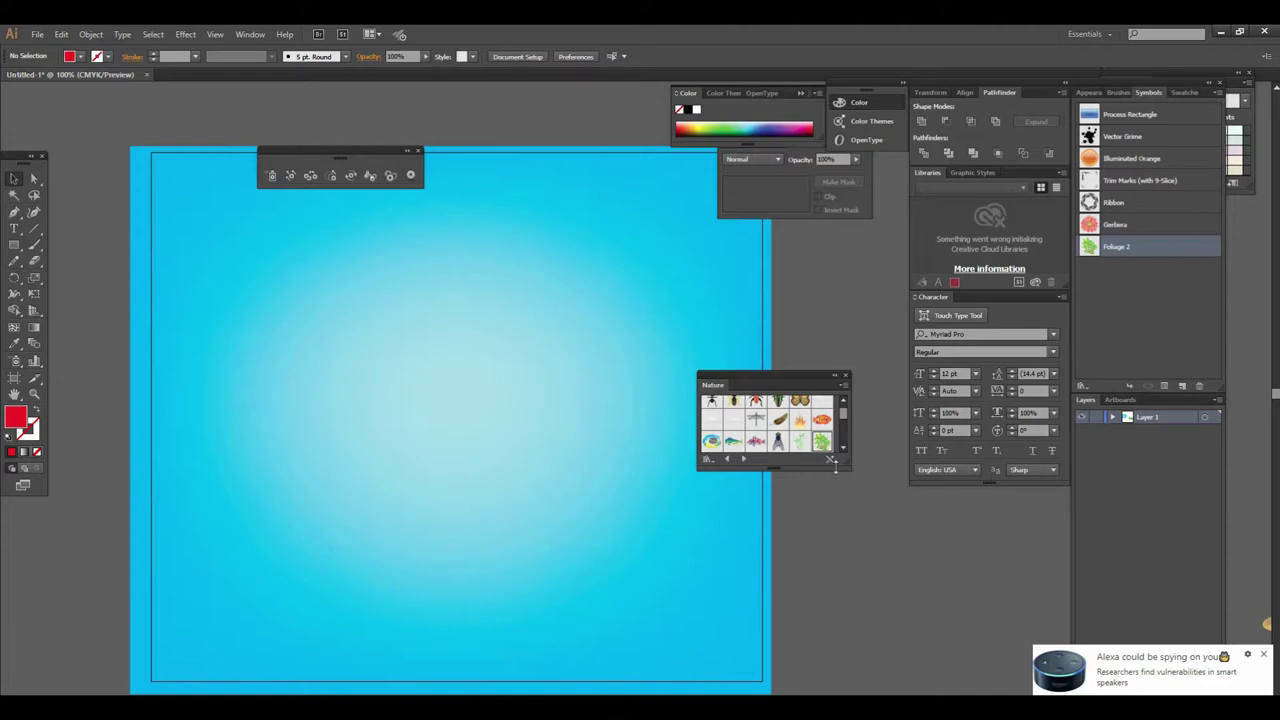
drag(847, 467, 899, 551)
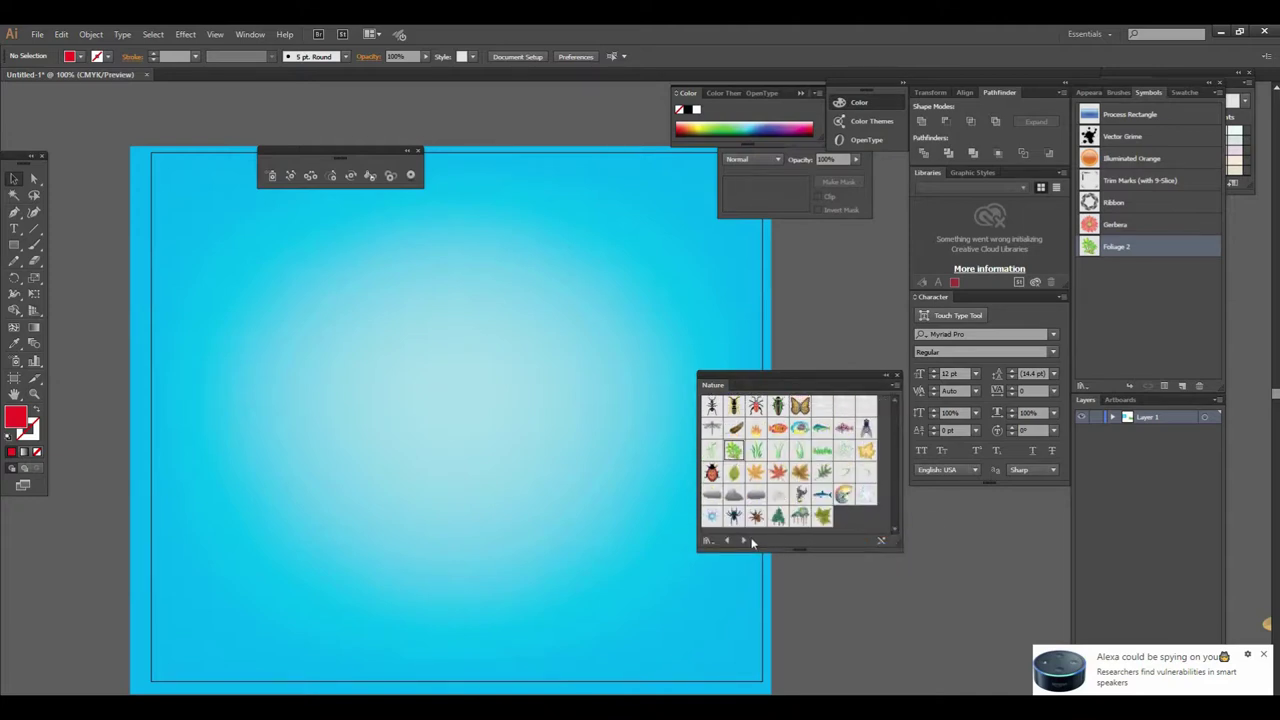
click(800, 516)
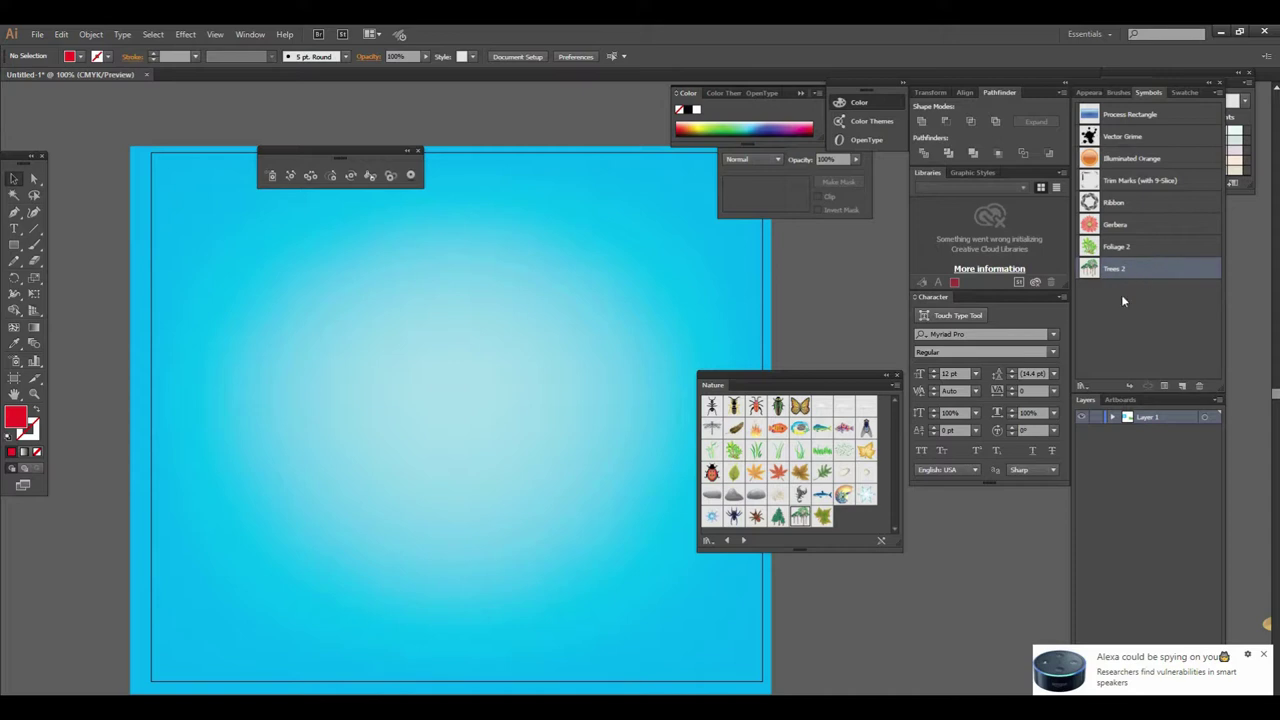
click(1265, 653)
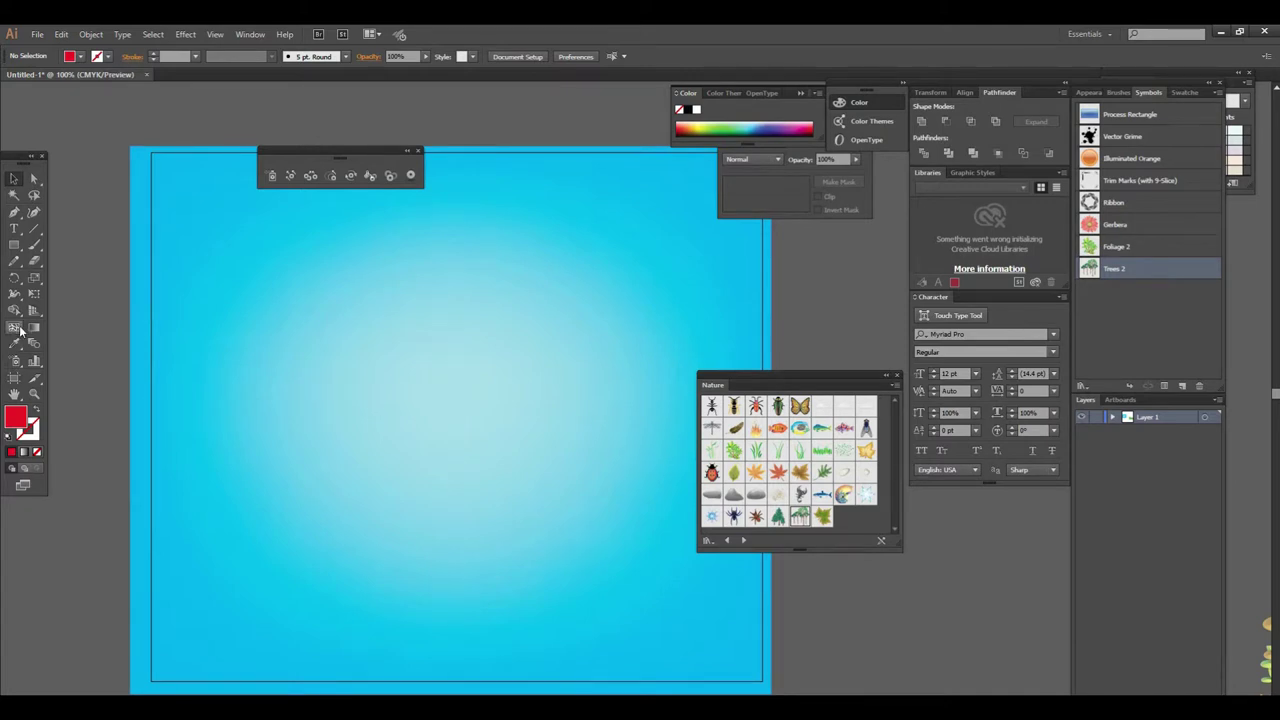
click(271, 176)
click(272, 177)
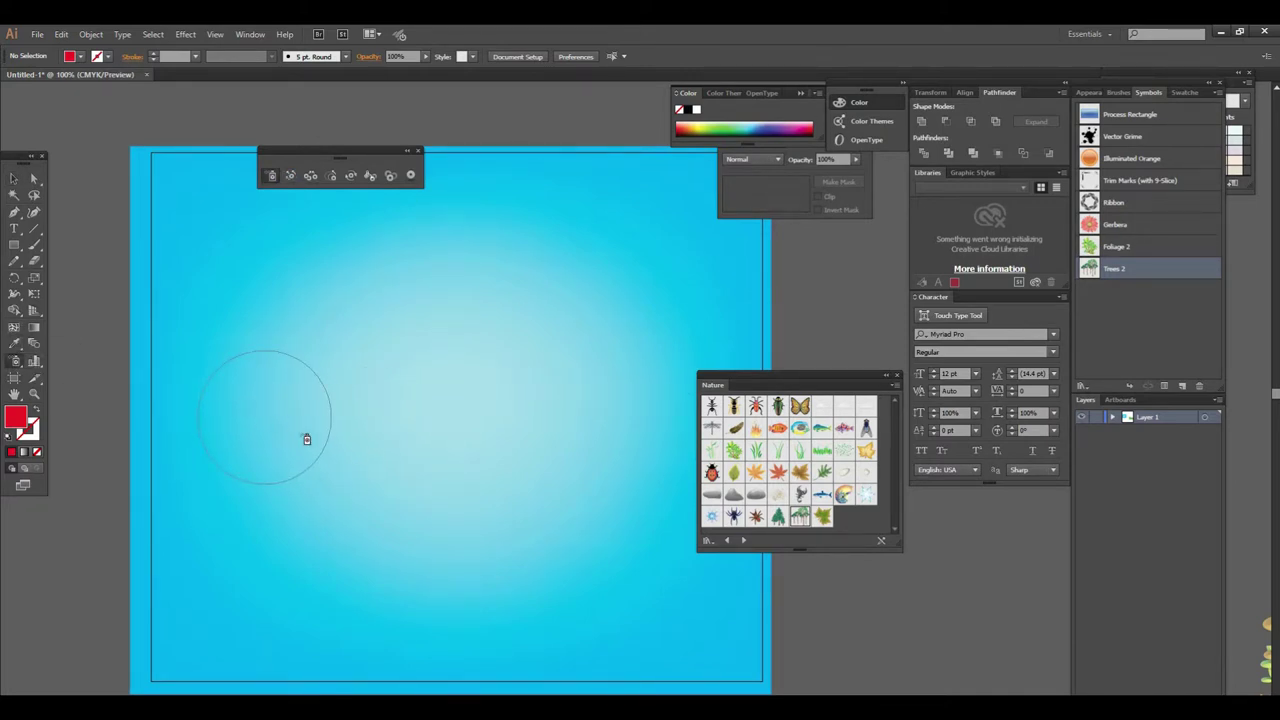
click(338, 450)
Spray Trees 2 across the sky's middle and shift trees toward the left and right edges.
mouse_move(346, 451)
mouse_down()
mouse_move(443, 455)
mouse_move(620, 430)
mouse_up()
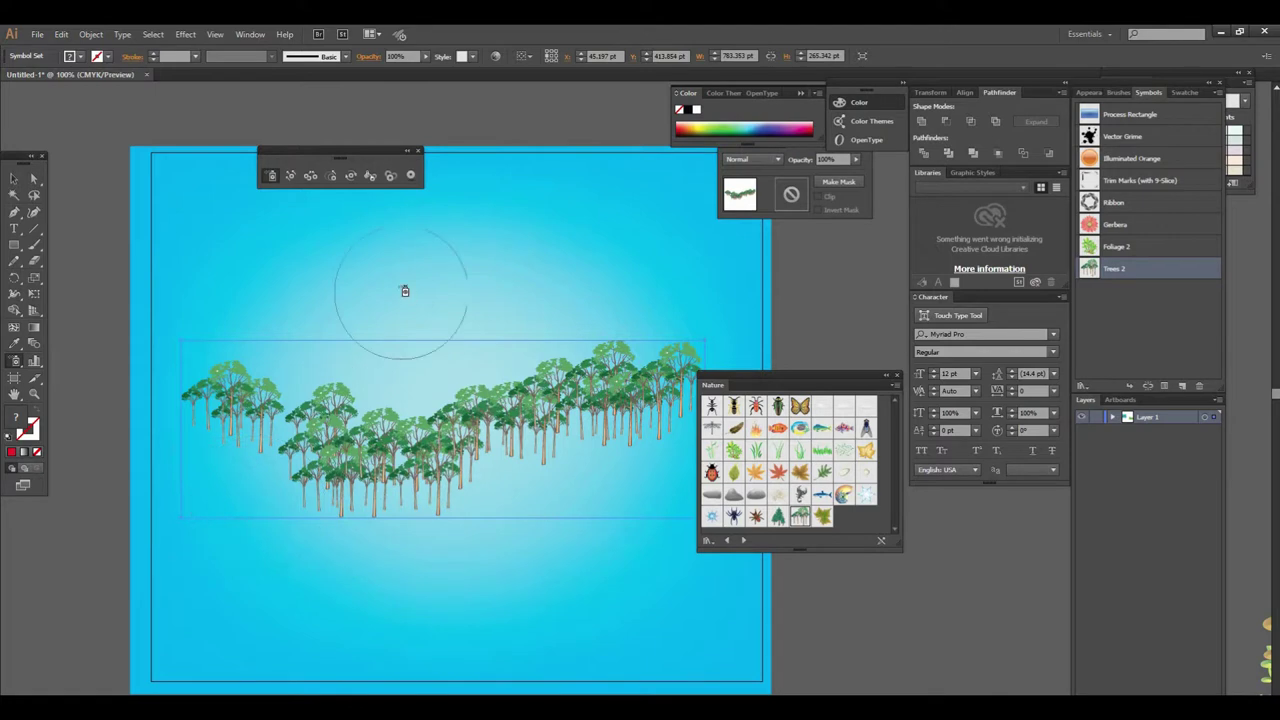
drag(218, 393, 172, 430)
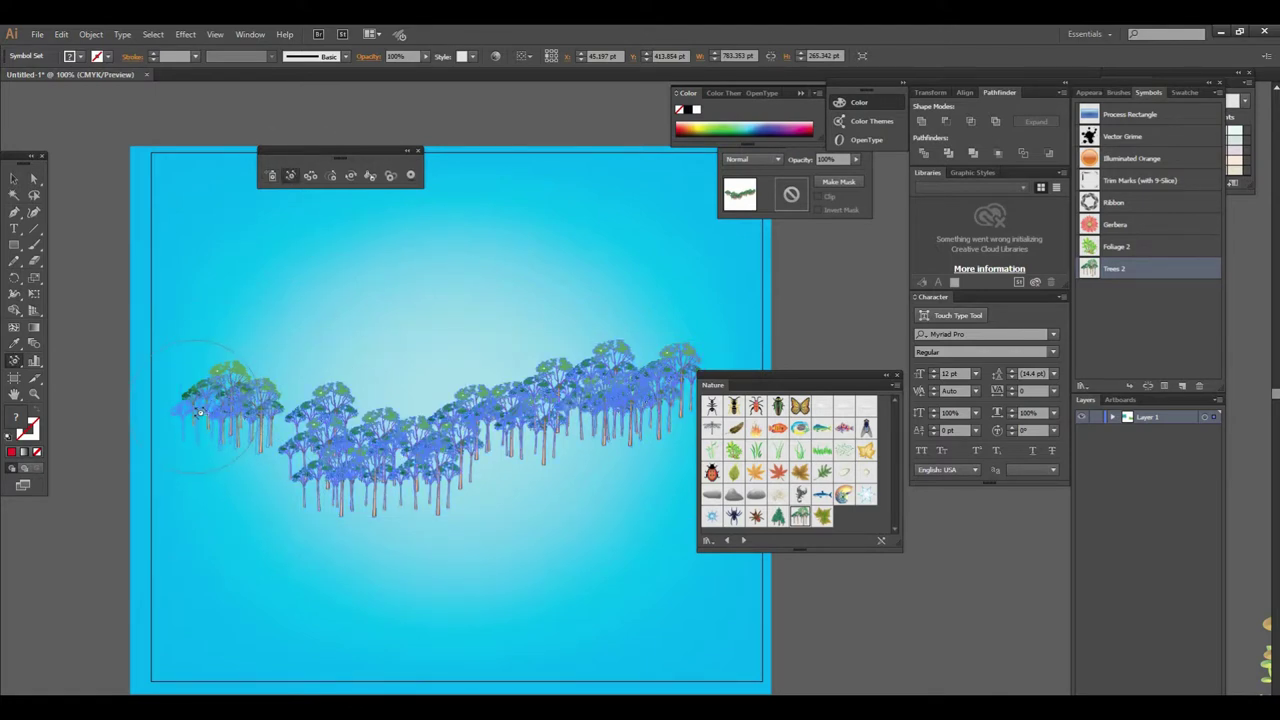
mouse_move(265, 450)
mouse_down()
mouse_move(291, 467)
mouse_move(280, 400)
mouse_move(213, 411)
mouse_move(598, 443)
mouse_move(529, 471)
mouse_move(480, 430)
mouse_up()
mouse_move(590, 428)
mouse_down()
mouse_move(610, 415)
mouse_move(678, 450)
mouse_move(600, 410)
mouse_move(614, 428)
mouse_move(570, 457)
mouse_move(560, 450)
mouse_up()
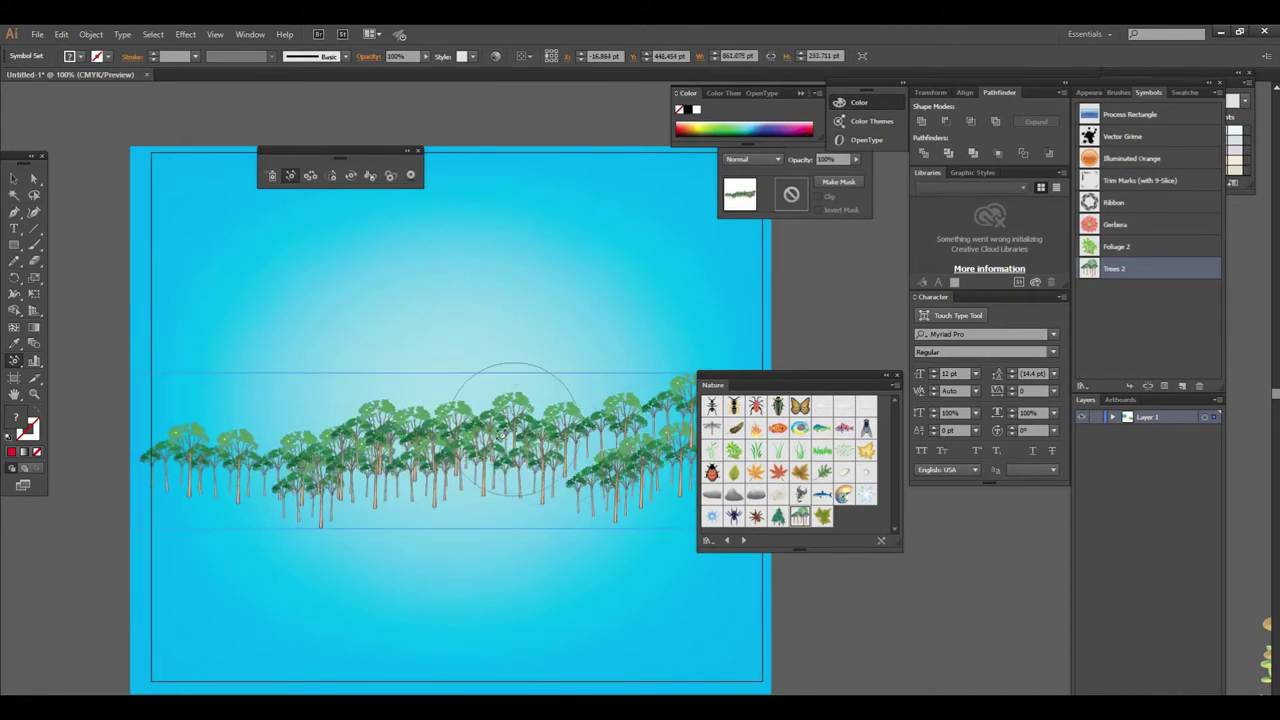
click(311, 176)
Scrunch the trees closer together and vary the sizes of trees at both row ends.
mouse_move(425, 398)
mouse_down()
mouse_move(416, 410)
mouse_move(494, 382)
mouse_up()
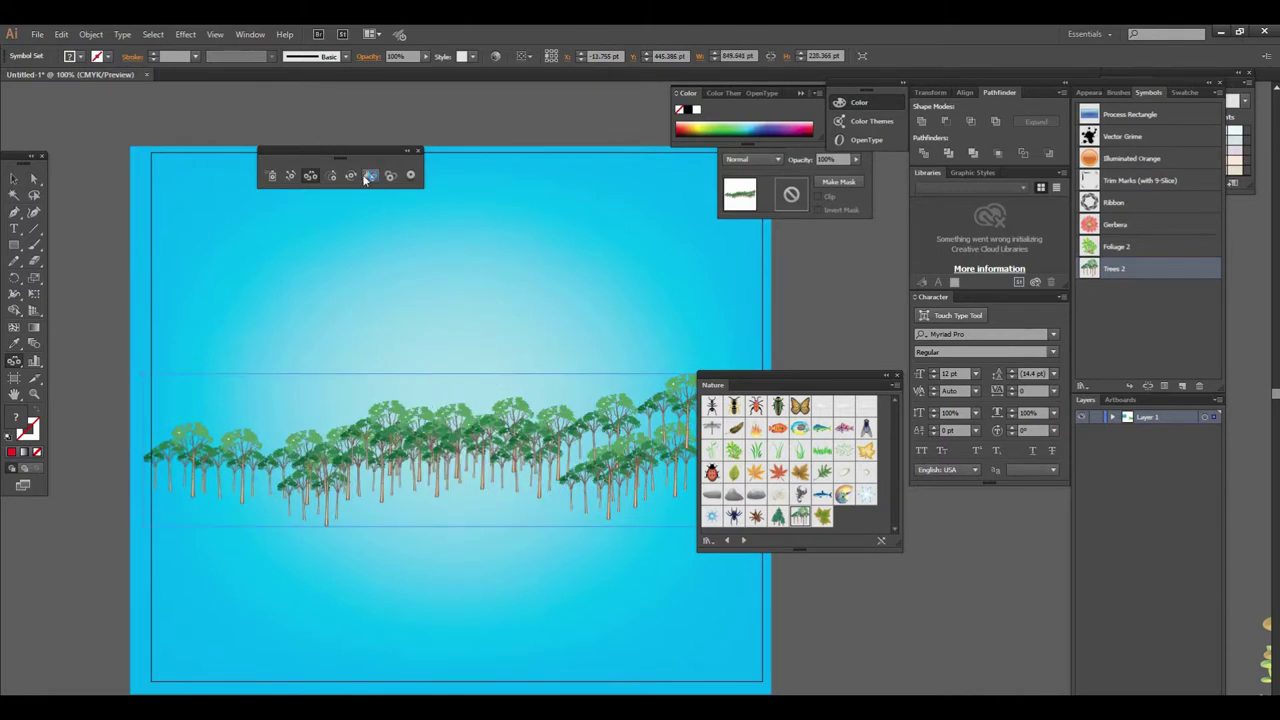
click(333, 178)
drag(386, 419, 383, 415)
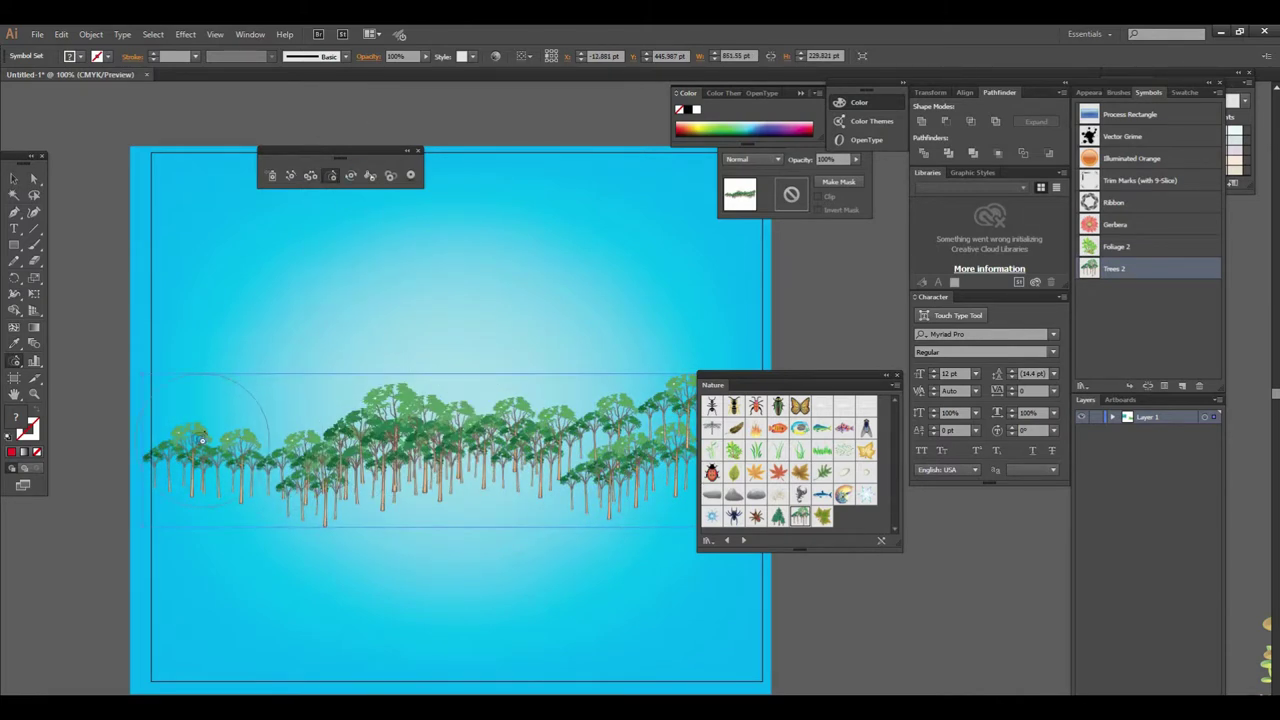
drag(201, 440, 205, 438)
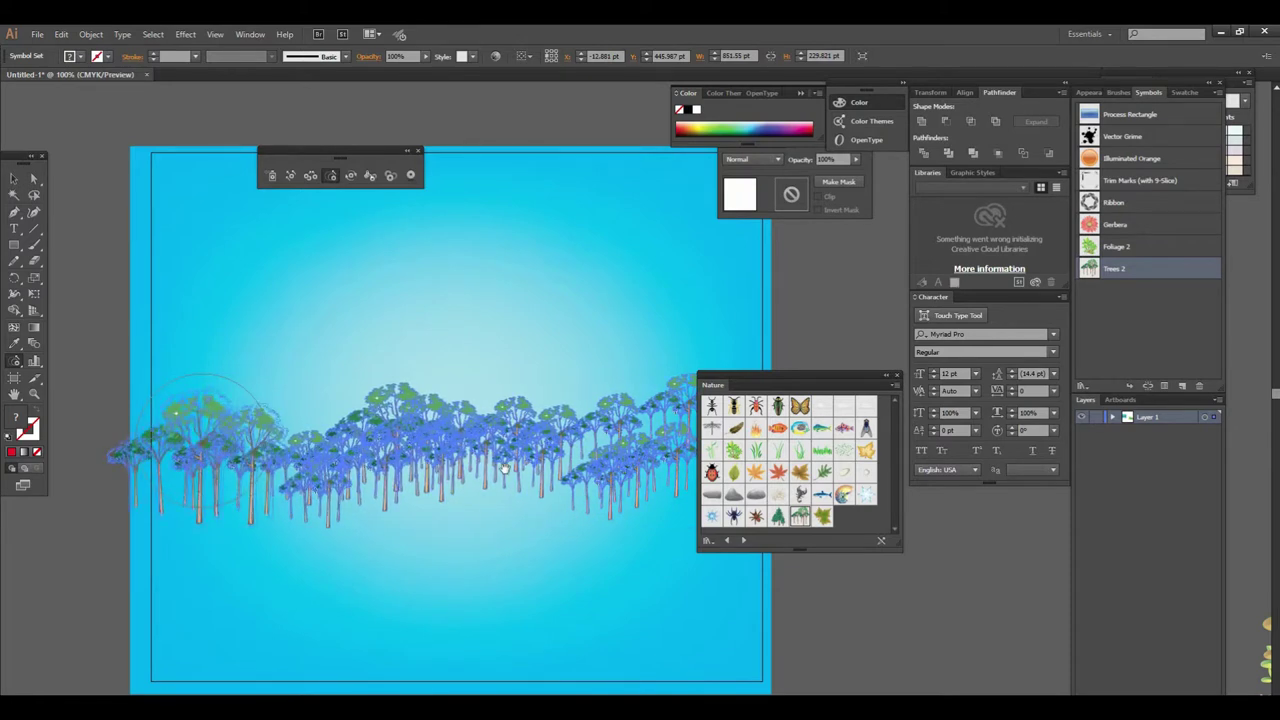
drag(500, 475, 384, 463)
drag(539, 372, 539, 372)
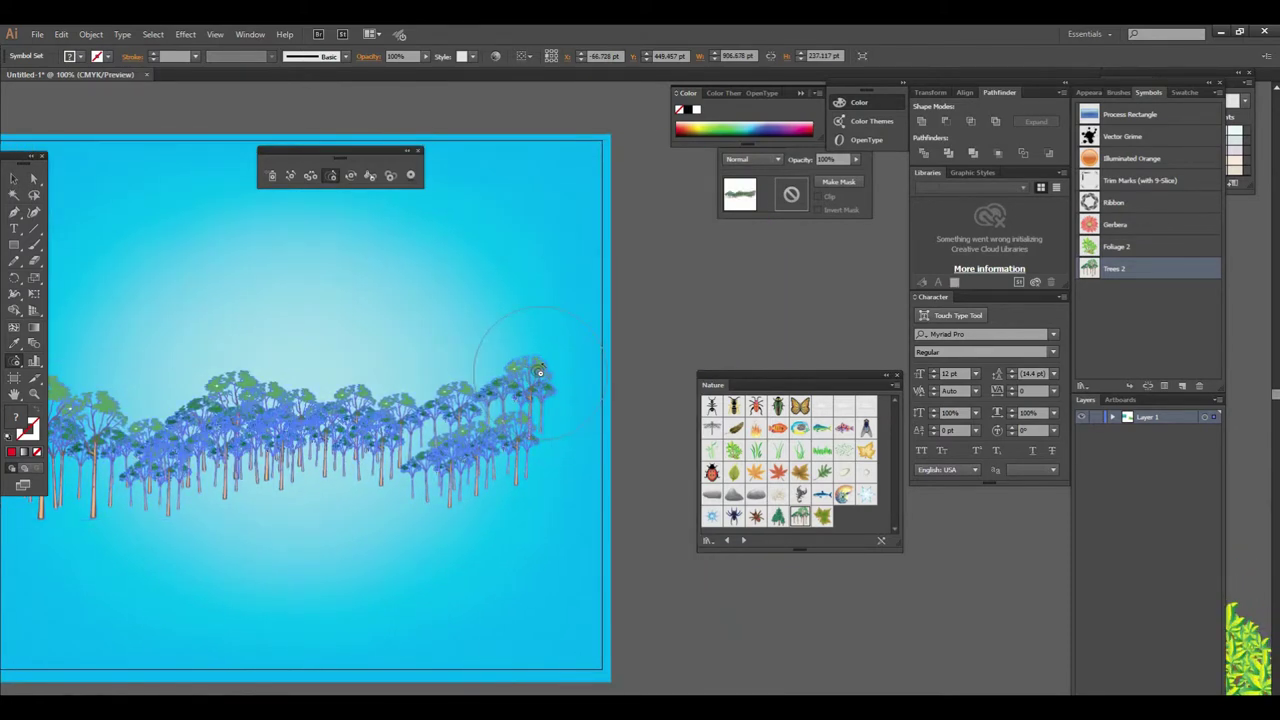
mouse_move(432, 469)
mouse_down()
mouse_move(603, 510)
mouse_move(519, 457)
mouse_up()
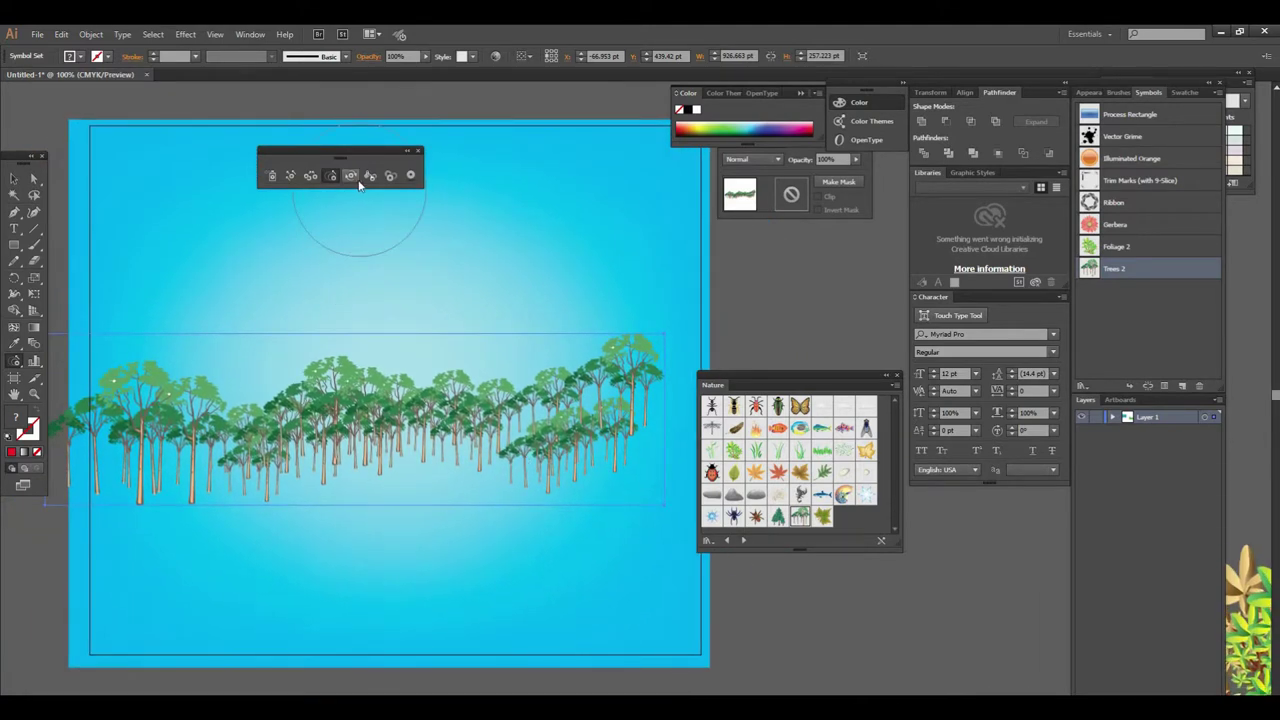
Fade trees at the row's right and left-centre, then move the tree row down.
click(351, 176)
drag(256, 460, 257, 465)
click(392, 176)
drag(551, 444, 582, 434)
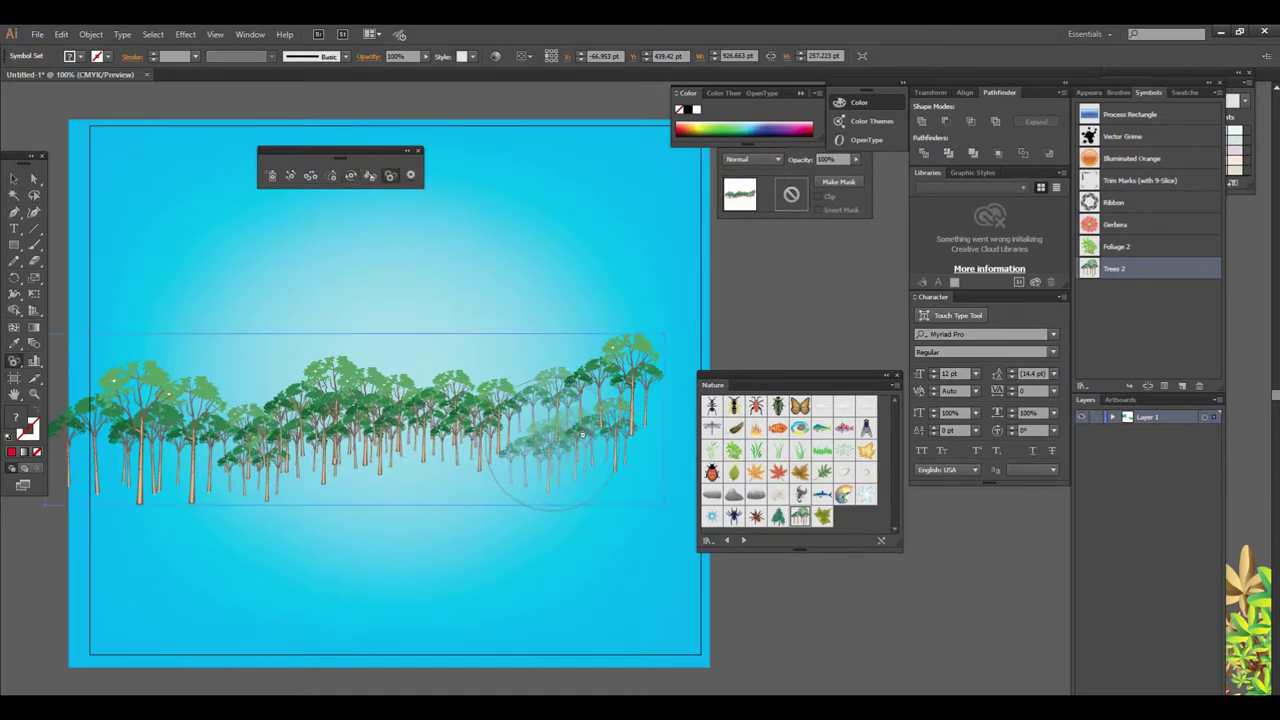
drag(196, 436, 371, 471)
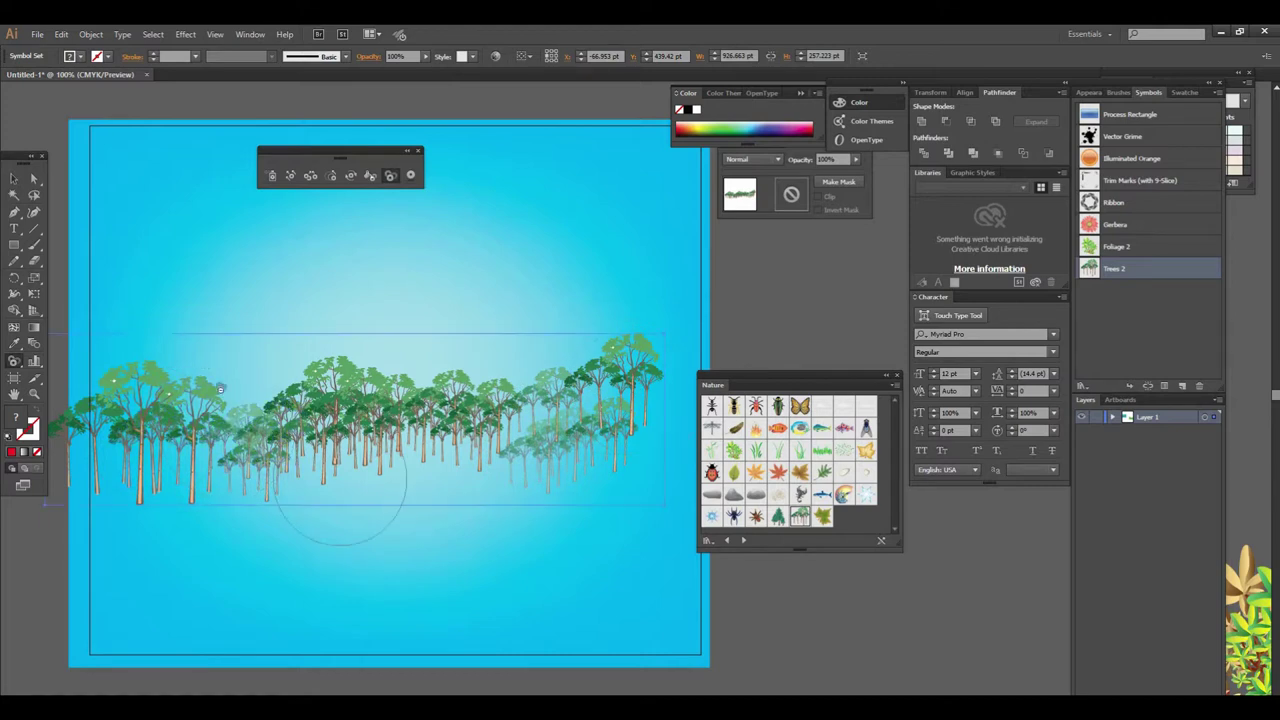
click(14, 178)
drag(523, 477, 561, 598)
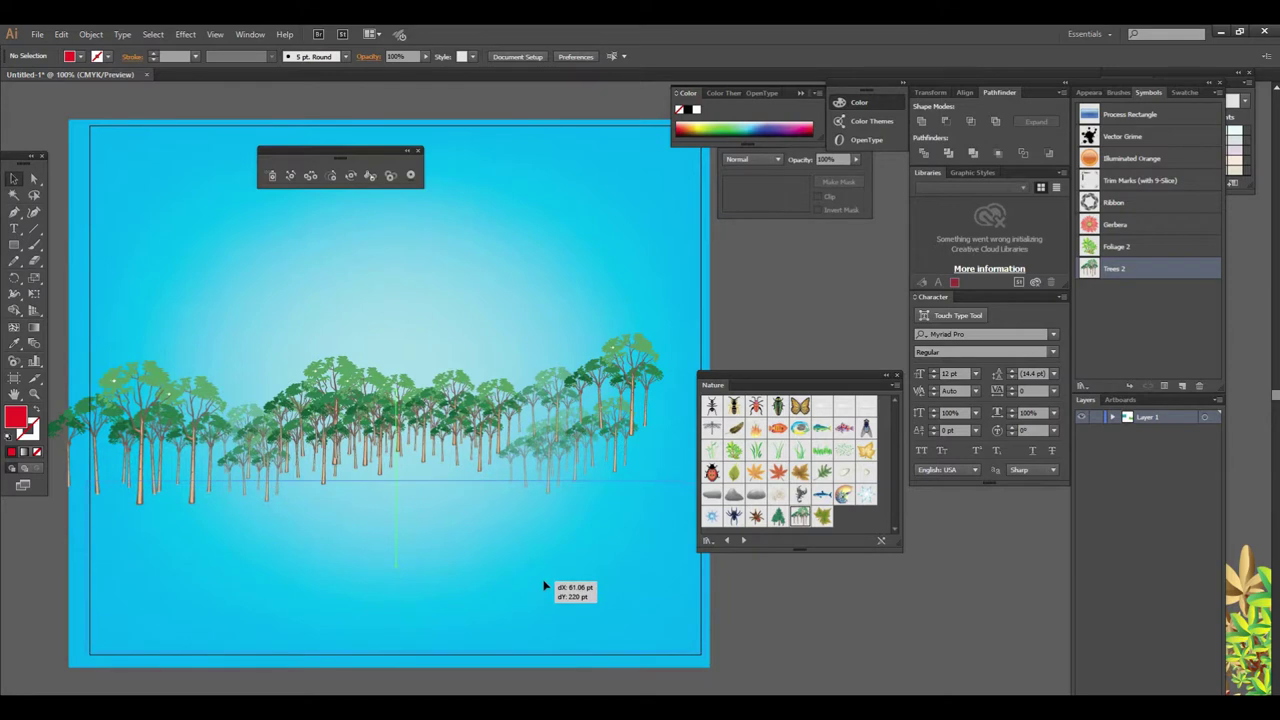
Move the tree row higher on the artboard and stretch it wider than the cyan sky.
drag(561, 598, 555, 592)
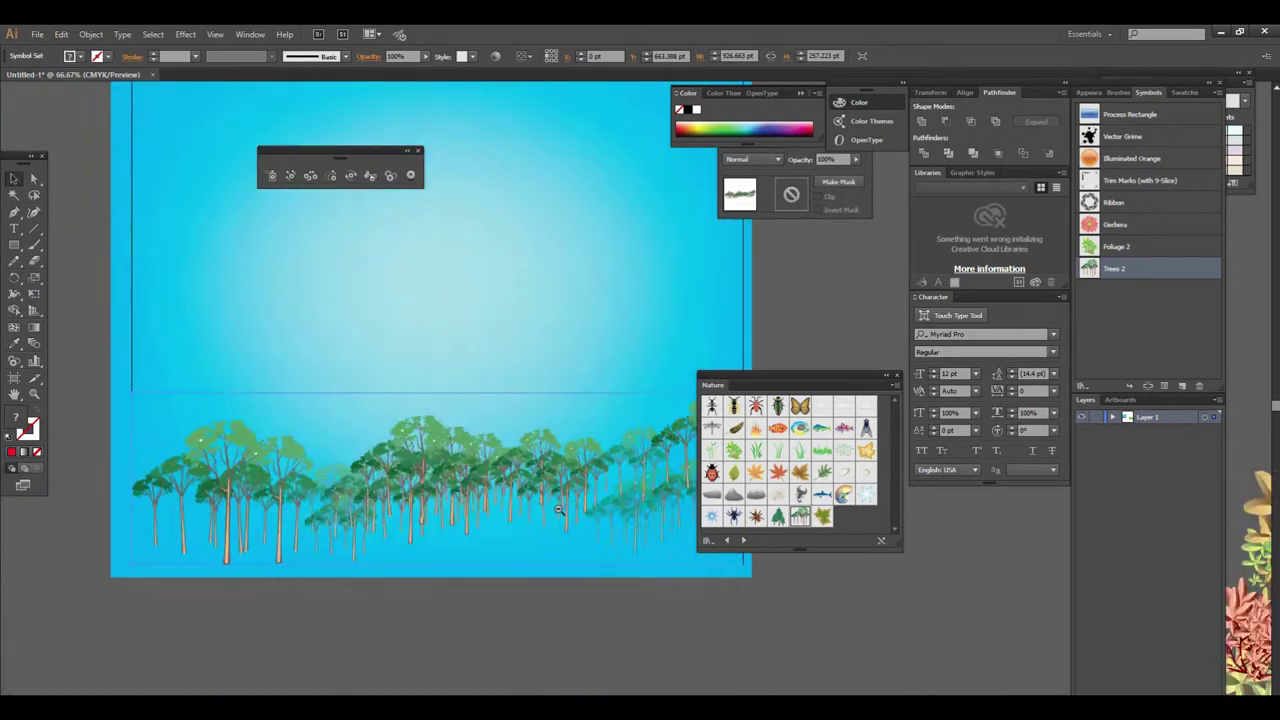
key(ctrl+minus)
drag(494, 512, 344, 672)
drag(506, 480, 506, 416)
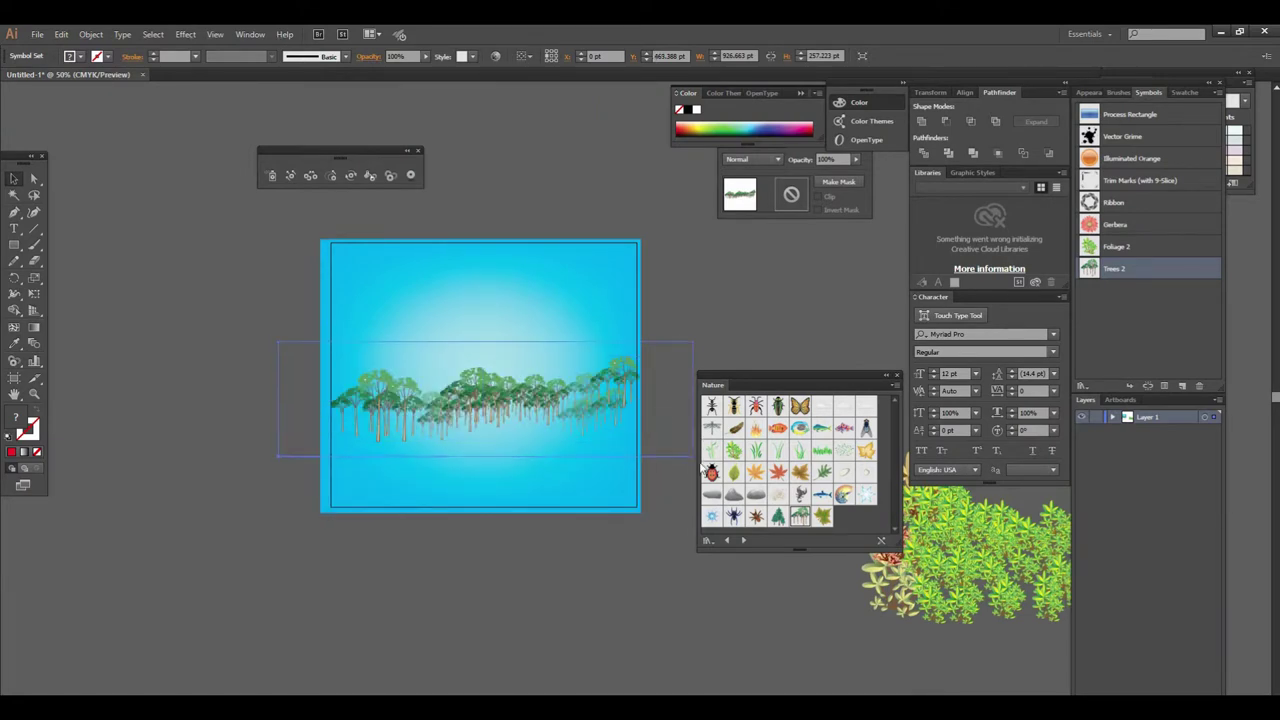
drag(640, 442, 705, 459)
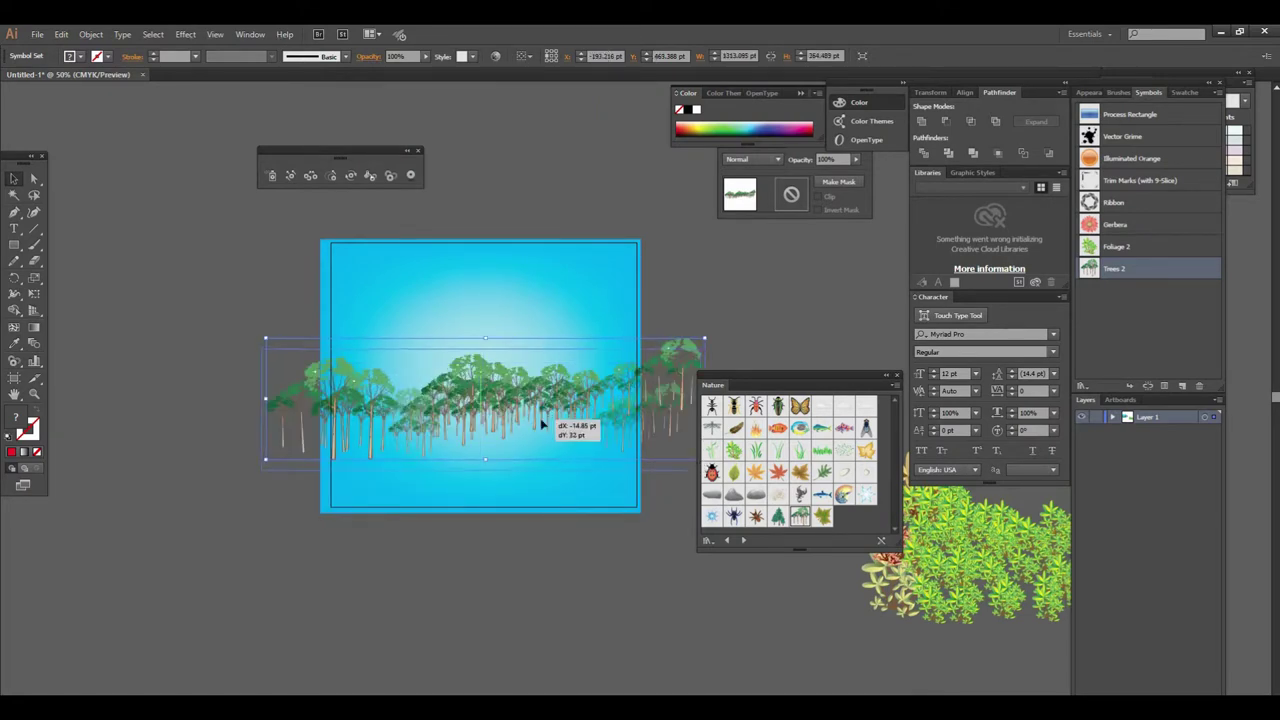
click(543, 583)
Bring the foliage set from beside the artboard onto its lower part.
drag(589, 571, 492, 541)
ctrl+alt+click(492, 541)
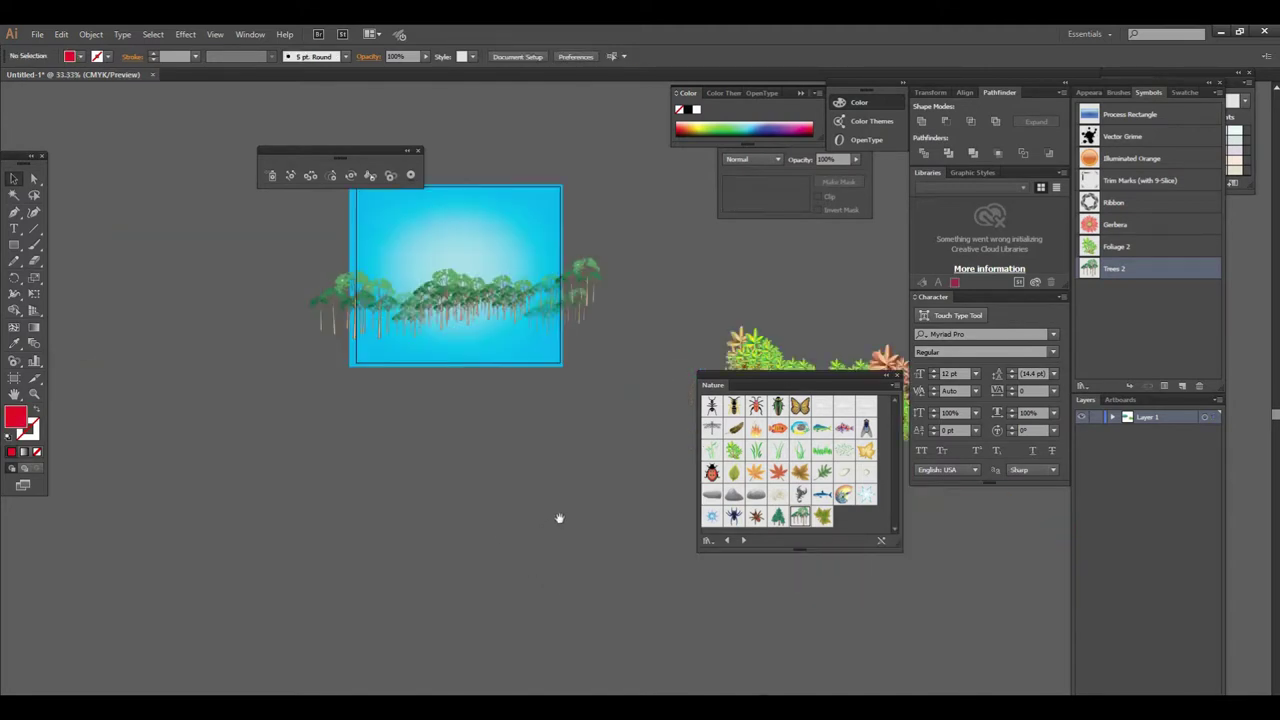
drag(714, 328, 433, 383)
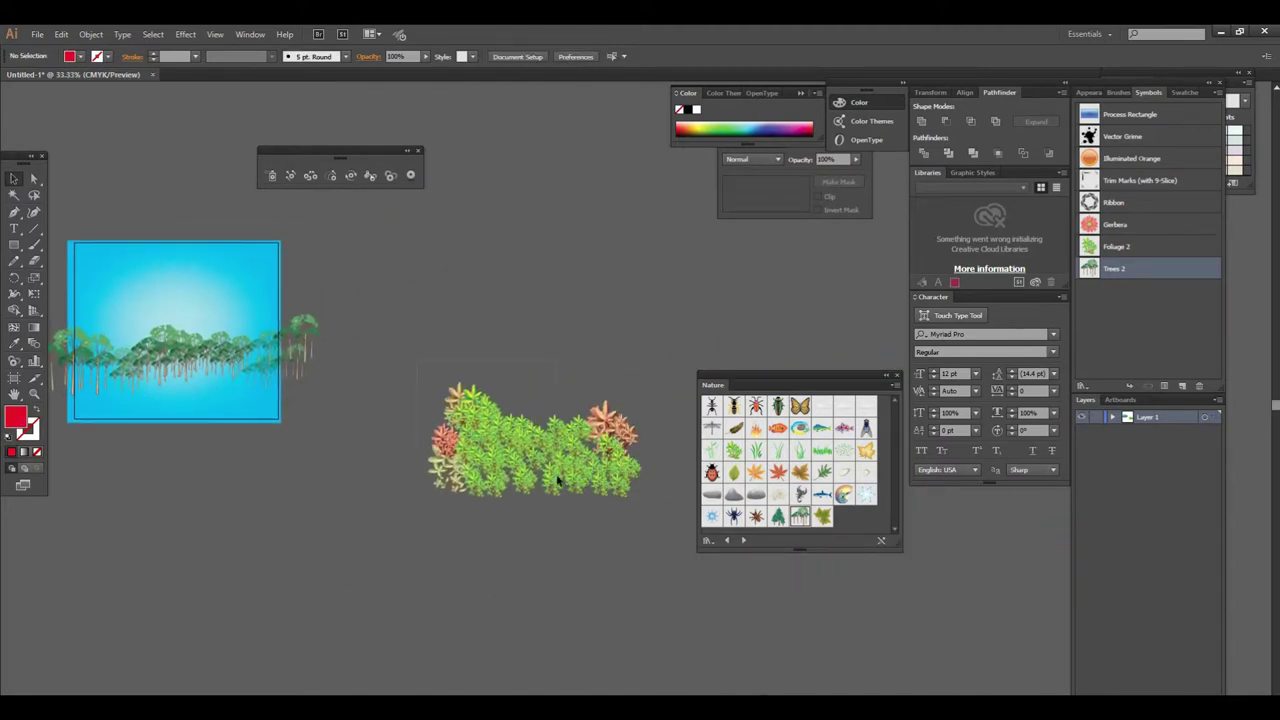
mouse_move(622, 503)
mouse_down()
mouse_move(204, 398)
mouse_move(222, 402)
mouse_up()
ctrl+click(336, 404)
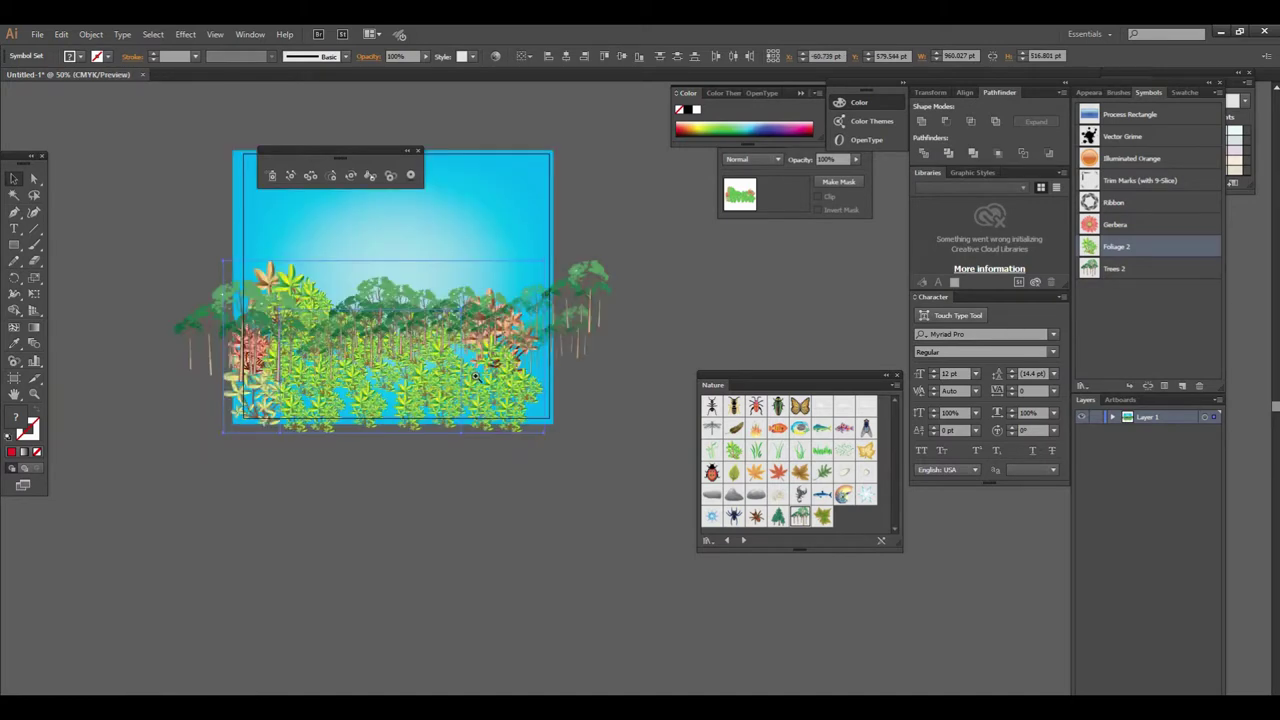
Scale up the foliage, place it at the lower left, and bring it in front of the trees.
key(ctrl+equal)
drag(573, 315, 500, 352)
drag(422, 414, 276, 503)
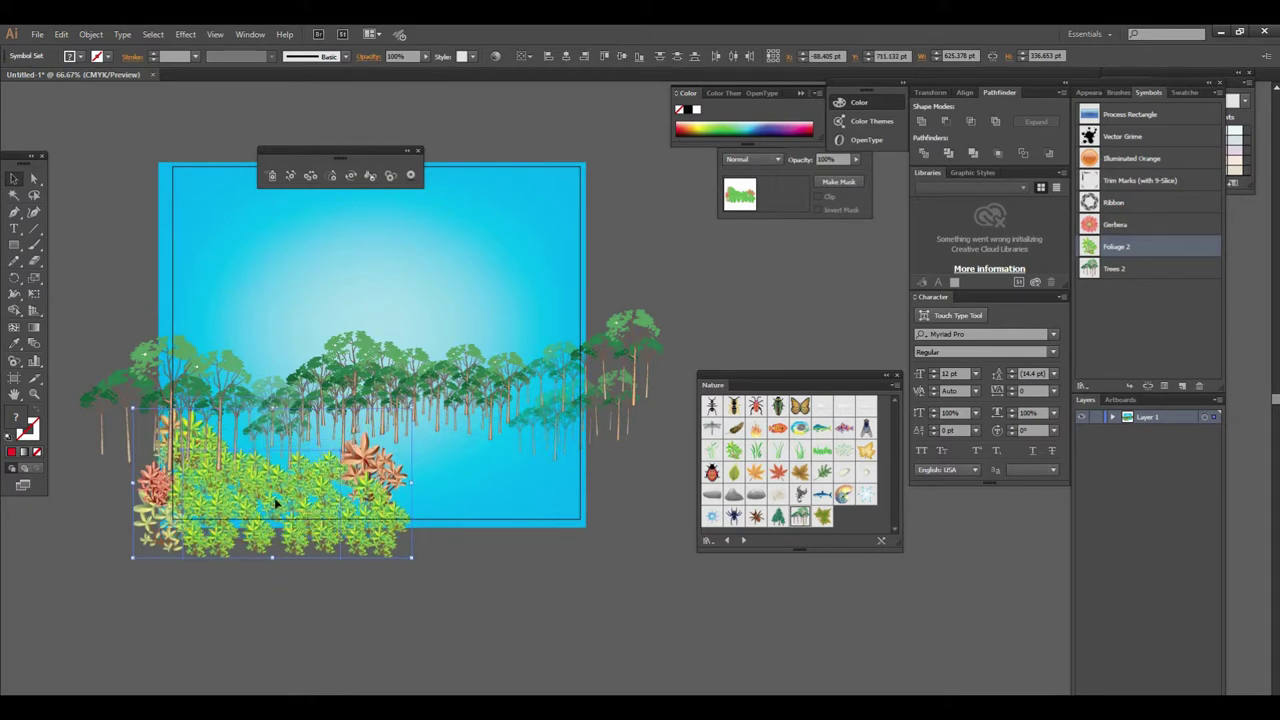
right_click(277, 500)
mouse_move(314, 577)
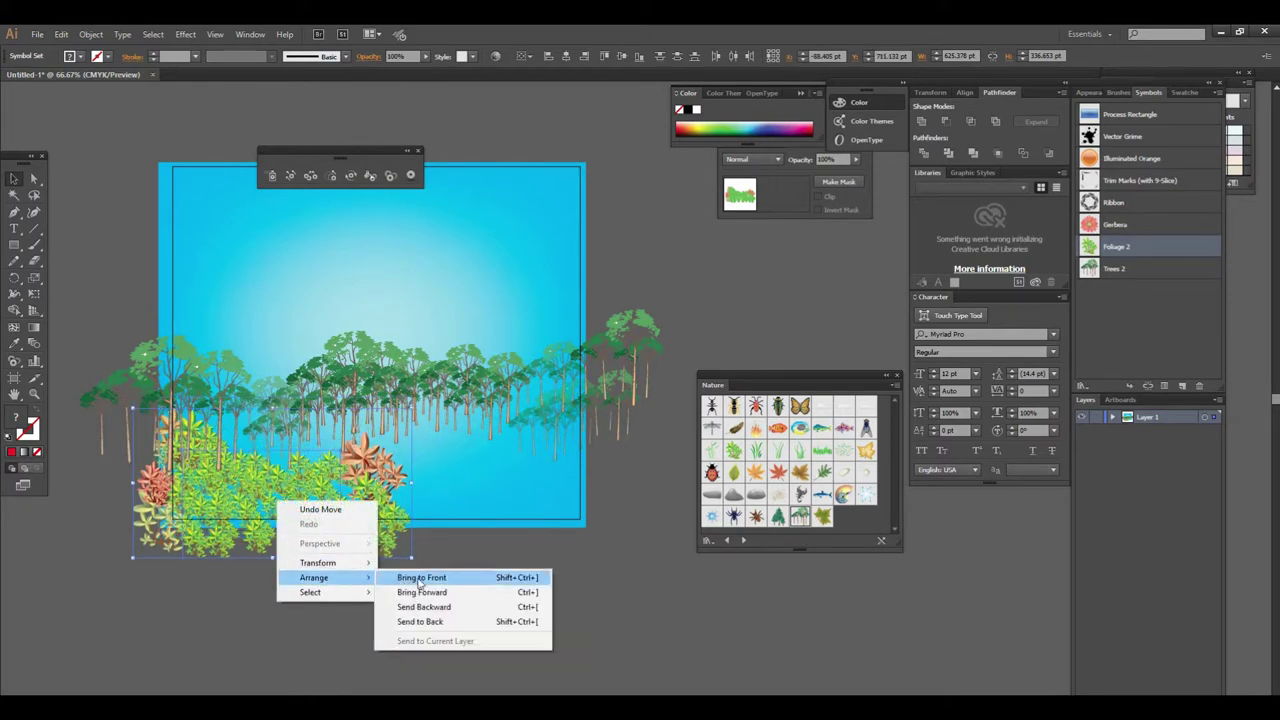
click(410, 579)
Alt-drag a duplicate foliage patch to the artboard's lower right.
drag(309, 508, 490, 488)
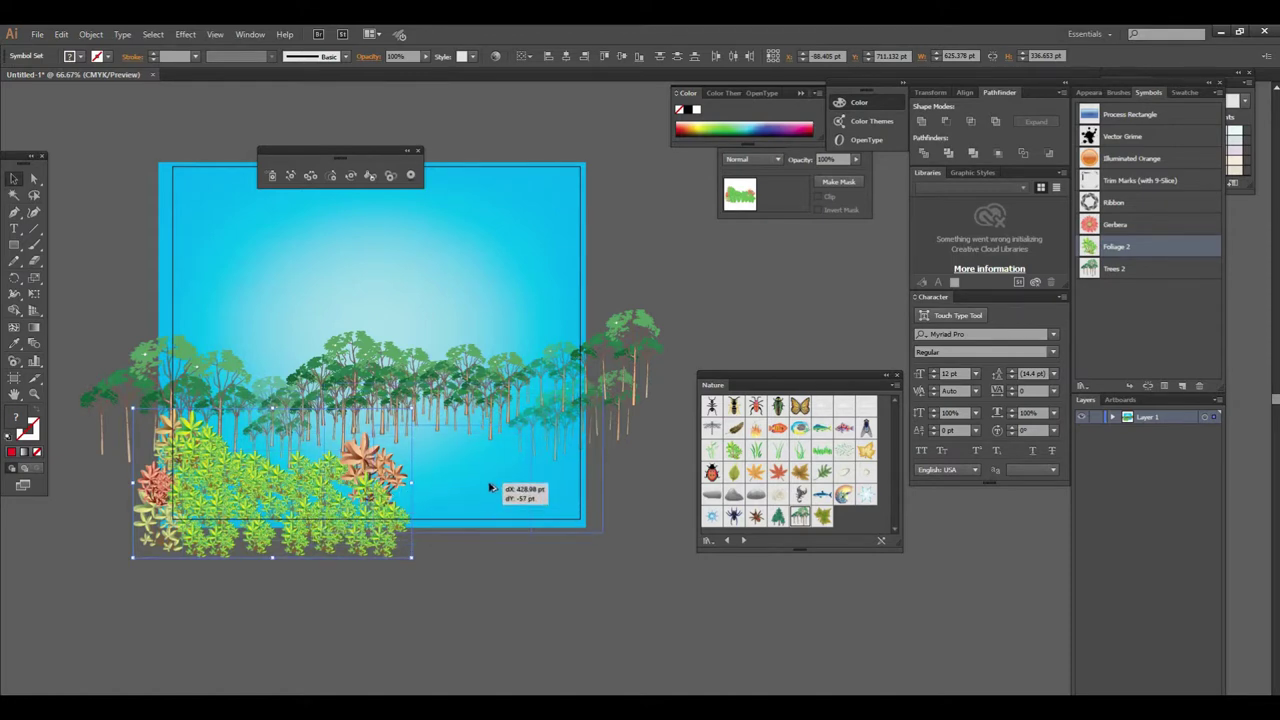
drag(465, 582, 463, 590)
click(460, 585)
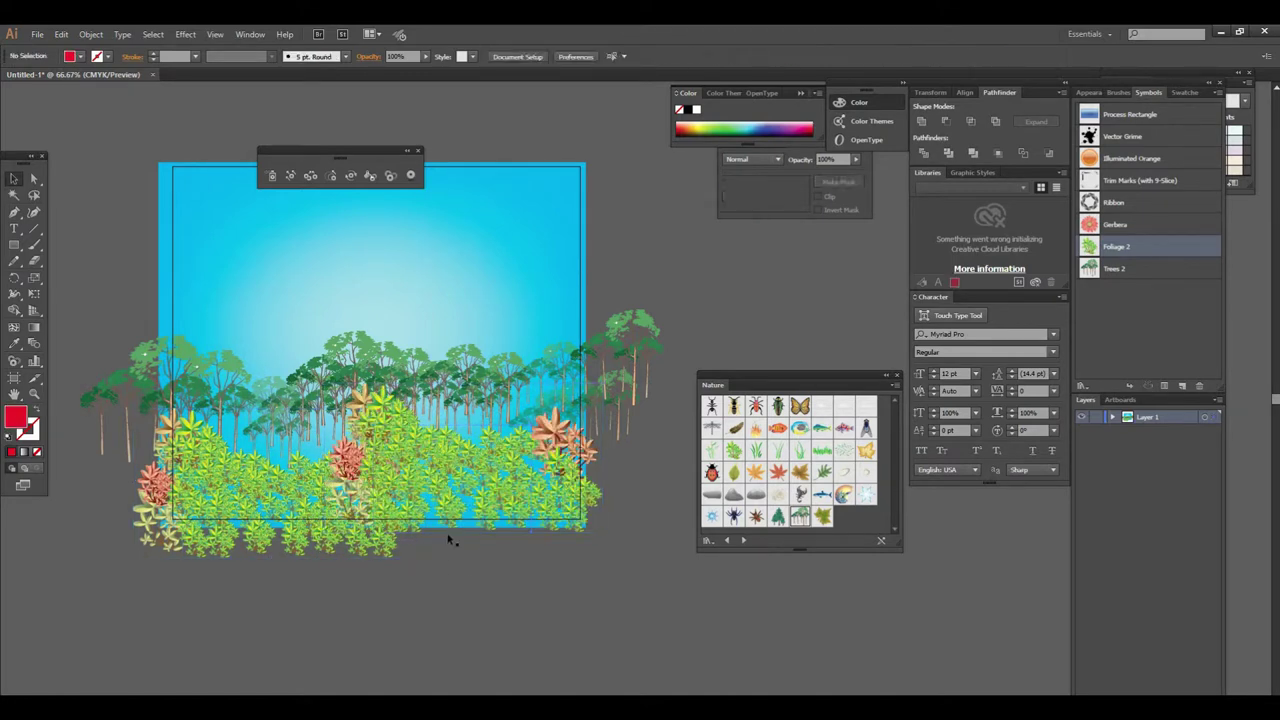
click(412, 372)
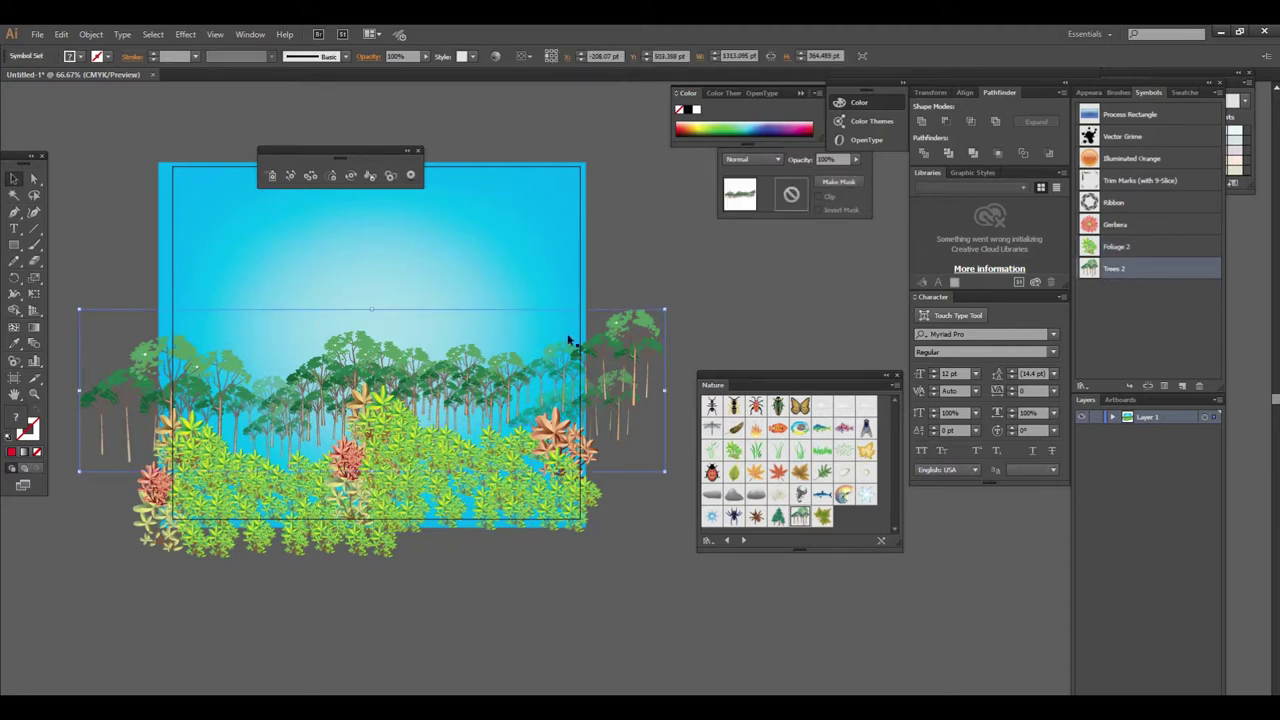
Enlarge the tree row and shift it up and right.
drag(662, 312, 749, 286)
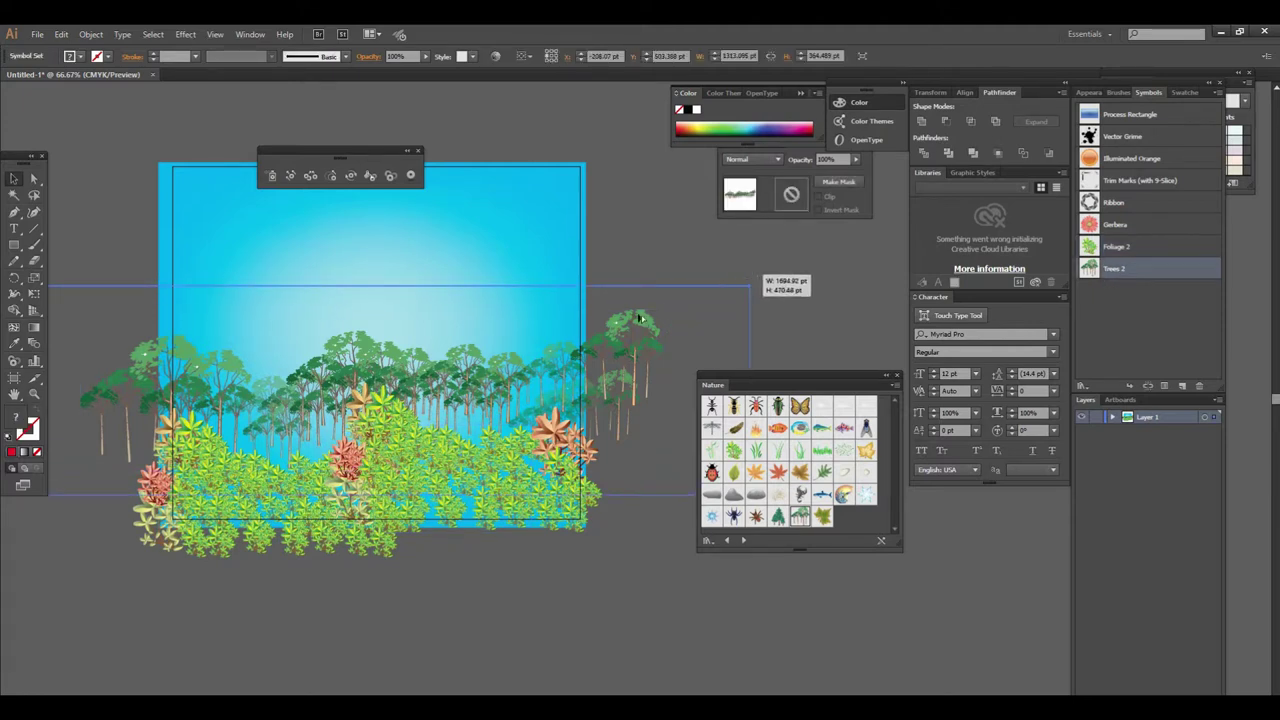
mouse_move(453, 379)
mouse_down()
mouse_move(466, 354)
mouse_move(472, 377)
mouse_up()
alt+click(482, 389)
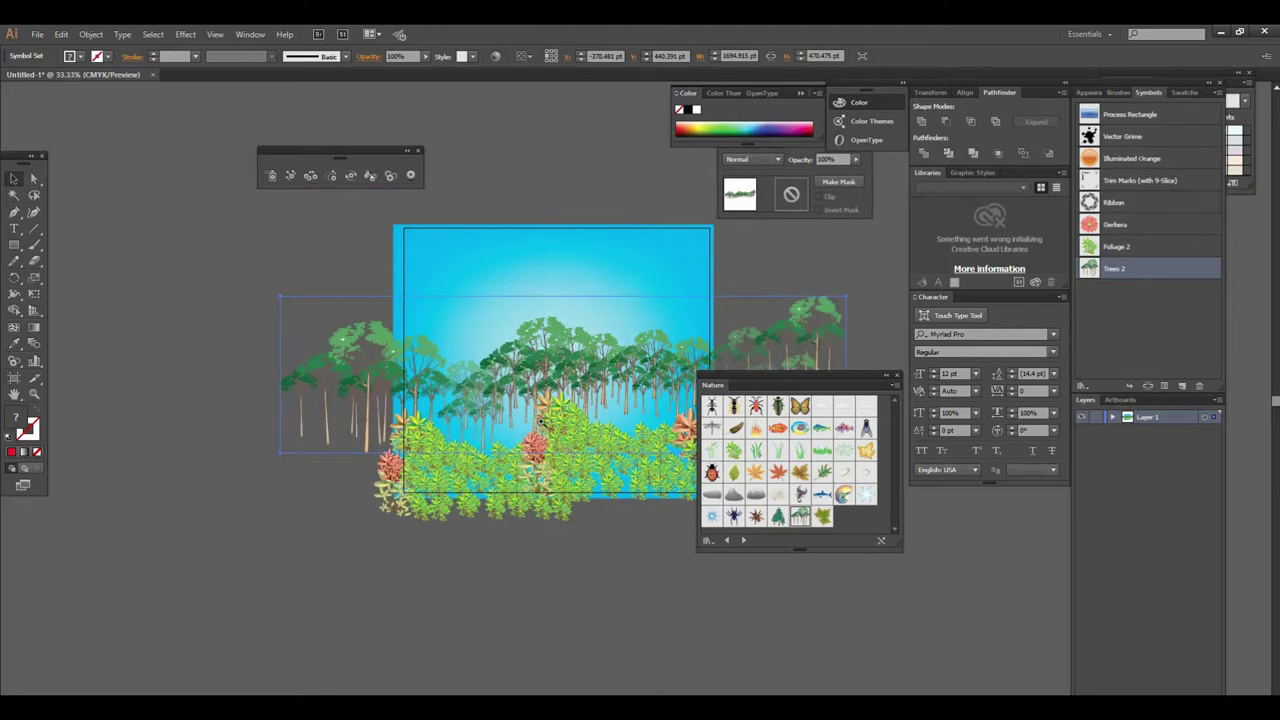
alt+click(539, 419)
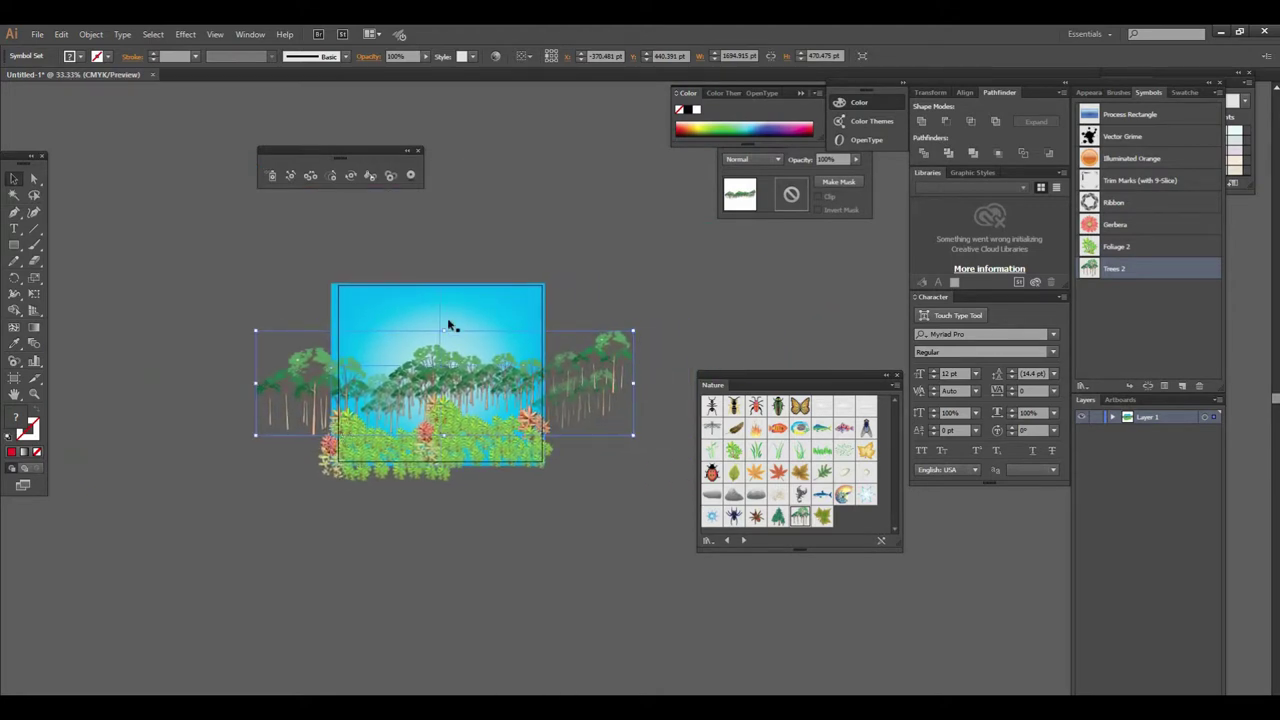
Widen the artboard by dragging its left edge outward.
click(449, 323)
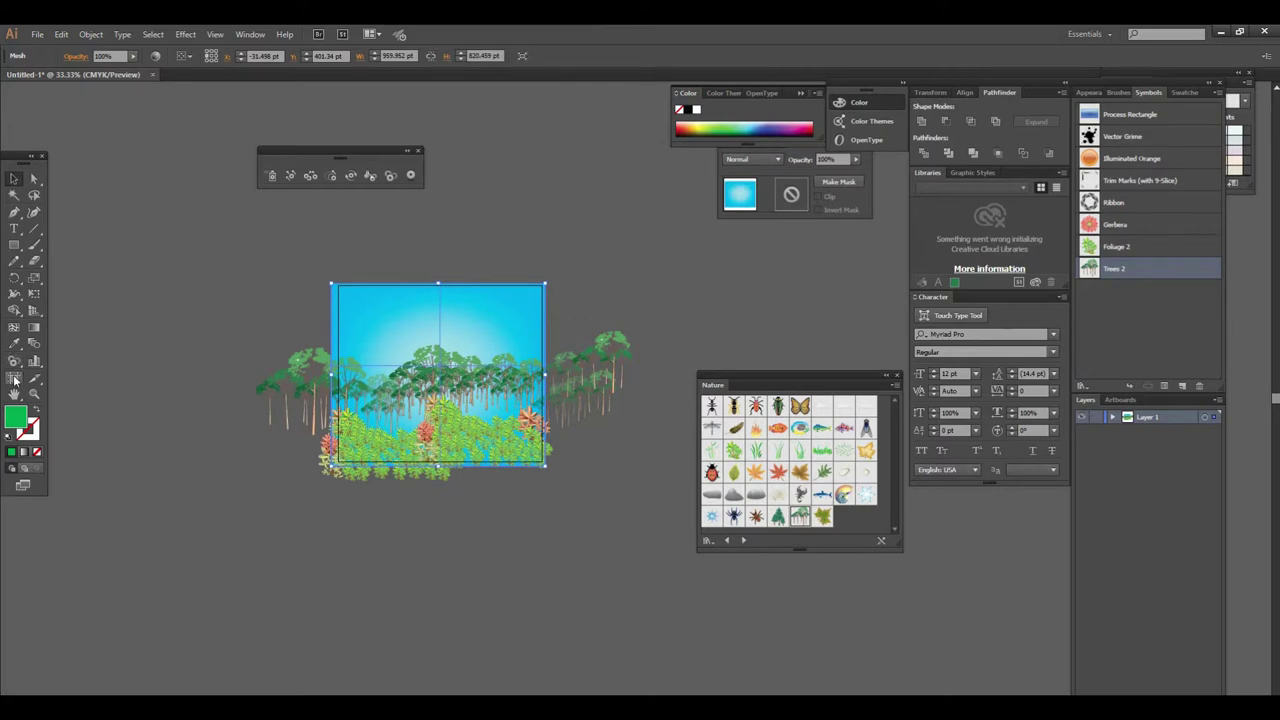
click(14, 378)
drag(329, 378, 216, 390)
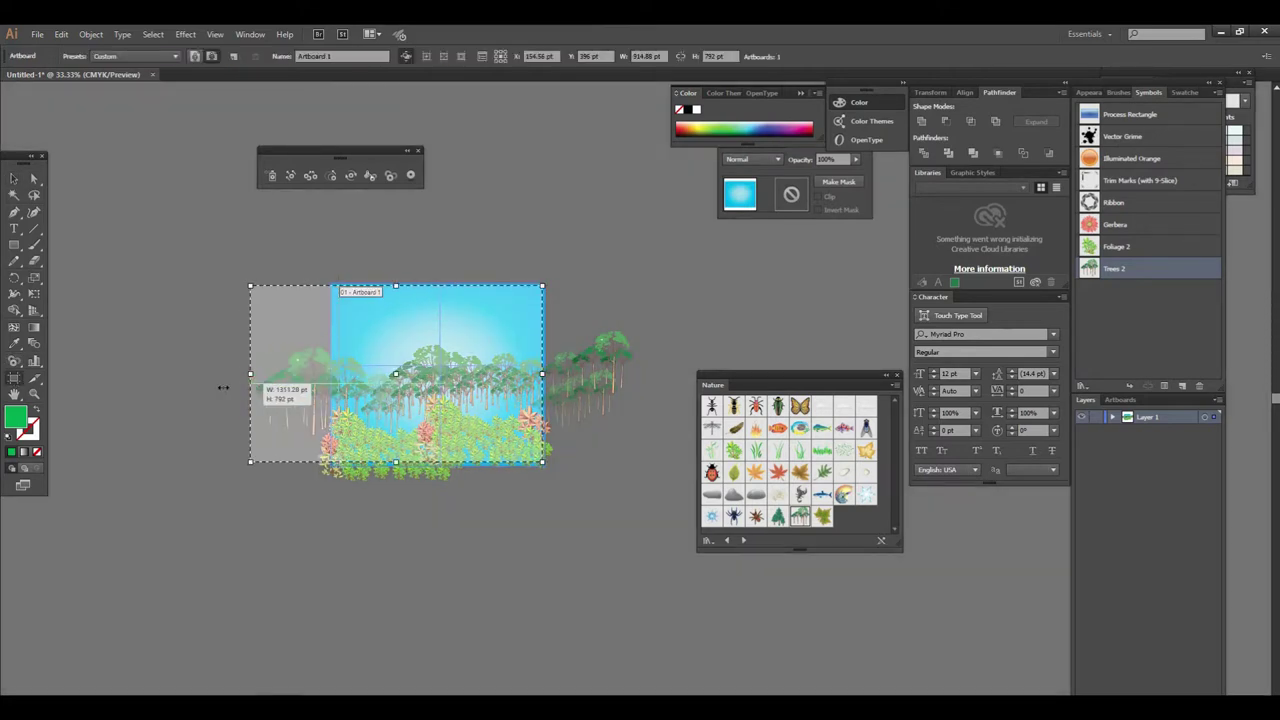
click(14, 178)
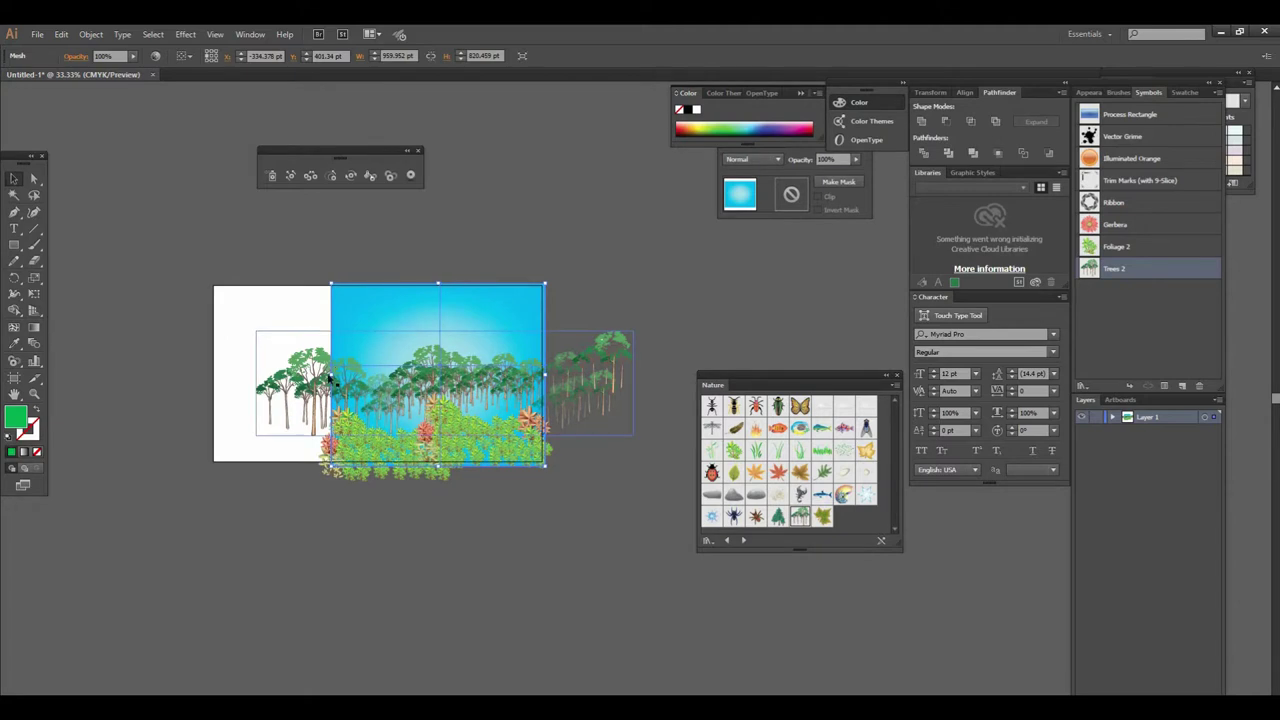
Stretch the cyan sky to fill the wider artboard and lock it.
drag(329, 378, 214, 390)
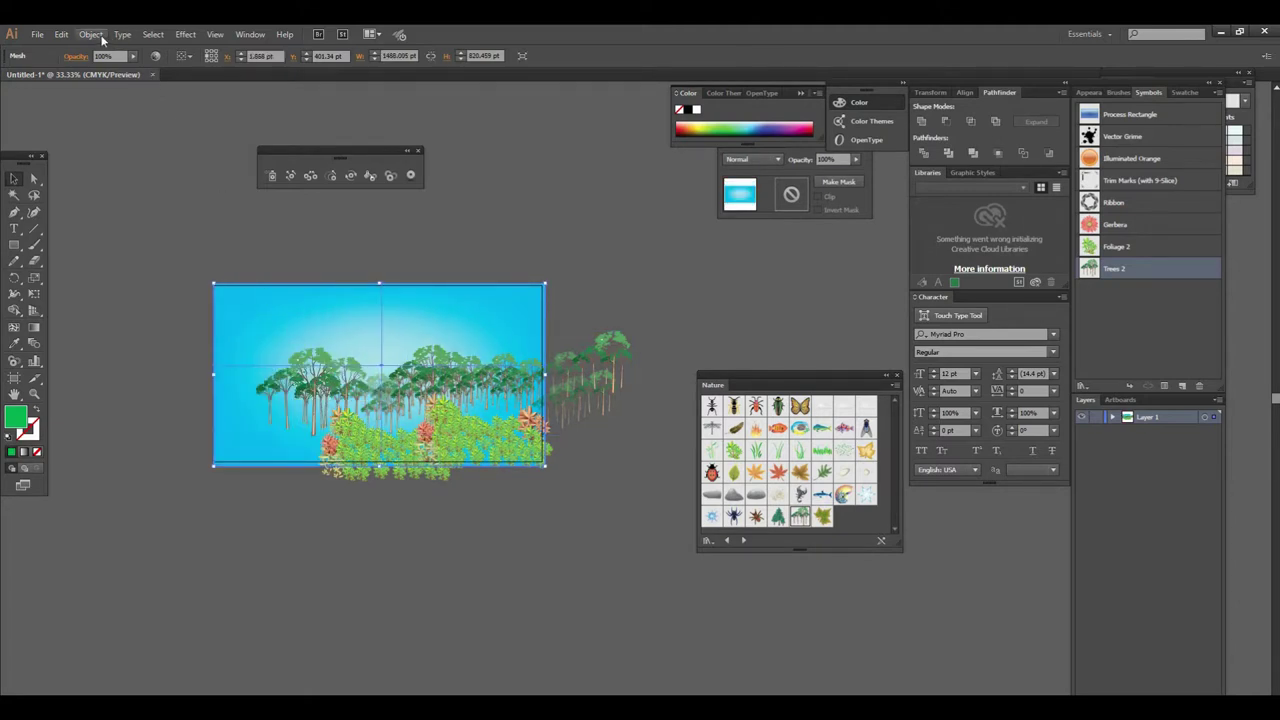
click(101, 37)
click(300, 110)
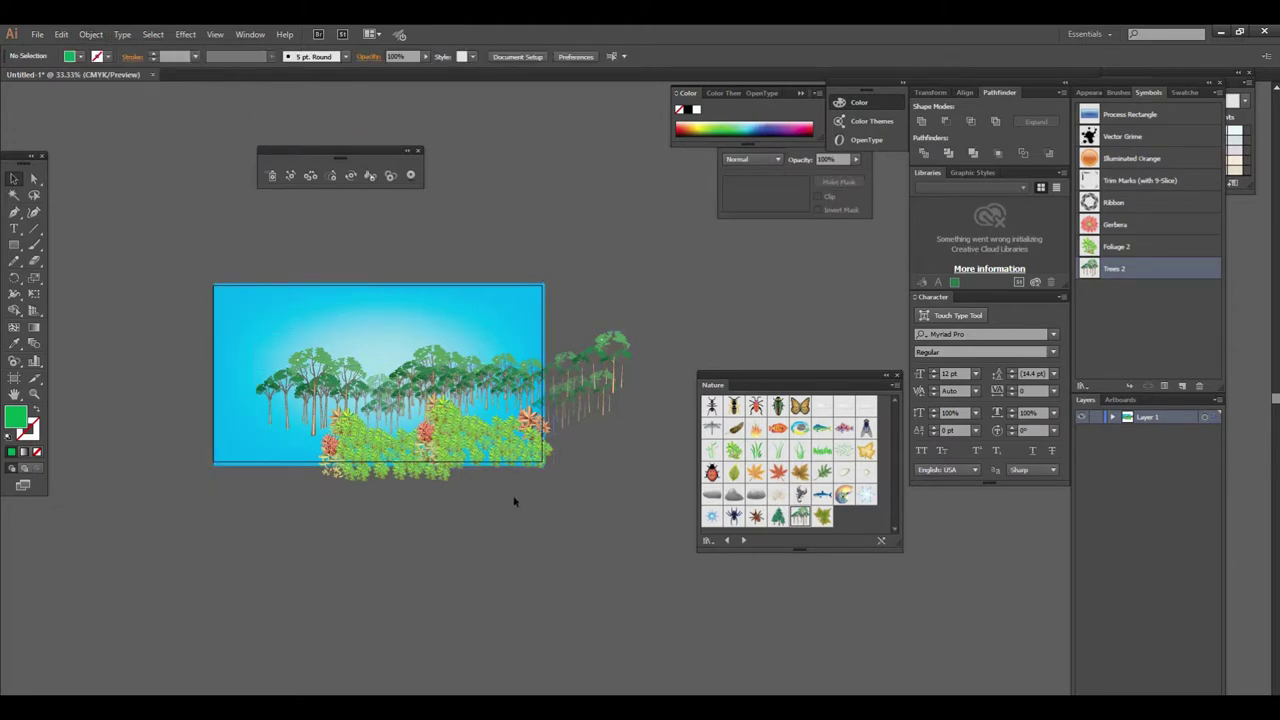
key(ctrl+equal)
Shift the tree row left and shrink and move the foliage toward the left edge.
mouse_move(603, 360)
mouse_down()
mouse_move(464, 356)
mouse_move(666, 356)
mouse_up()
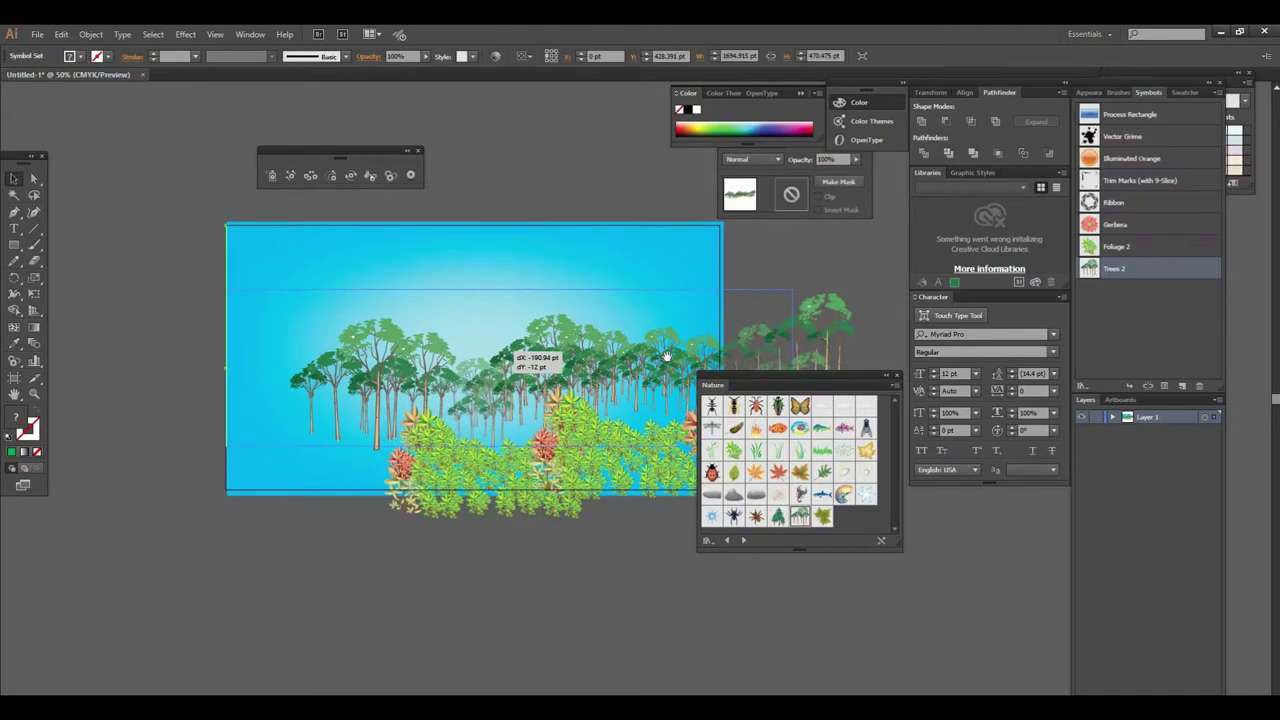
mouse_move(666, 356)
mouse_down()
mouse_move(350, 465)
mouse_move(272, 460)
mouse_up()
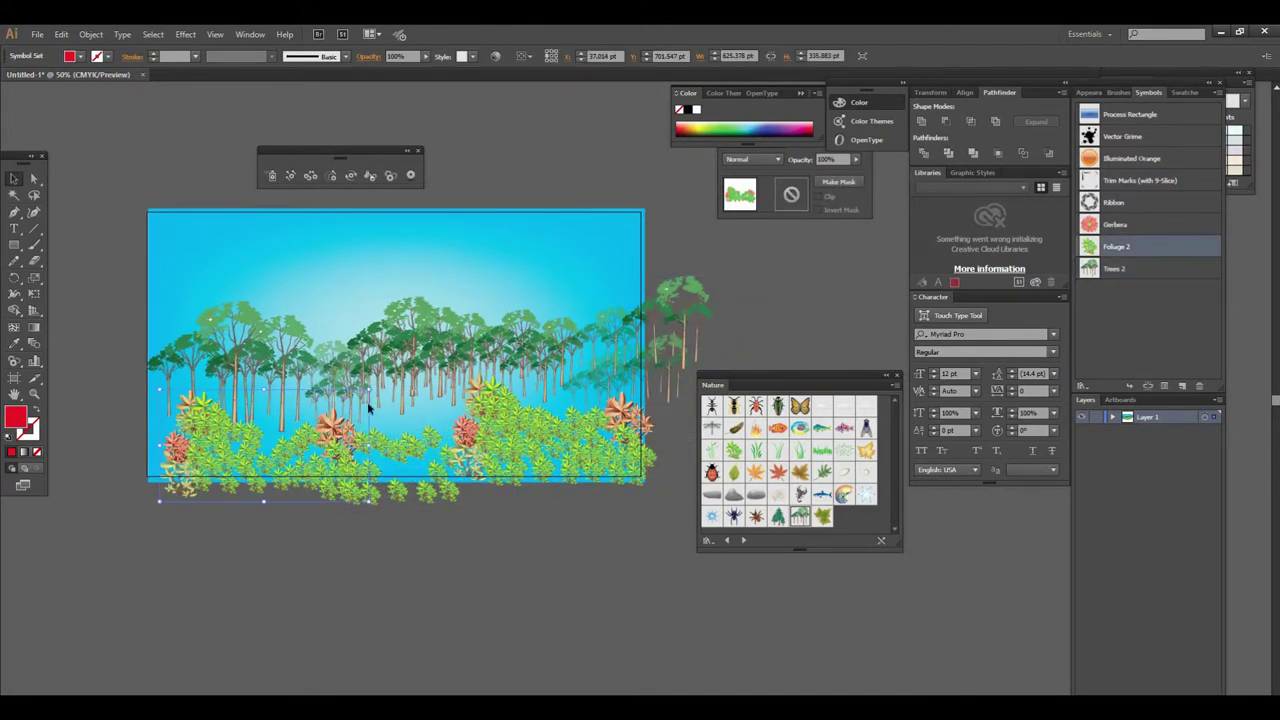
drag(367, 391, 339, 403)
drag(286, 456, 243, 458)
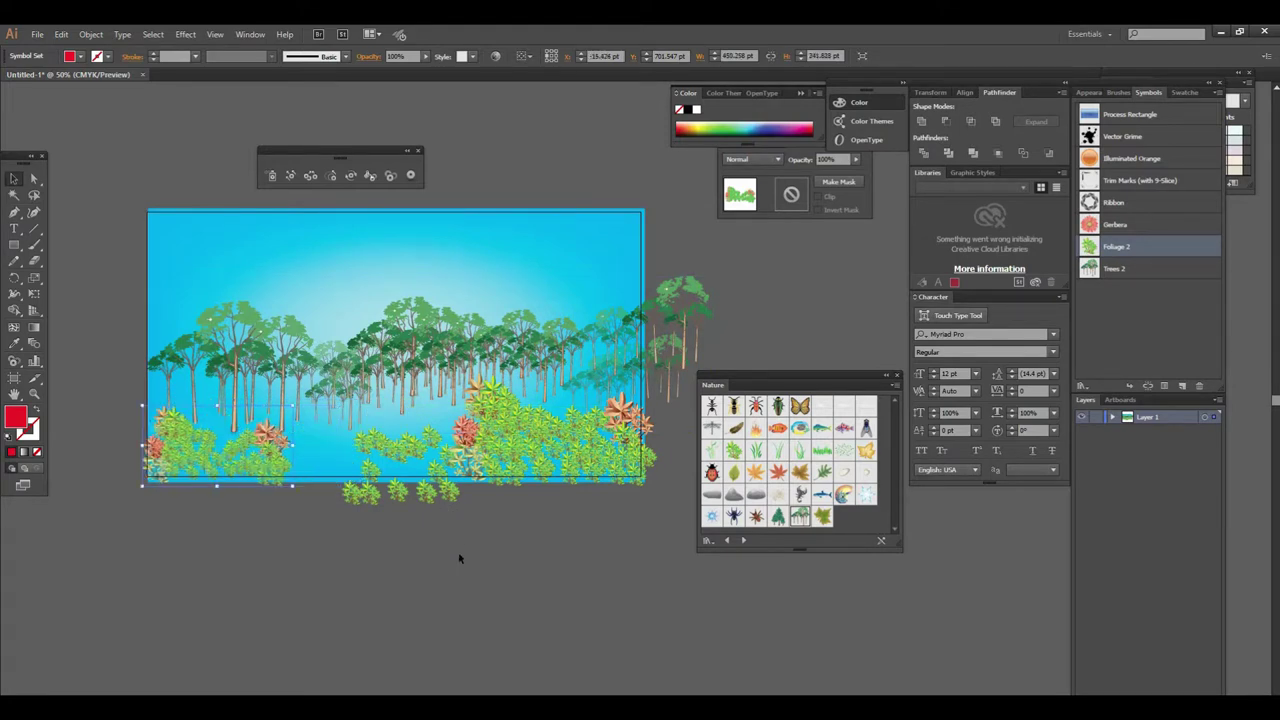
click(457, 557)
mouse_move(400, 443)
mouse_down()
mouse_move(231, 432)
mouse_move(271, 432)
mouse_up()
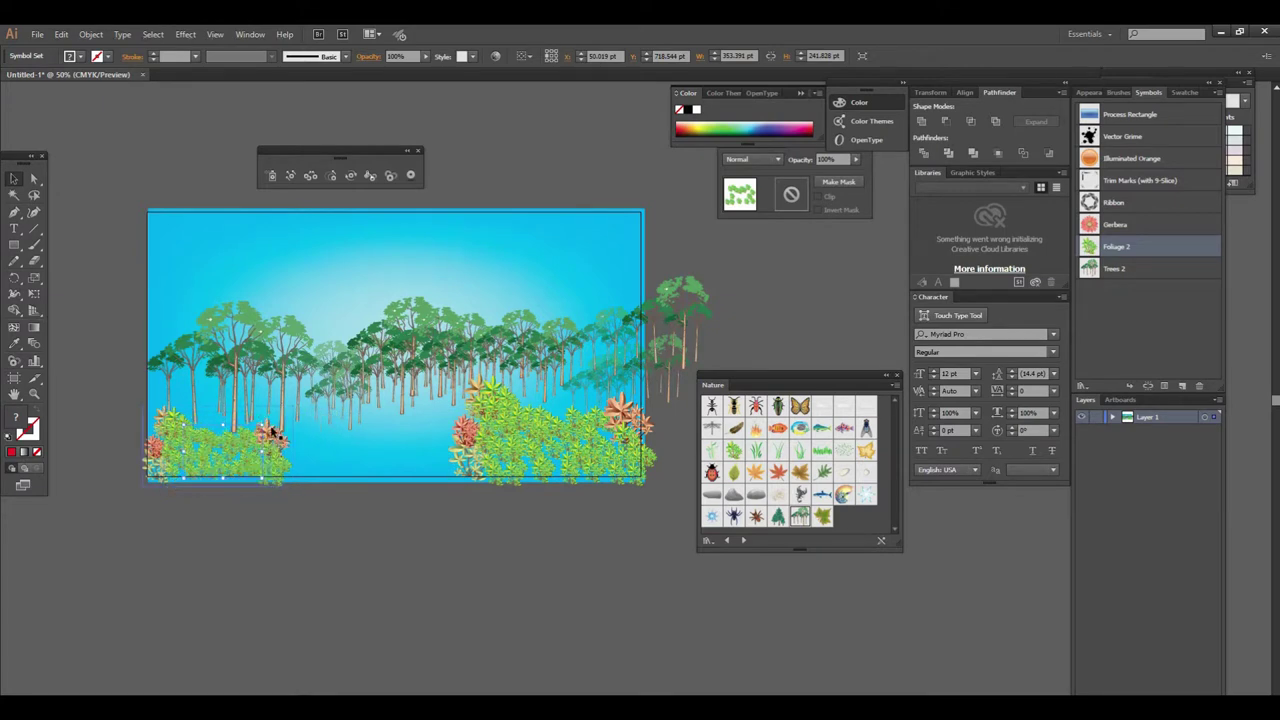
click(296, 534)
Delete the right-hand foliage clump and Alt-drag copies of the bottom-left foliage rightward.
click(510, 450)
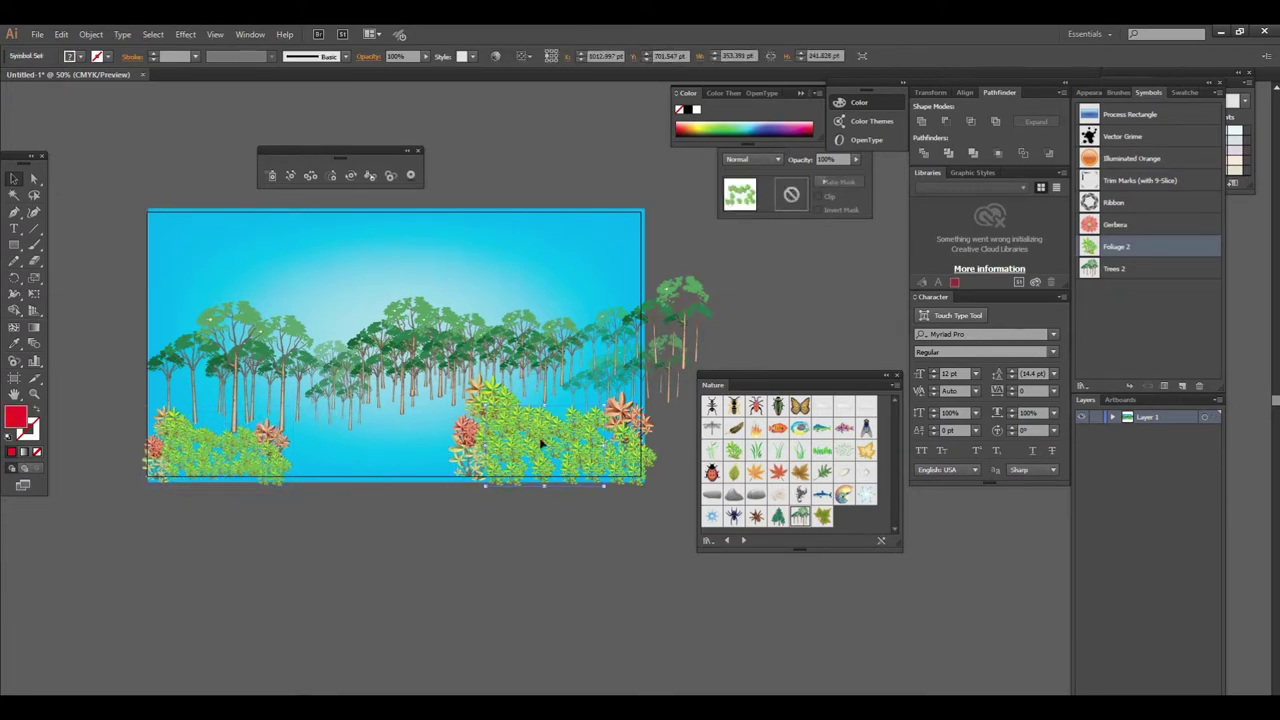
key(Delete)
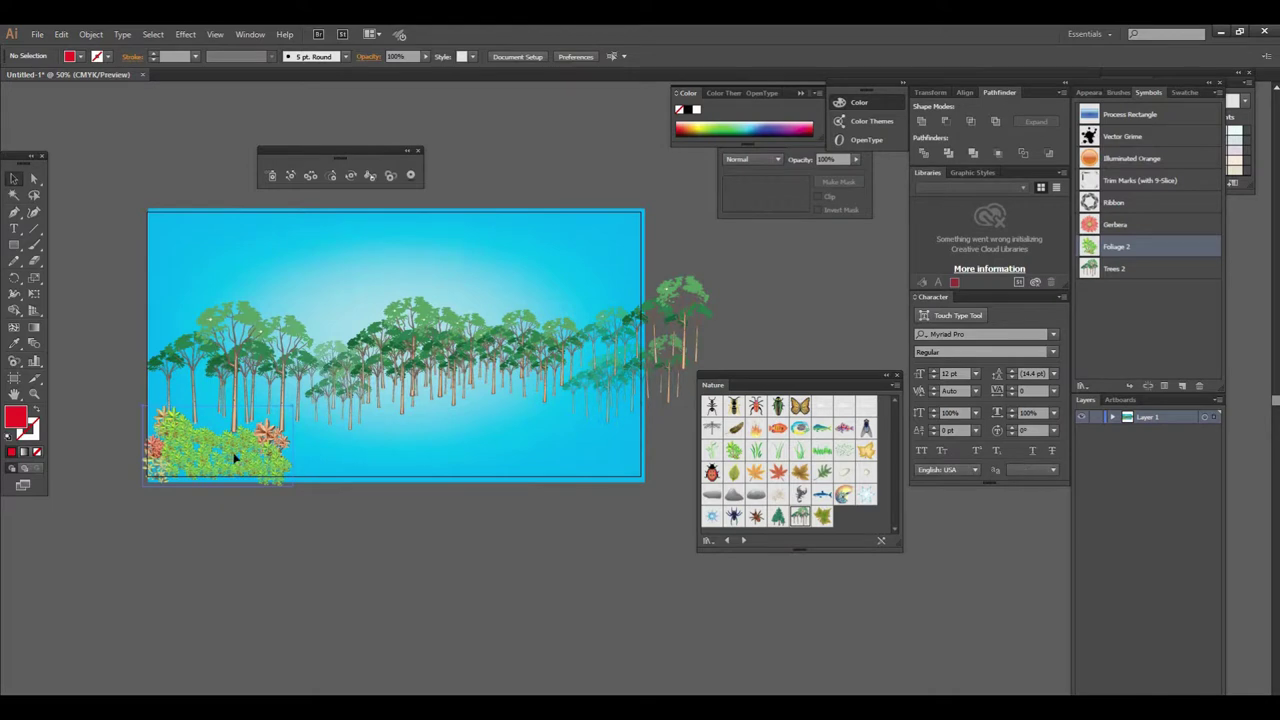
click(236, 458)
click(252, 450)
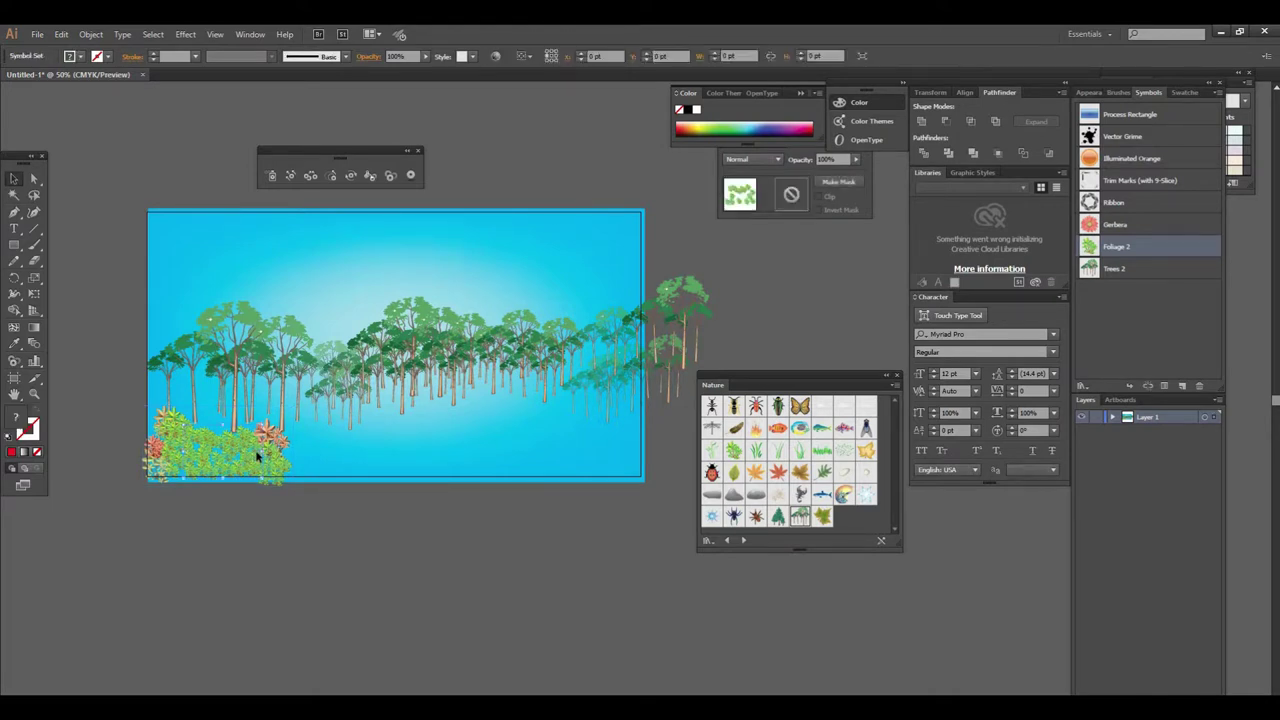
drag(250, 459, 382, 459)
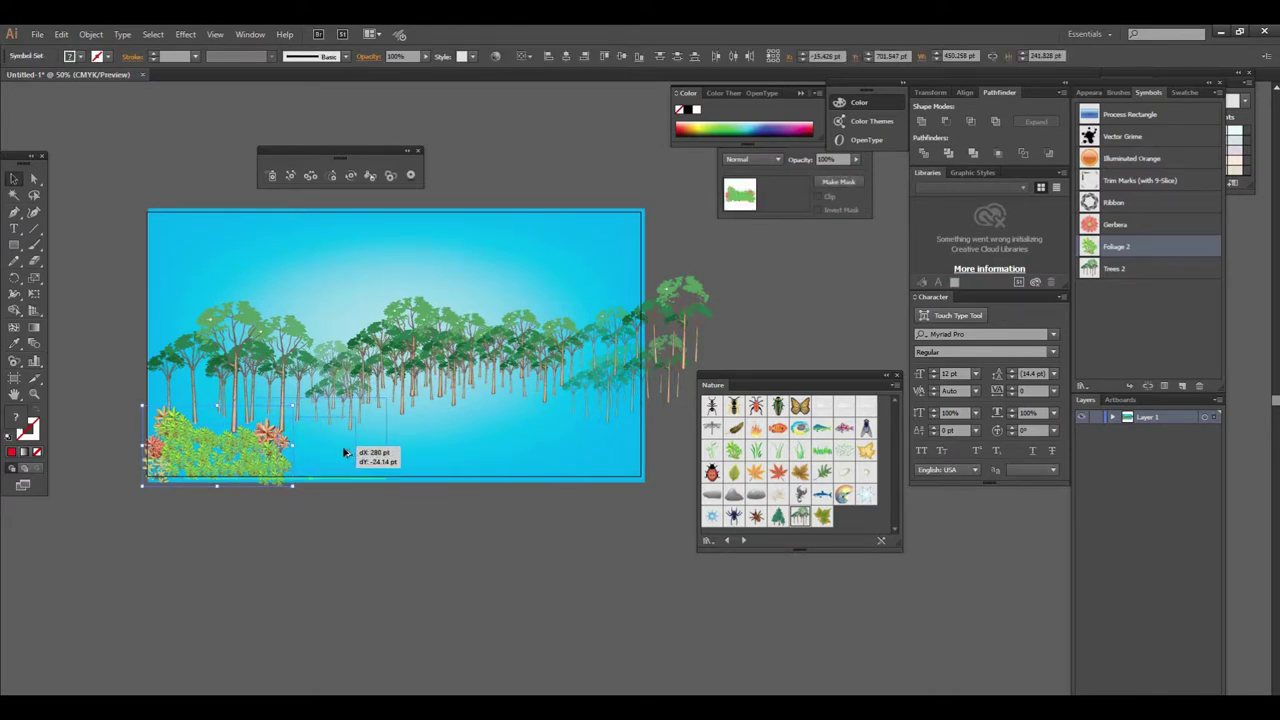
drag(359, 465, 481, 467)
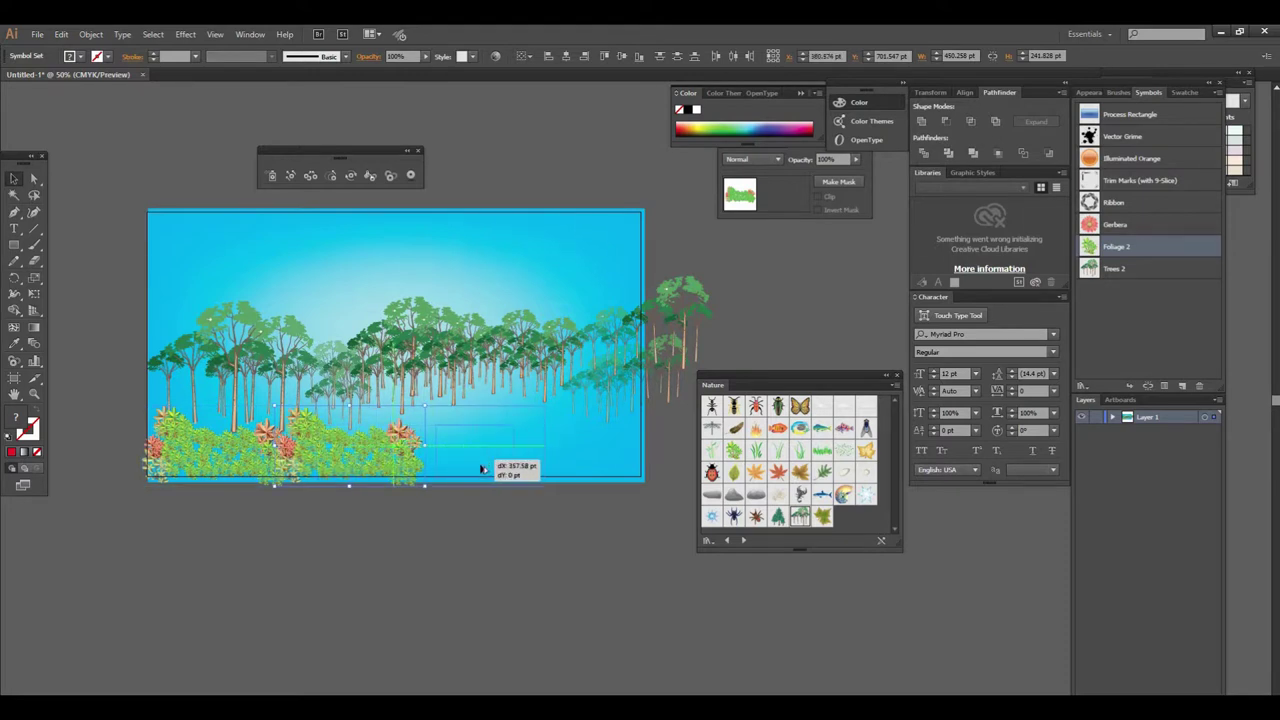
mouse_move(474, 464)
mouse_down()
mouse_move(566, 461)
mouse_move(562, 476)
mouse_up()
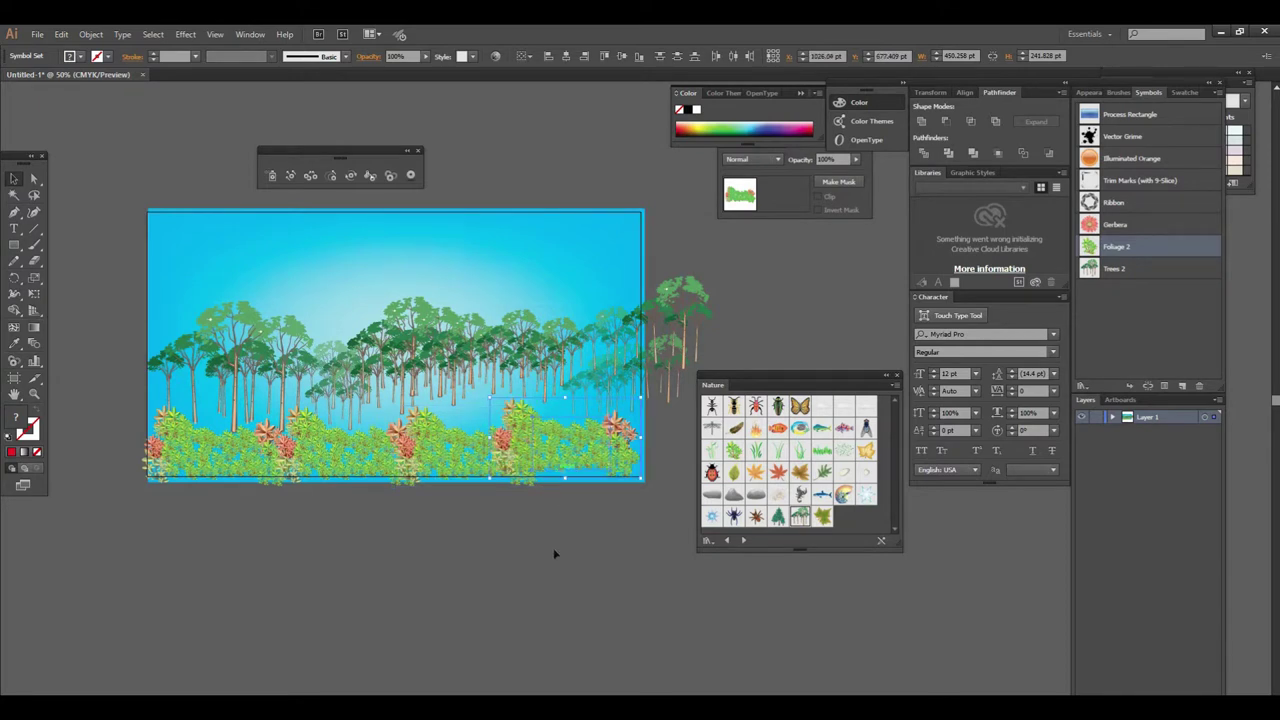
click(500, 494)
Zoom and recentre the view to inspect the foliage along the bottom.
key(ctrl+equal)
drag(487, 395, 560, 420)
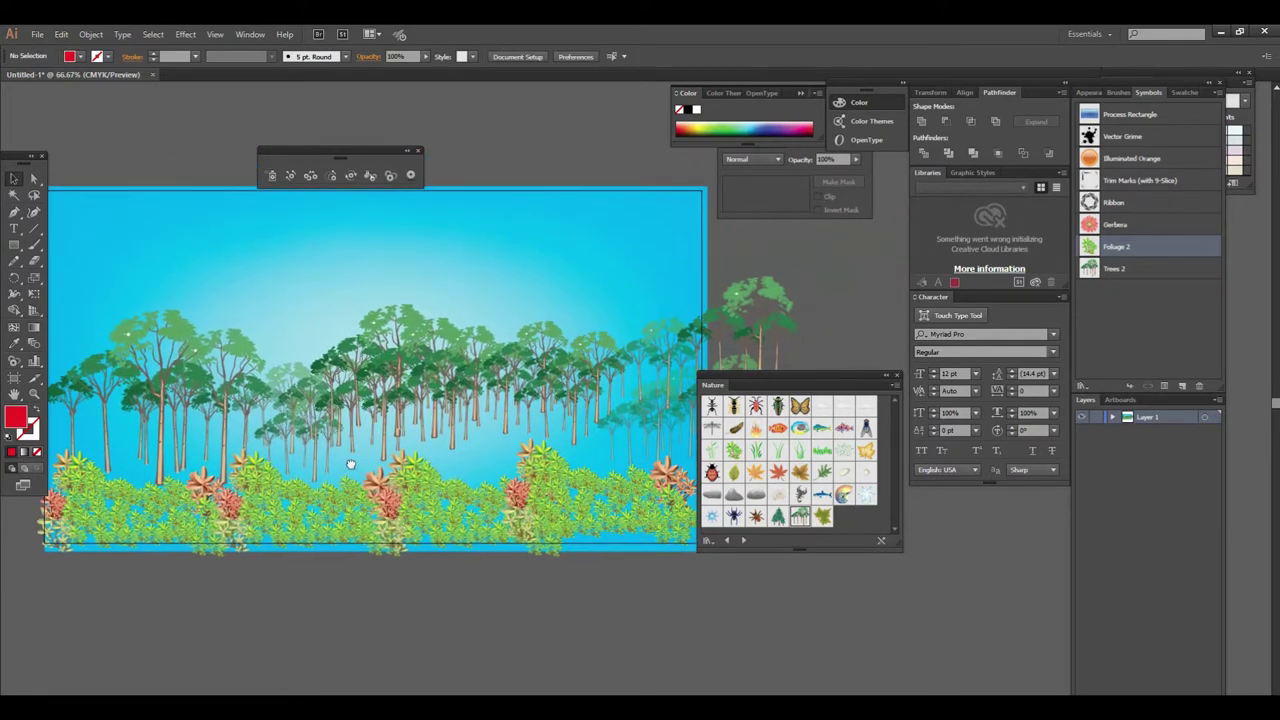
key(ctrl+equal)
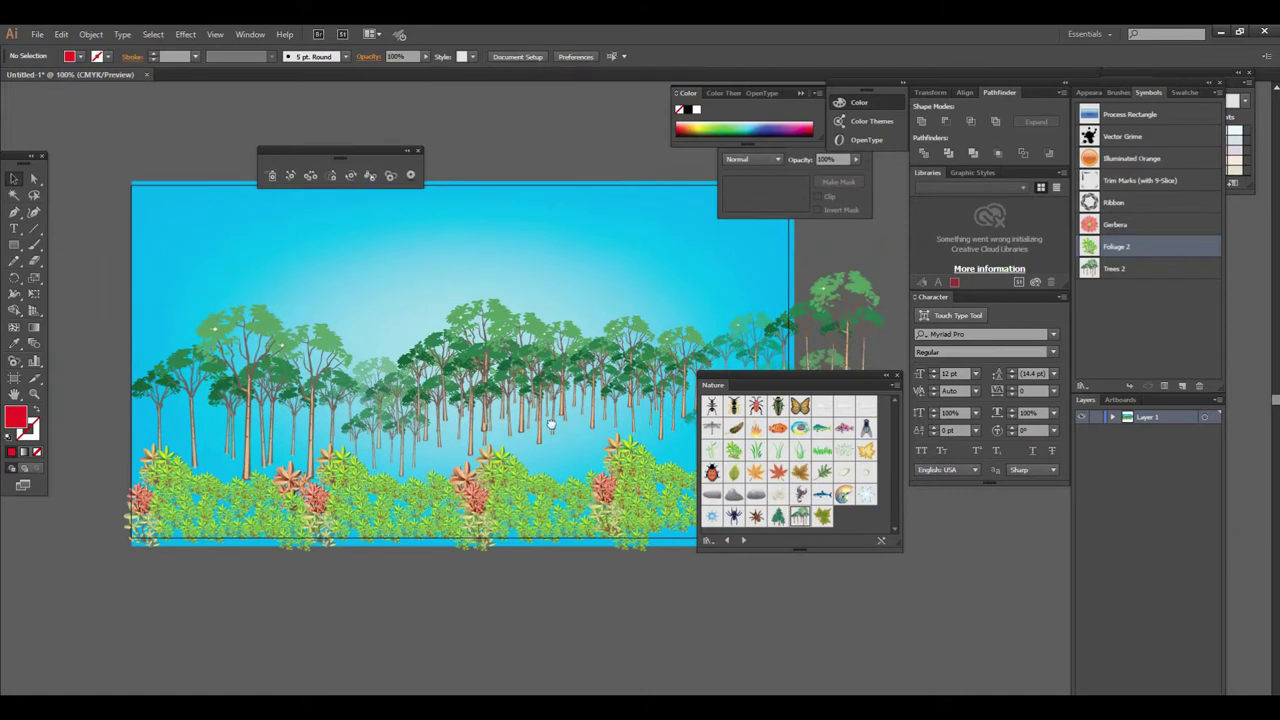
key(ctrl+minus)
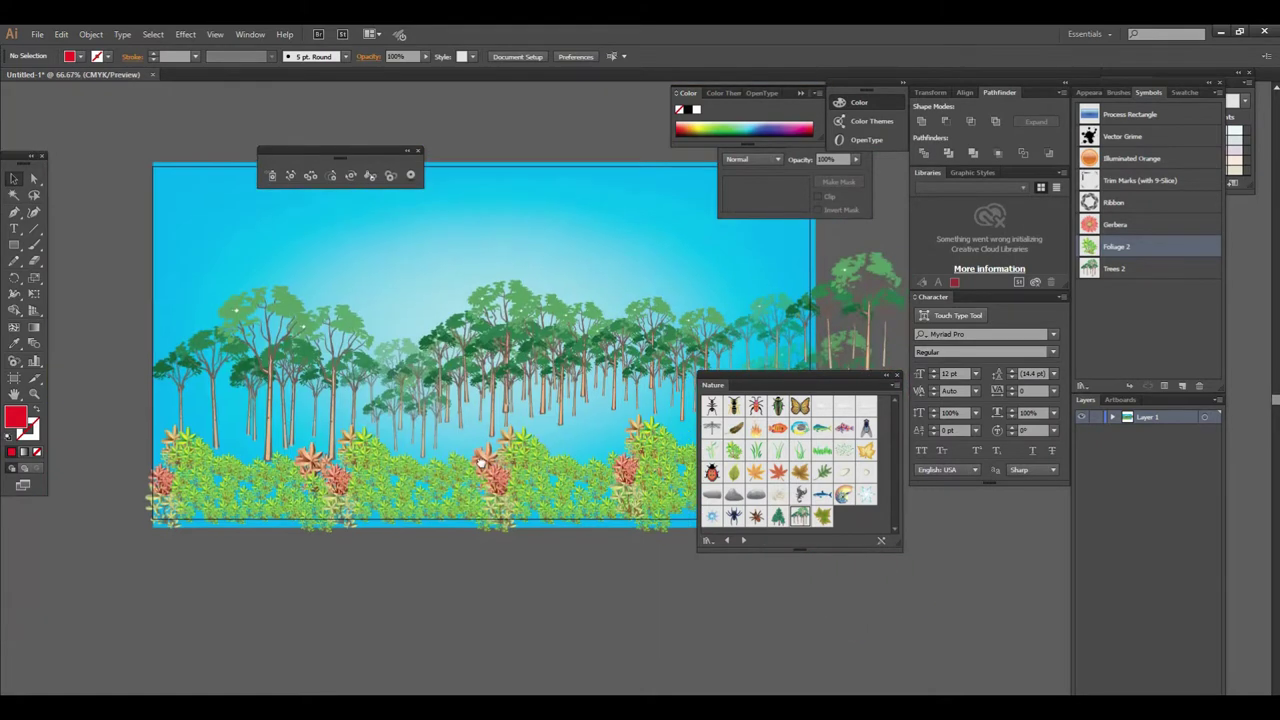
drag(562, 449, 506, 458)
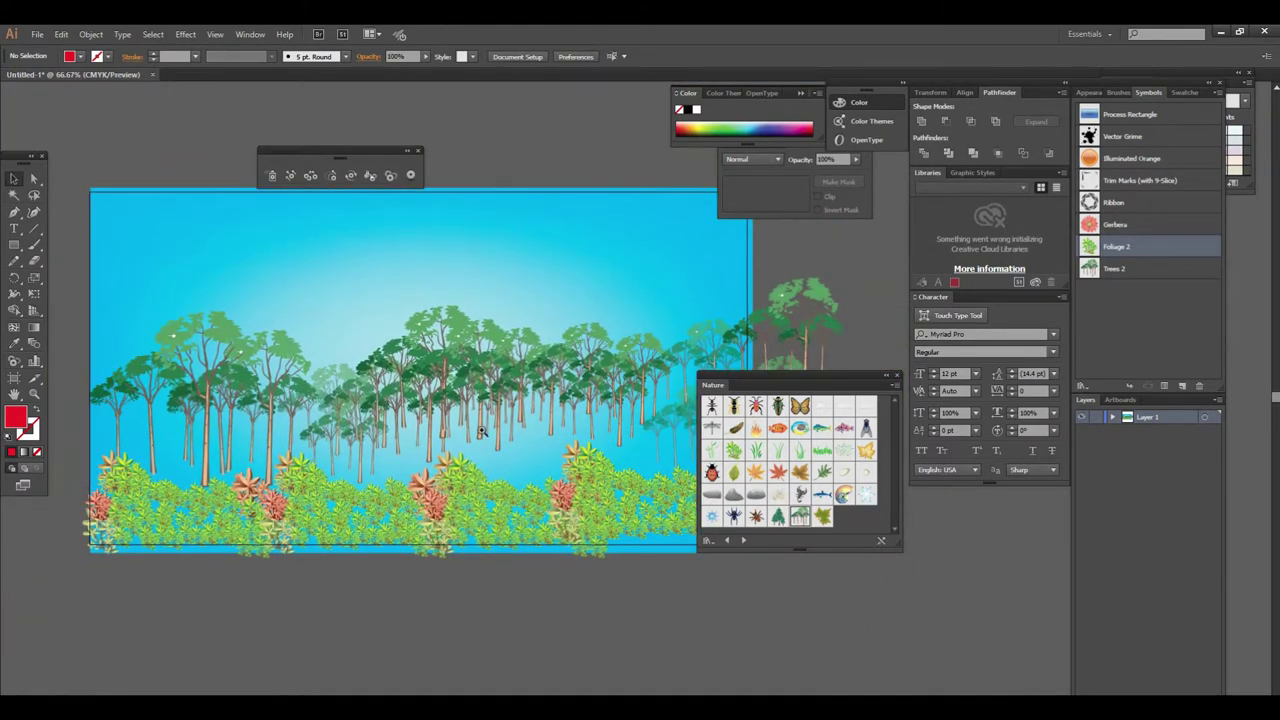
Zoom and pan out to leave empty canvas space right of the forest artboard.
key(ctrl+equal)
drag(471, 451, 455, 499)
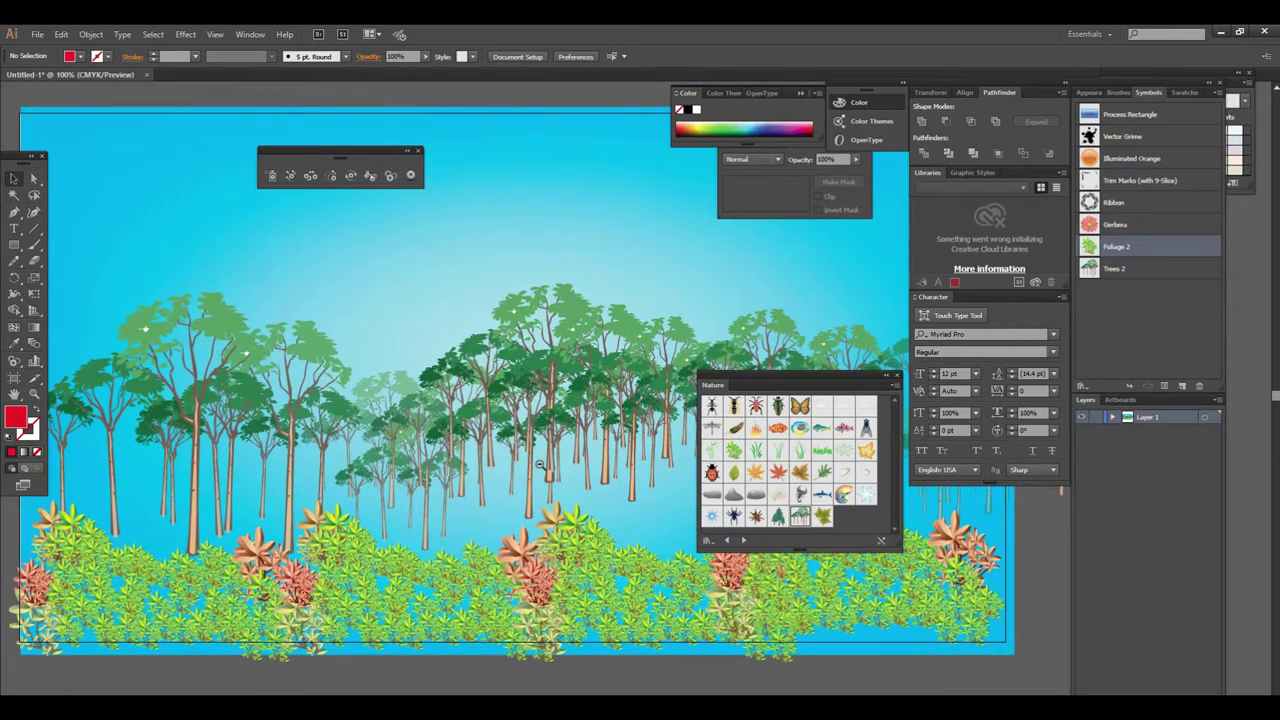
key(ctrl+minus)
drag(534, 465, 320, 535)
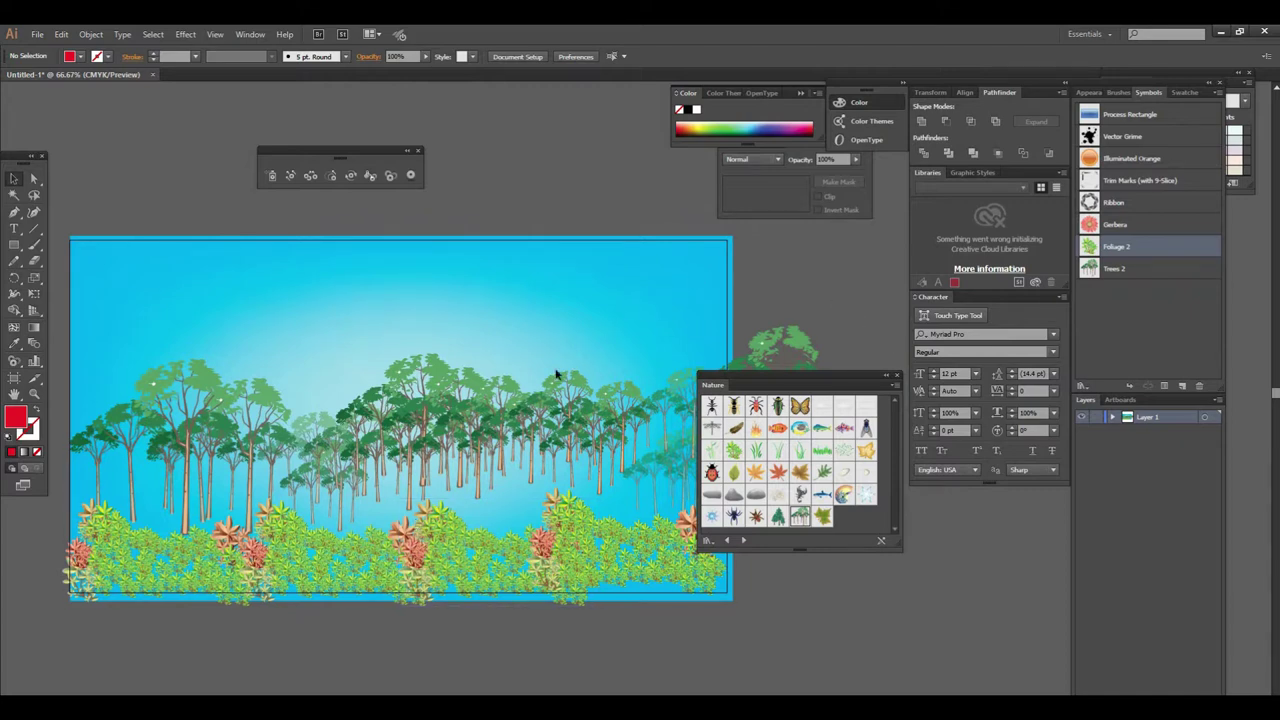
drag(497, 529, 525, 513)
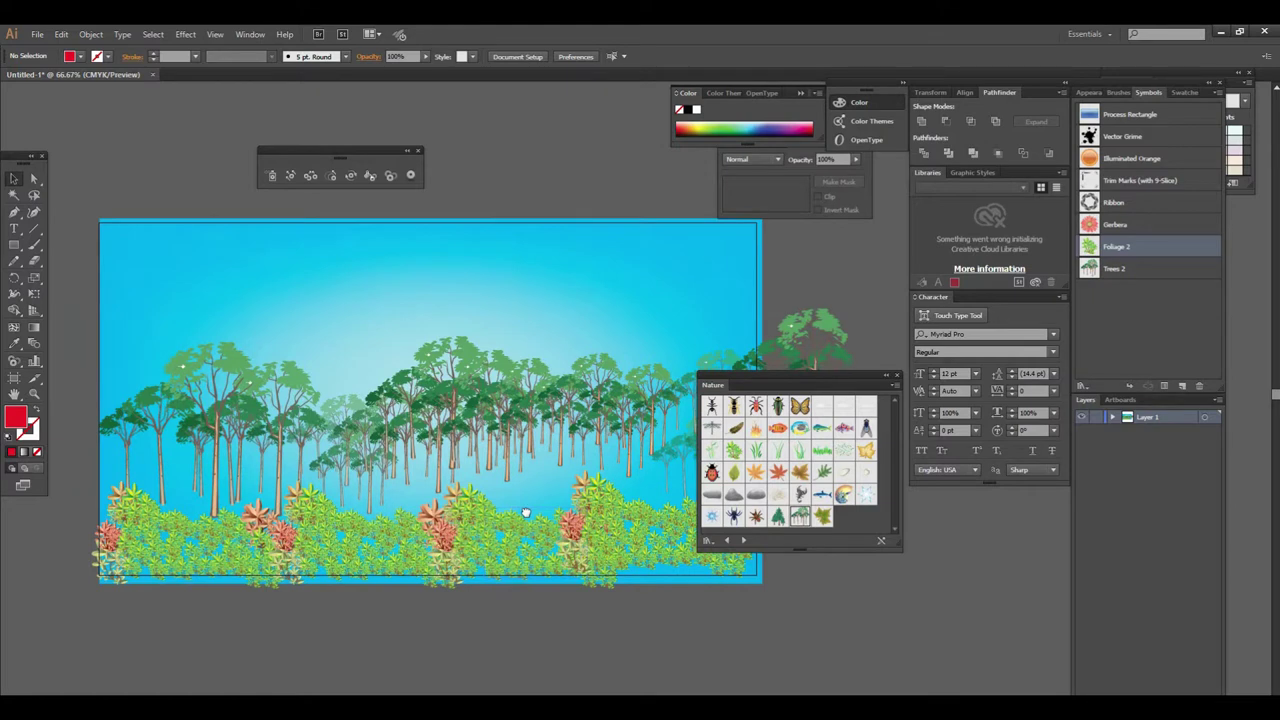
ctrl+alt+click(536, 446)
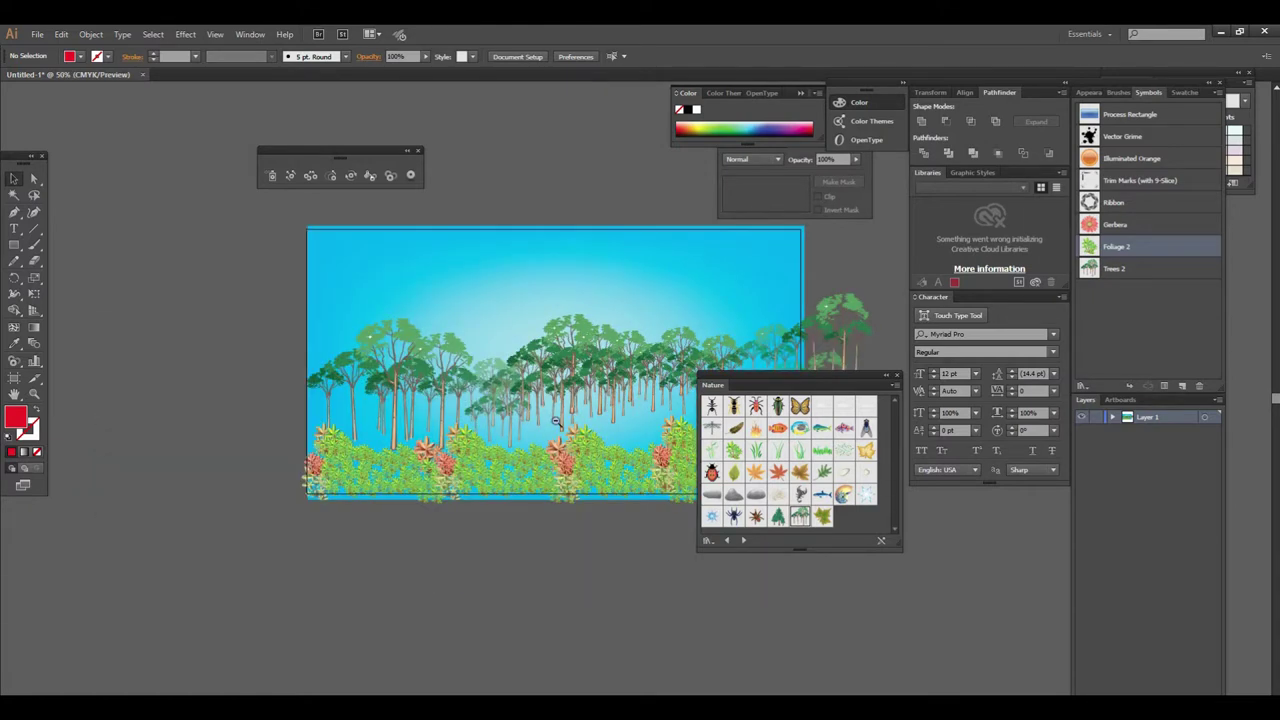
drag(556, 421, 345, 414)
click(486, 440)
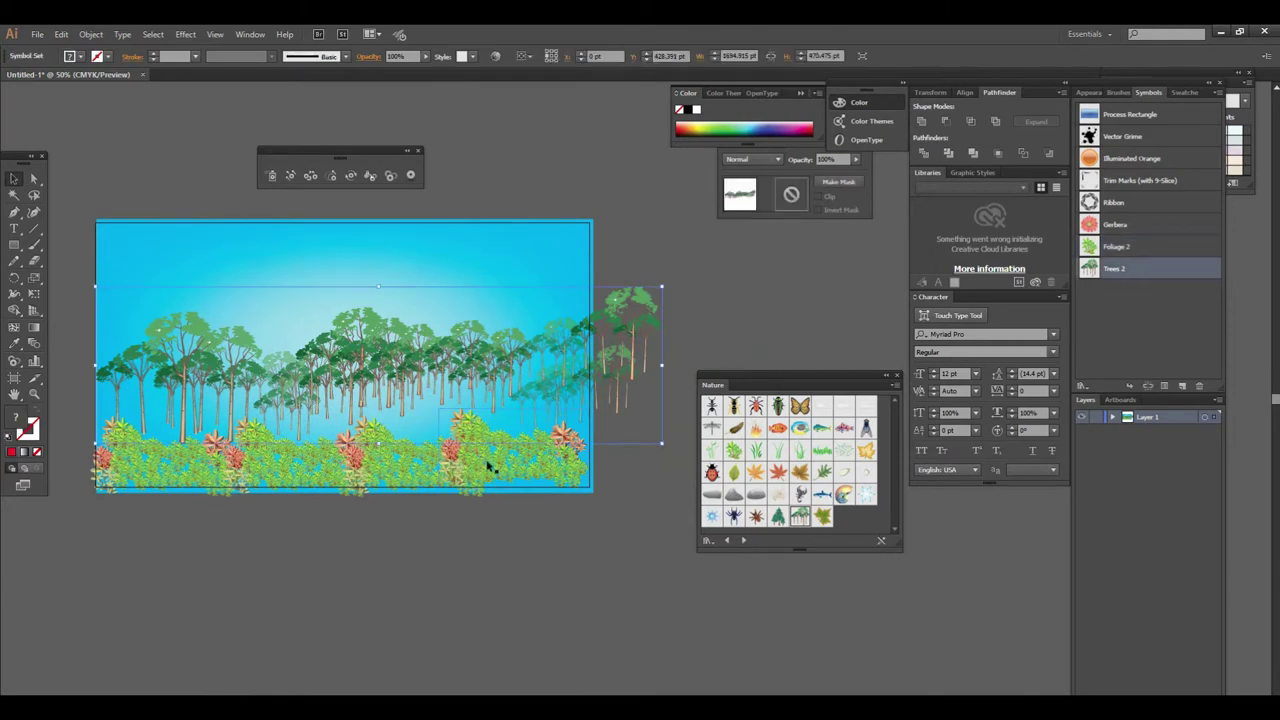
ctrl+alt+click(566, 447)
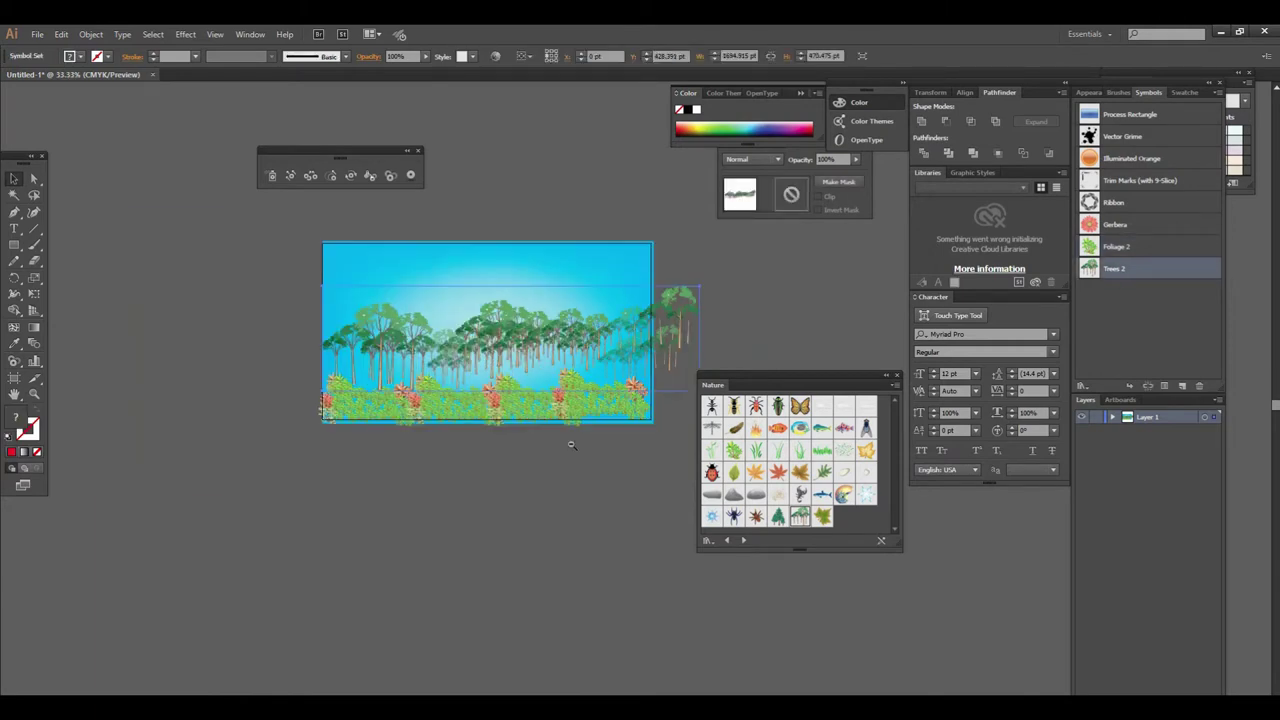
ctrl+alt+click(600, 431)
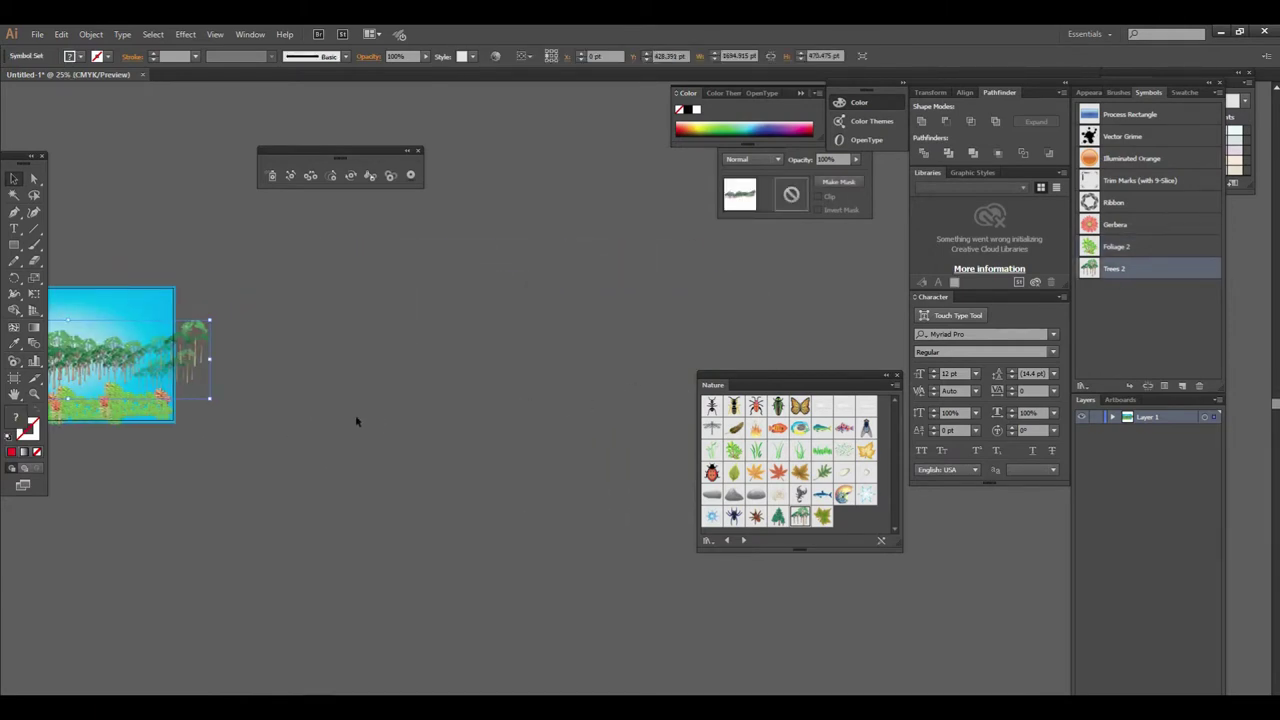
Draw a new artboard to the right of the forest scene with the Artboard tool.
key(shift+o)
drag(263, 288, 584, 475)
key(v)
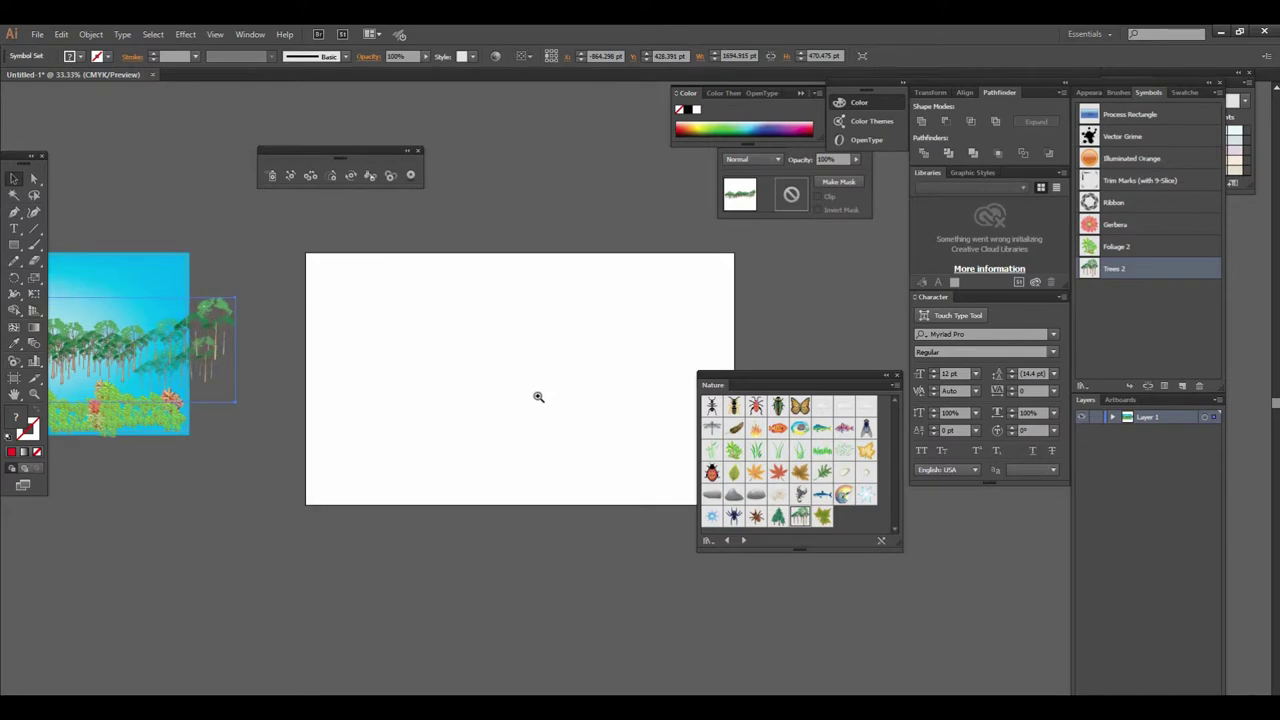
click(586, 391)
Draw a circle on the new artboard with the Ellipse tool.
mouse_move(571, 391)
mouse_down()
mouse_move(423, 430)
mouse_move(422, 417)
mouse_up()
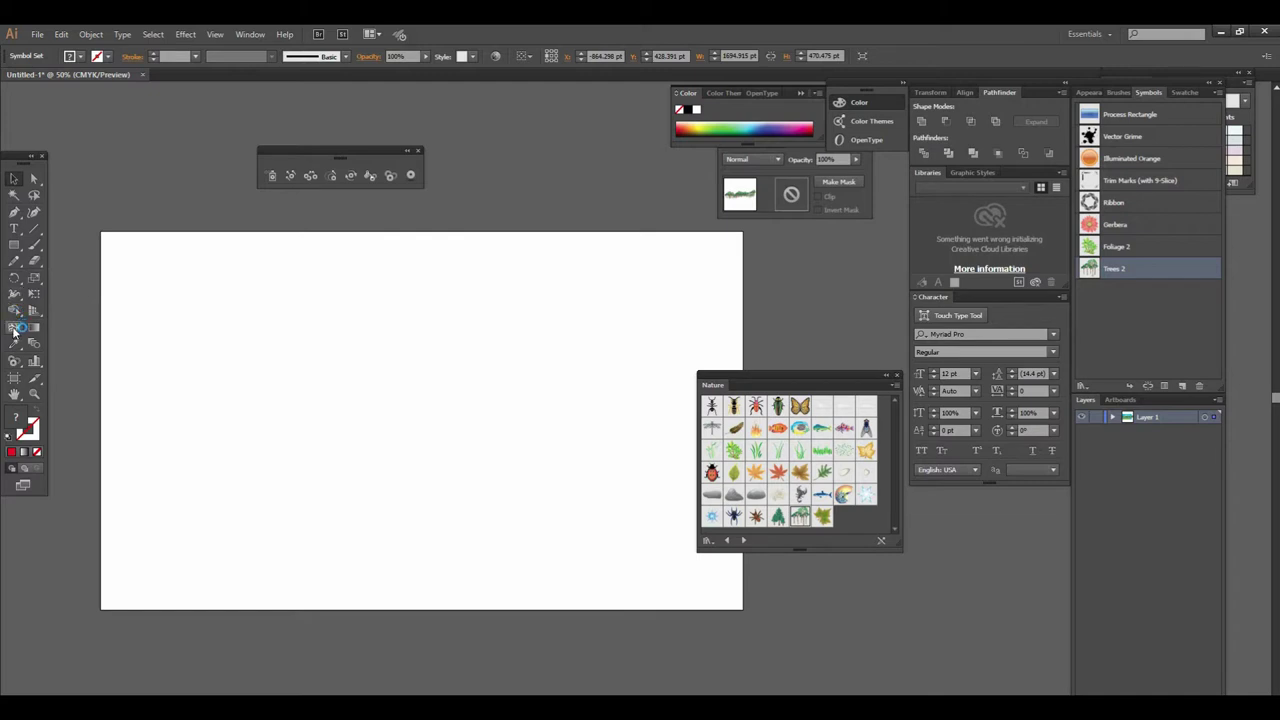
drag(14, 246, 75, 274)
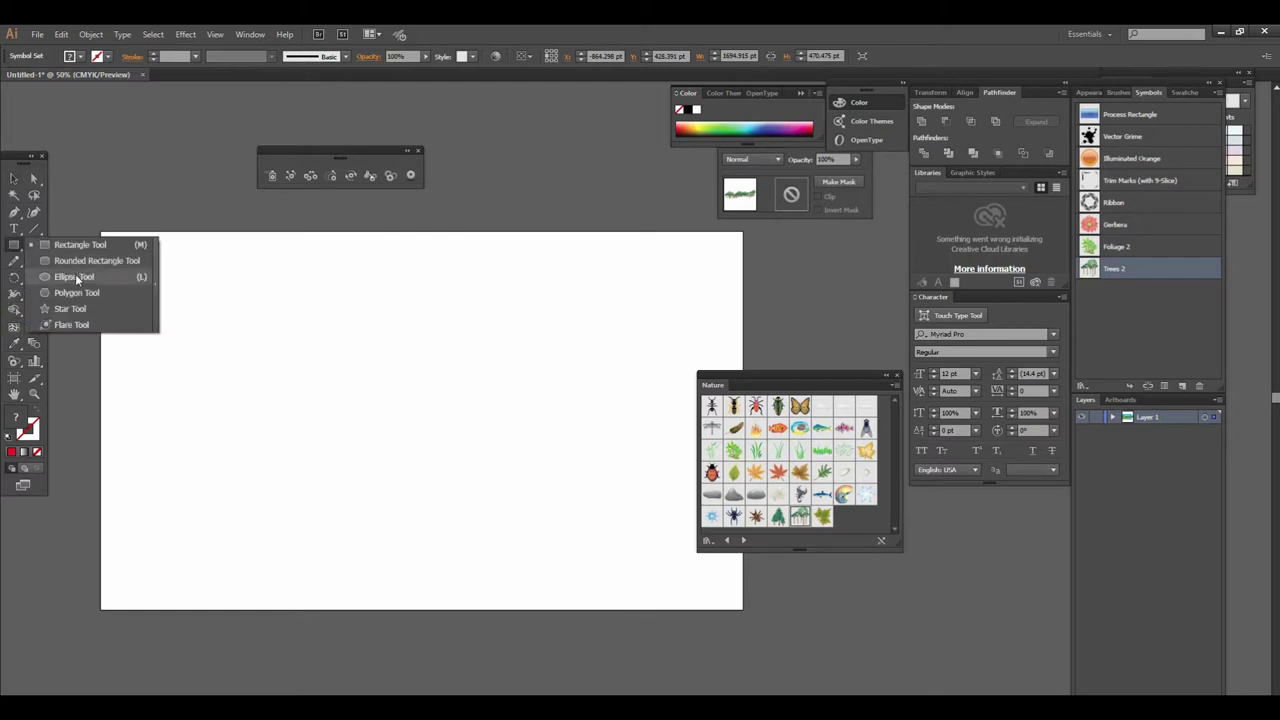
drag(296, 364, 495, 512)
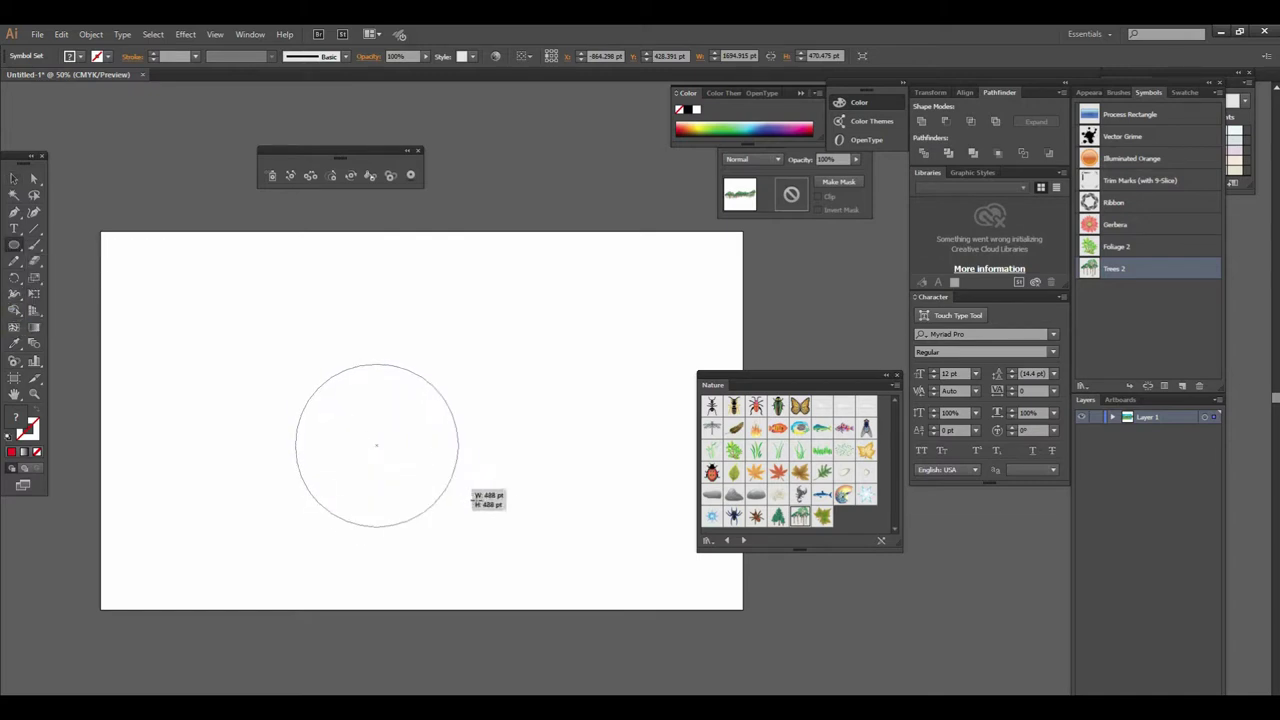
Set the circle's fill to None and its stroke to black.
click(79, 57)
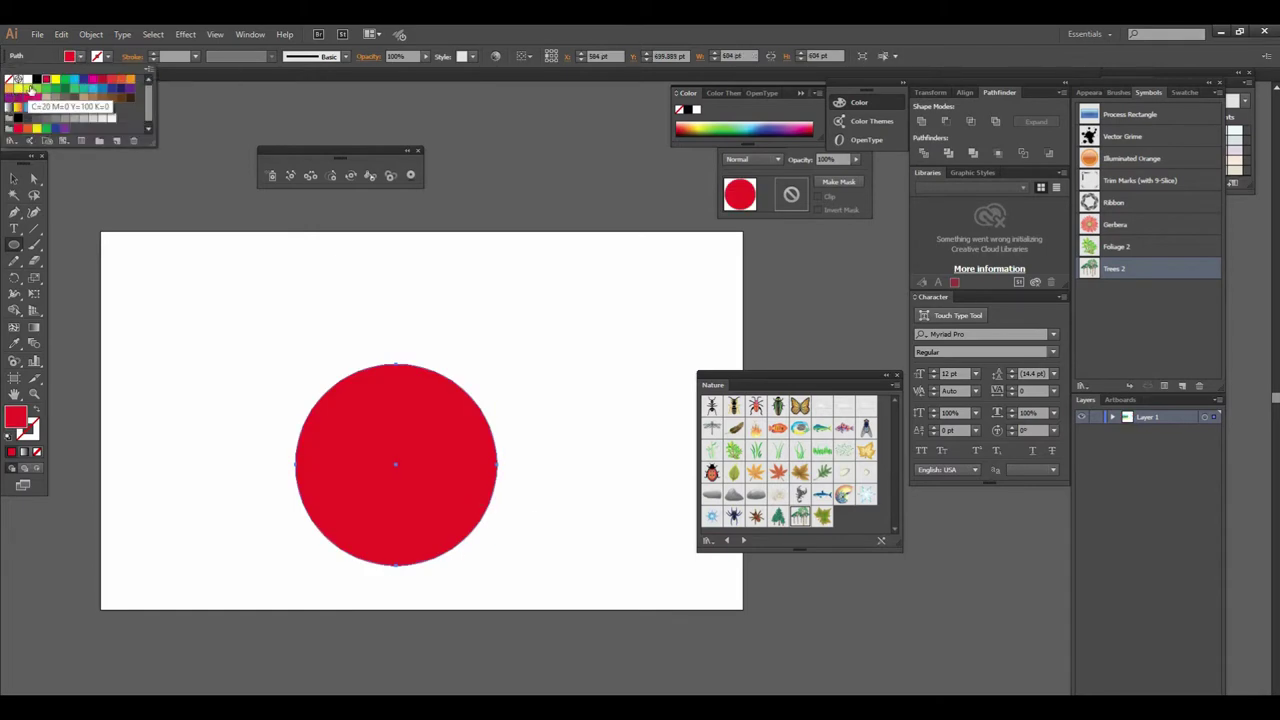
click(27, 80)
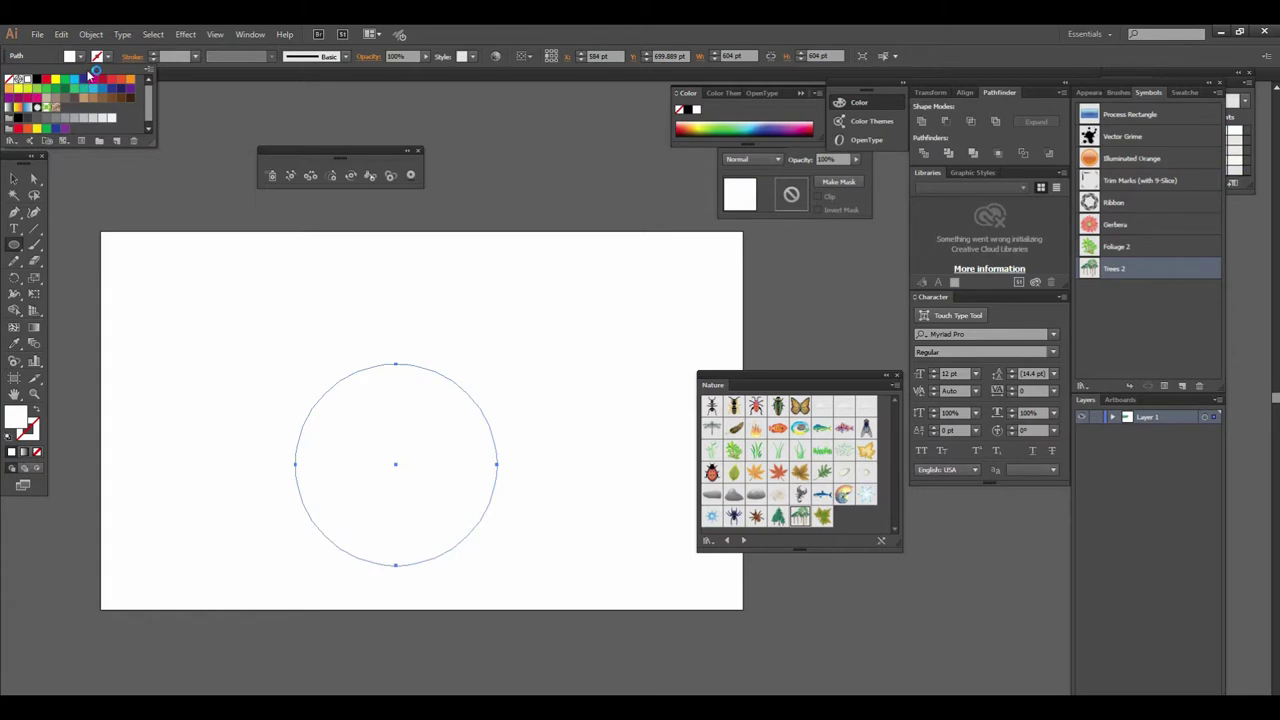
click(108, 57)
click(38, 80)
click(10, 80)
click(7, 180)
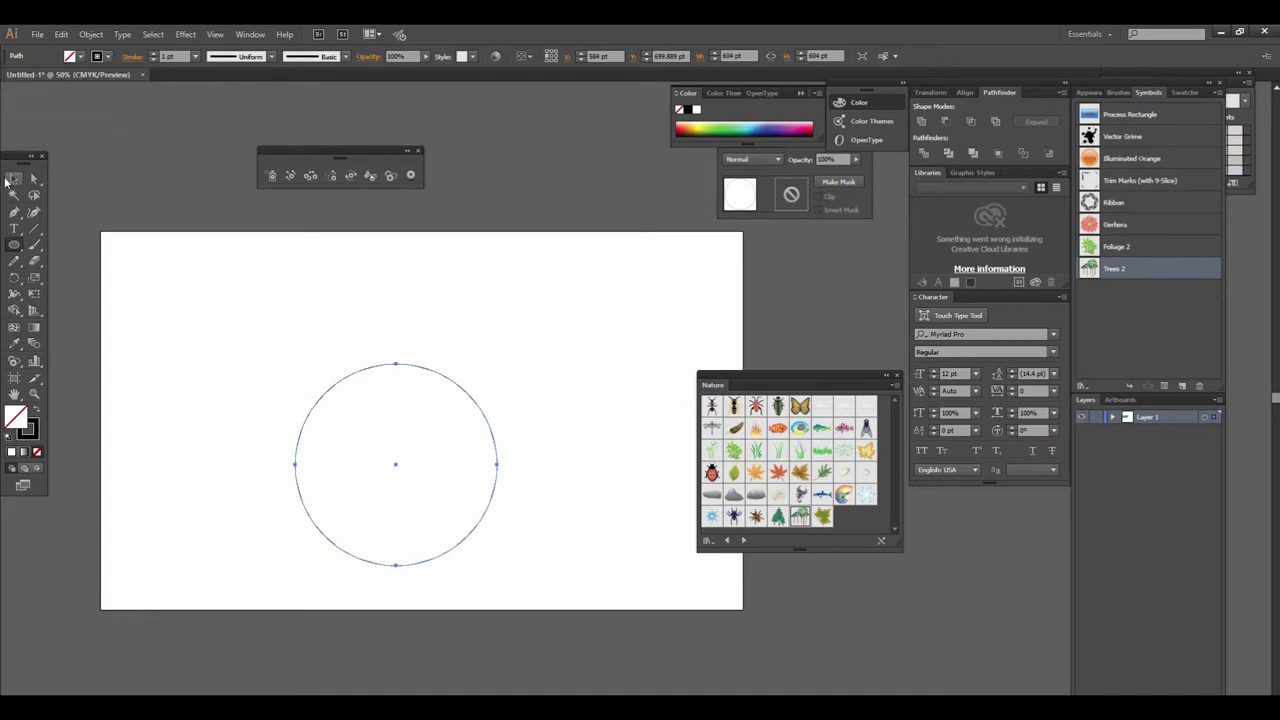
click(477, 567)
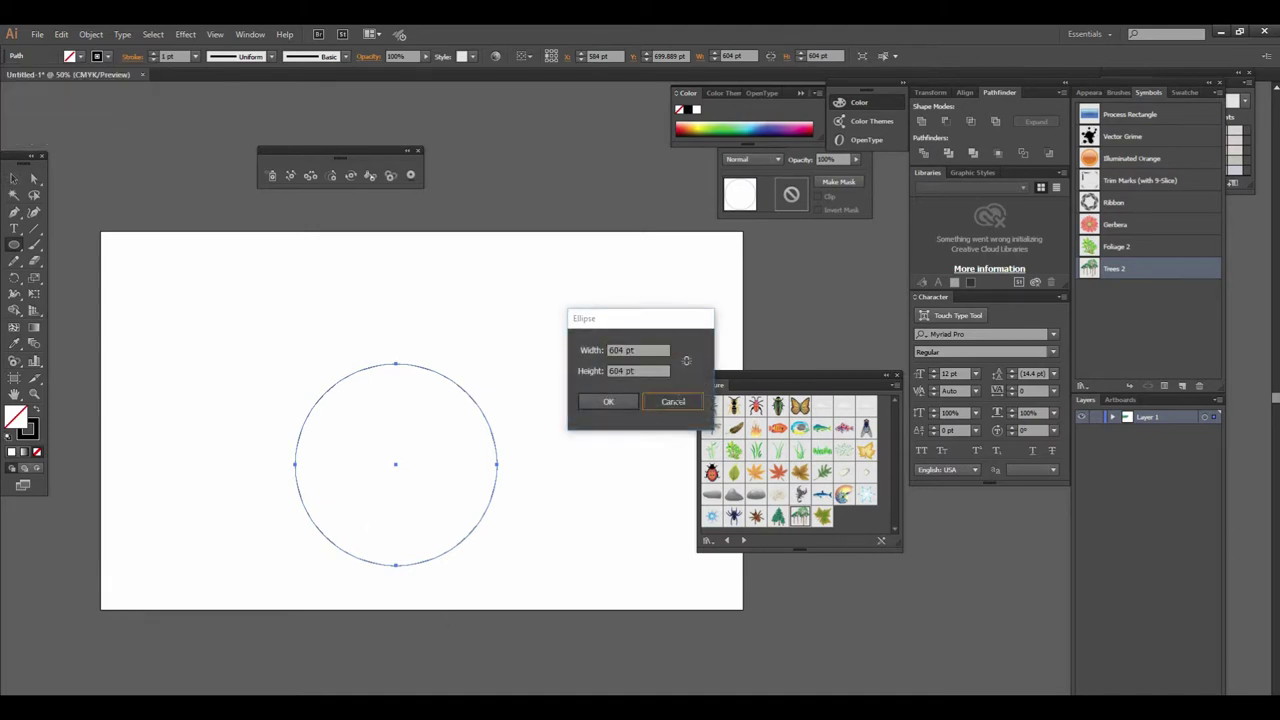
click(674, 401)
click(506, 465)
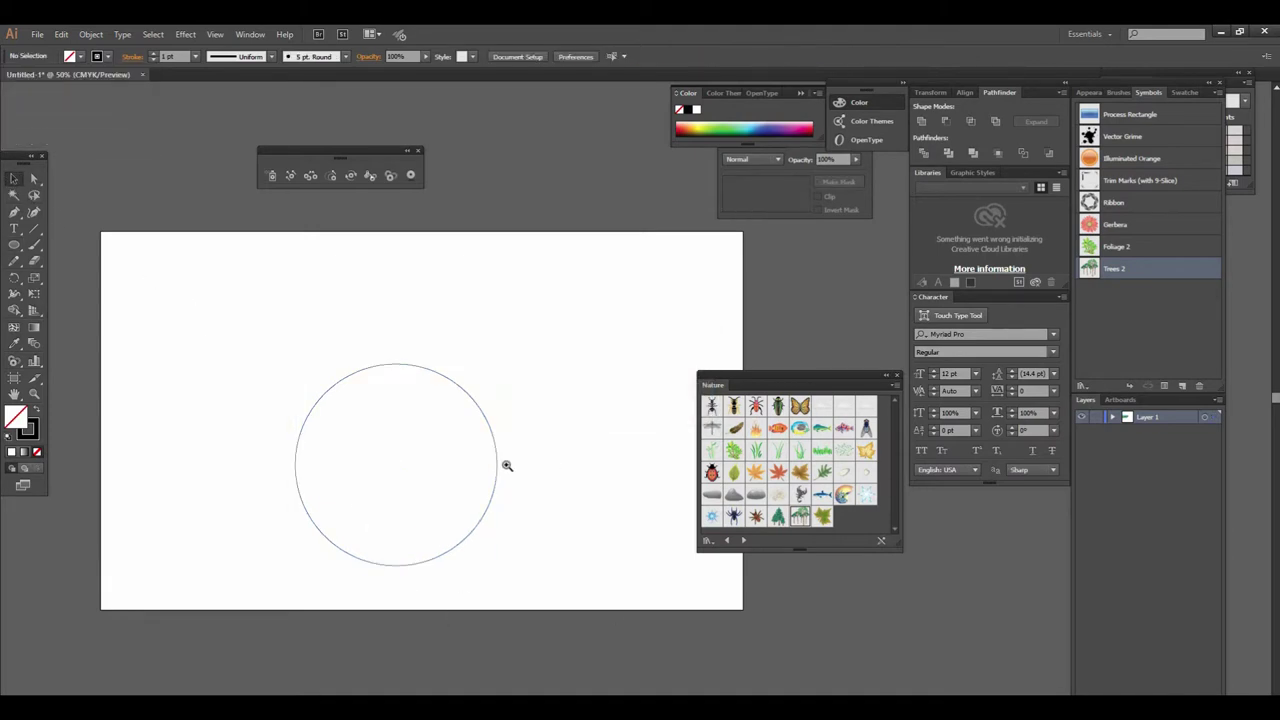
scroll(529, 409, up, 1)
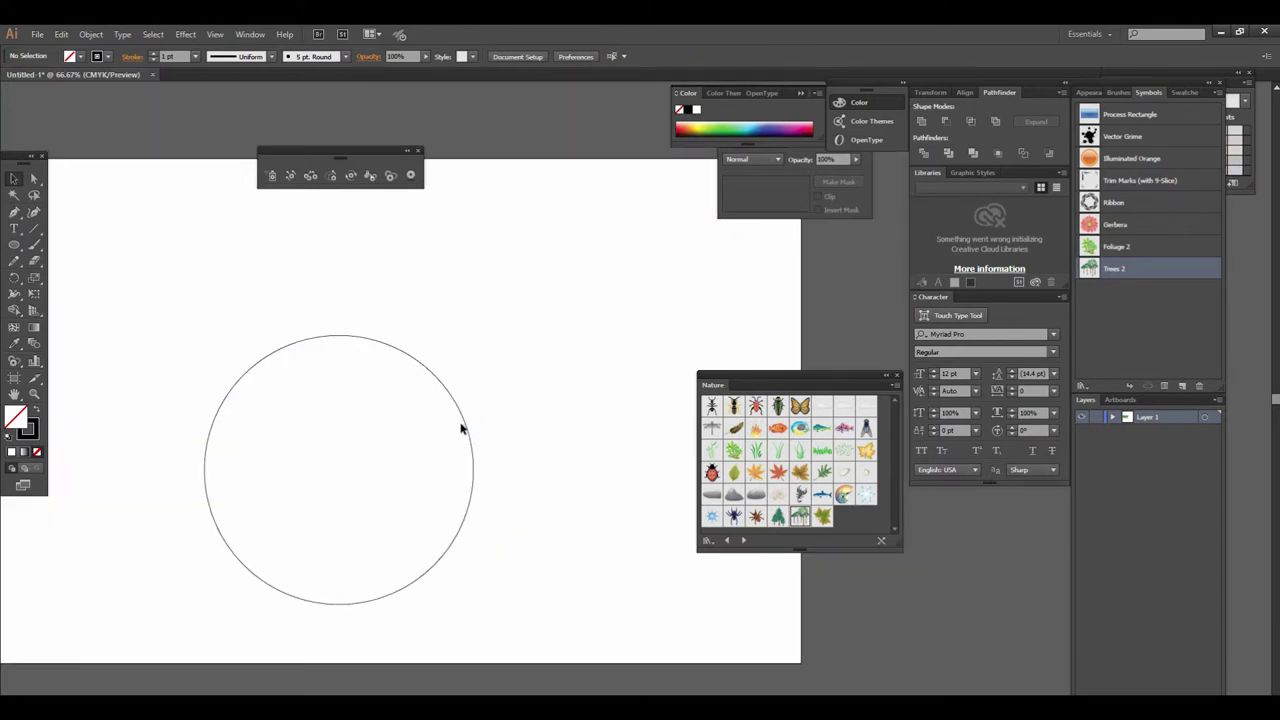
Increase the circle's stroke weight, undoing a trial resize.
click(468, 434)
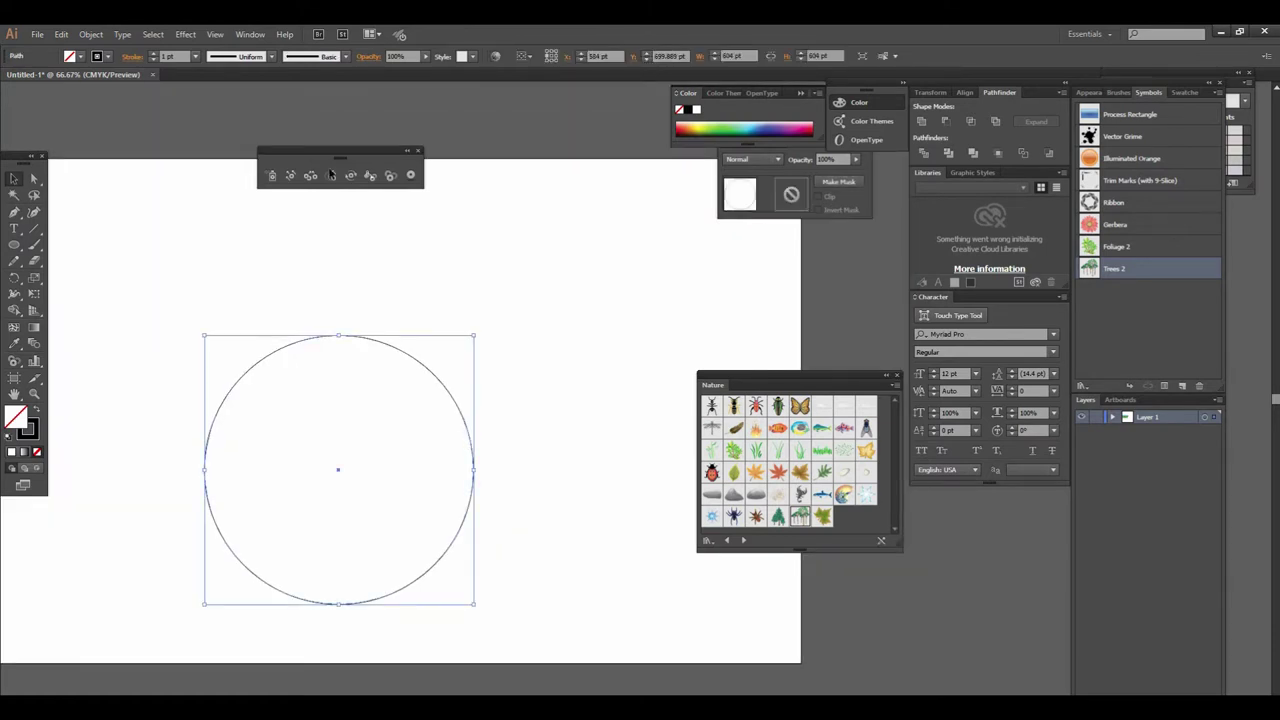
click(197, 57)
click(212, 176)
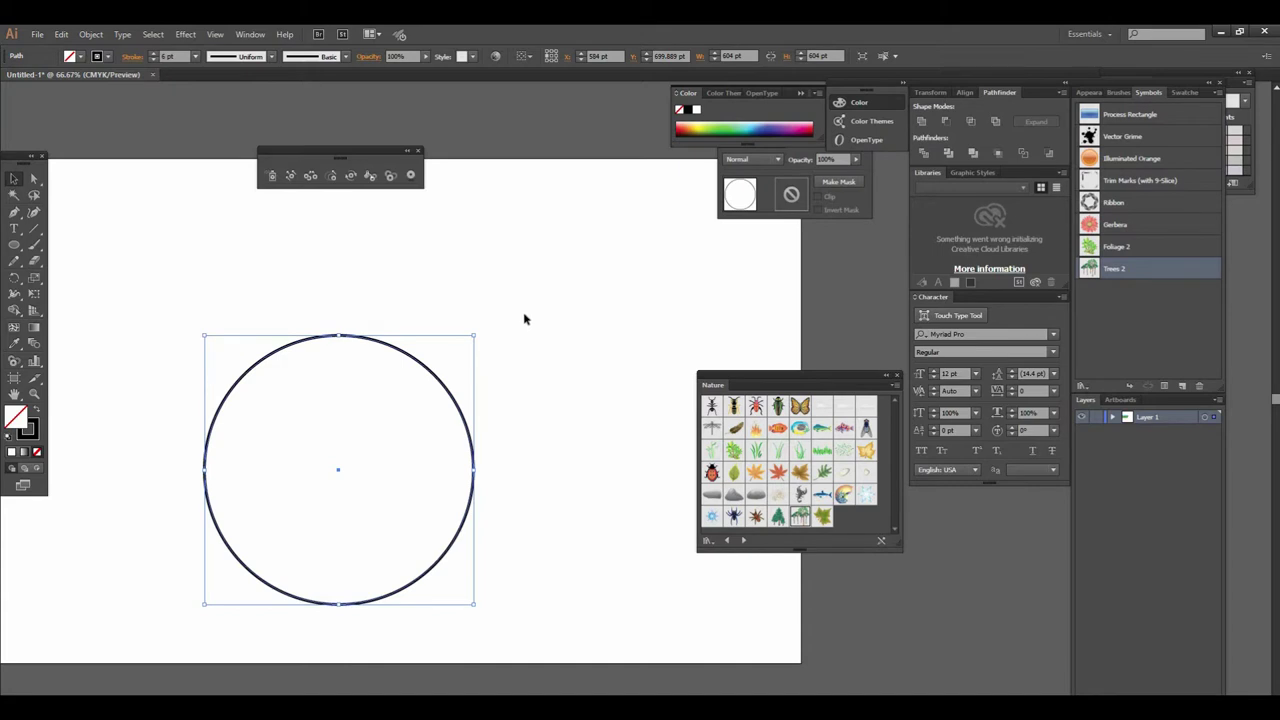
click(450, 385)
drag(475, 336, 457, 352)
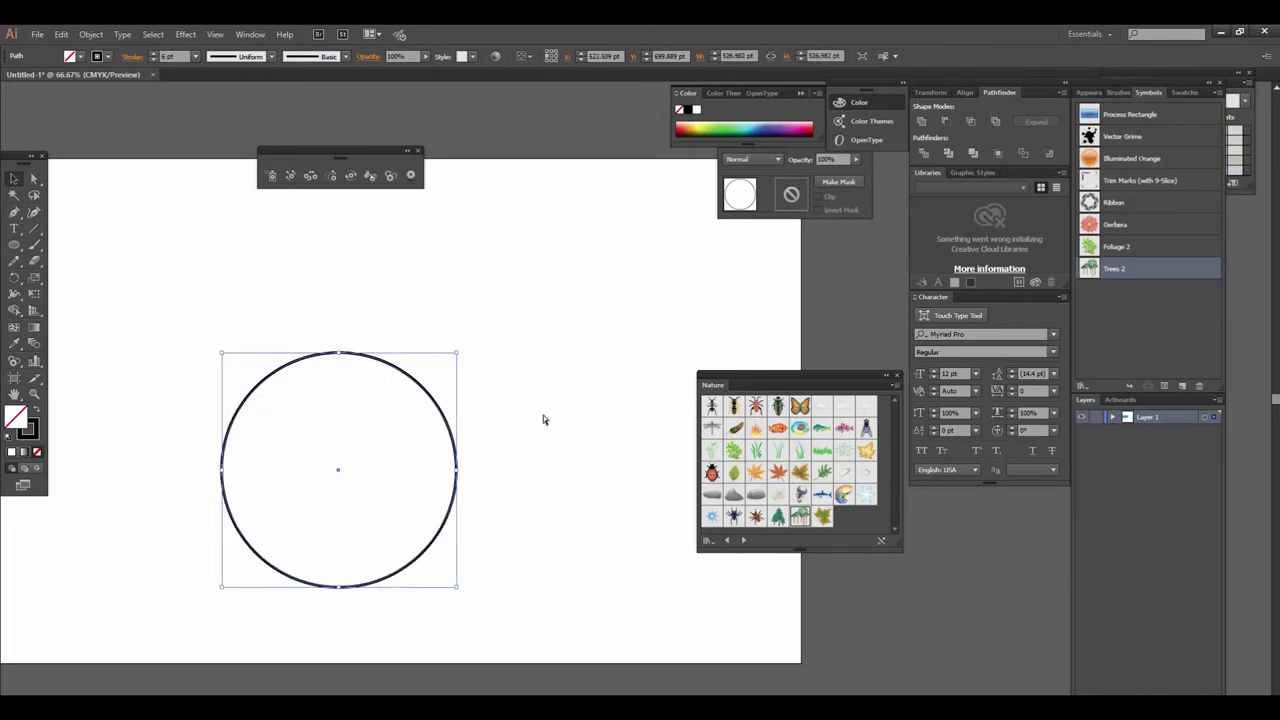
key(ctrl+z)
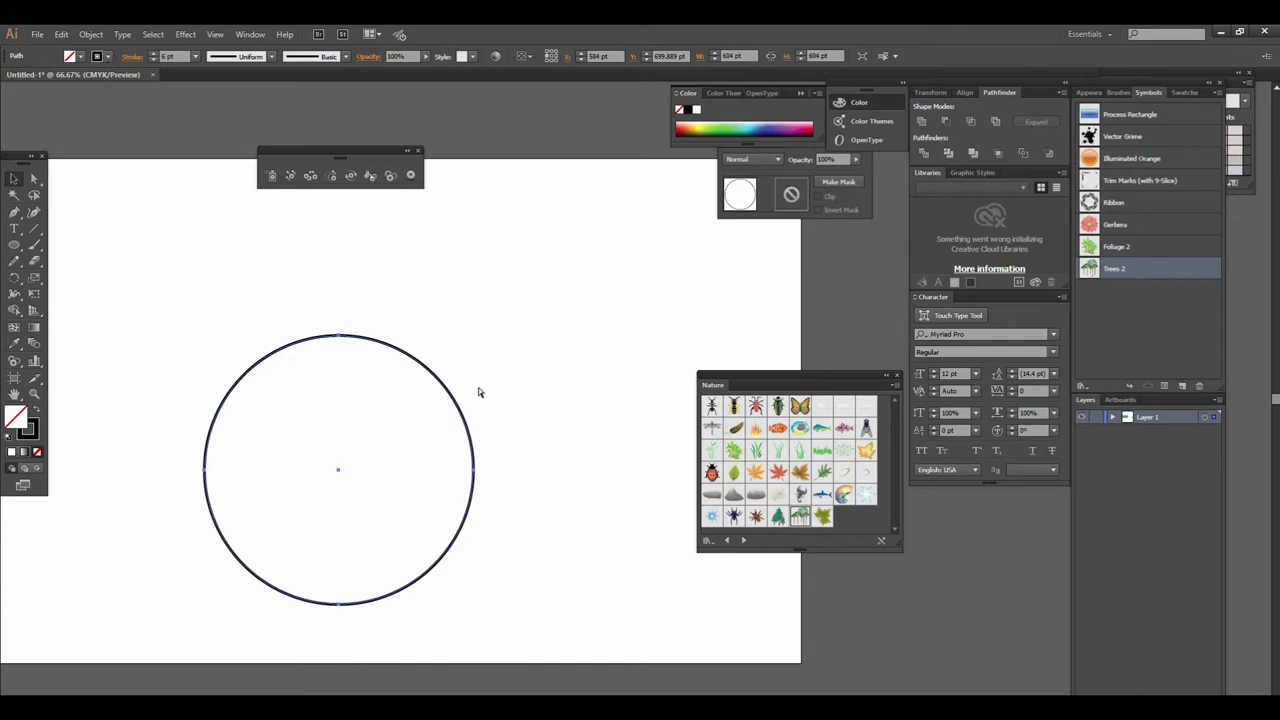
Make two smaller concentric copies nested inside the circle.
key(ctrl+a)
drag(474, 340, 447, 363)
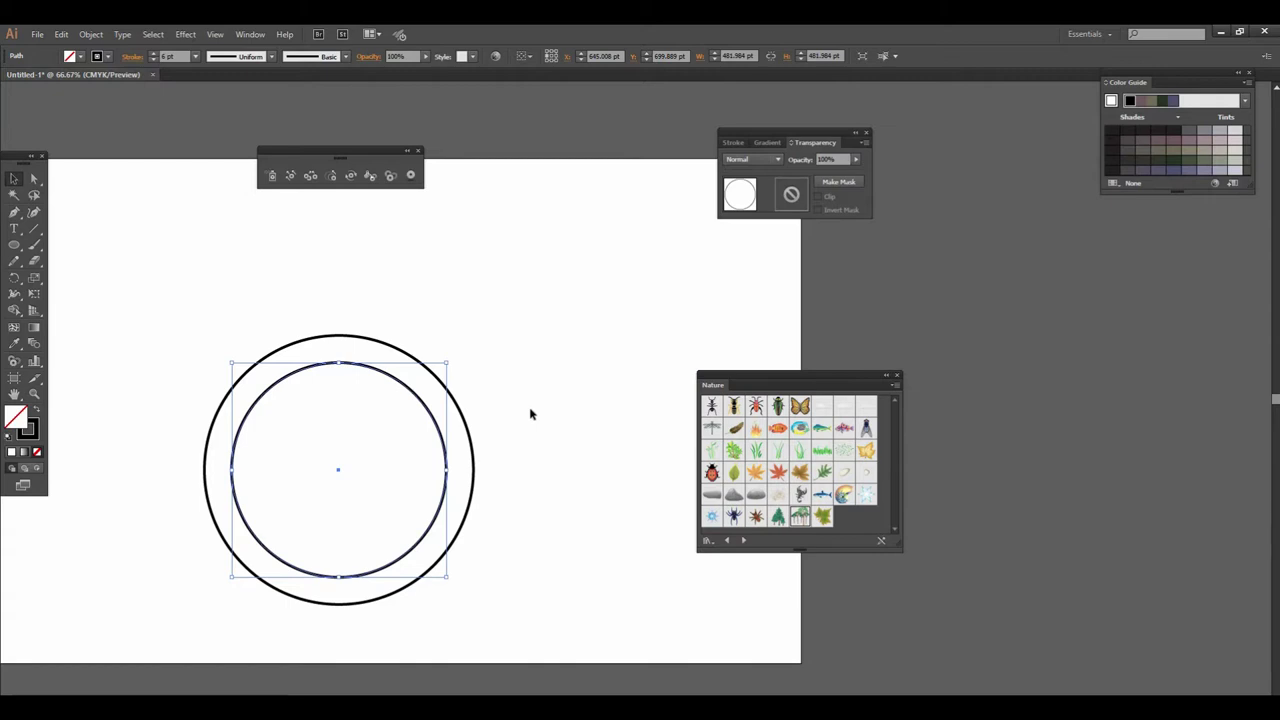
key(ctrl+shift+b)
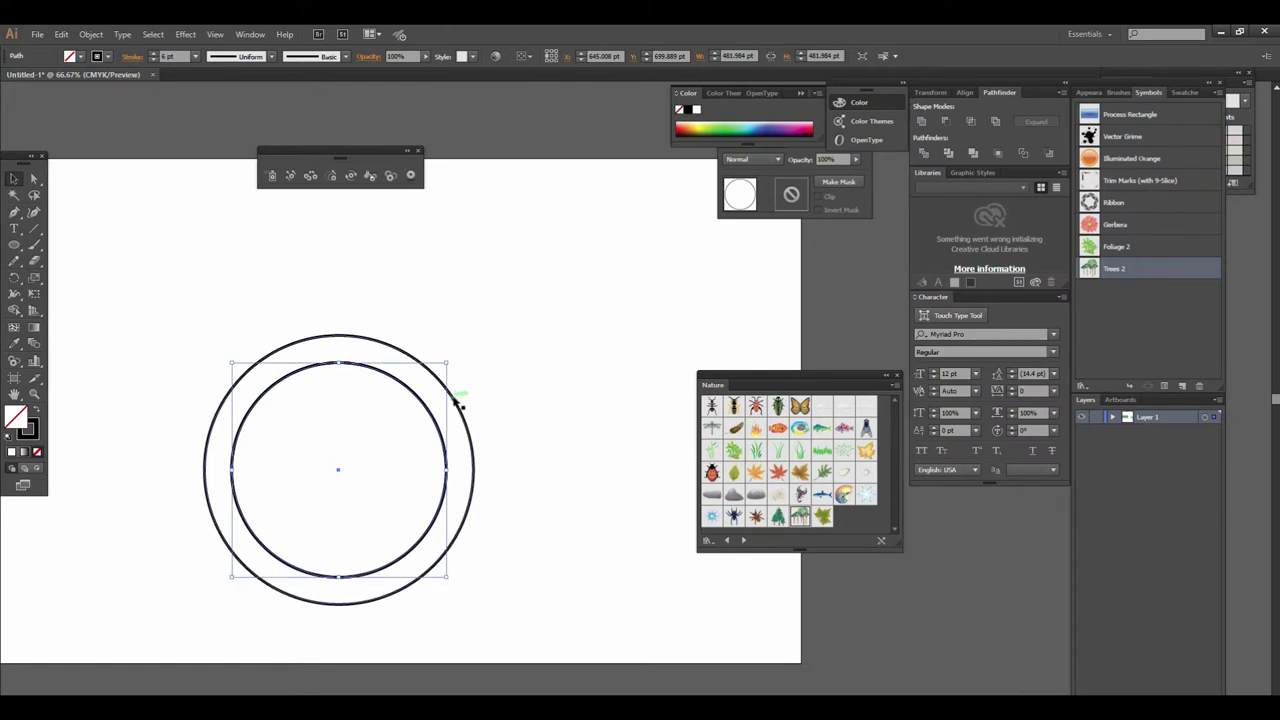
drag(447, 365, 412, 398)
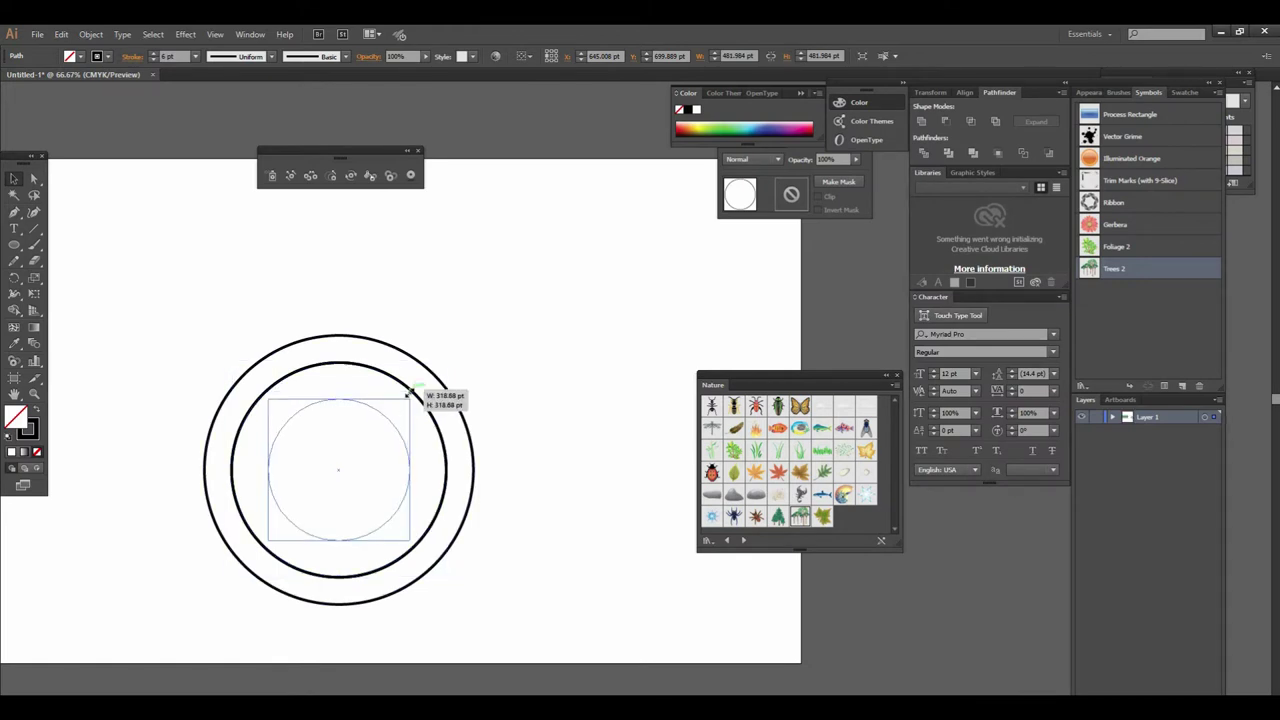
Zoom out and marquee-select all three concentric circles.
key(ctrl+shift+a)
key(ctrl+minus)
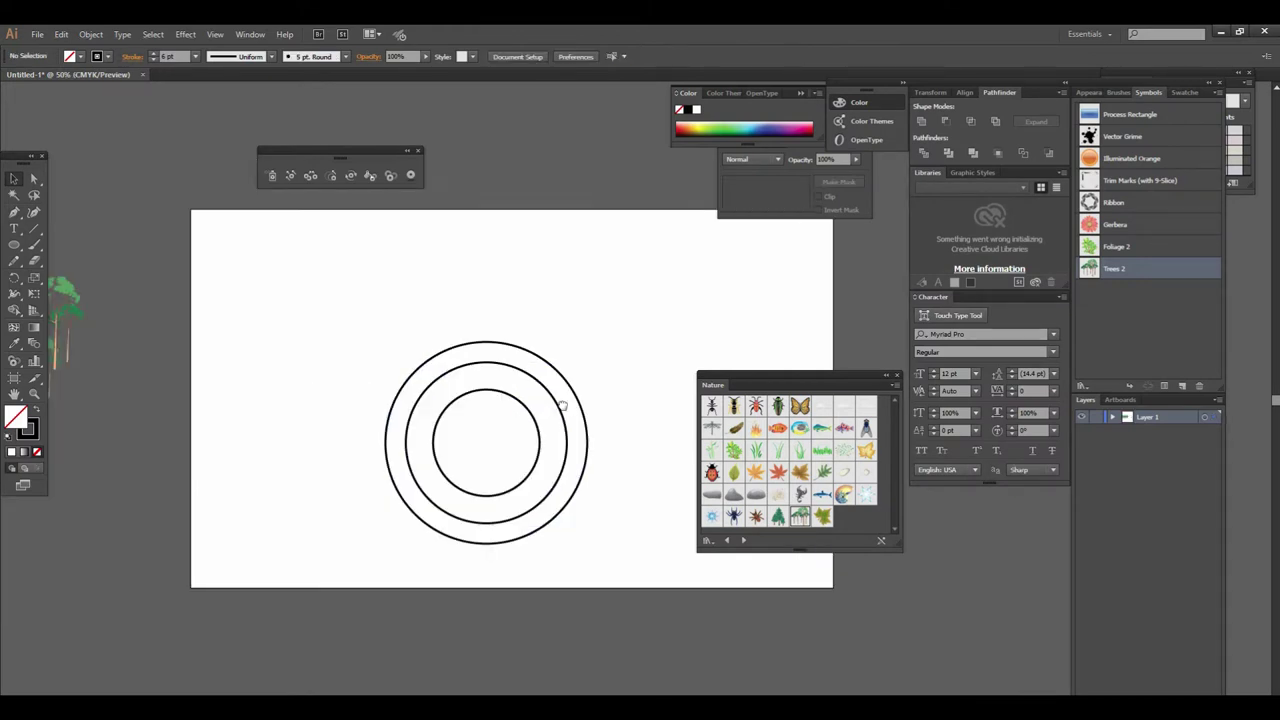
drag(407, 376, 243, 376)
drag(180, 291, 494, 543)
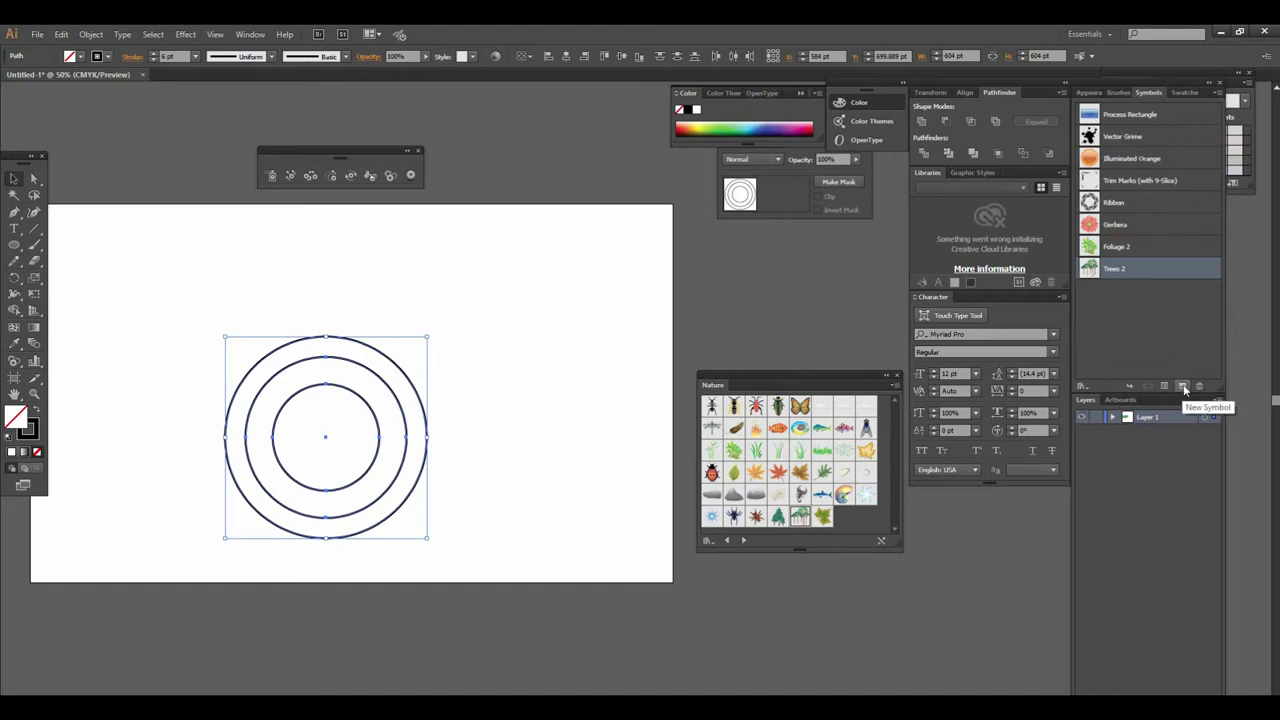
Save the selected rings as a new symbol named 'circles' and delete the instance.
click(1183, 384)
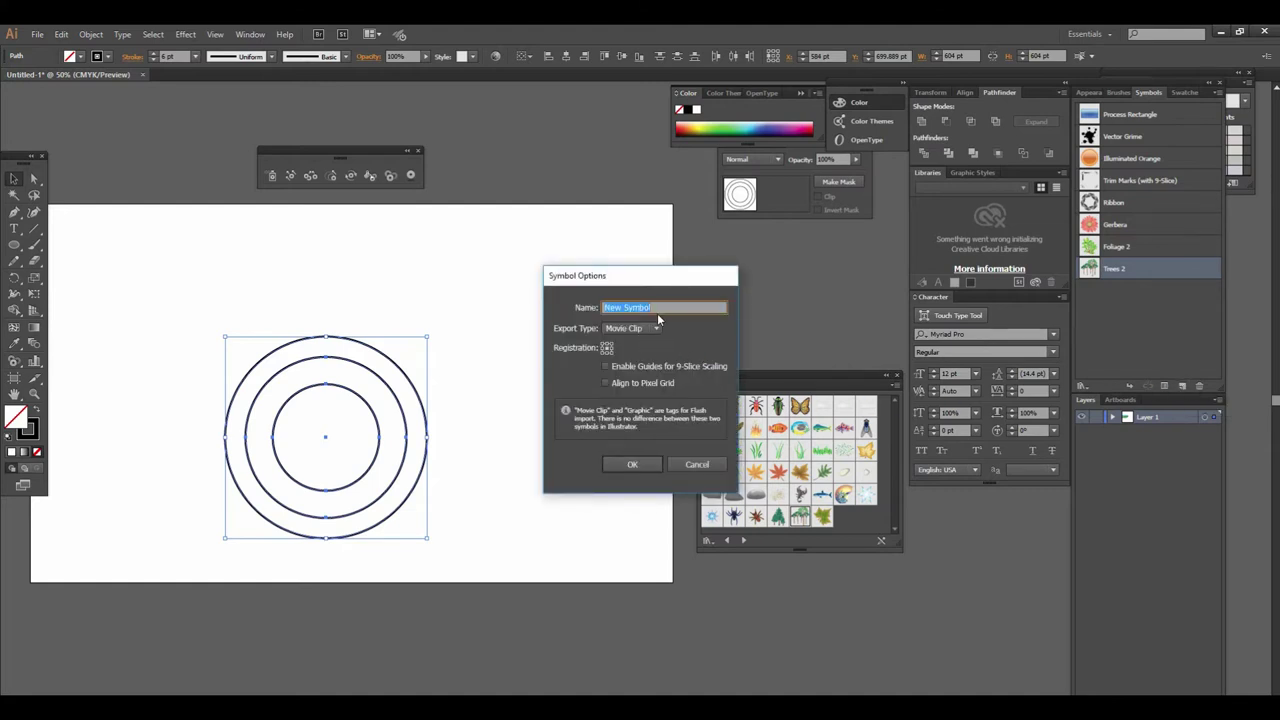
text(circles)
click(640, 462)
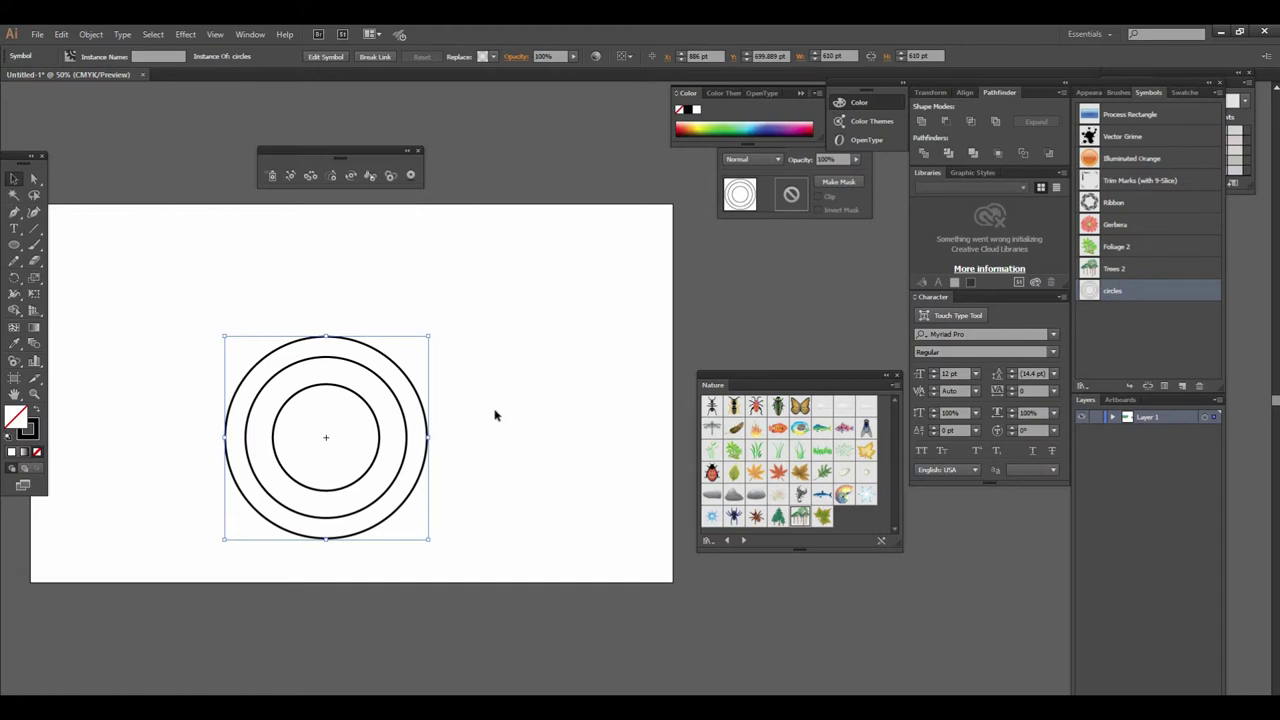
key(Delete)
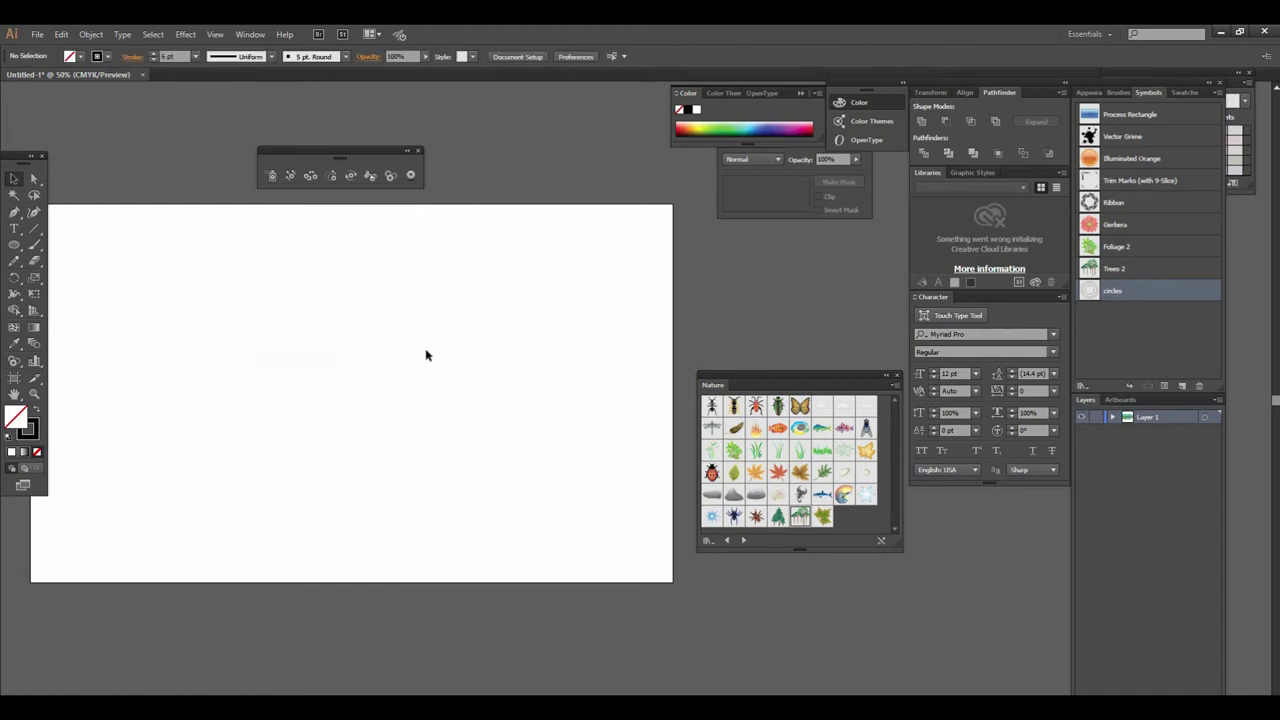
drag(431, 383, 483, 360)
click(268, 181)
drag(477, 371, 394, 377)
drag(187, 343, 330, 444)
mouse_move(486, 429)
mouse_down()
mouse_move(421, 447)
mouse_move(534, 402)
mouse_up()
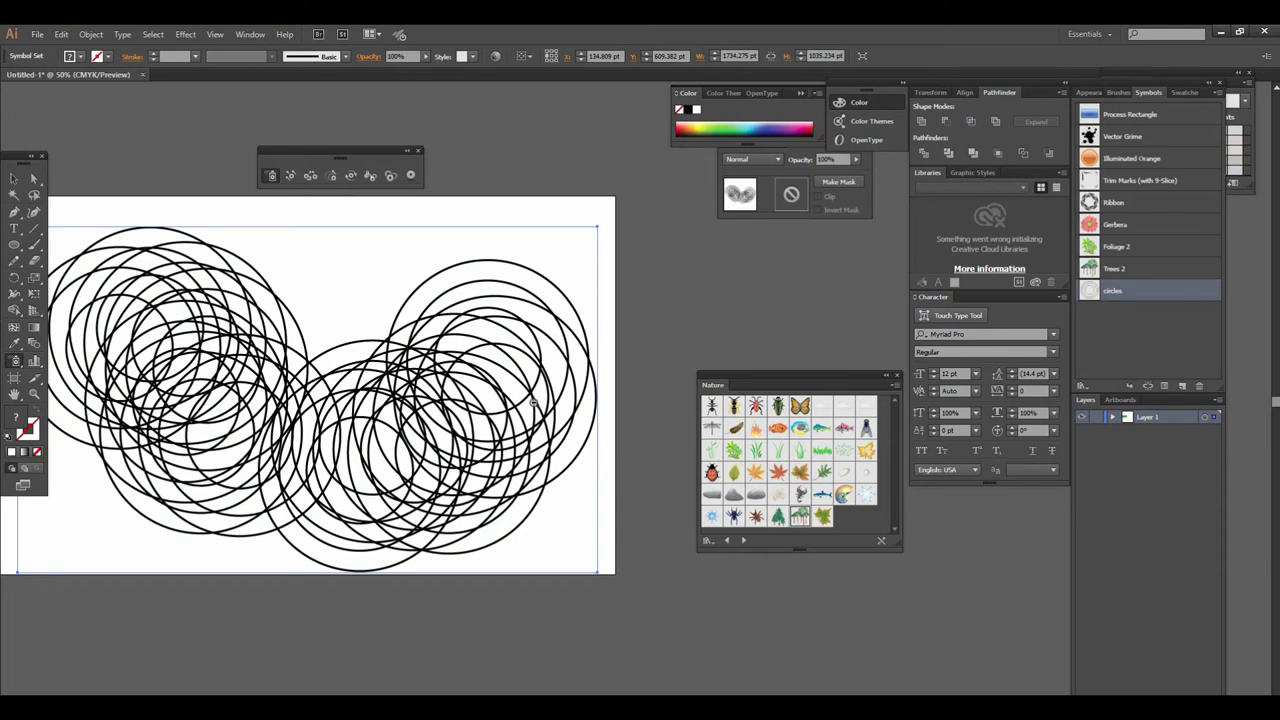
key(ctrl+minus)
drag(330, 443, 300, 475)
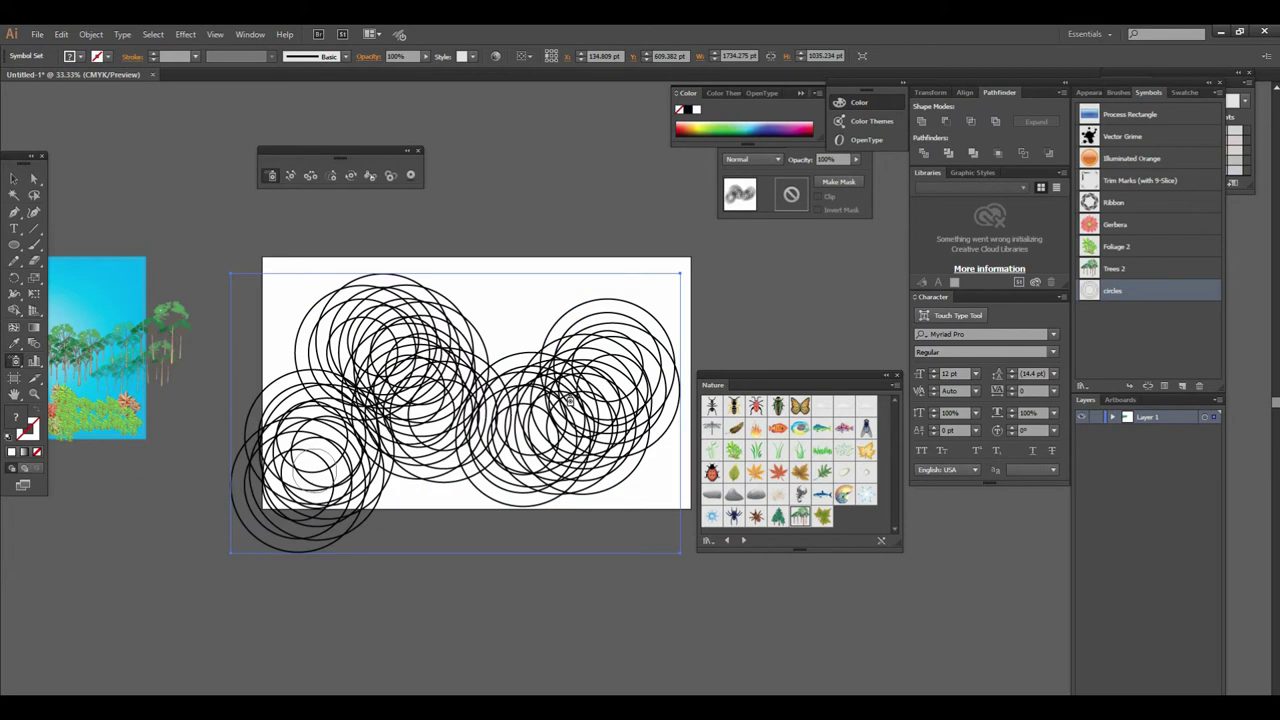
scroll(420, 330, right, 2)
scroll(420, 330, up, 1)
click(290, 176)
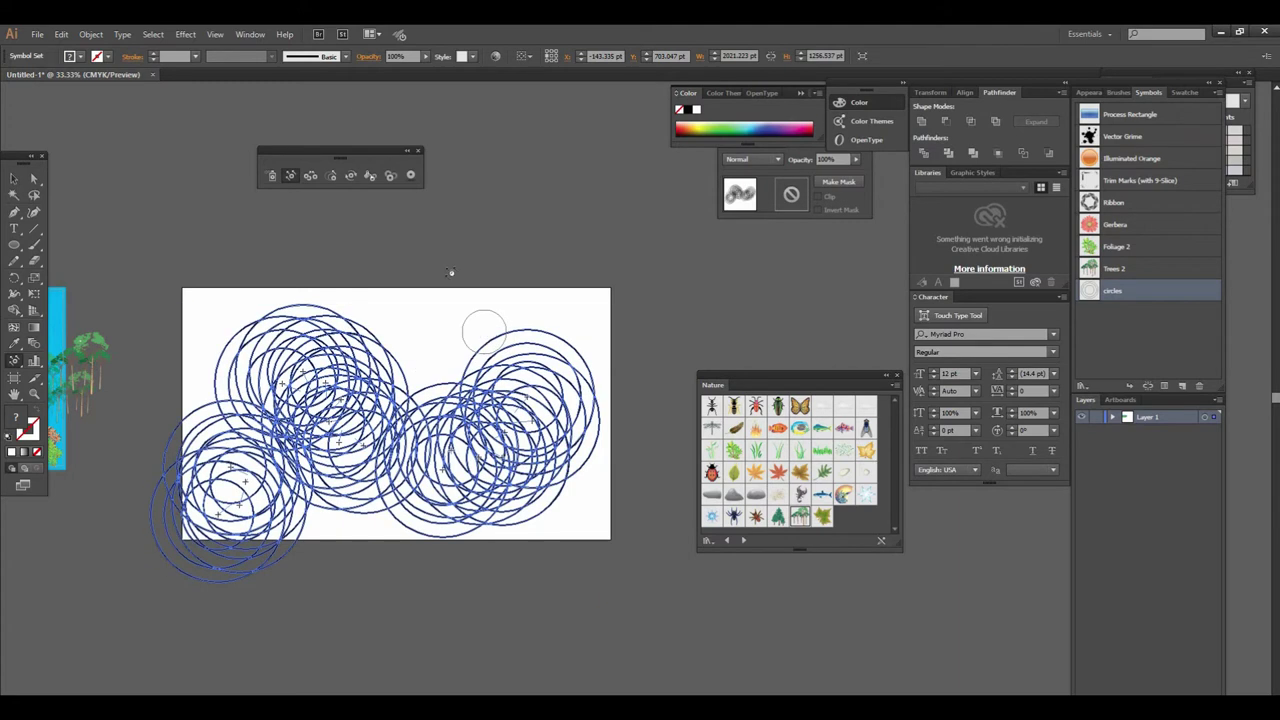
click(331, 176)
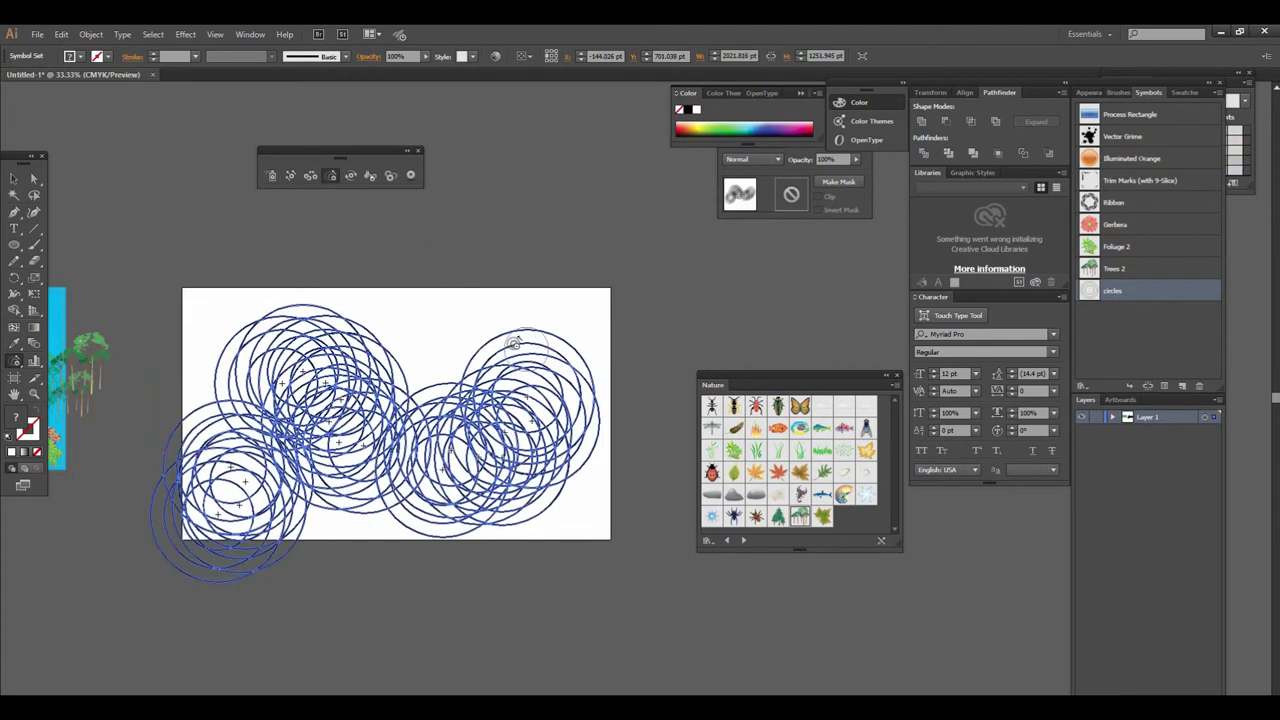
mouse_move(534, 376)
mouse_down()
mouse_move(547, 404)
mouse_move(598, 440)
mouse_up()
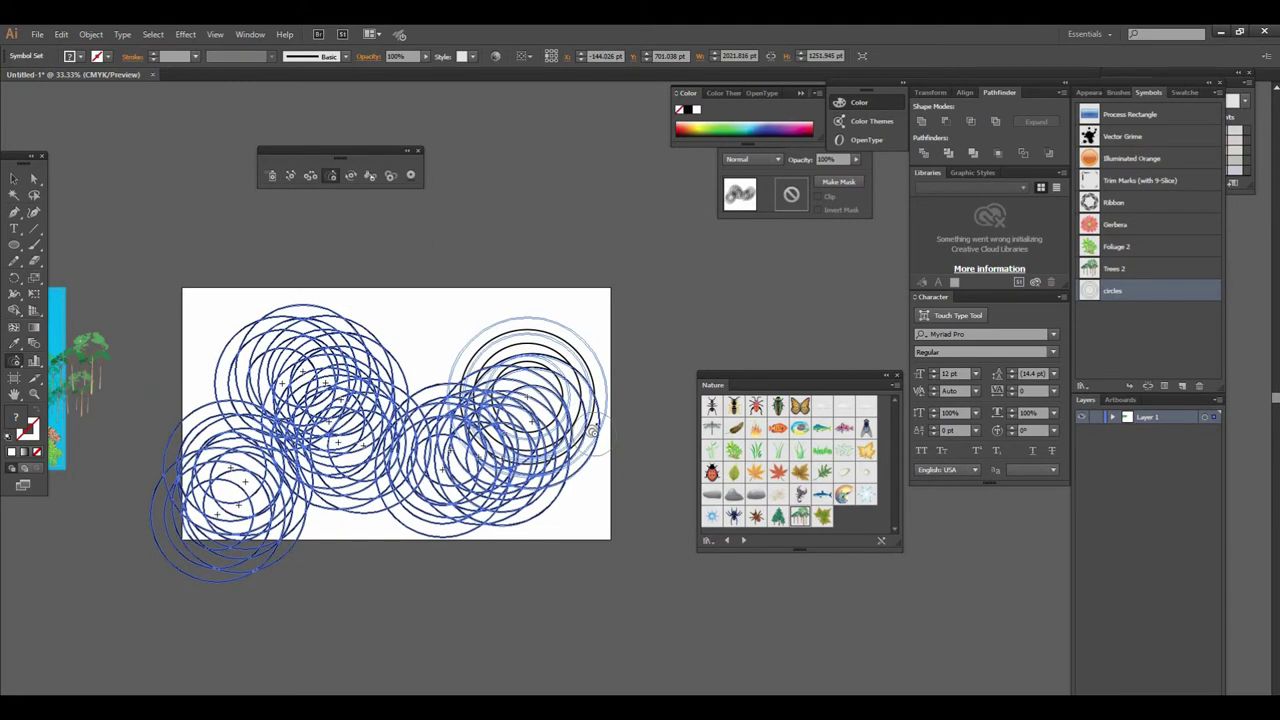
drag(253, 540, 285, 537)
drag(414, 433, 410, 452)
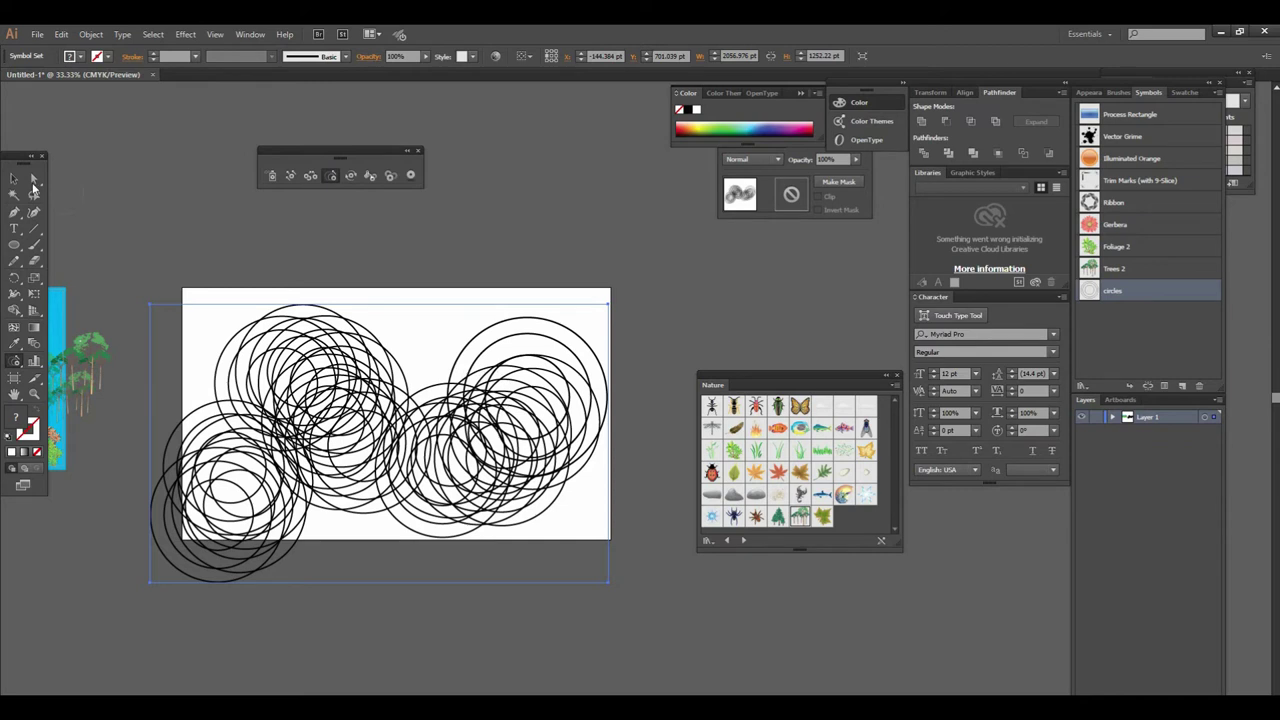
click(13, 176)
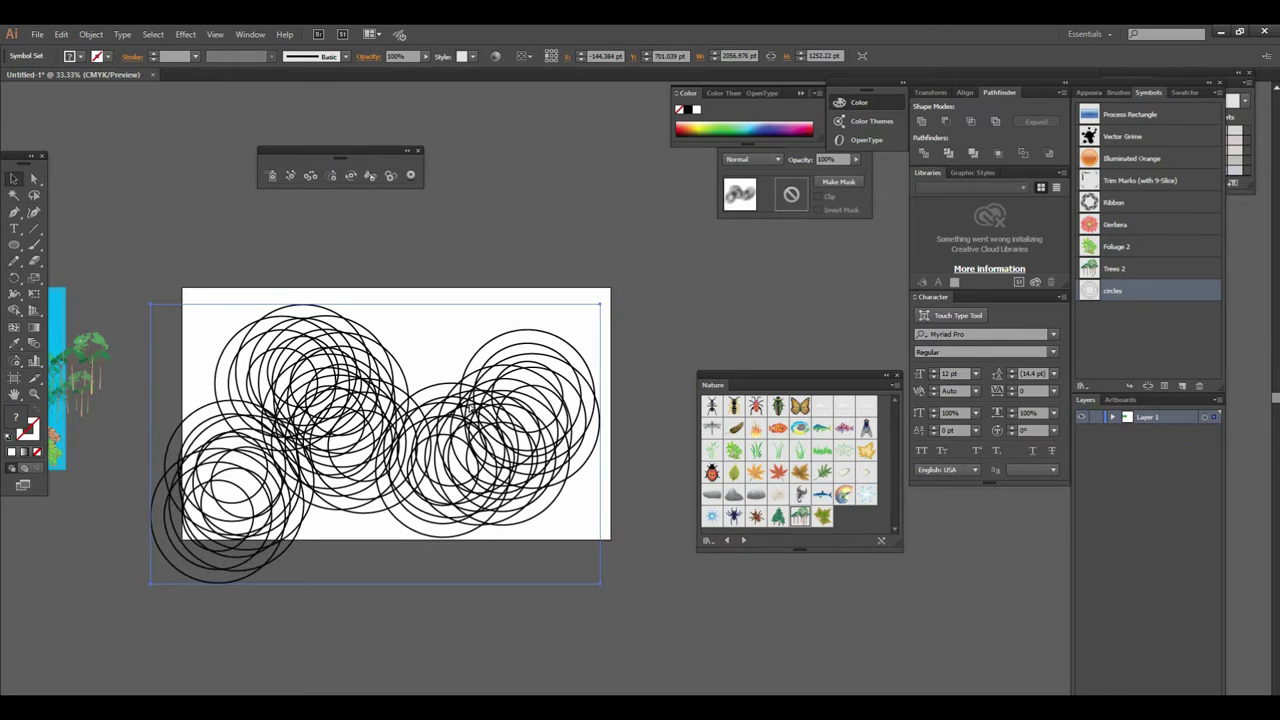
key(Delete)
click(270, 176)
click(358, 451)
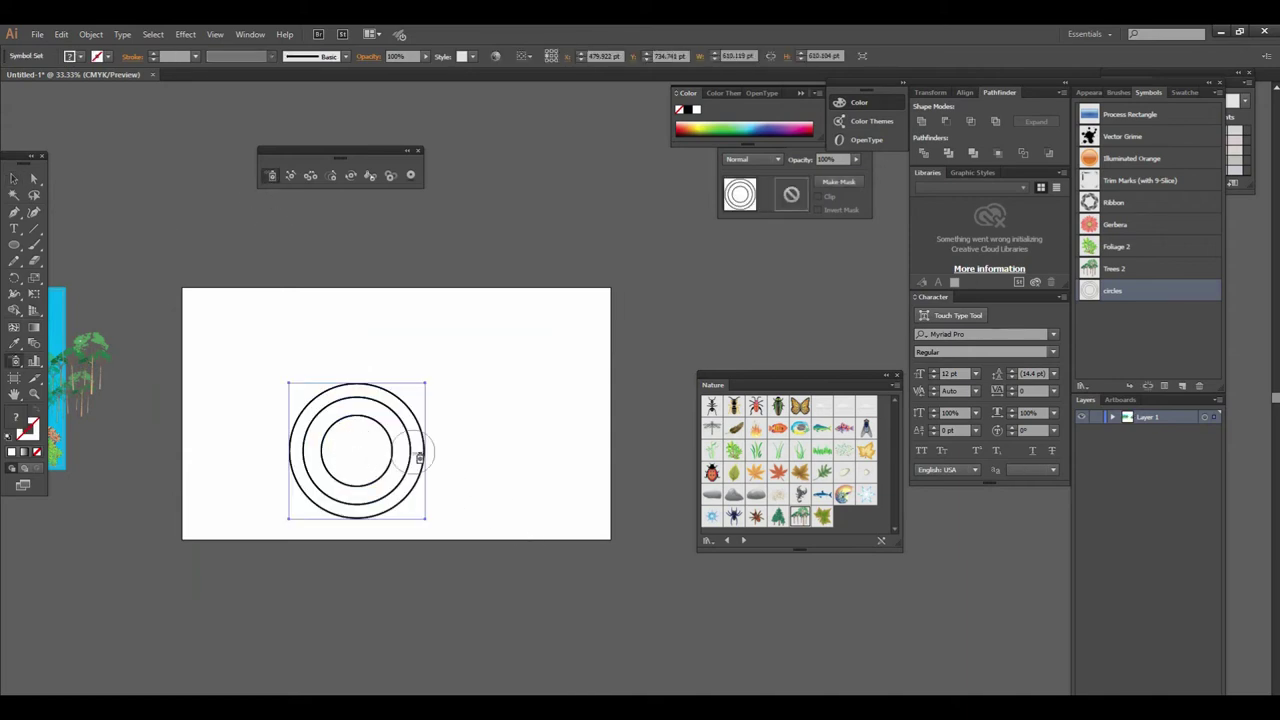
Spray the circles symbol across the artboard, extending past its left and right sides.
drag(428, 463, 435, 470)
drag(529, 462, 535, 463)
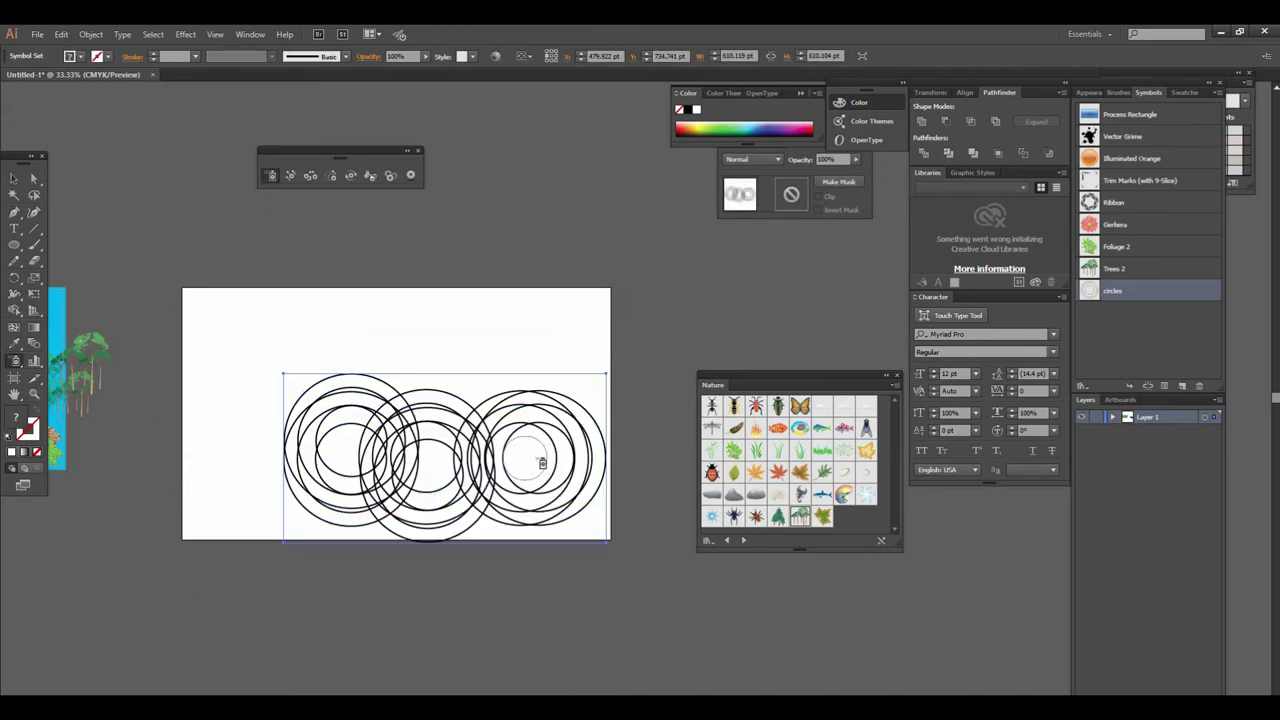
click(646, 405)
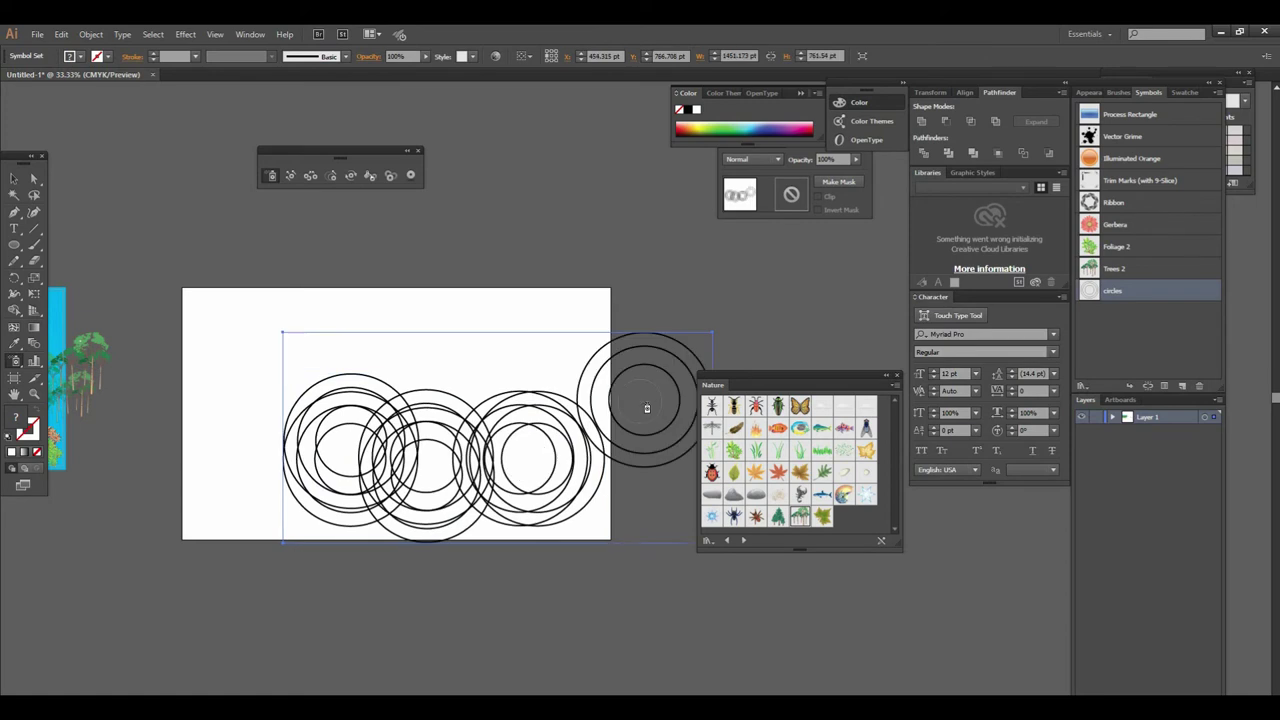
click(244, 411)
scroll(105, 185, up, 2)
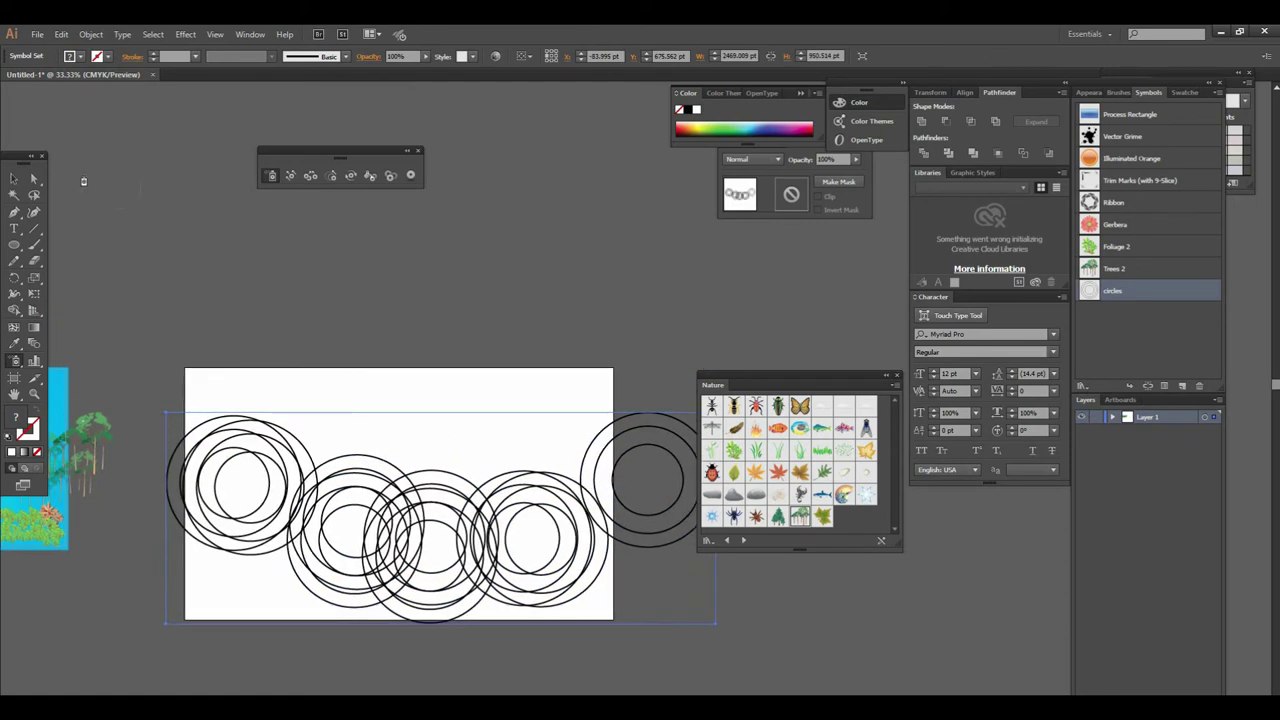
Return to the Selection tool, deselect, and zoom out to frame both artboards.
click(14, 179)
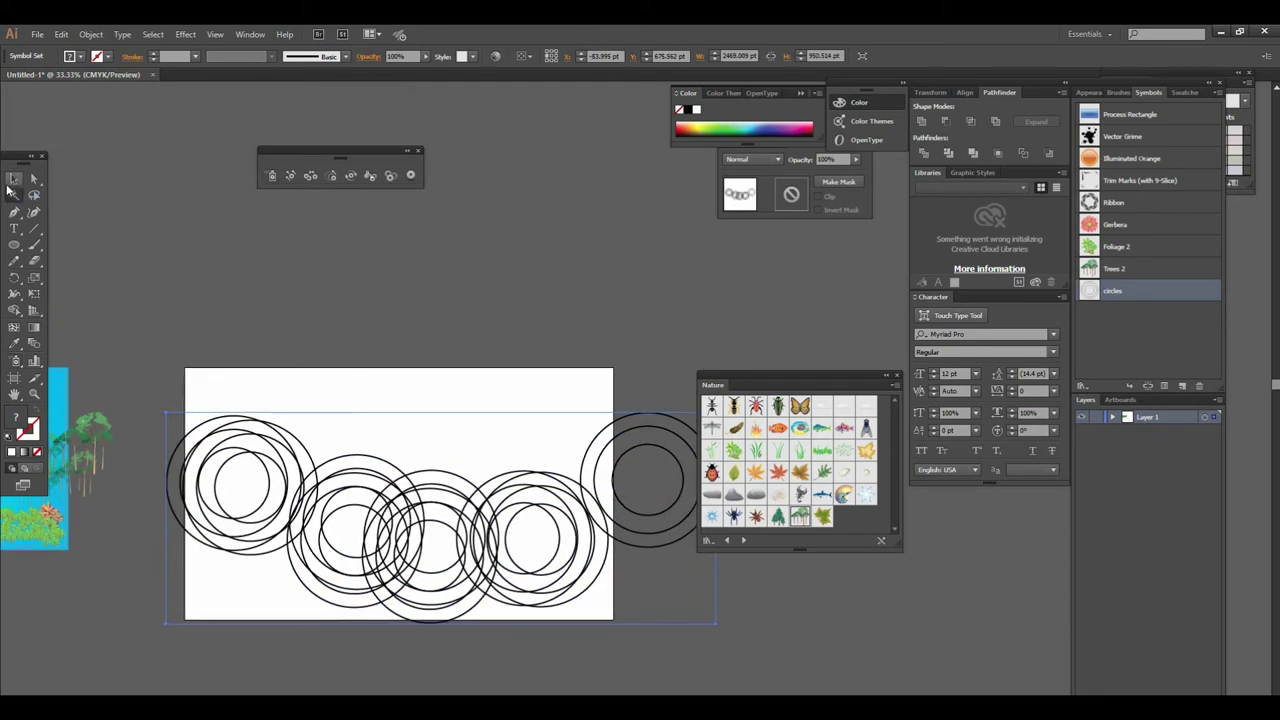
alt+click(517, 379)
alt+click(523, 403)
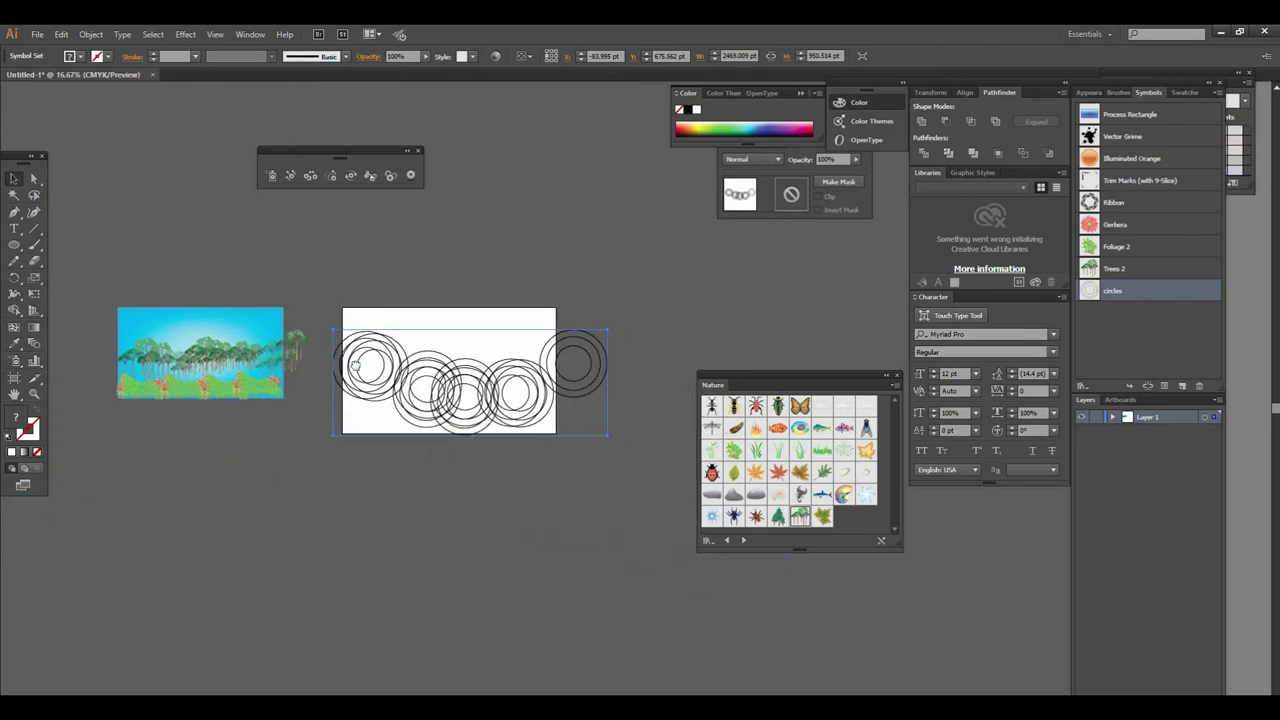
click(493, 453)
click(511, 404)
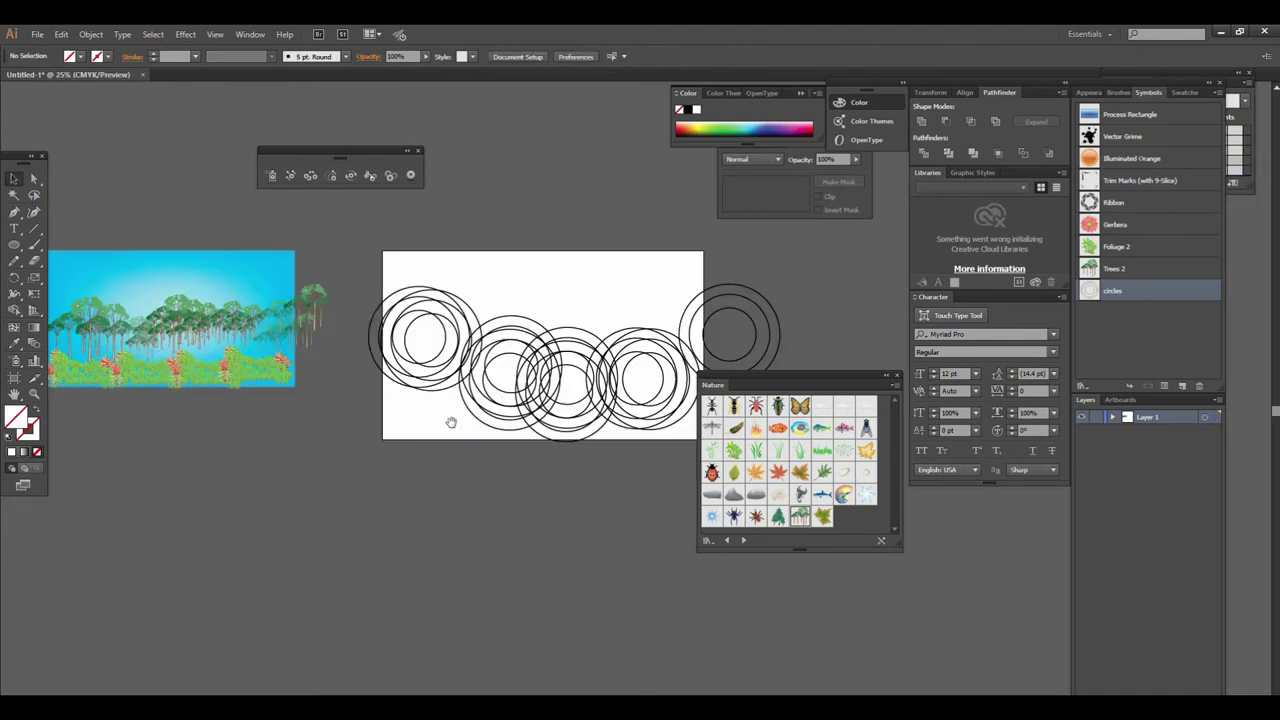
drag(451, 420, 427, 415)
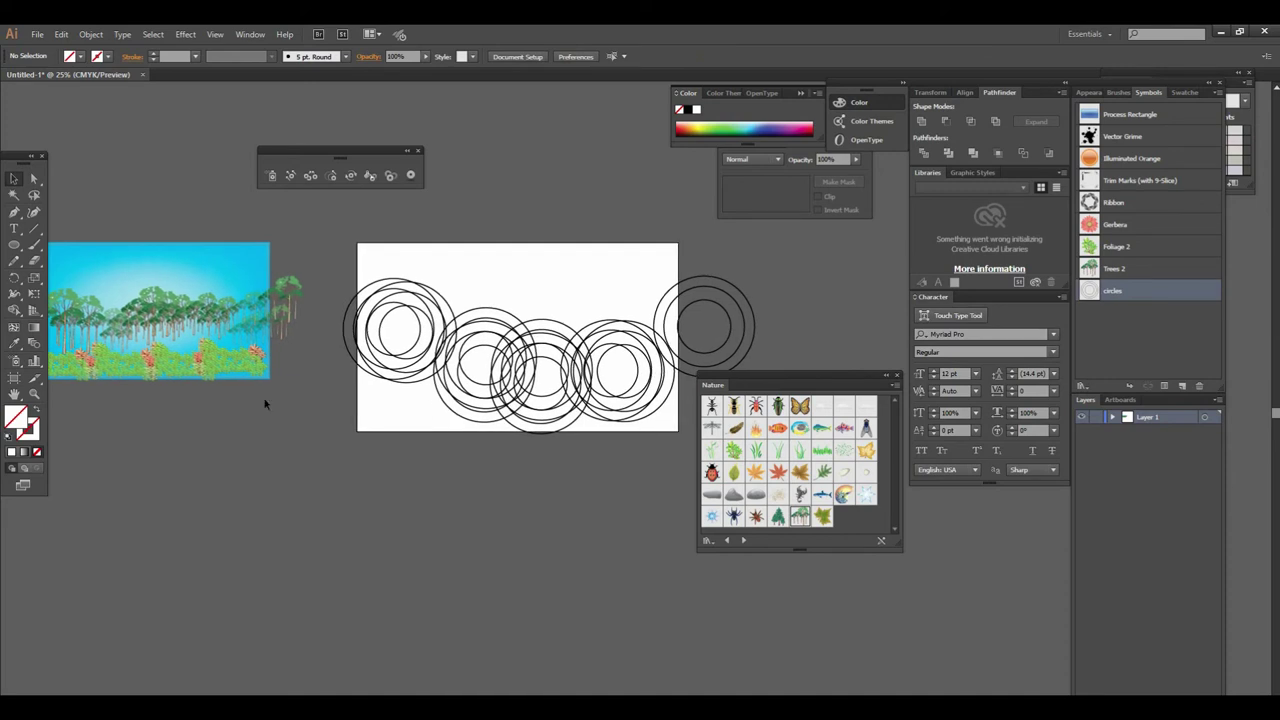